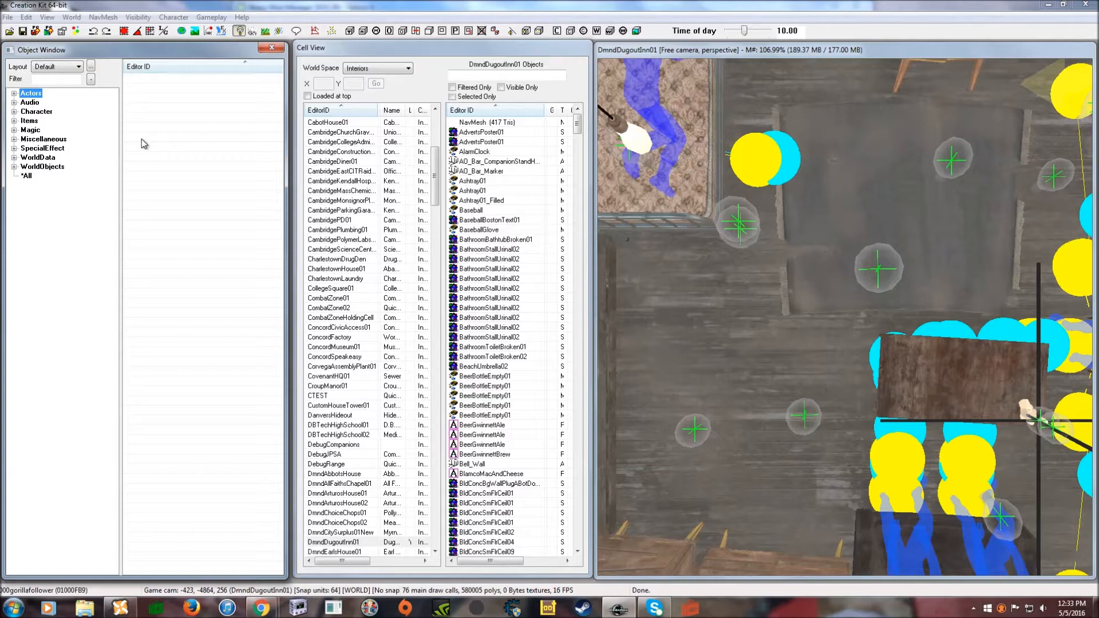
- Create a new blank quest from the Character > Quest list
left_click(15, 112)
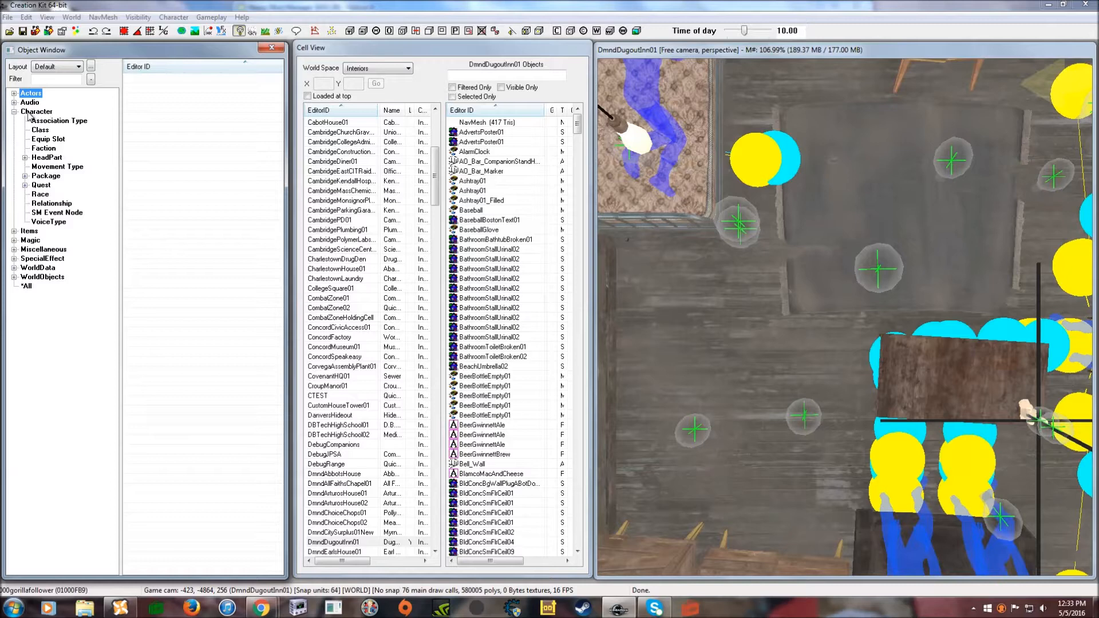
left_click(40, 185)
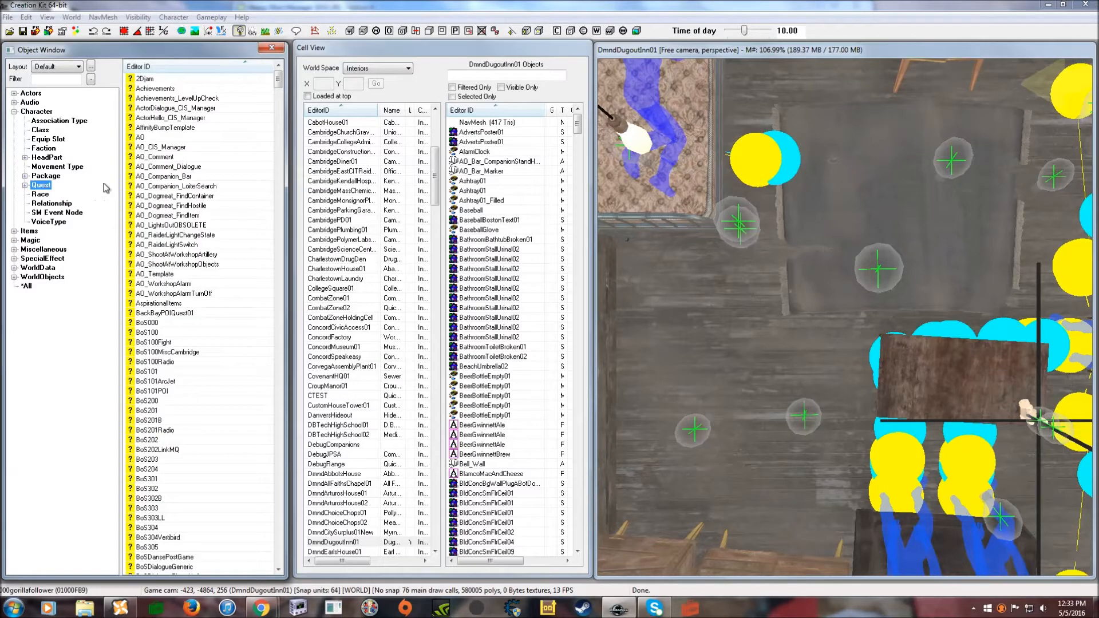
right_click(155, 177)
left_click(272, 184)
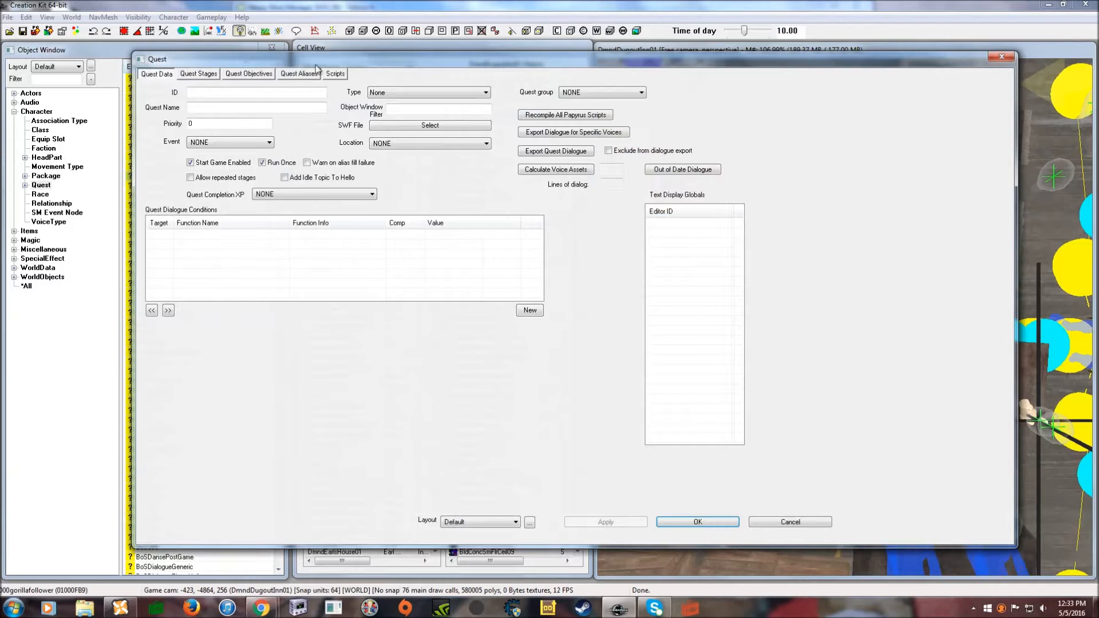
- Give the quest ID 000Deathclawfollowerquest, name 'Antrhing', priority 15, Run Once off, and save
left_click(218, 94)
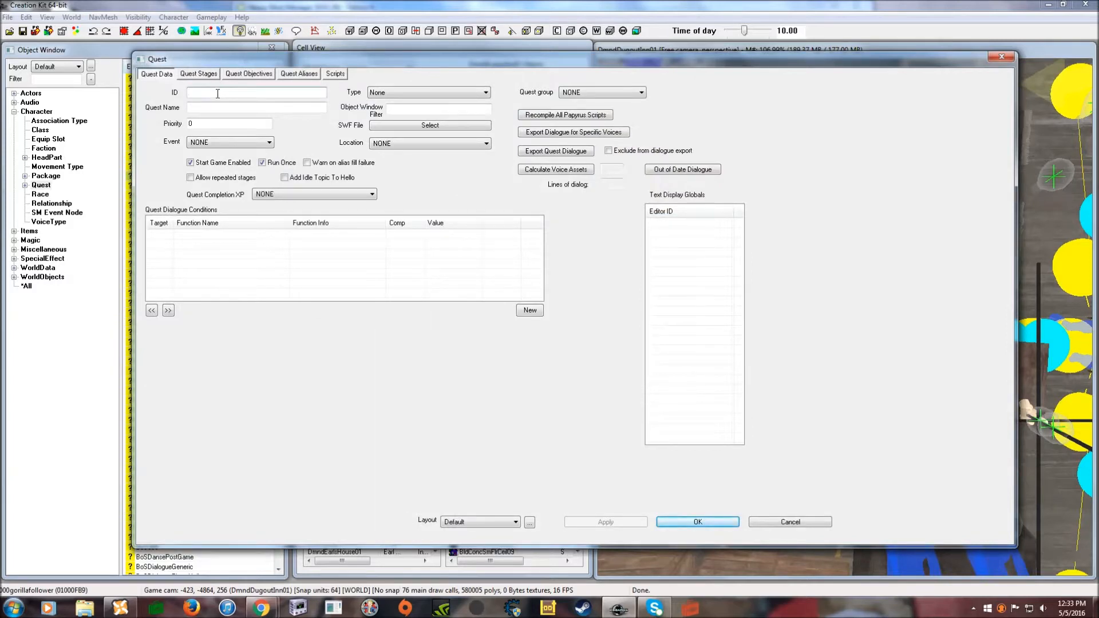
type("ooo")
key("BackSpace")
key("BackSpace")
key("BackSpace")
type("000Deathclawfollowerques")
left_click(224, 108)
type("Antrhing")
left_click(207, 125)
key("BackSpace")
type("15")
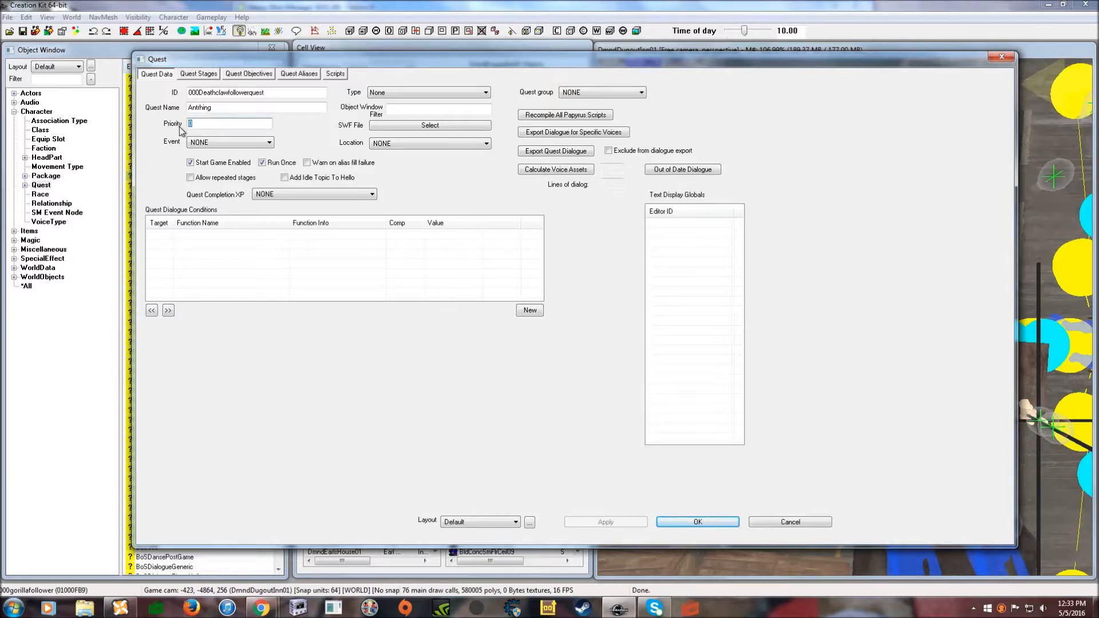
left_click(262, 162)
left_click(725, 522)
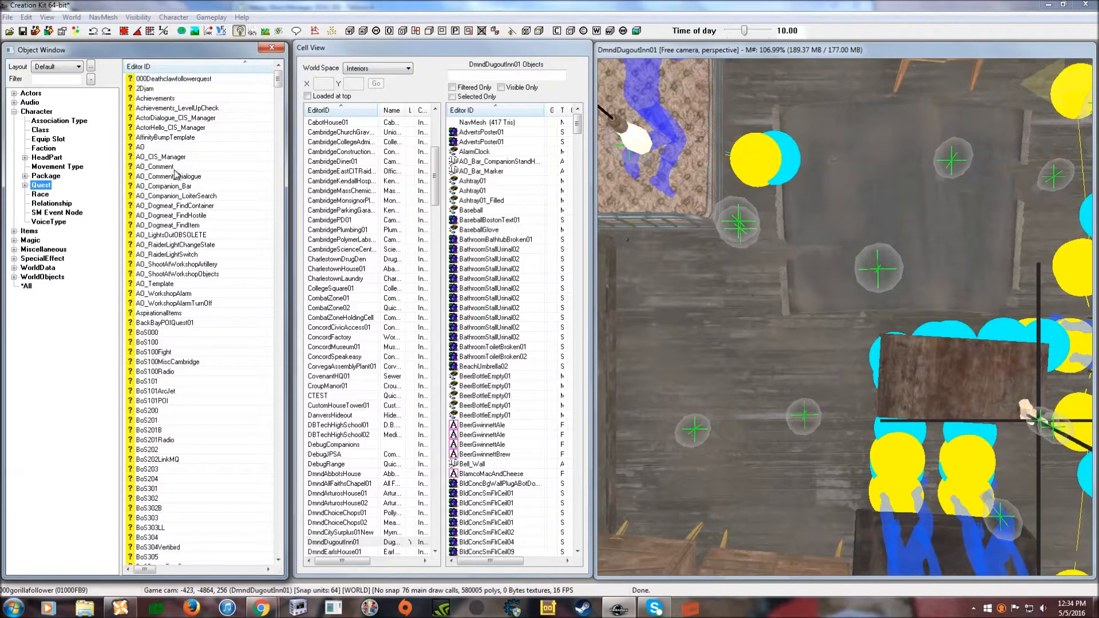
- Duplicate DeathclawRace as DeathclawRaceCOPY0000 and open the copy for editing
left_click(41, 194)
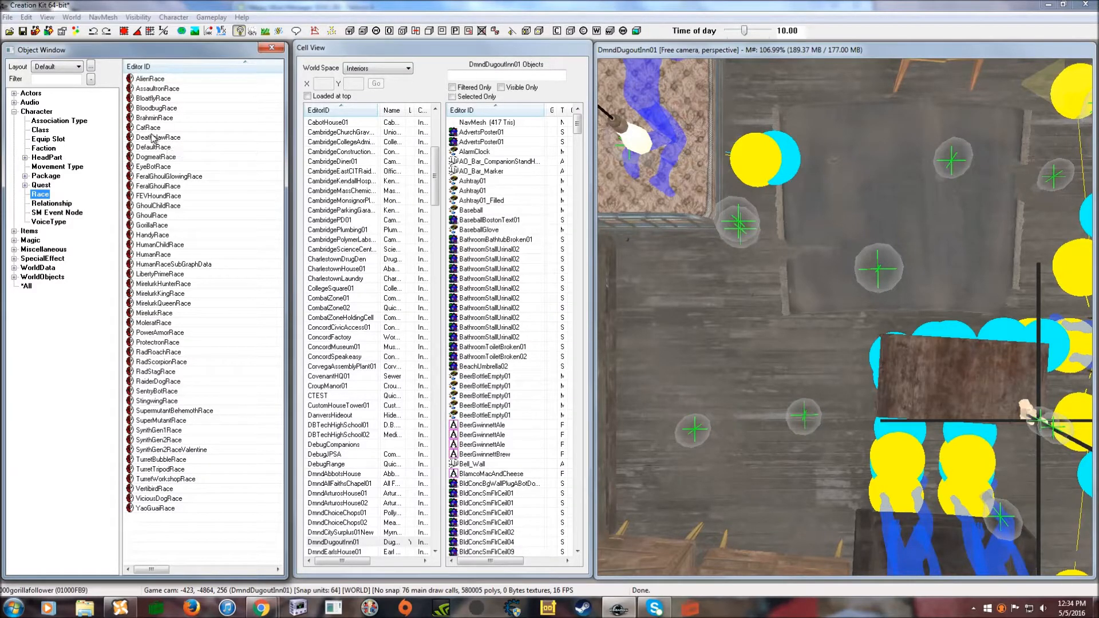
left_click(186, 139)
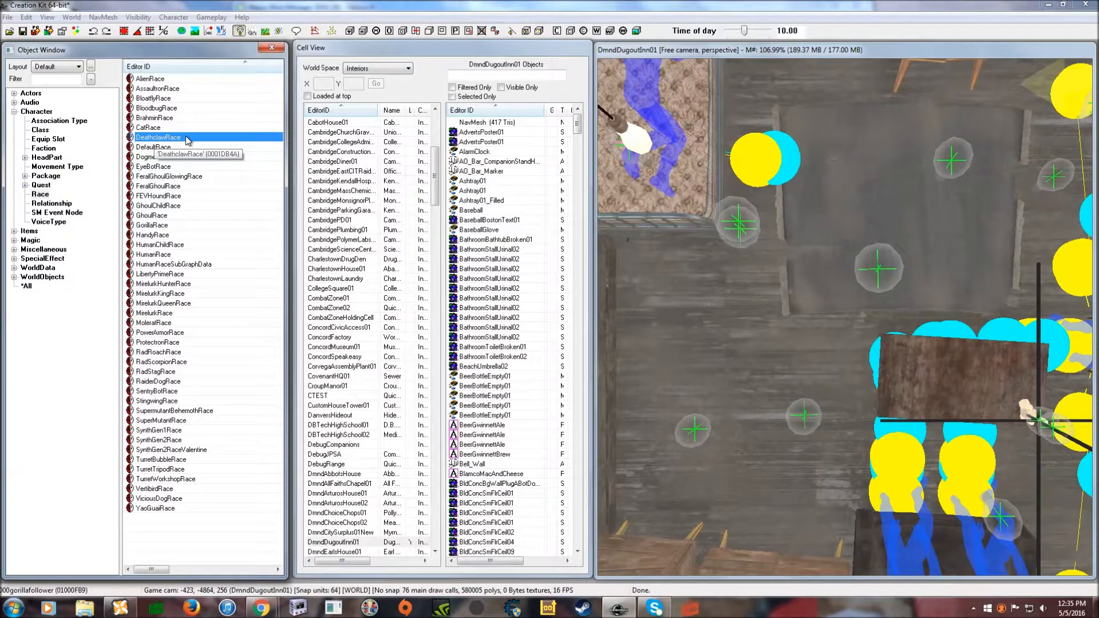
right_click(187, 141)
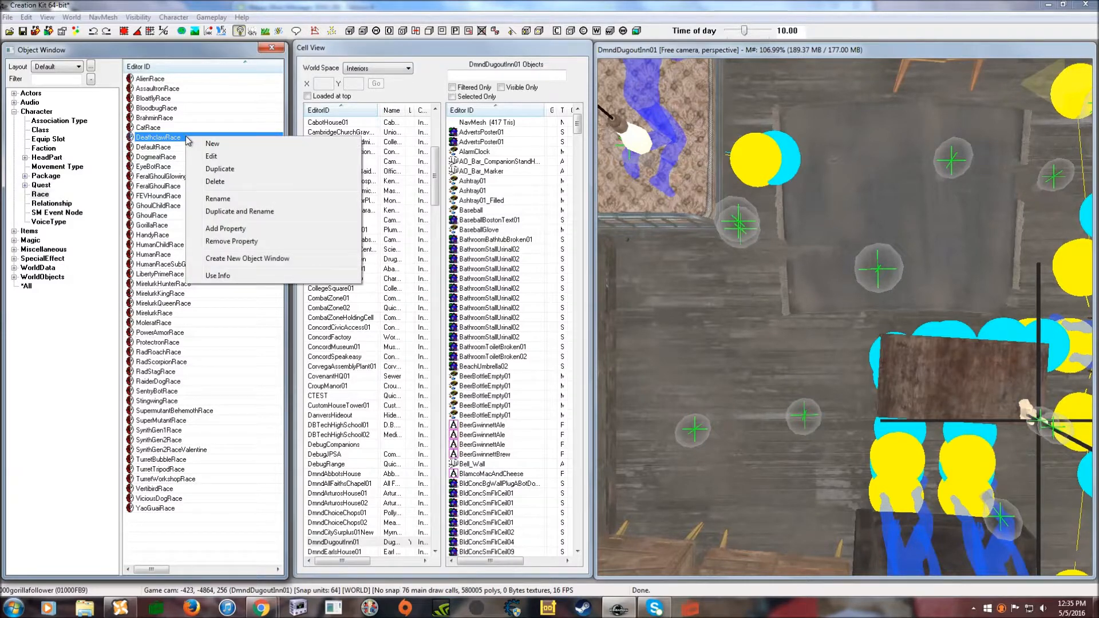
left_click(232, 169)
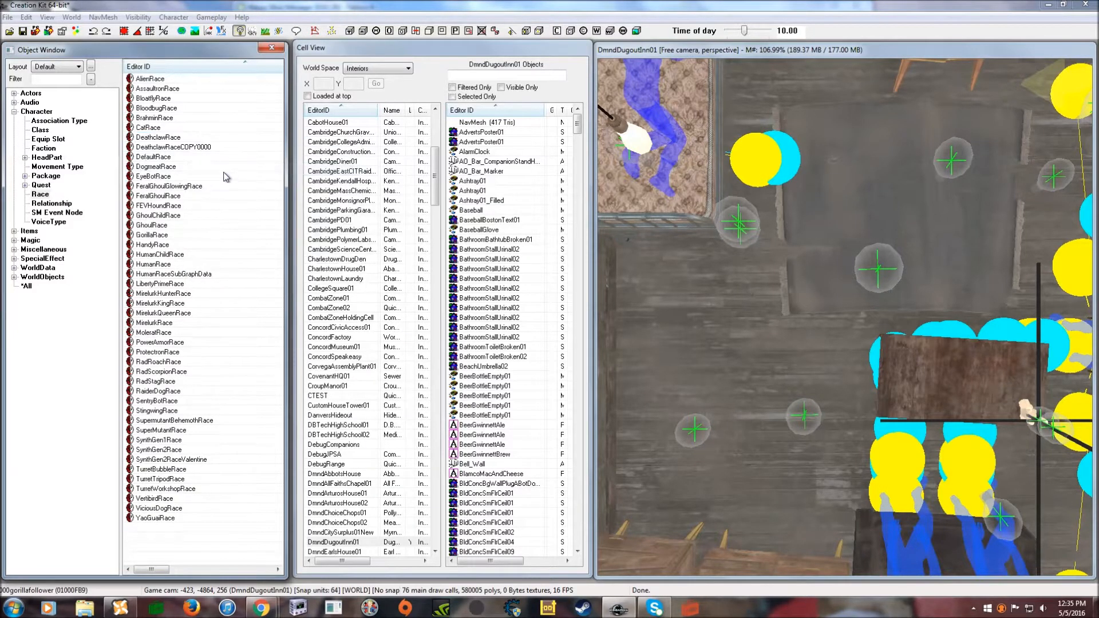
double_click(204, 148)
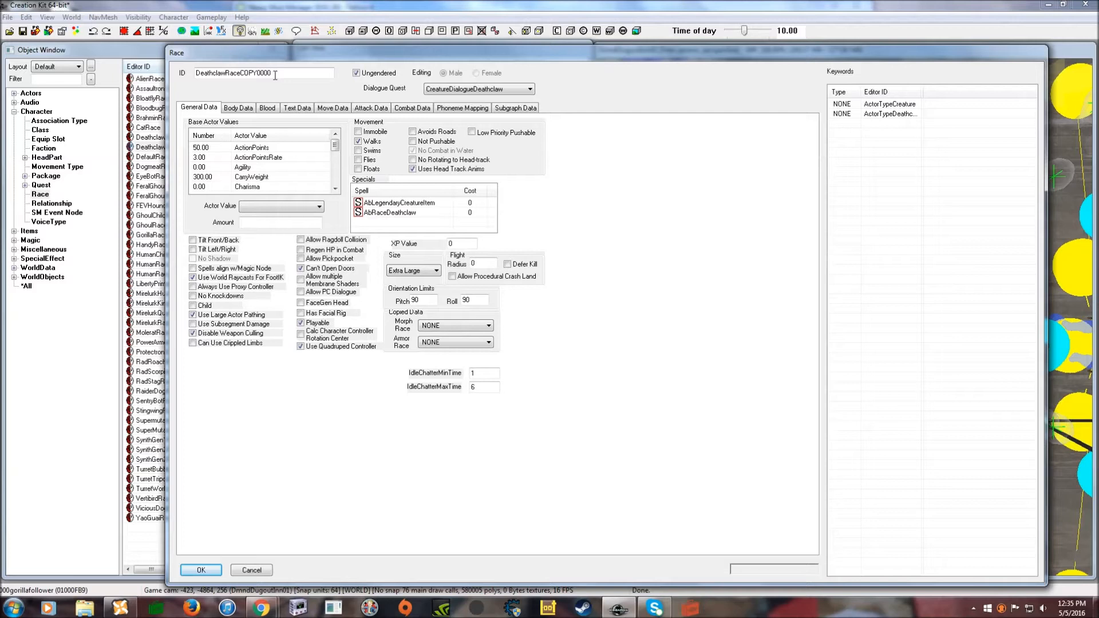
- Rename the copied race's ID to DeathclawFollowerRace
left_click_drag(273, 73, 226, 78)
type("FollowerRace")
left_click_drag(310, 57, 278, 54)
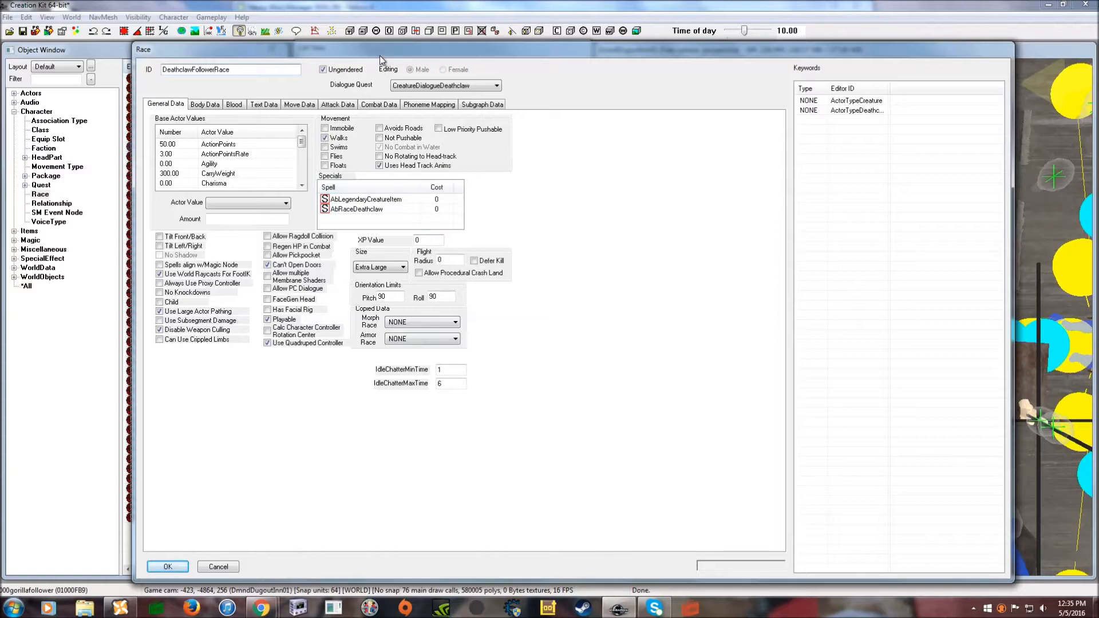
left_click_drag(379, 57, 381, 54)
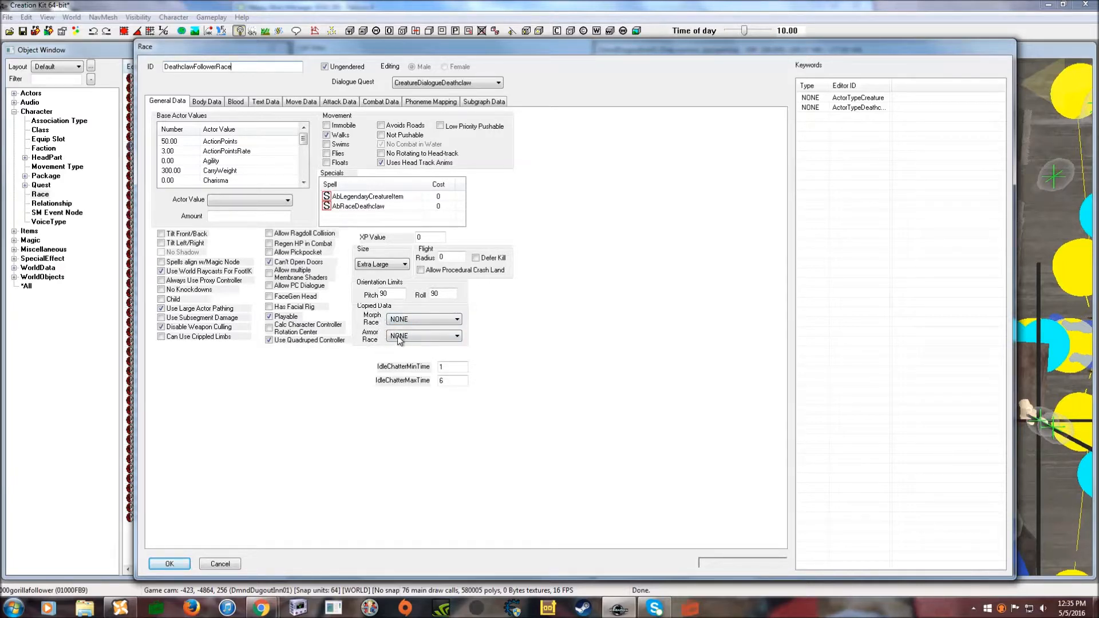
- Set both Morph Race and Armor Race to DeathclawRace
left_click(430, 324)
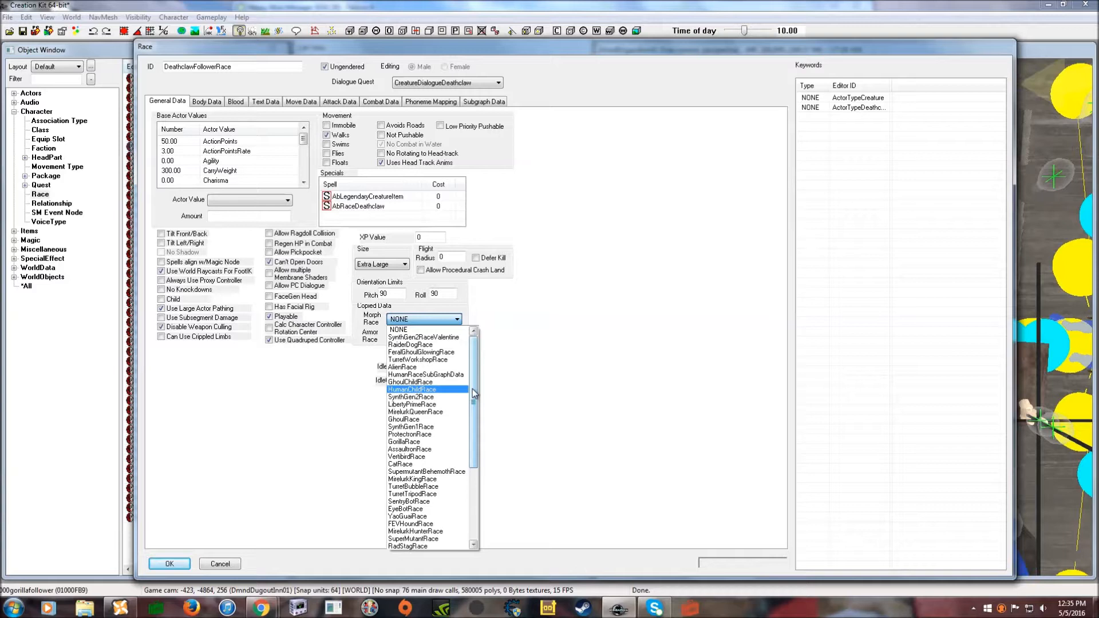
left_click_drag(474, 394, 474, 453)
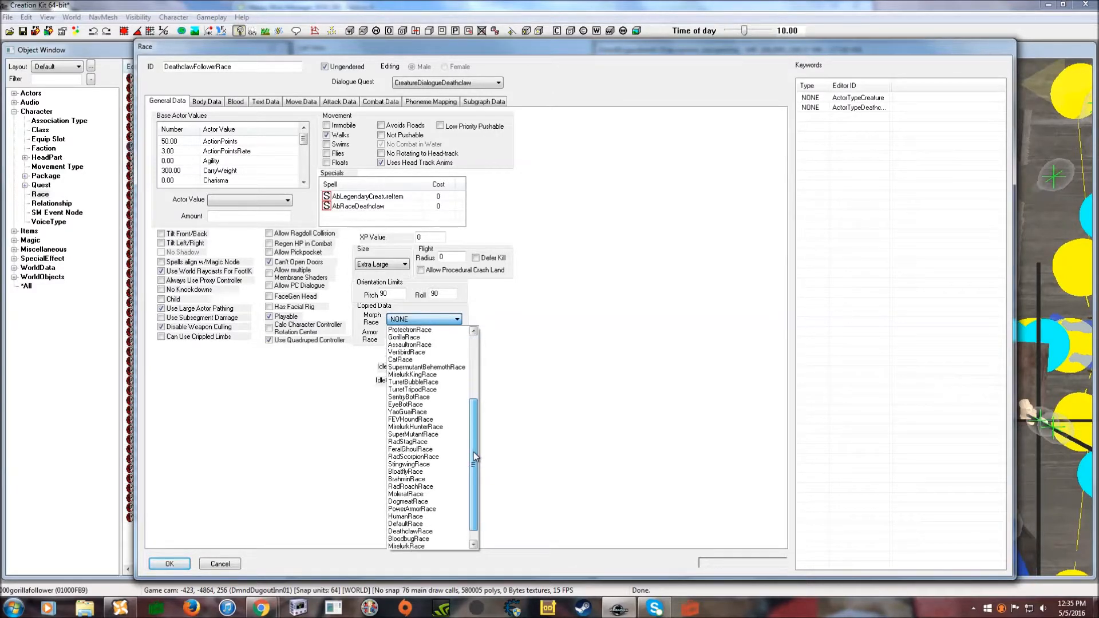
left_click(432, 533)
left_click(428, 338)
left_click_drag(474, 388, 479, 465)
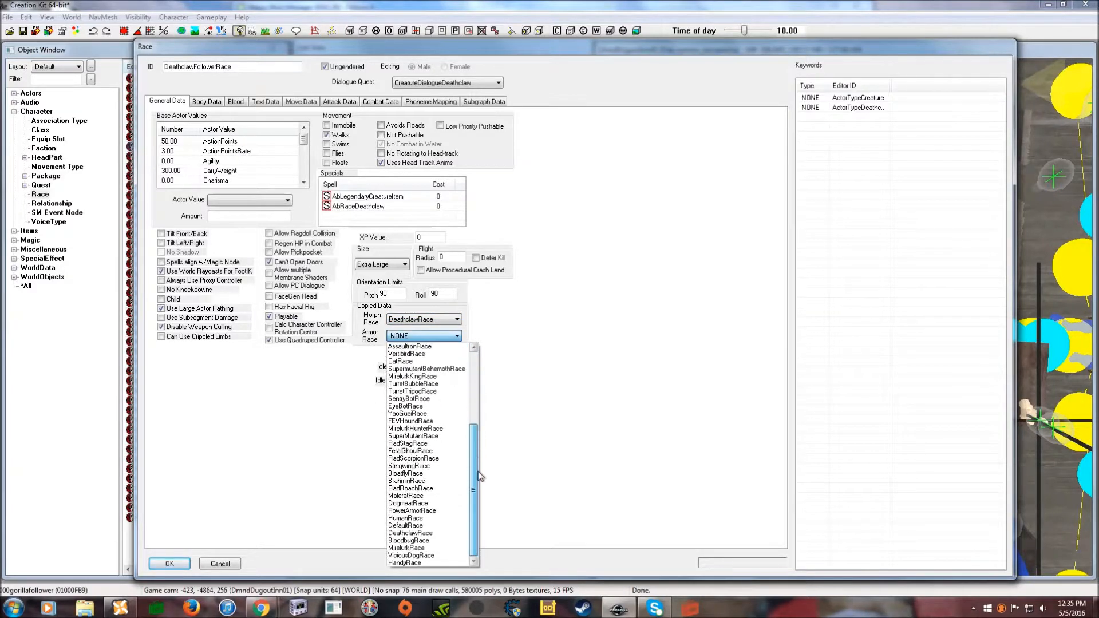
left_click(426, 539)
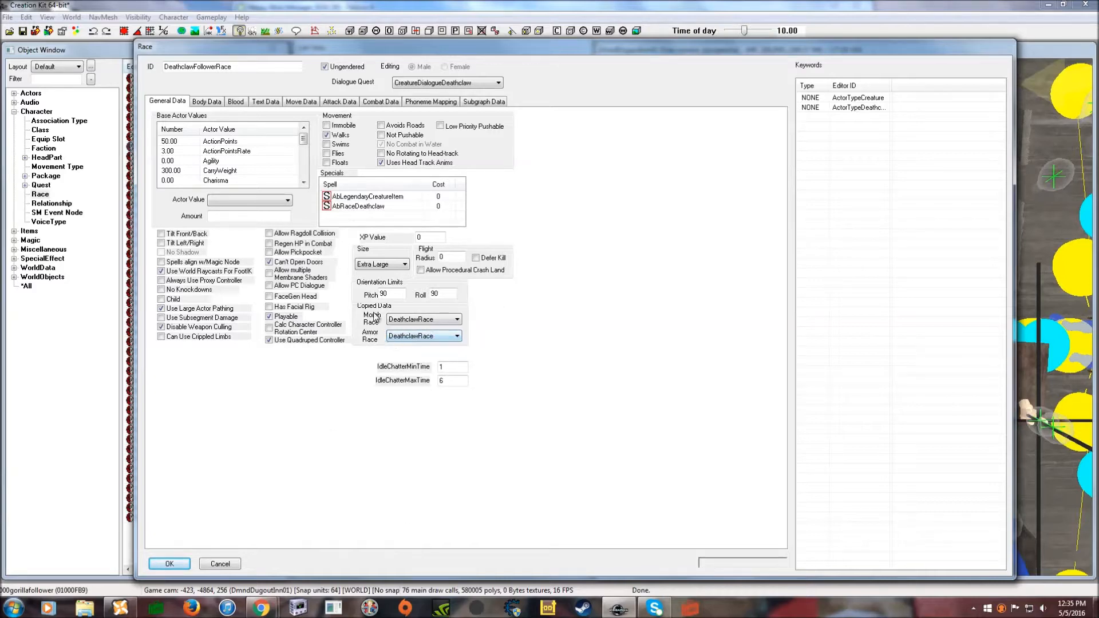
- Enable Allow PC Dialogue and set the Dialogue Quest to 000Deathclawfollowerquest
left_click_drag(398, 52, 400, 45)
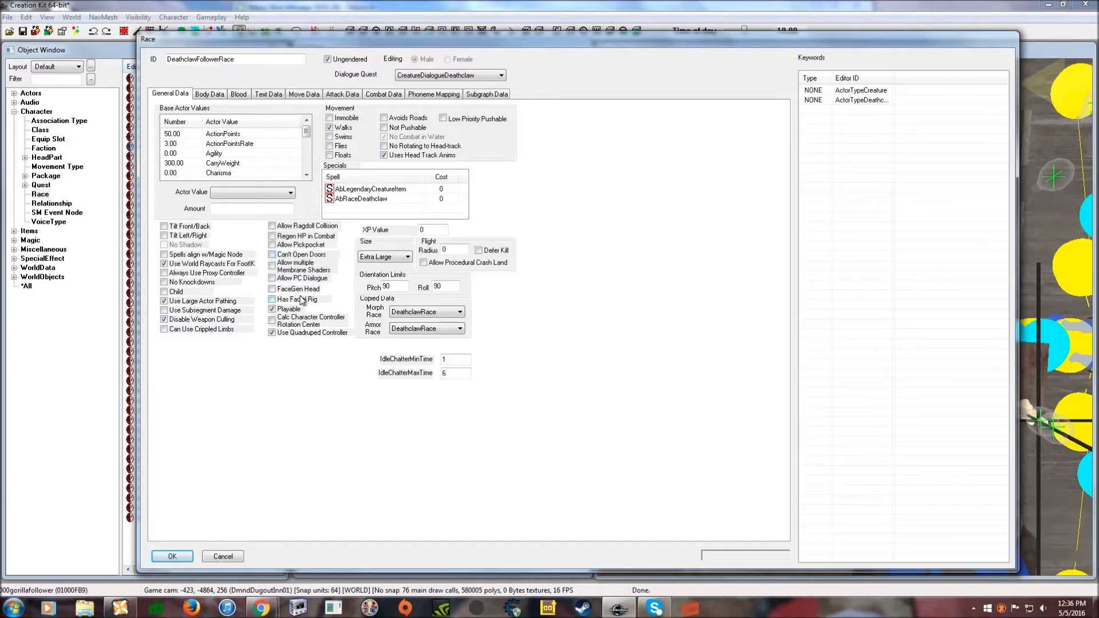
left_click(272, 279)
left_click_drag(579, 39, 560, 56)
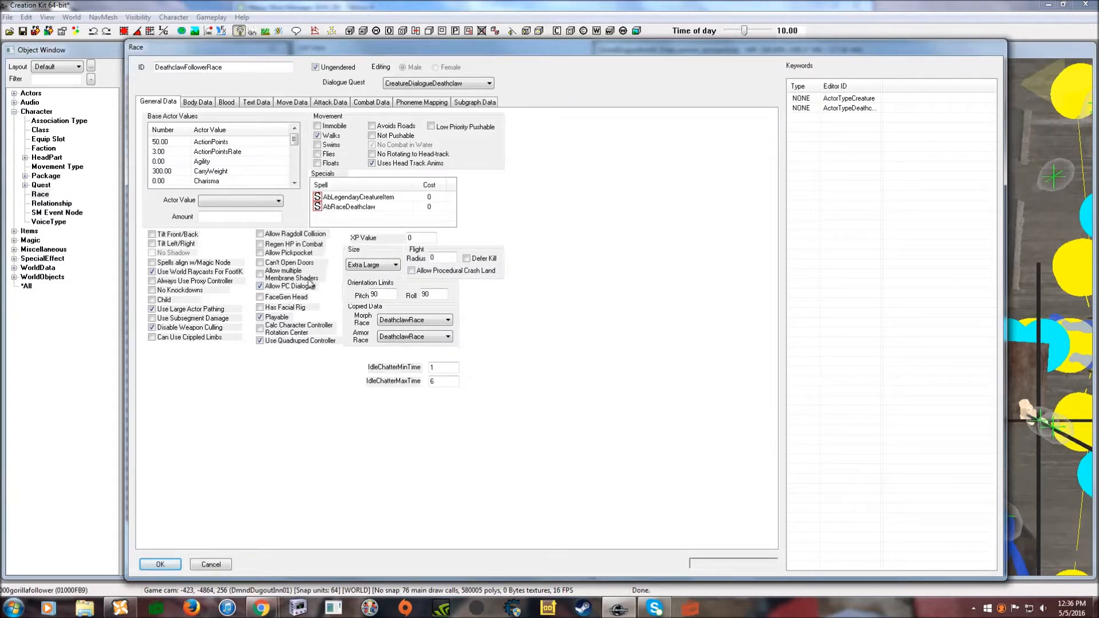
left_click_drag(421, 55, 437, 48)
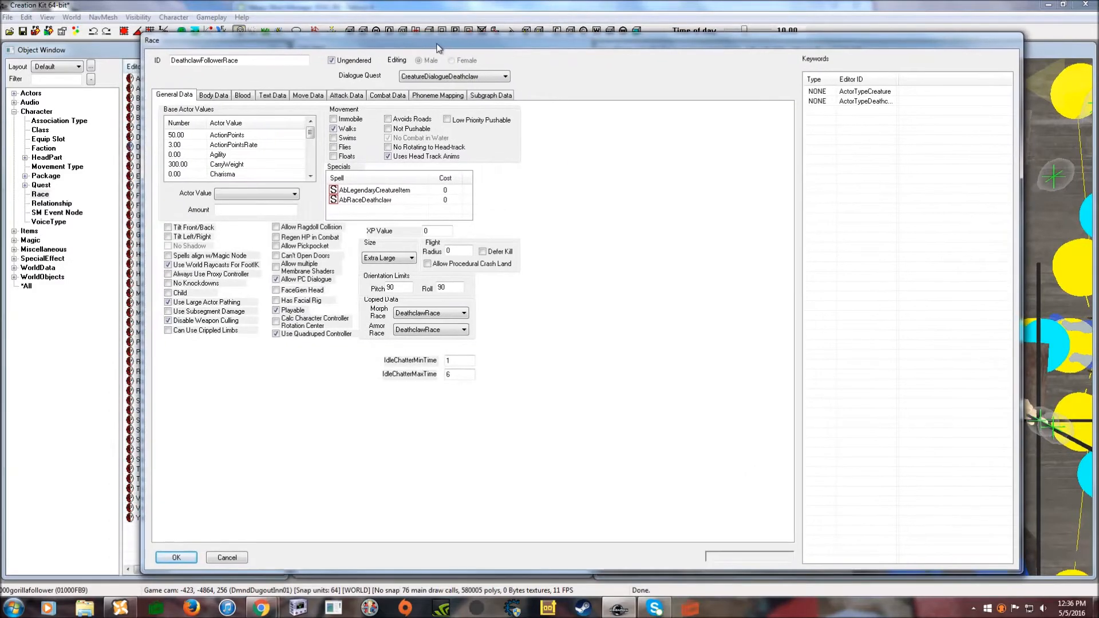
left_click(467, 80)
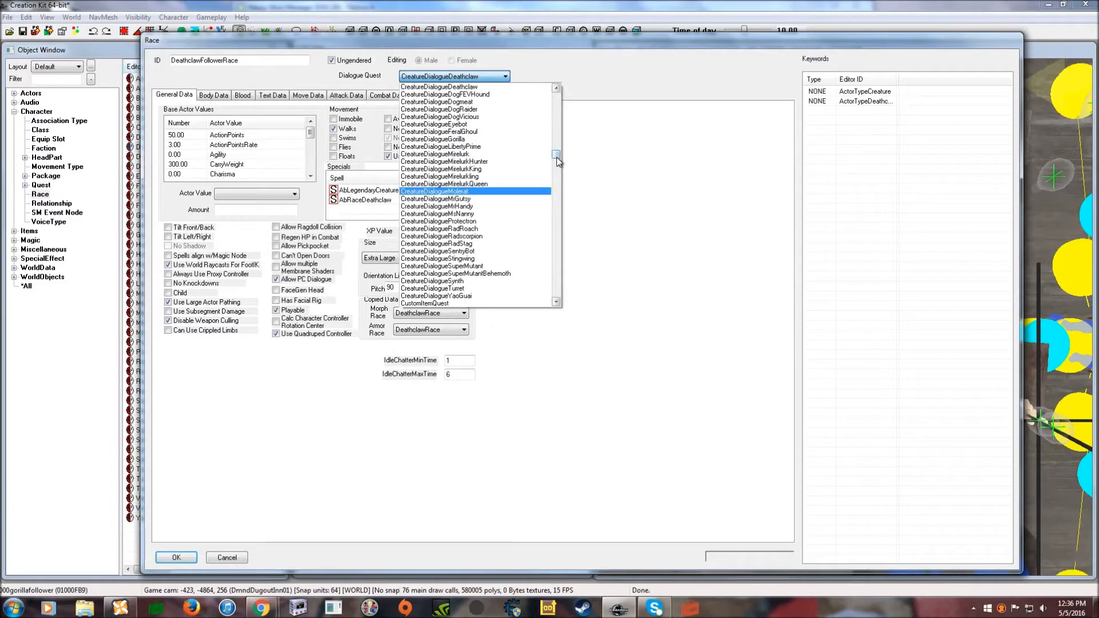
left_click_drag(557, 156, 553, 100)
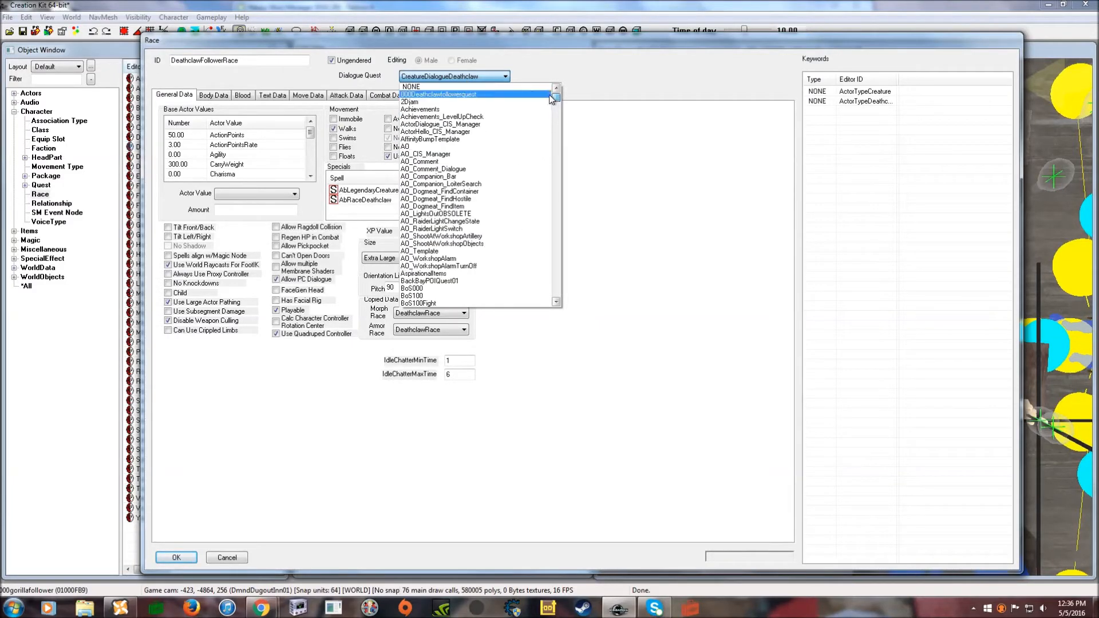
left_click(472, 95)
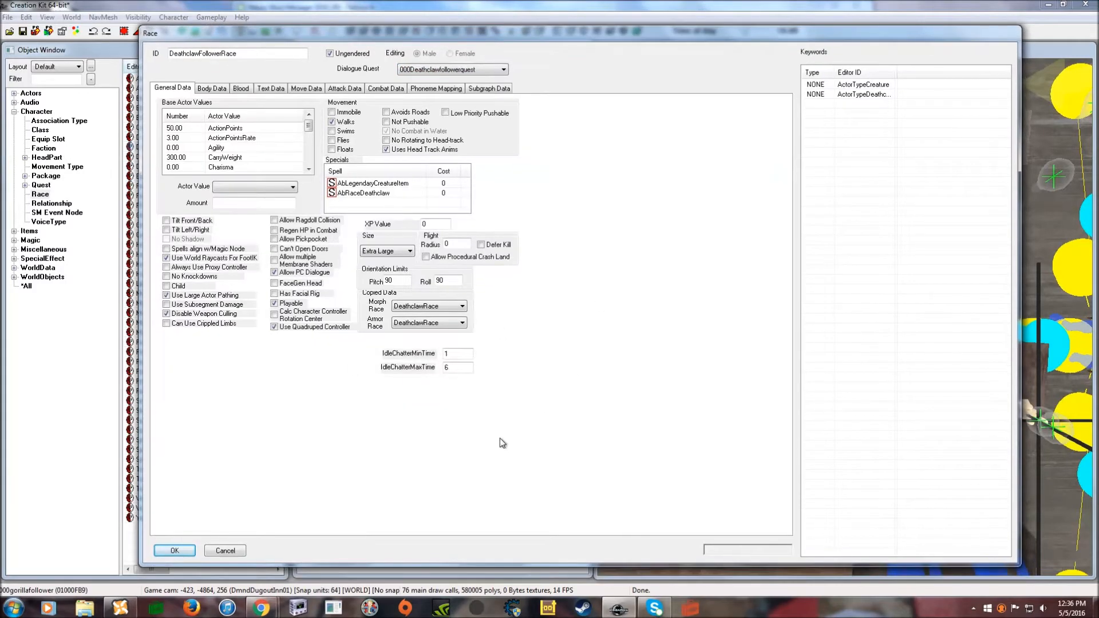
- Save the race as a rename of the existing record, not a new object
left_click(181, 552)
left_click_drag(542, 271, 509, 240)
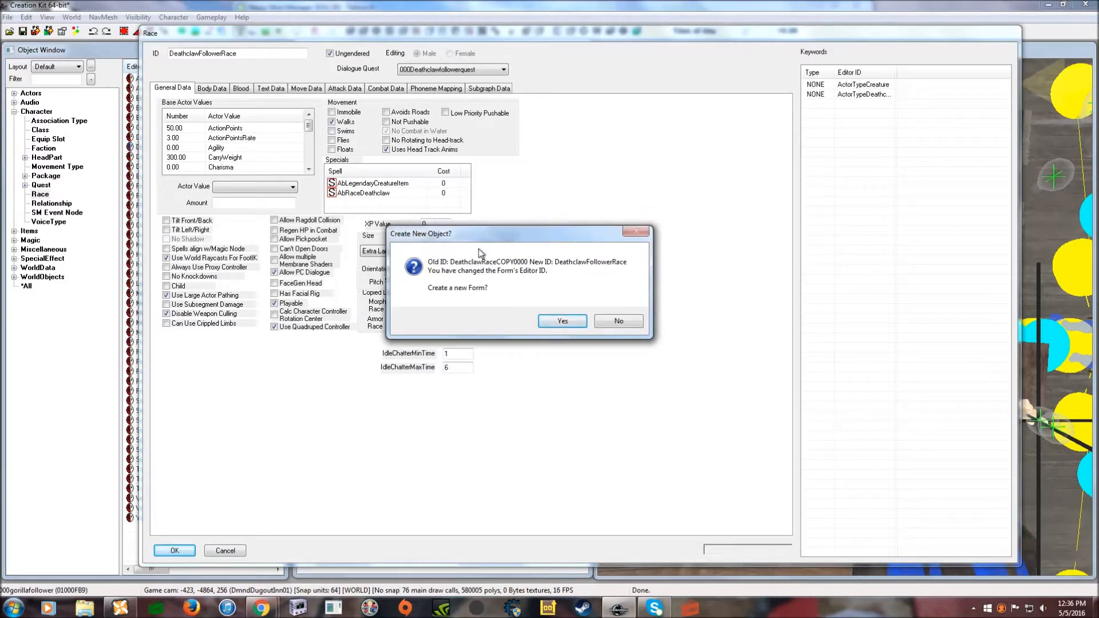
left_click(619, 322)
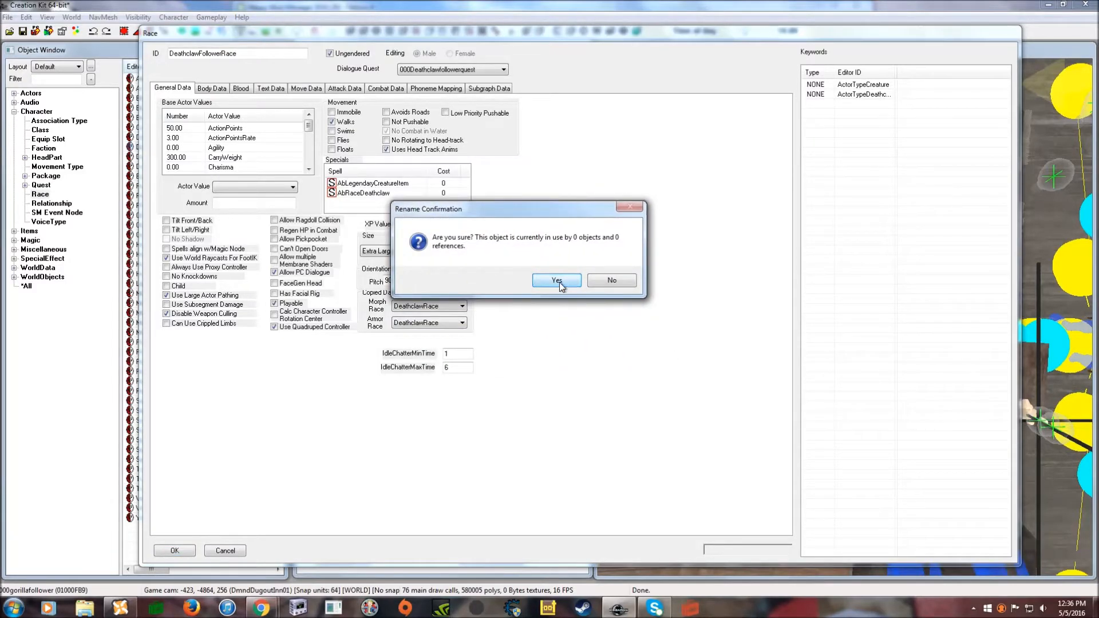
left_click(557, 281)
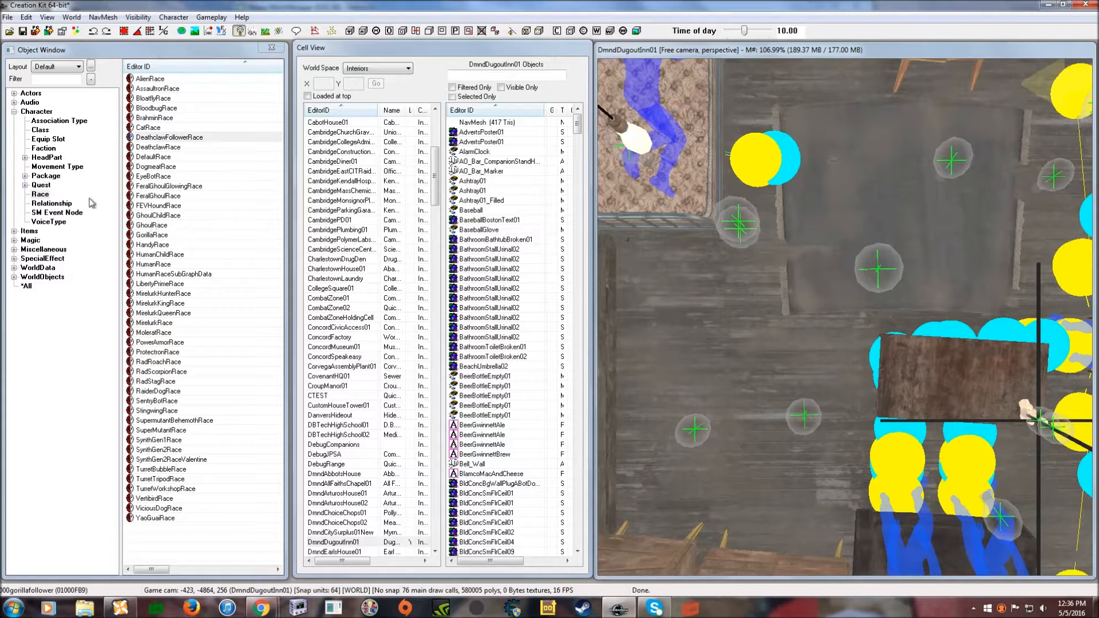
- Start a new global variable under Miscellaneous > Global
left_click(14, 112)
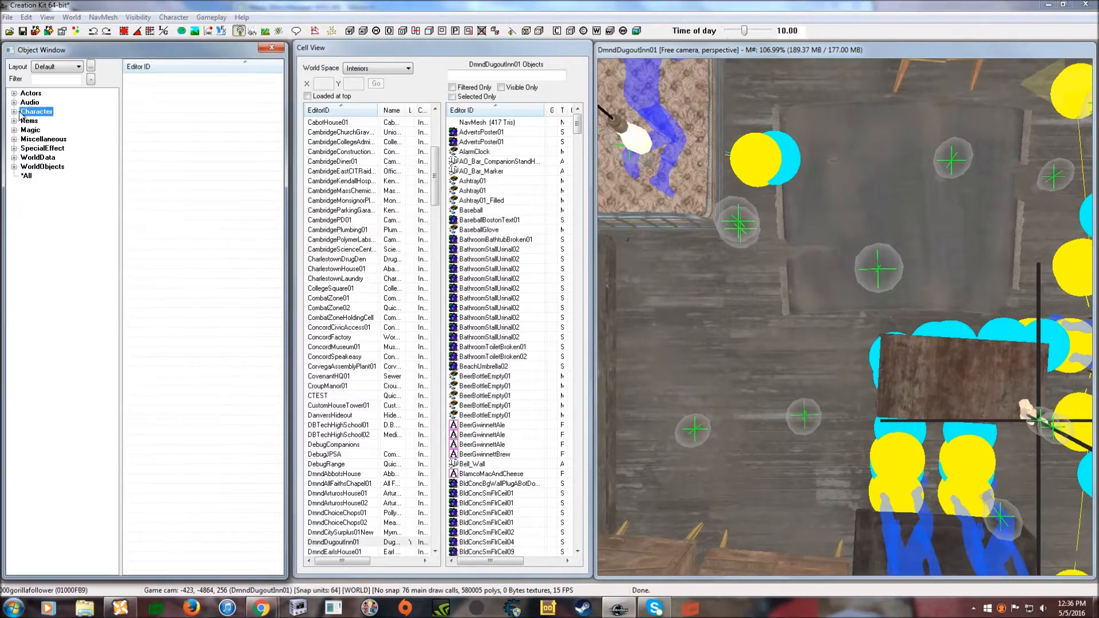
left_click(41, 140)
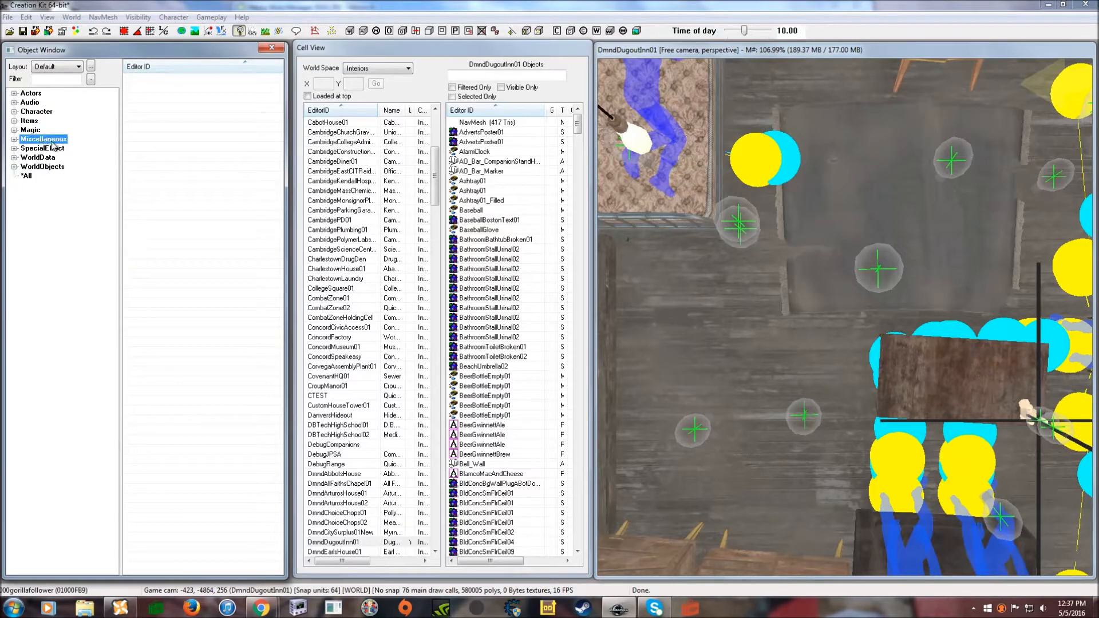
left_click(14, 139)
left_click(43, 268)
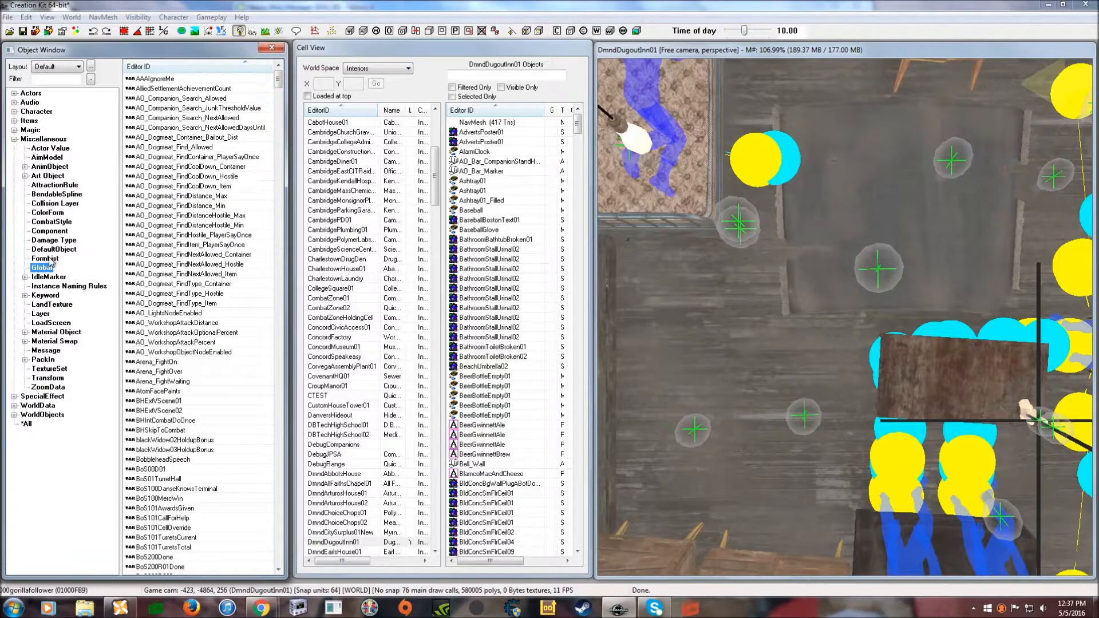
right_click(195, 236)
left_click(201, 242)
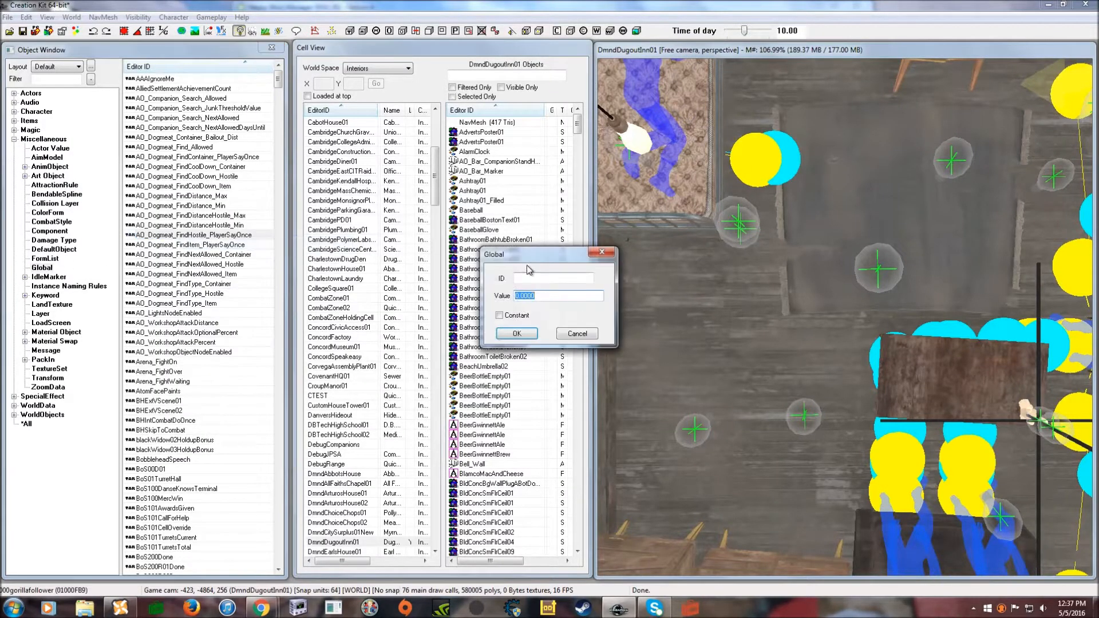
- Name the global DeathFollowGV, keep value 0.0000 non-constant, and save it
left_click(517, 226)
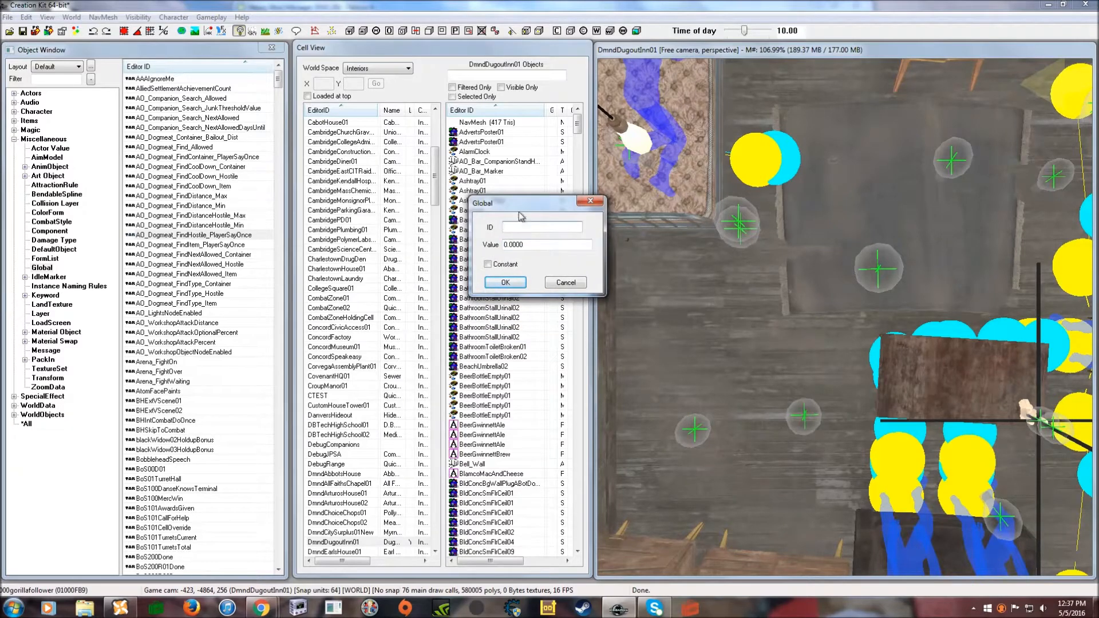
left_click_drag(522, 208, 512, 201)
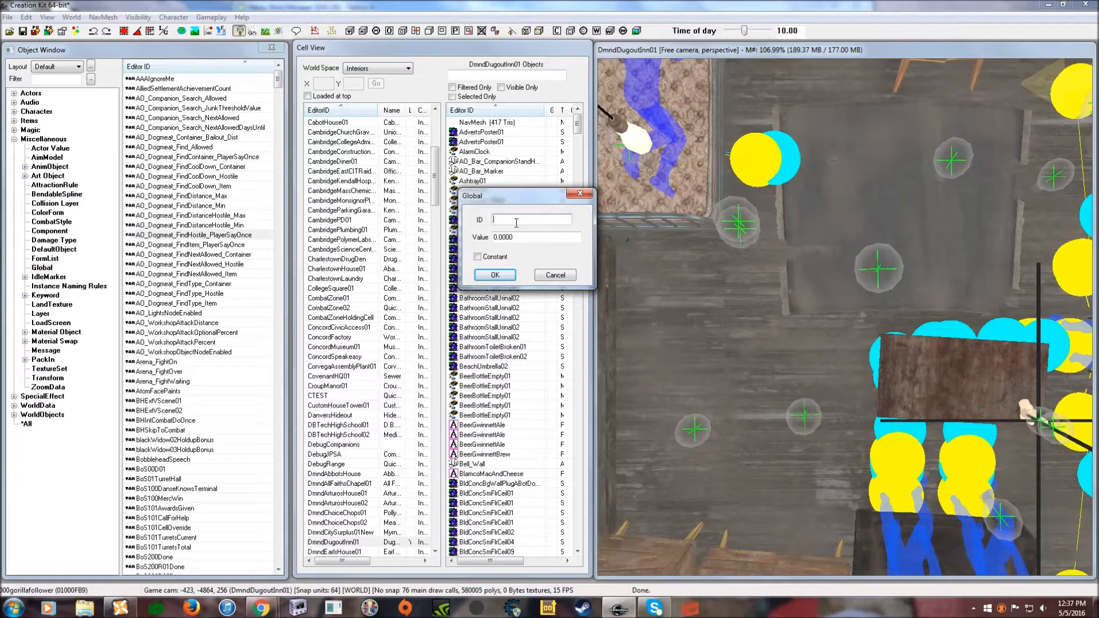
mouse_move(511, 200)
left_mouse_down()
mouse_move(497, 203)
mouse_move(523, 210)
mouse_move(493, 191)
left_mouse_up()
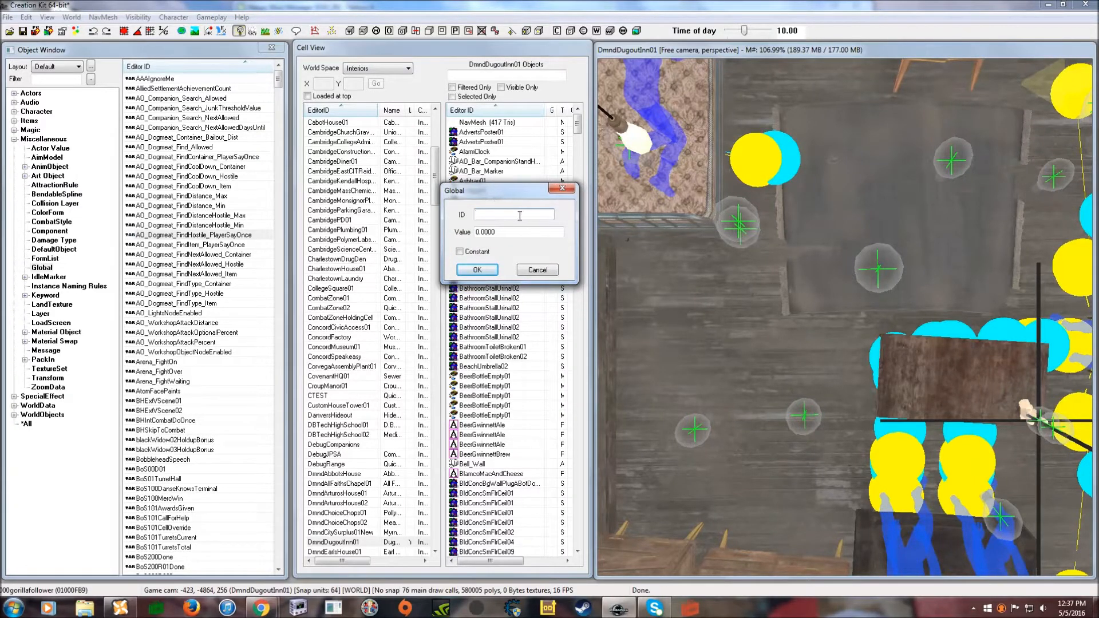
left_click_drag(516, 201, 498, 208)
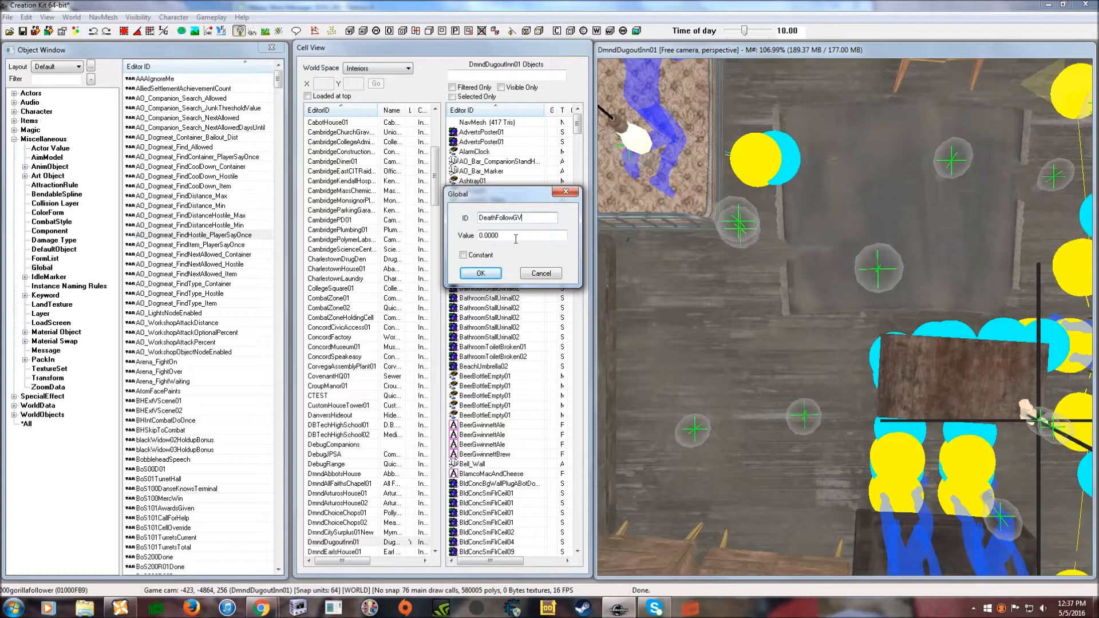
left_click(491, 275)
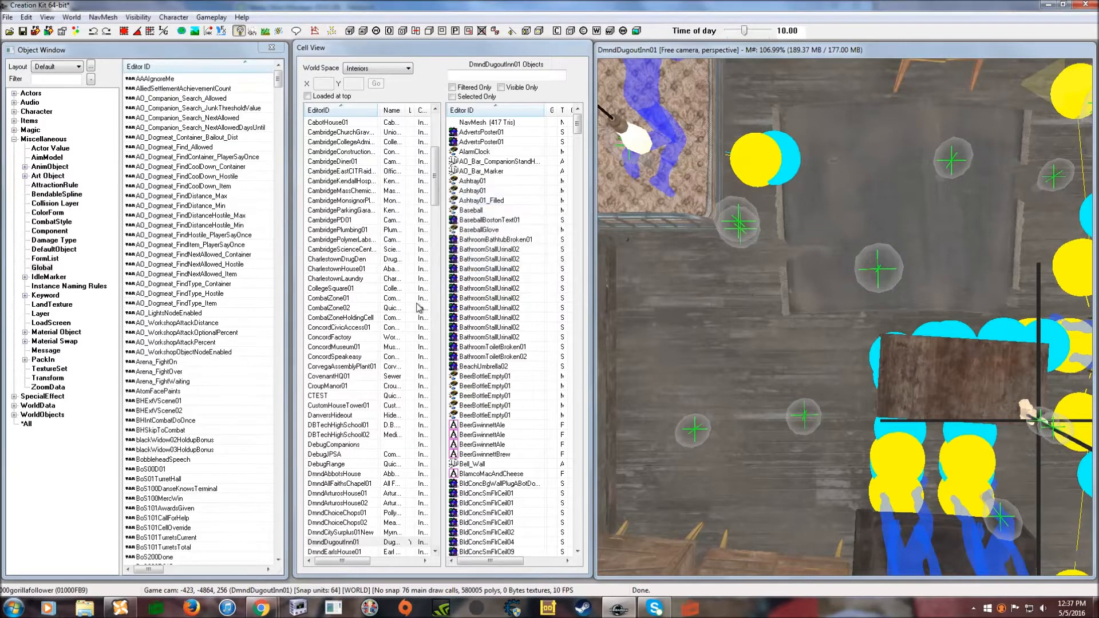
left_click(14, 139)
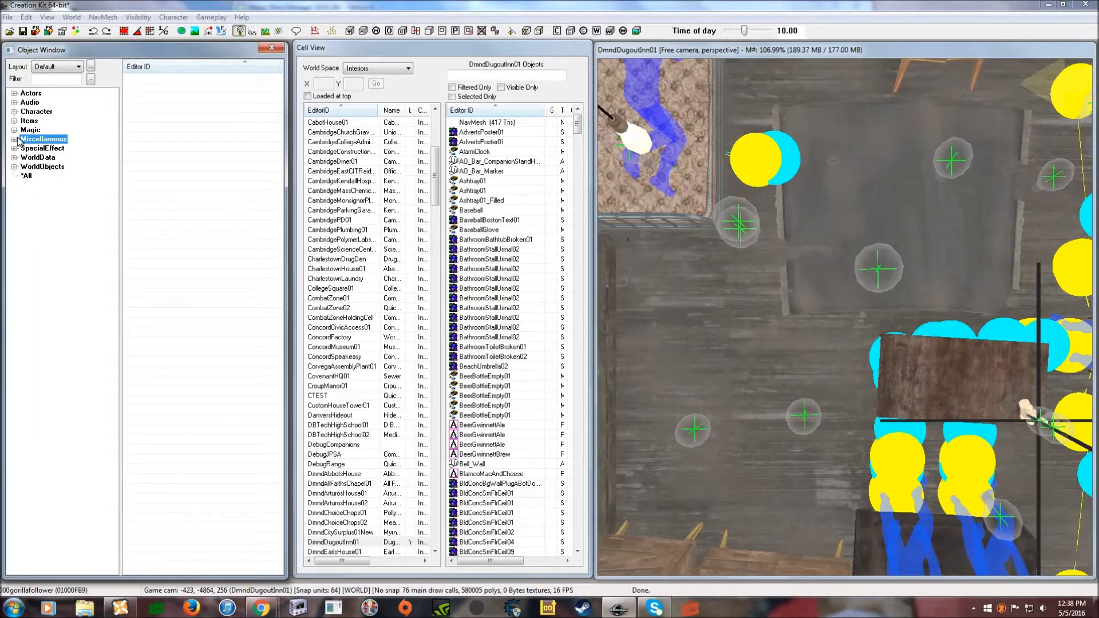
- List the Actor records, open a trial new actor, and discard it
left_click(13, 94)
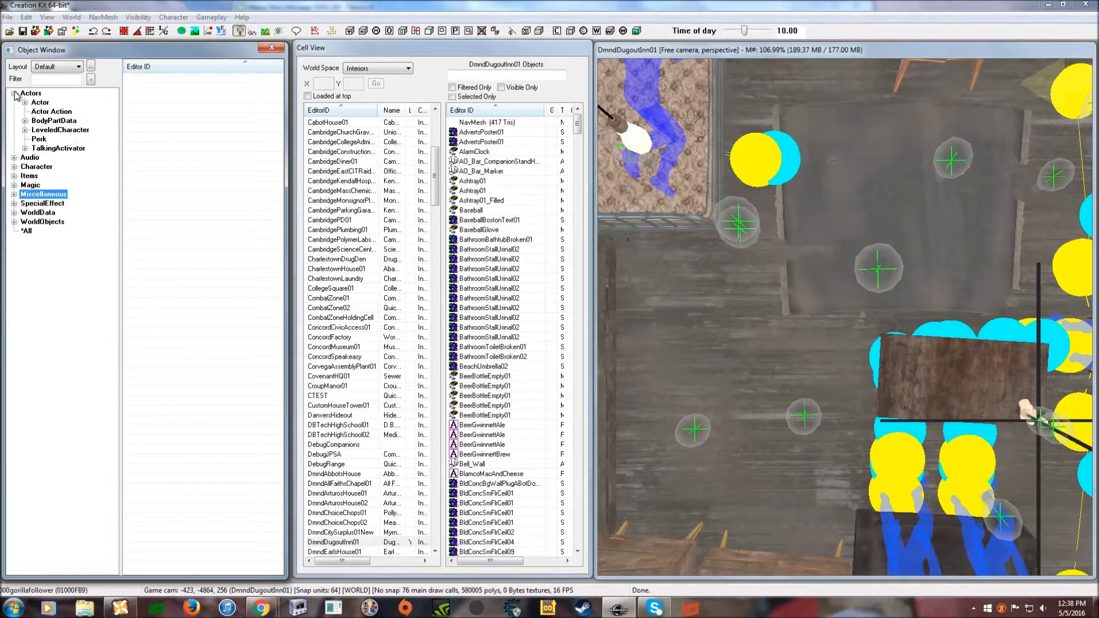
left_click(45, 104)
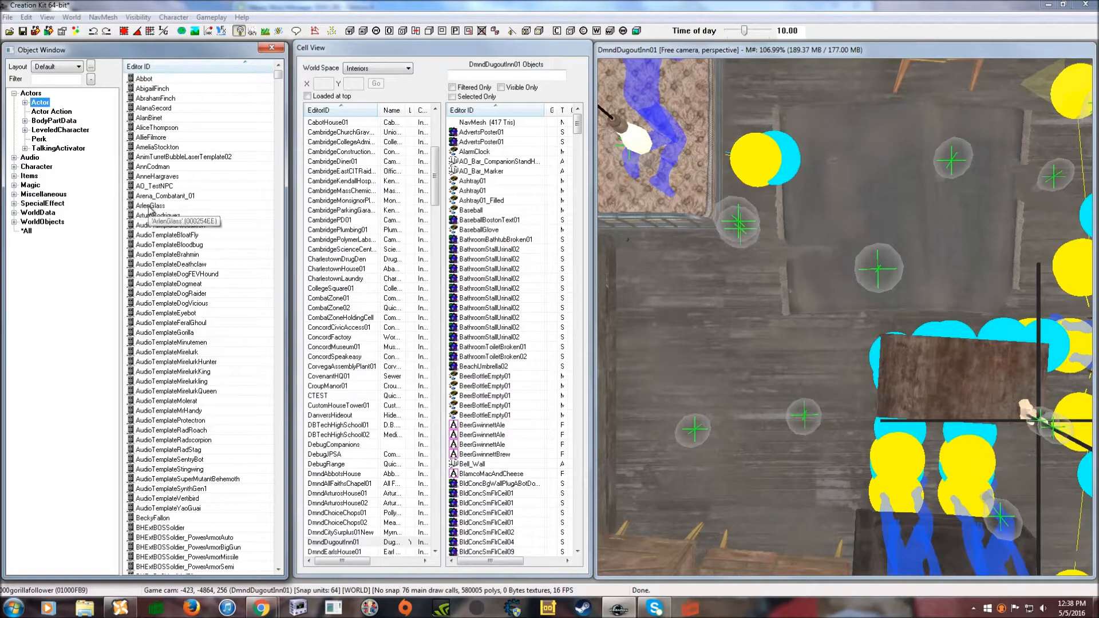
right_click(178, 175)
left_click(198, 178)
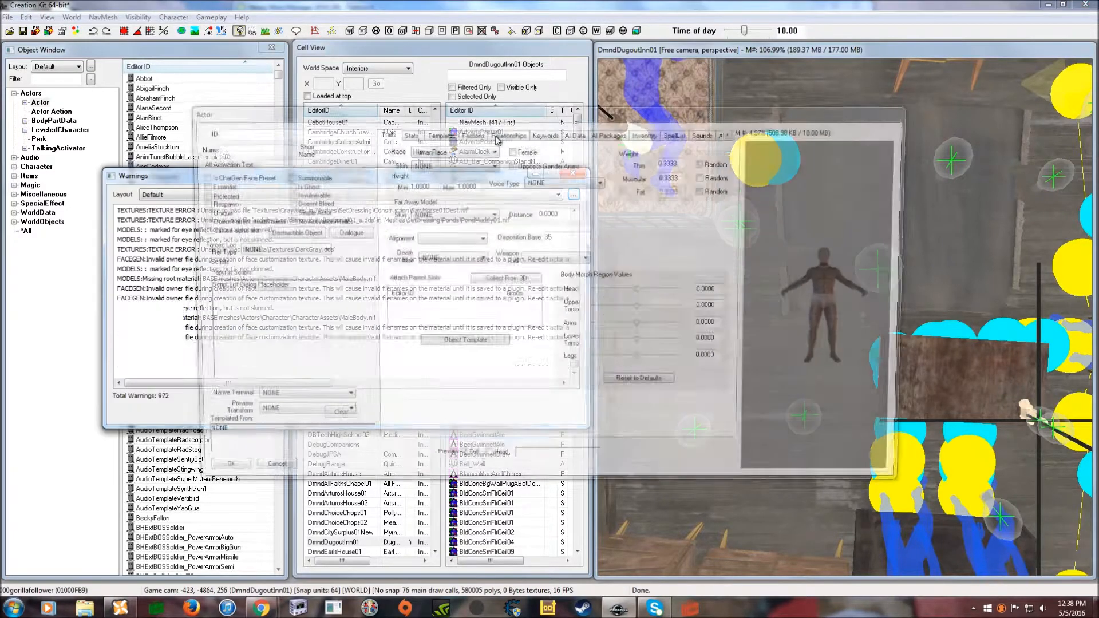
left_click(573, 173)
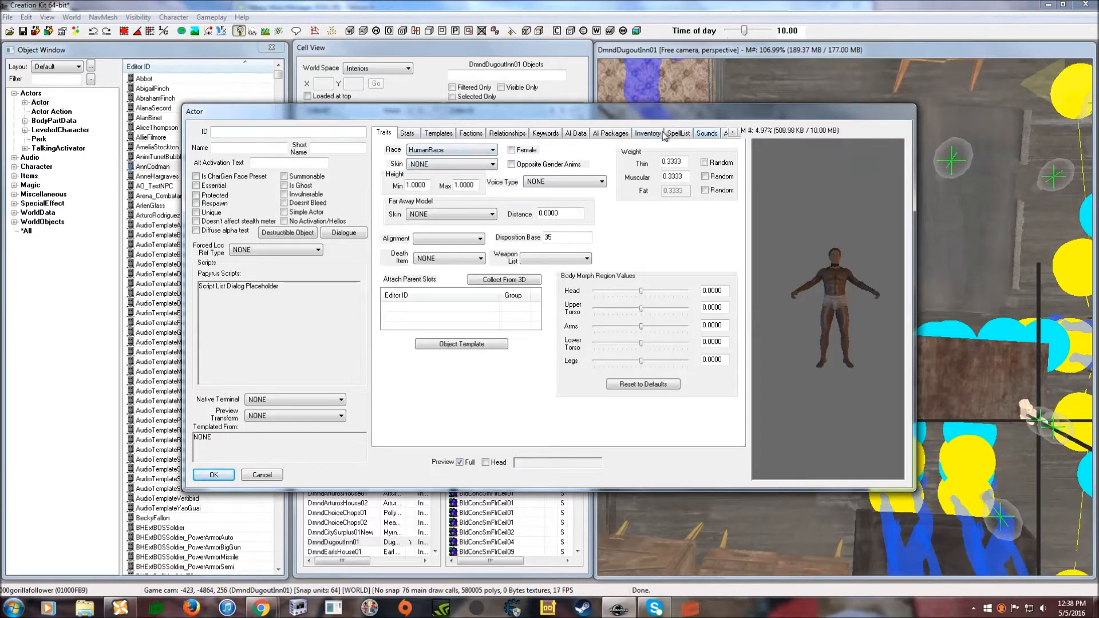
left_click_drag(285, 110, 342, 96)
left_click(321, 461)
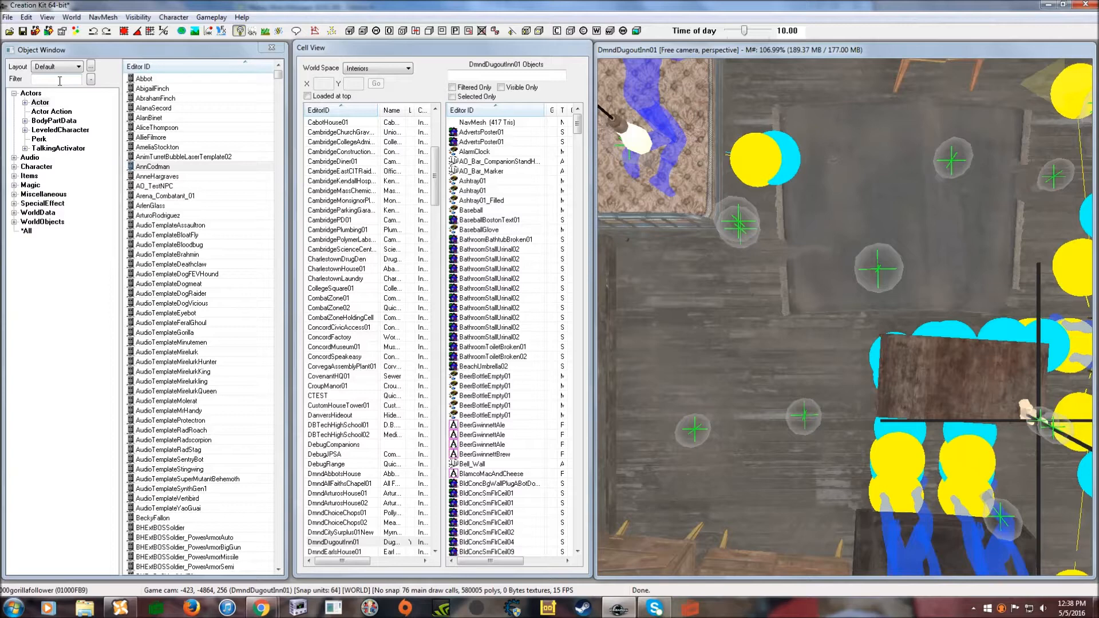
- Open another trial new actor, leave its race as HumanRace, and cancel it
left_click(60, 81)
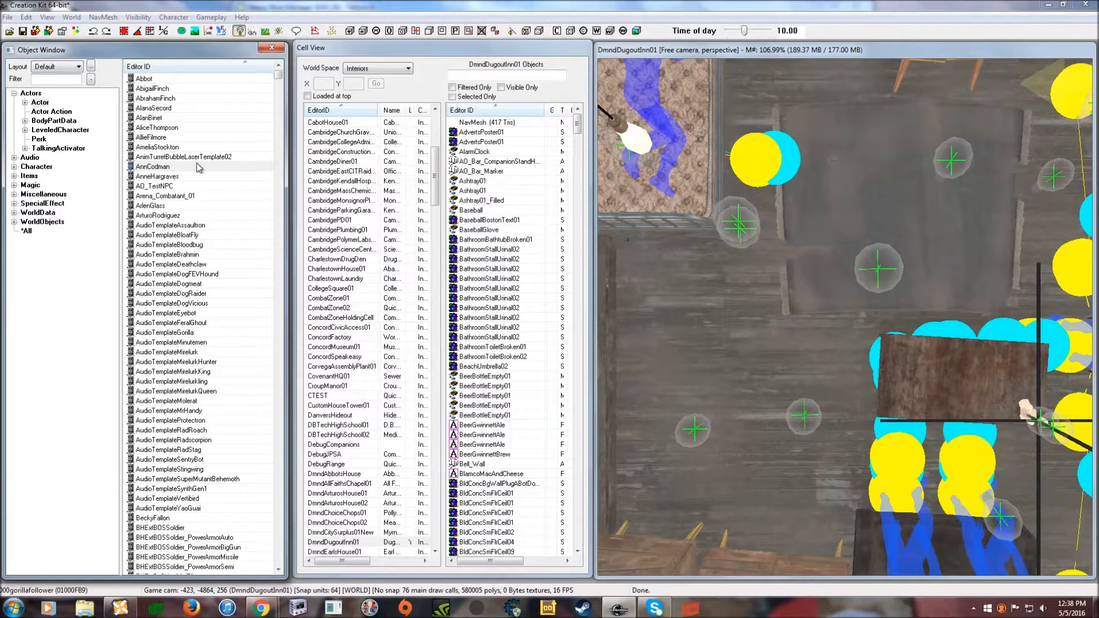
right_click(203, 159)
left_click(215, 169)
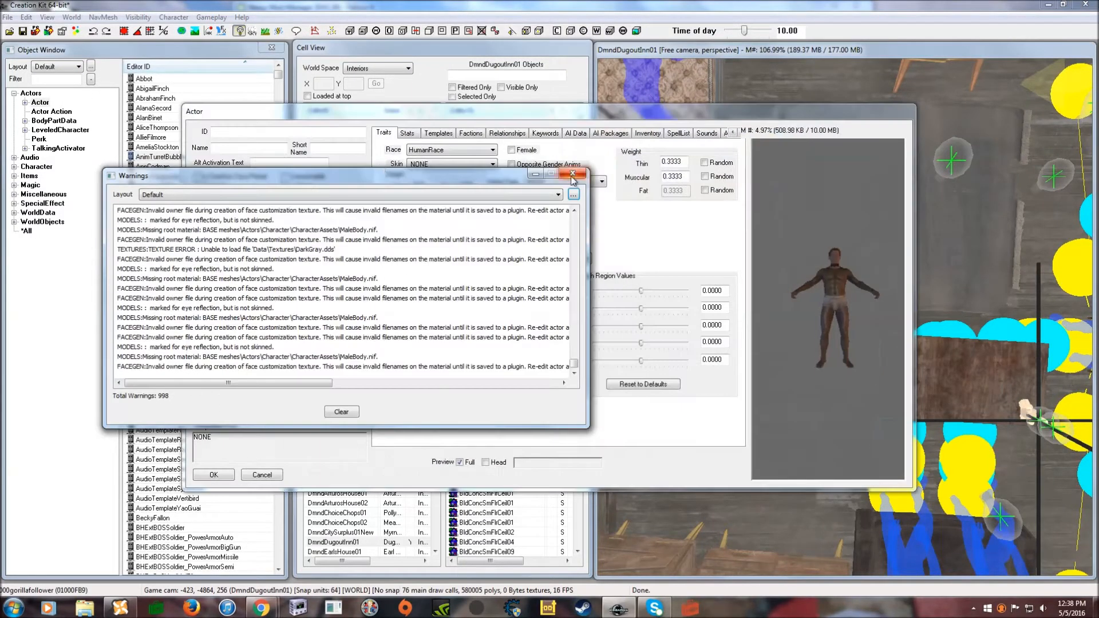
left_click(573, 173)
left_click(491, 150)
left_click(484, 152)
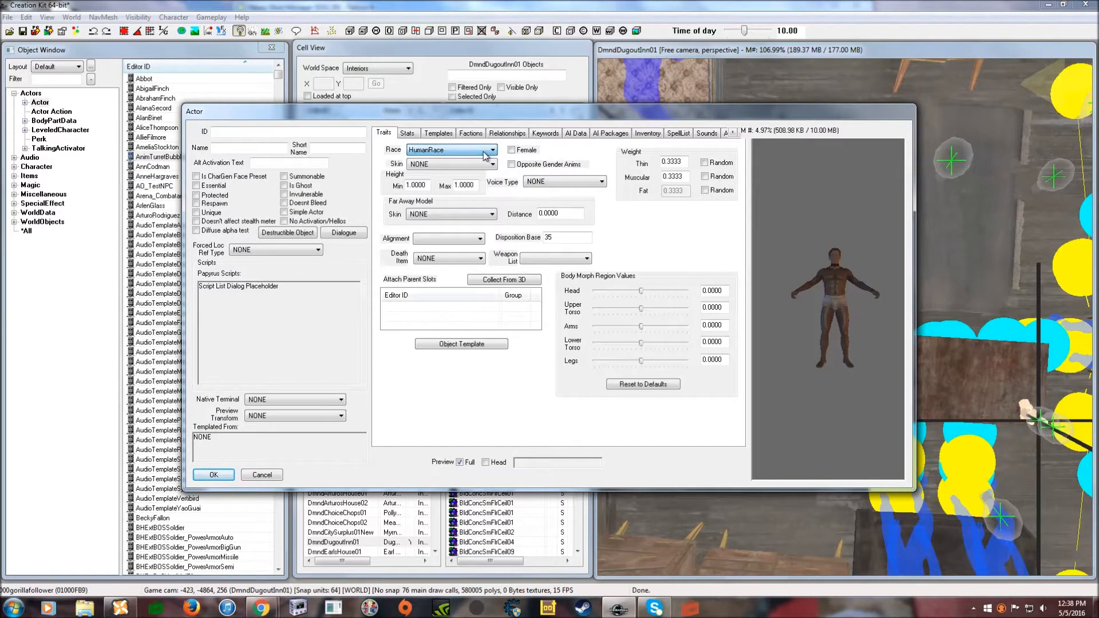
mouse_move(590, 117)
left_mouse_down()
mouse_move(572, 113)
mouse_move(579, 119)
left_mouse_up()
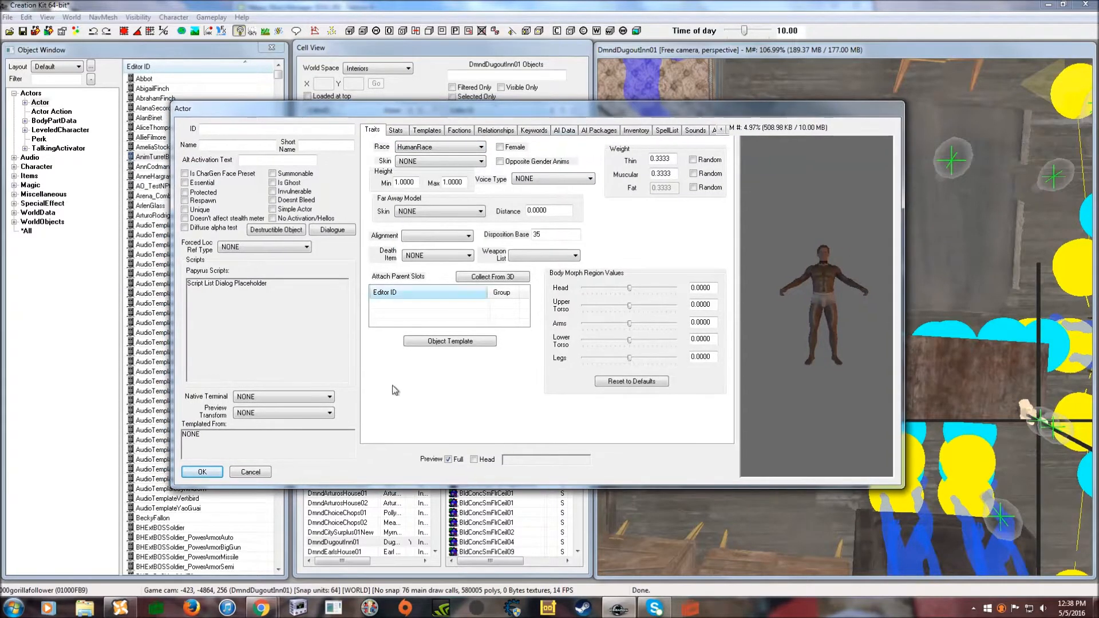
left_click(254, 470)
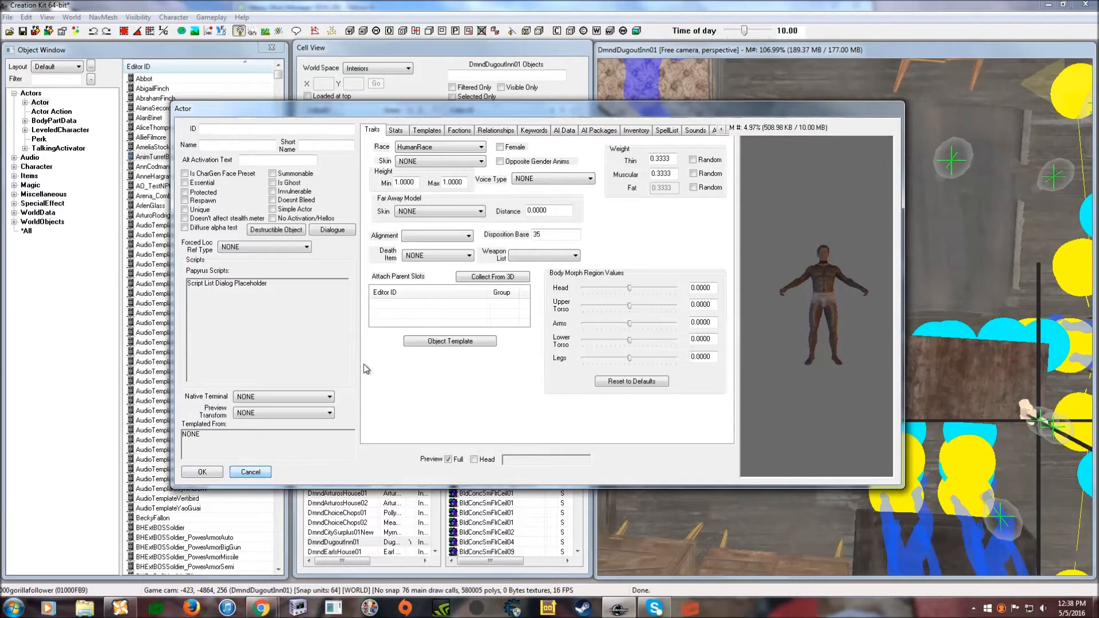
left_click_drag(500, 111, 510, 117)
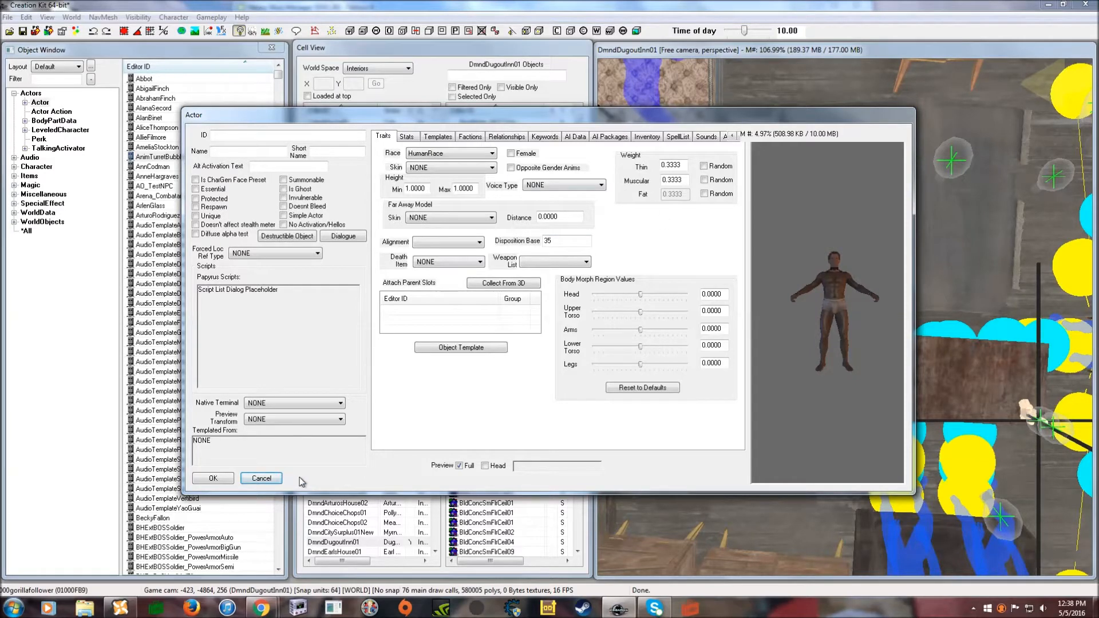
left_click(270, 478)
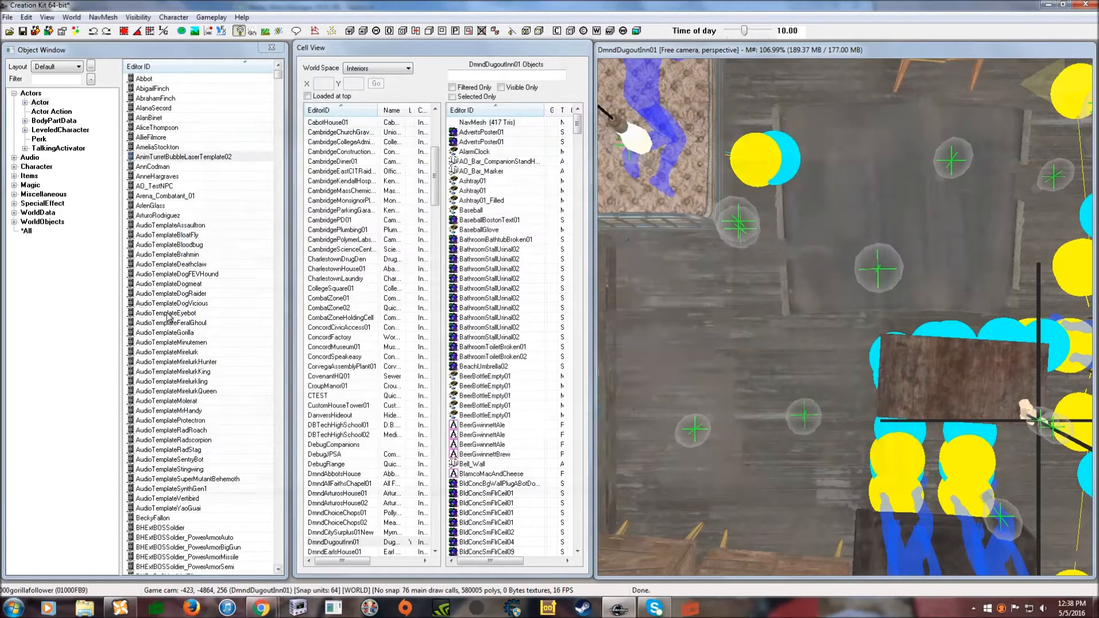
- Filter the actors for 'lvl' and open LvlDeathclaw for editing
left_click(44, 79)
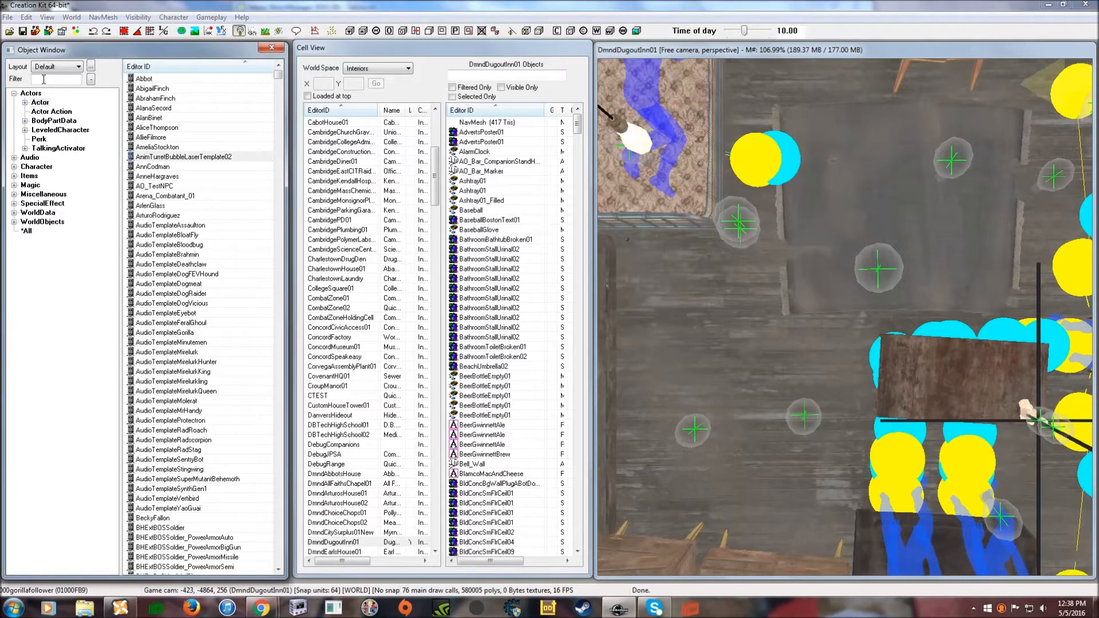
type("lvldea")
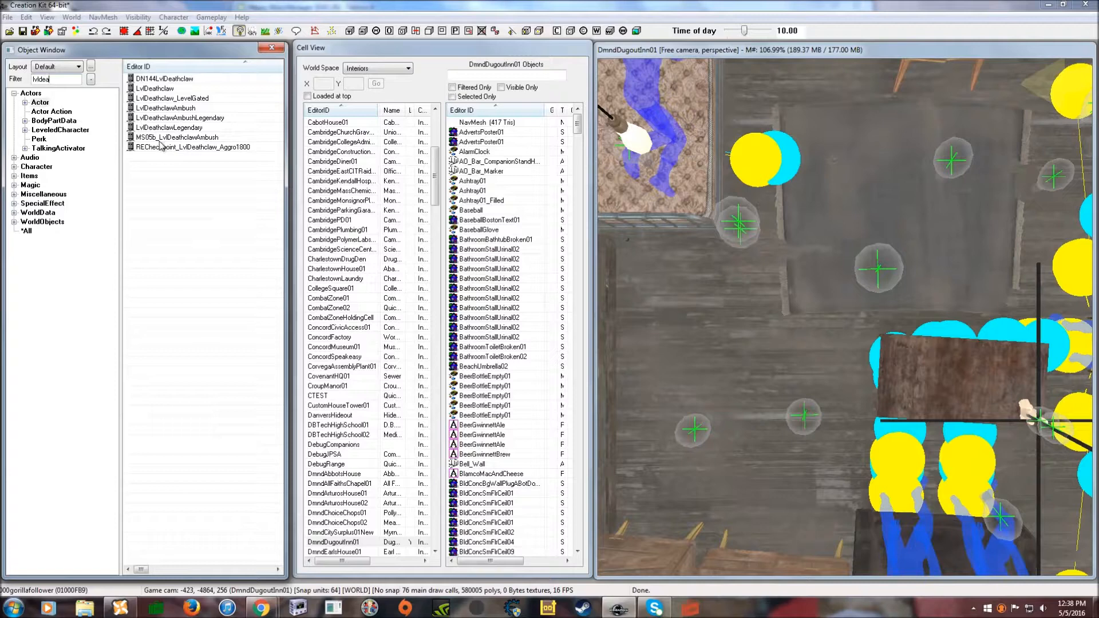
left_click(163, 89)
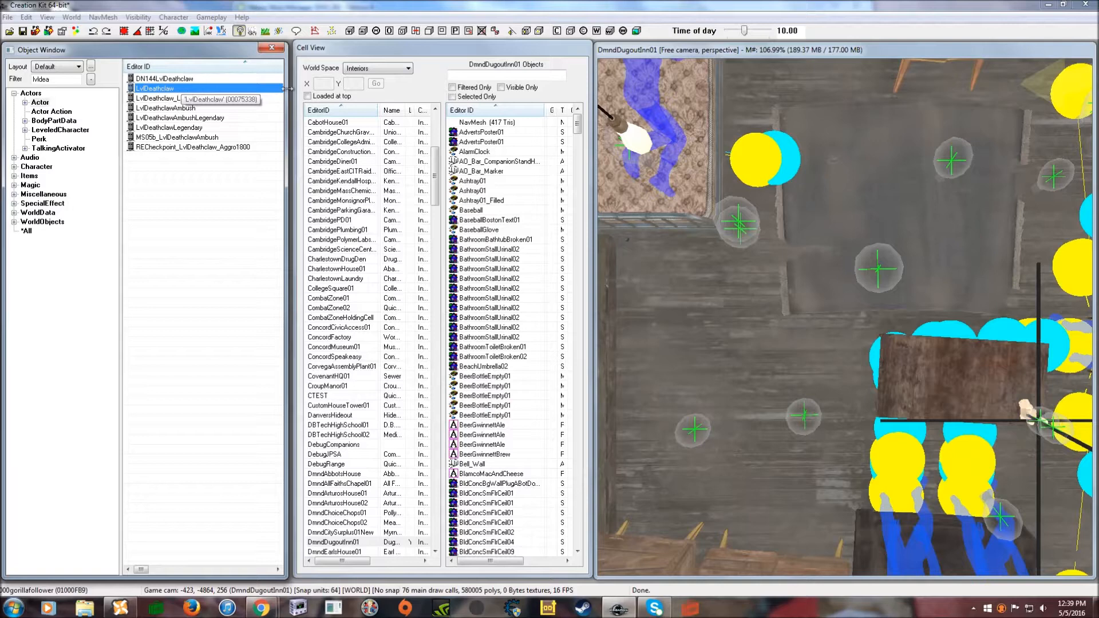
double_click(171, 91)
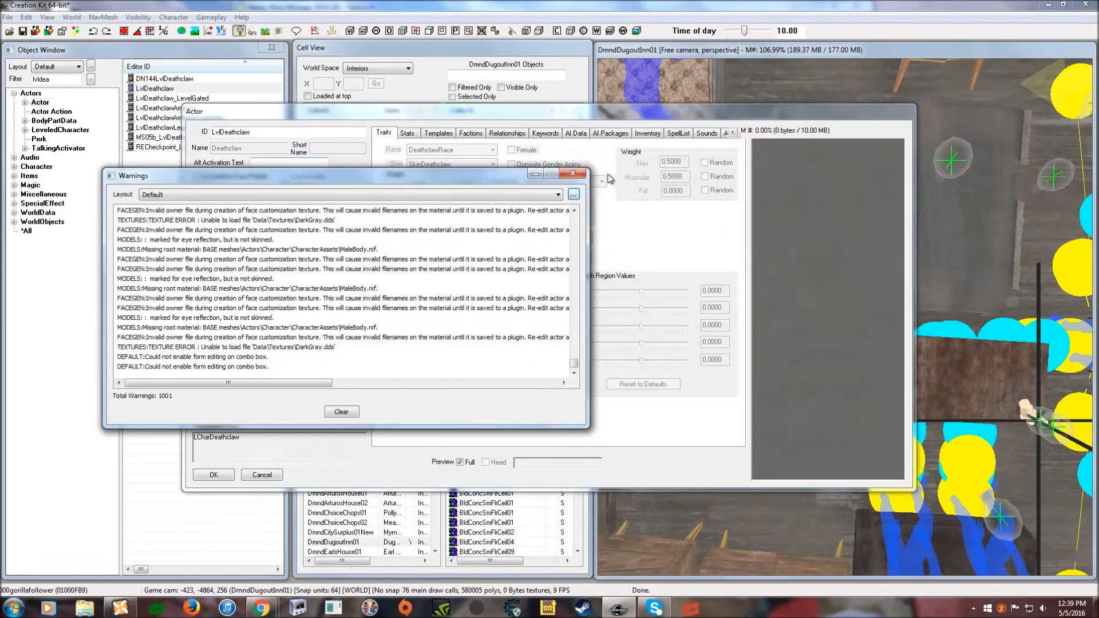
left_click(573, 173)
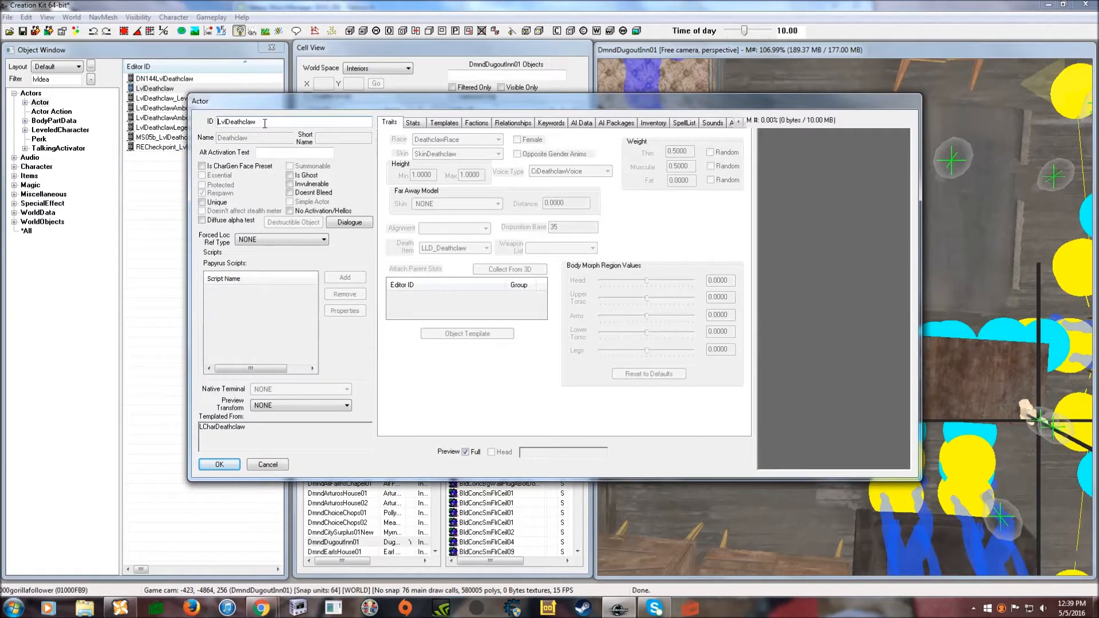
- Change its ID to 000deathfollower and save it as a new actor form
left_click_drag(265, 123, 211, 123)
type("000d")
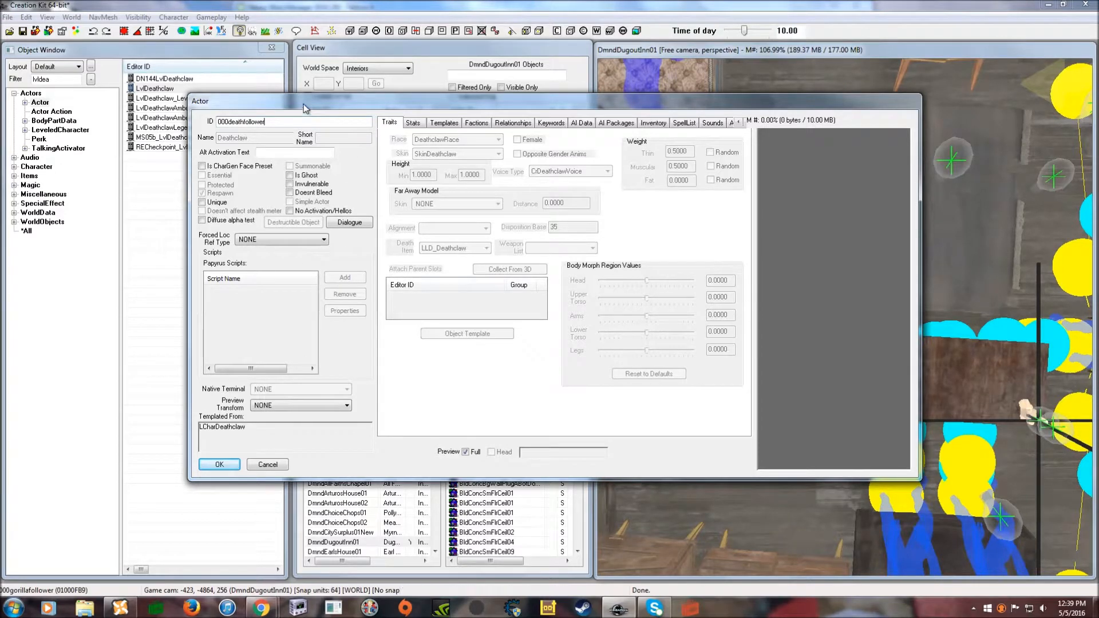
left_click(230, 467)
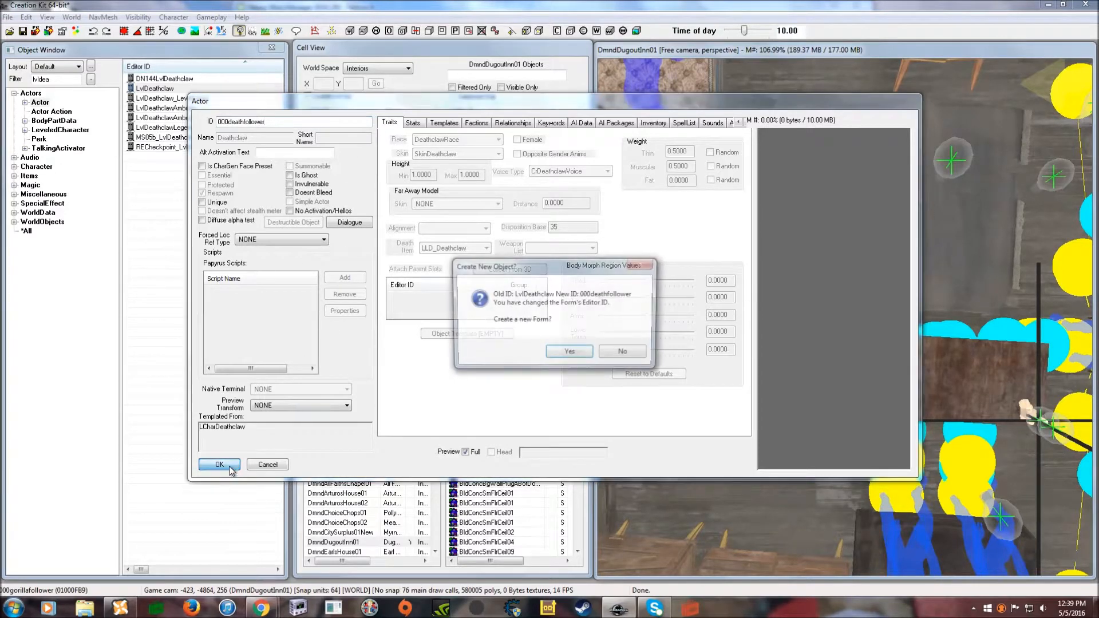
left_click(569, 353)
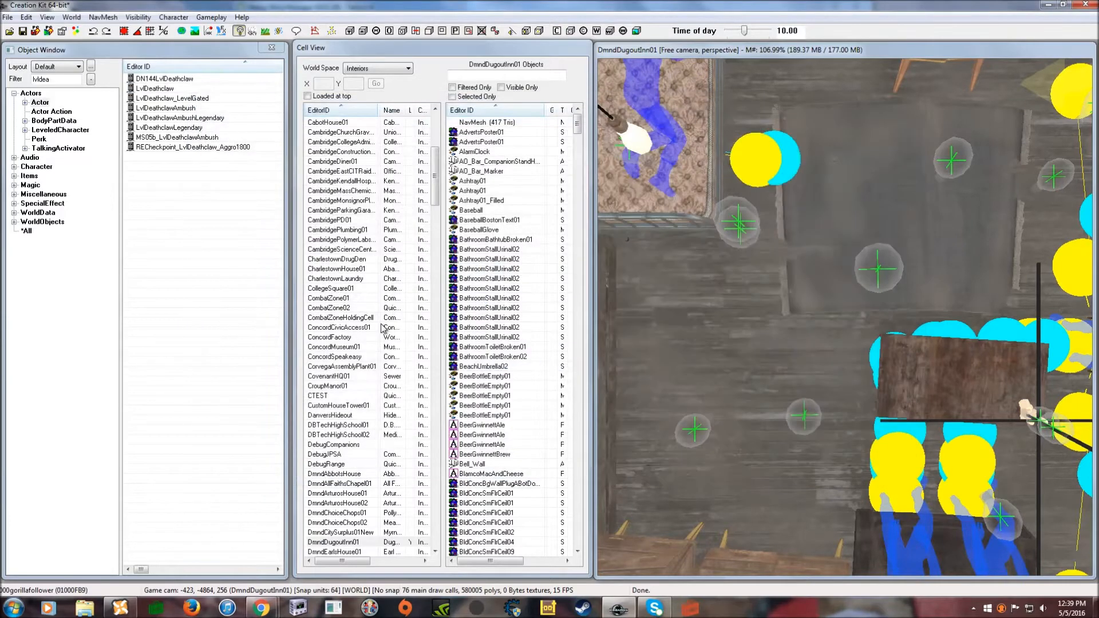
- Open 000deathfollower's template settings and turn off Use Traits
key("BackSpace")
double_click(170, 79)
left_click(570, 174)
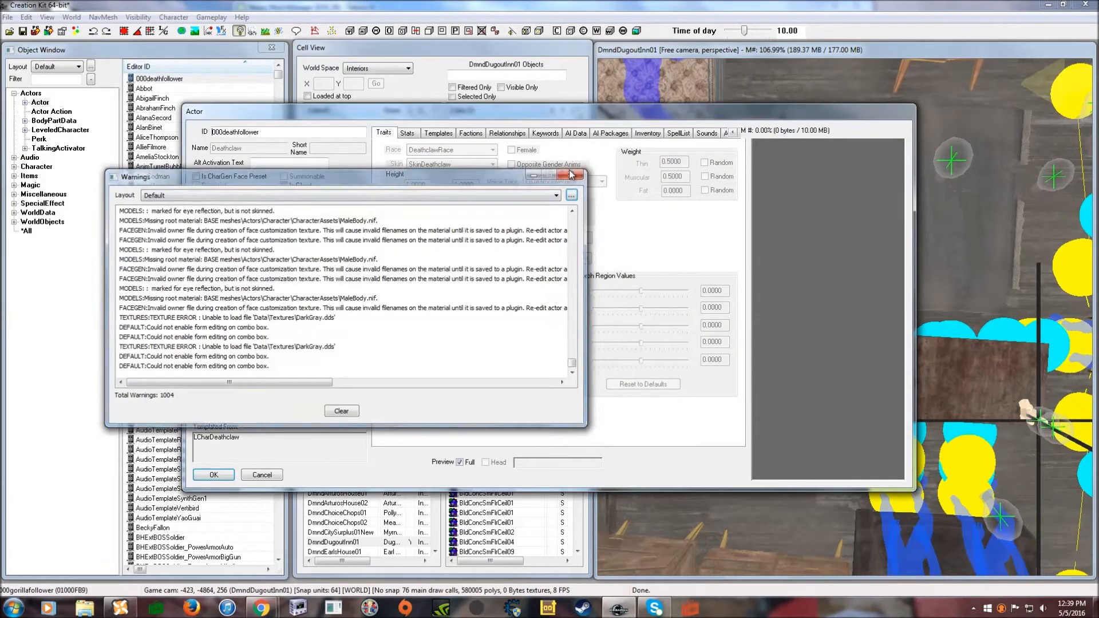
left_click(444, 131)
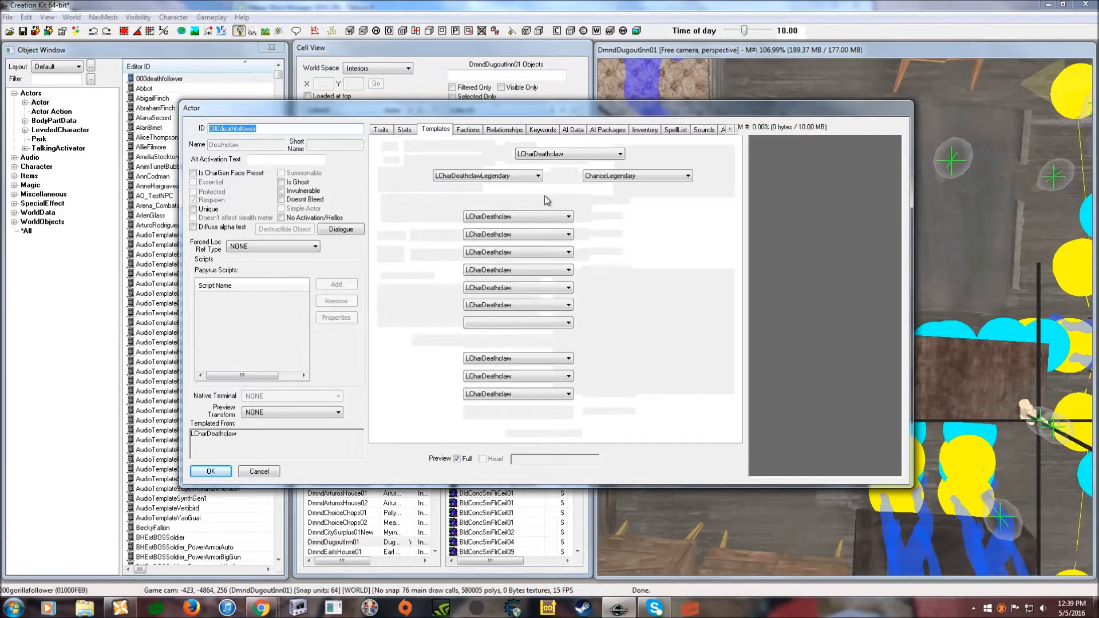
left_click(573, 174)
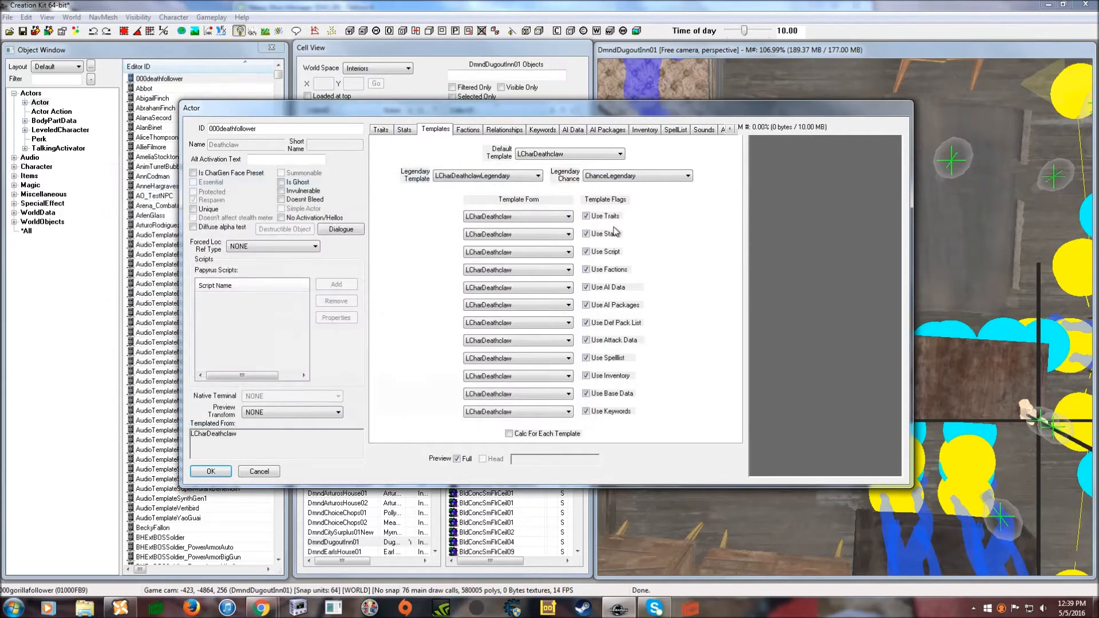
left_click(586, 216)
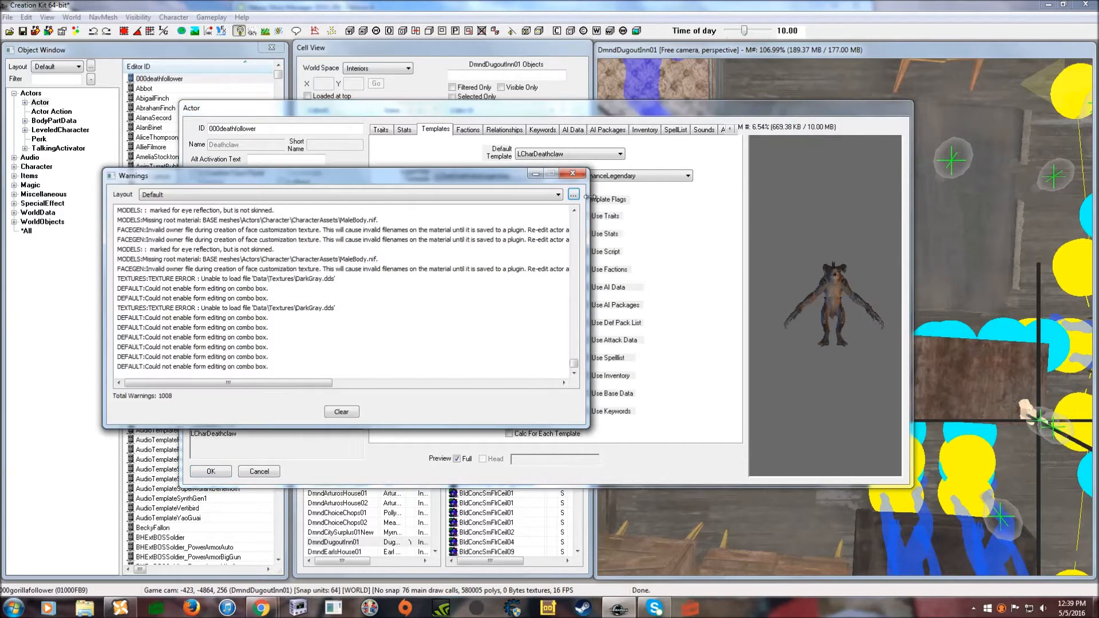
left_click(572, 173)
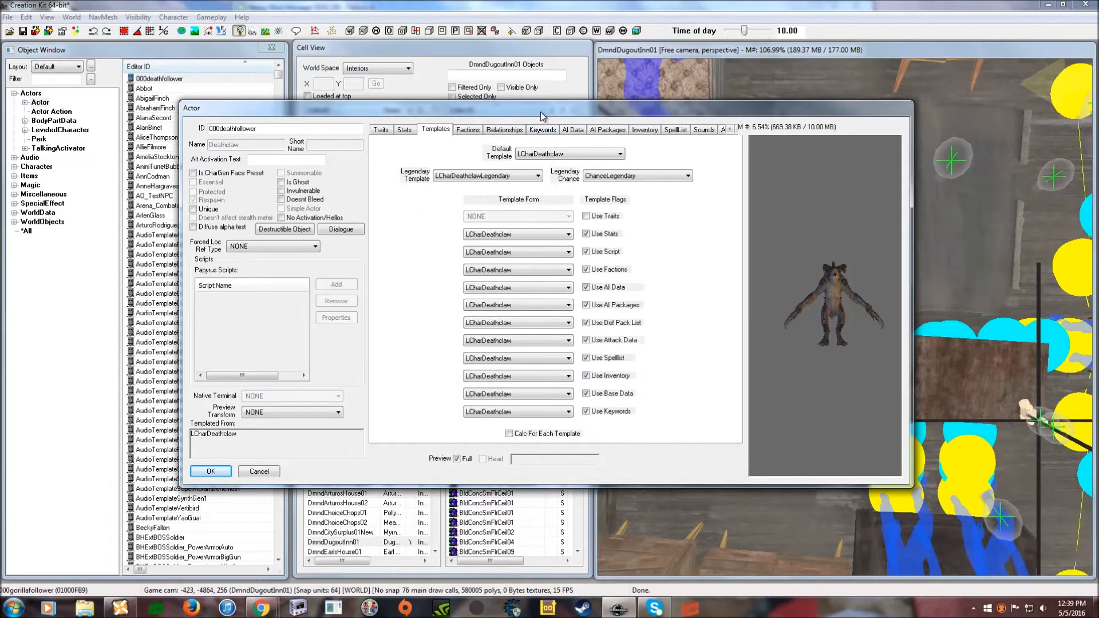
- Turn off Use Factions, Use AI Data, Use AI Packages, Use Base Data and Use Keywords
left_click_drag(540, 112, 543, 104)
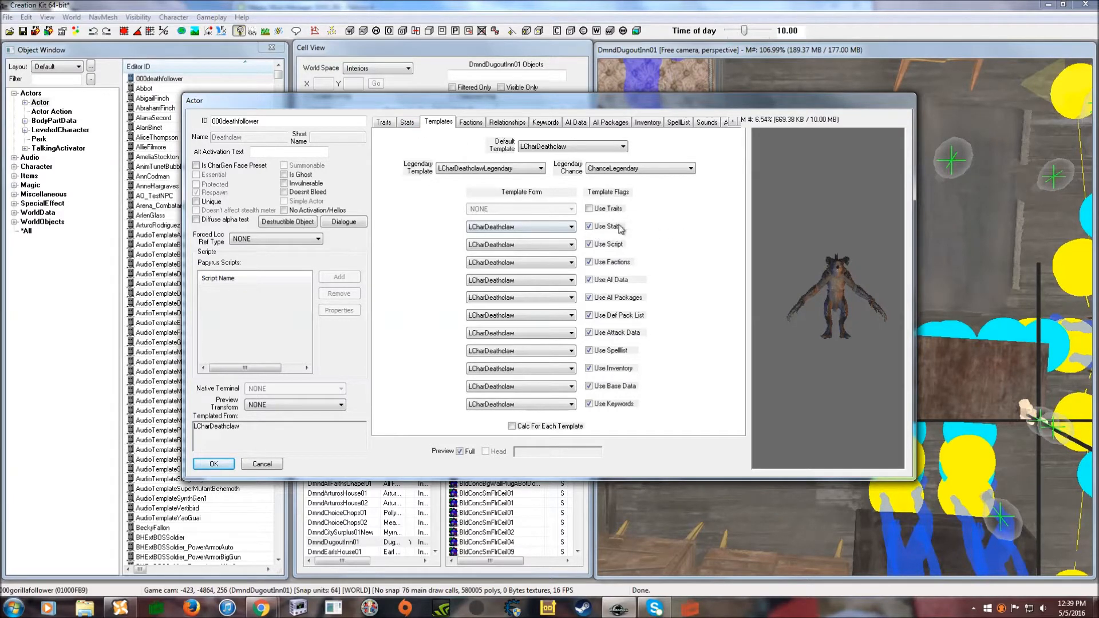
left_click(589, 263)
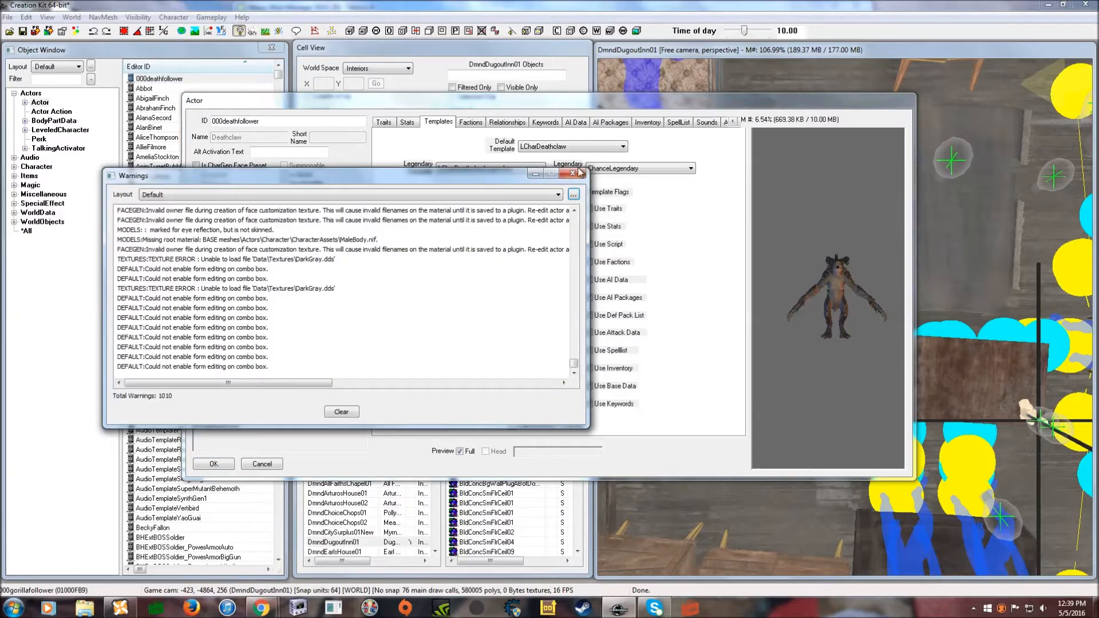
left_click(554, 184)
left_click(589, 280)
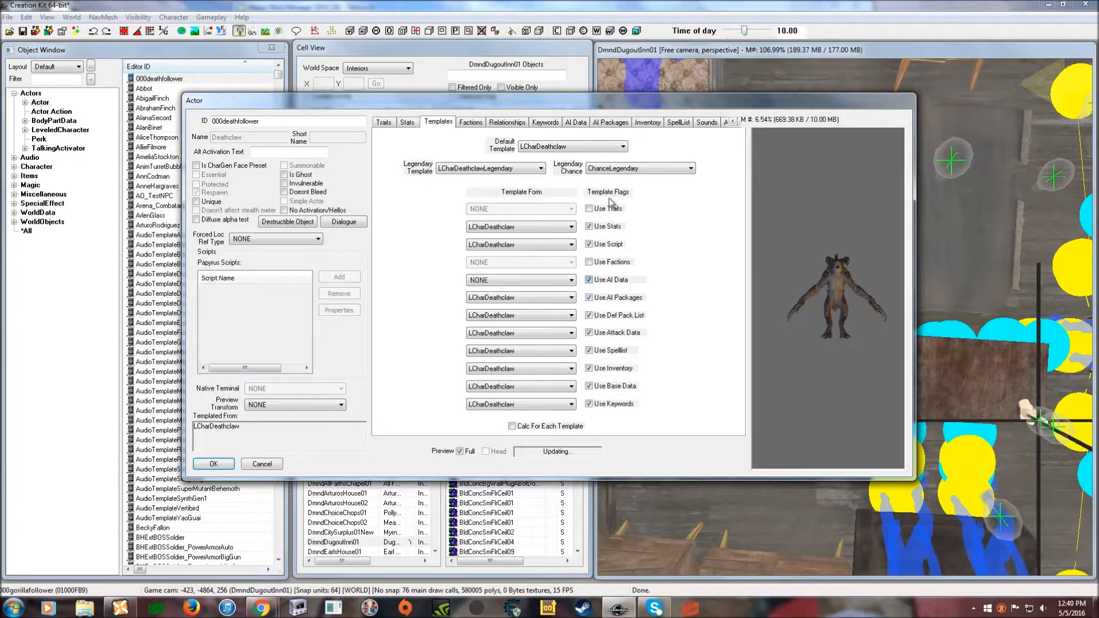
left_click(572, 173)
left_click(589, 297)
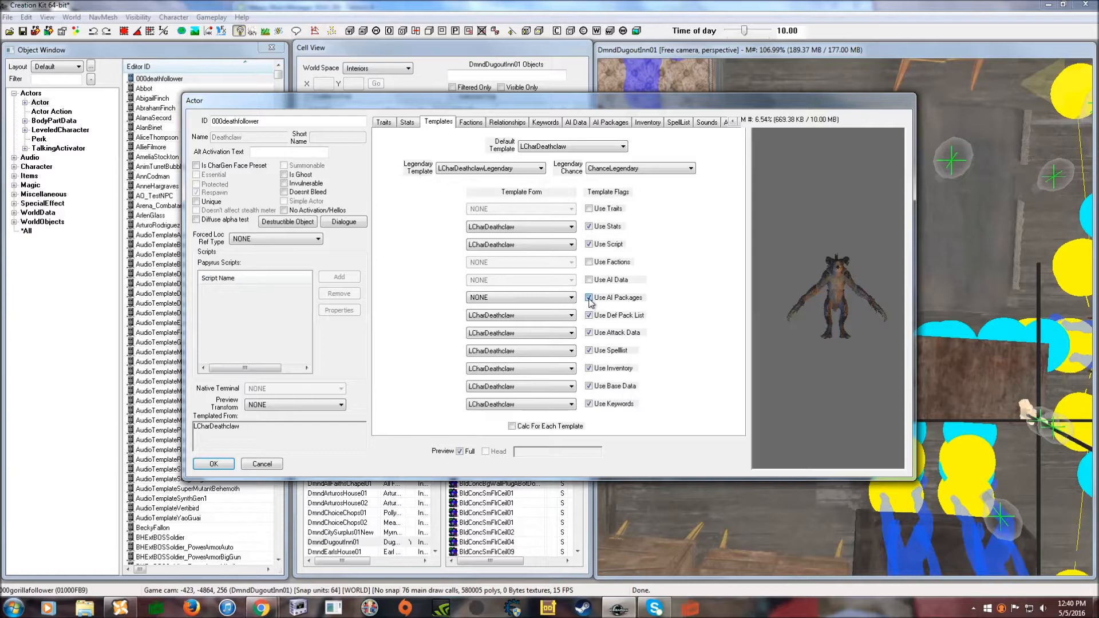
left_click(572, 172)
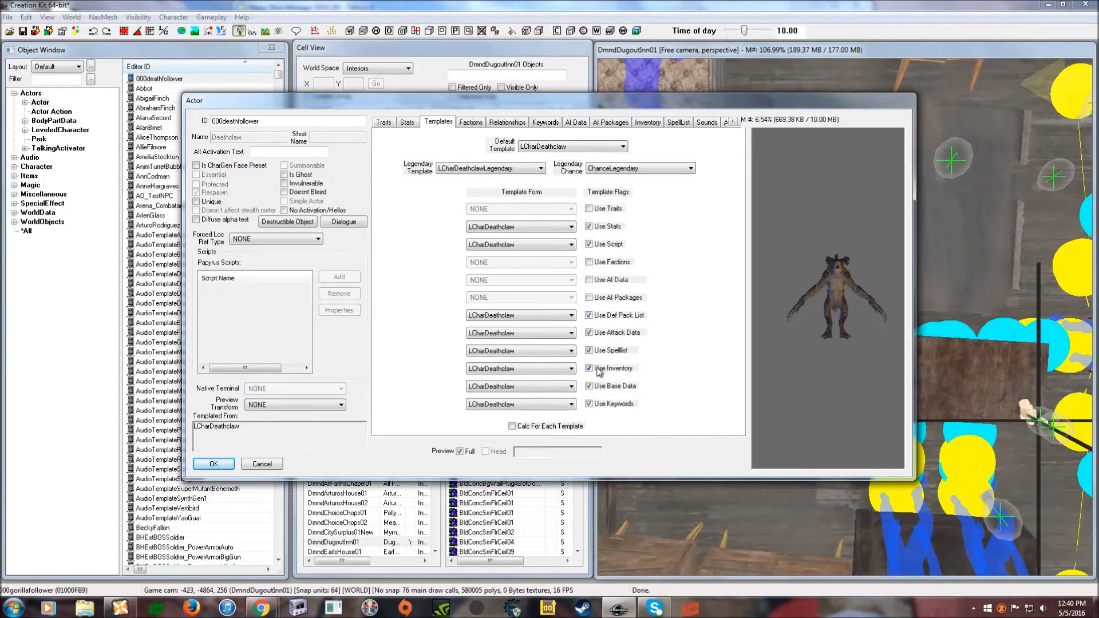
left_click(589, 387)
left_click(573, 173)
left_click(589, 404)
left_click(688, 360)
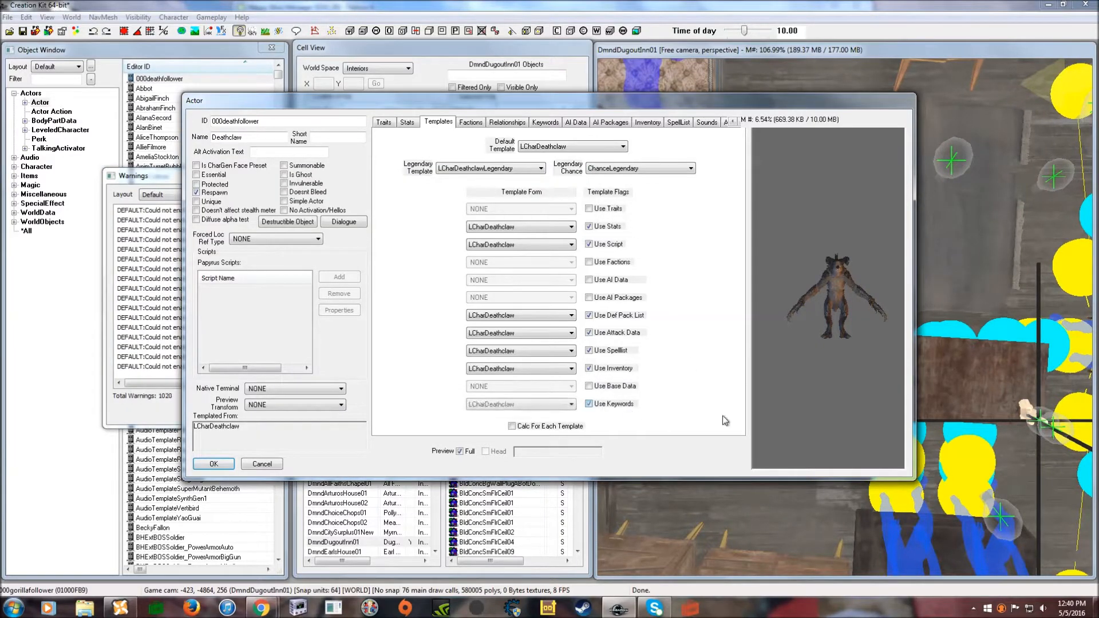
left_click(589, 404)
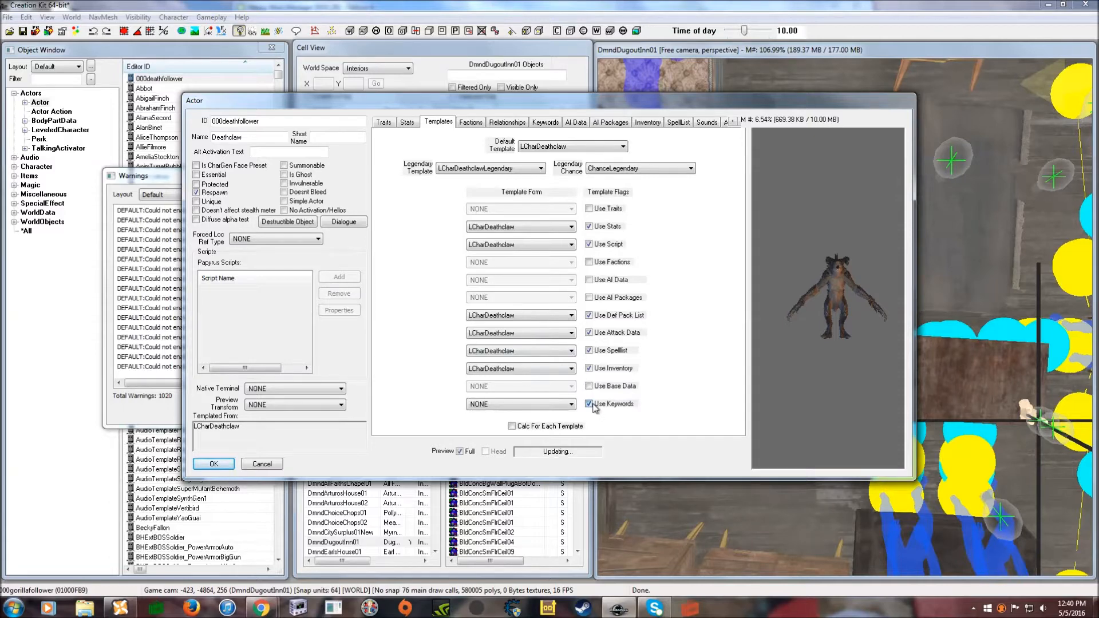
left_click_drag(332, 109, 318, 99)
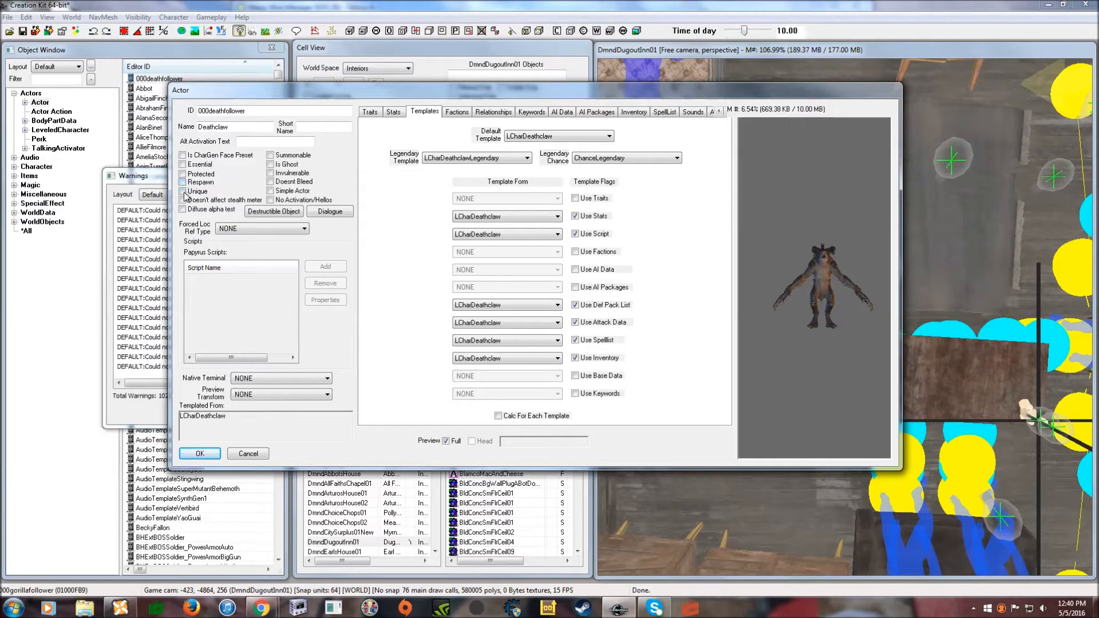
- Mark 000deathfollower Essential and set its race to DeathclawFollowerRace
left_click(185, 165)
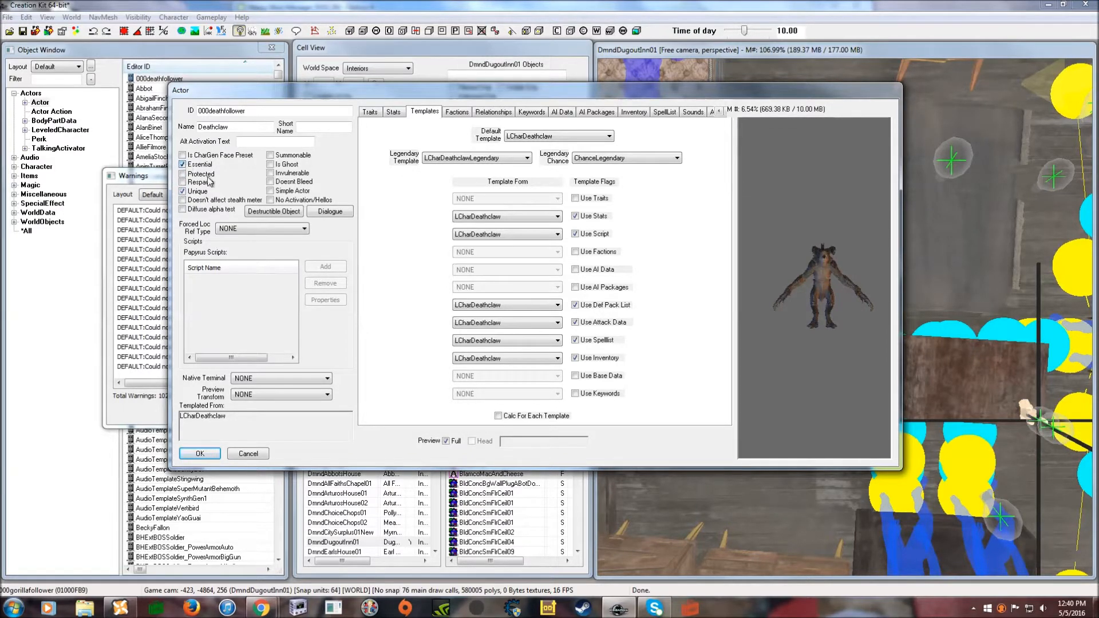
left_click(369, 112)
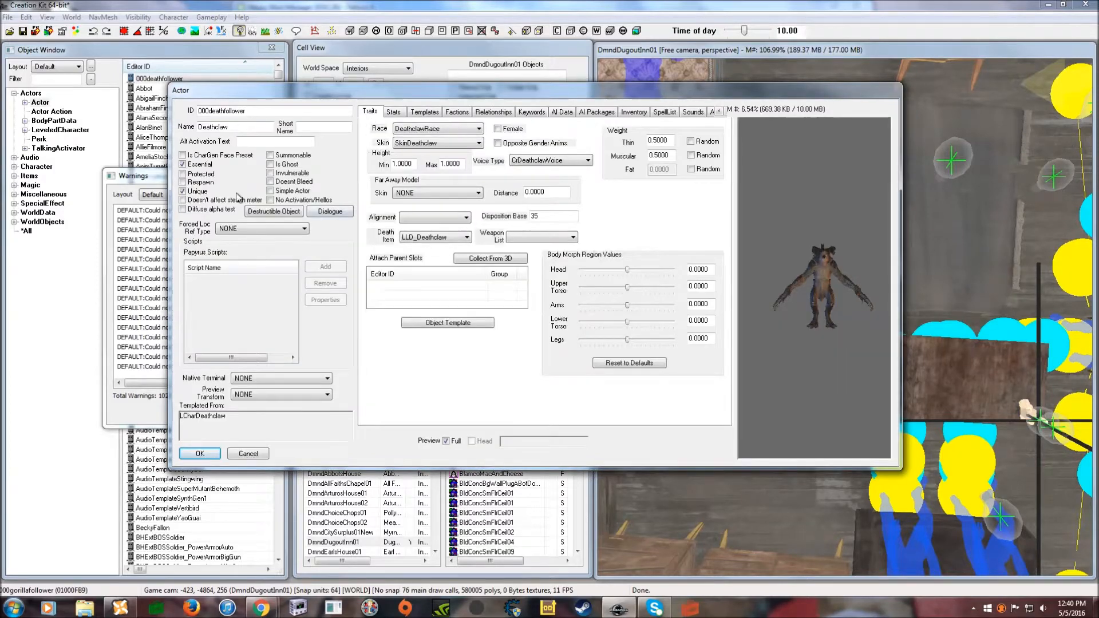
left_click_drag(388, 92, 395, 98)
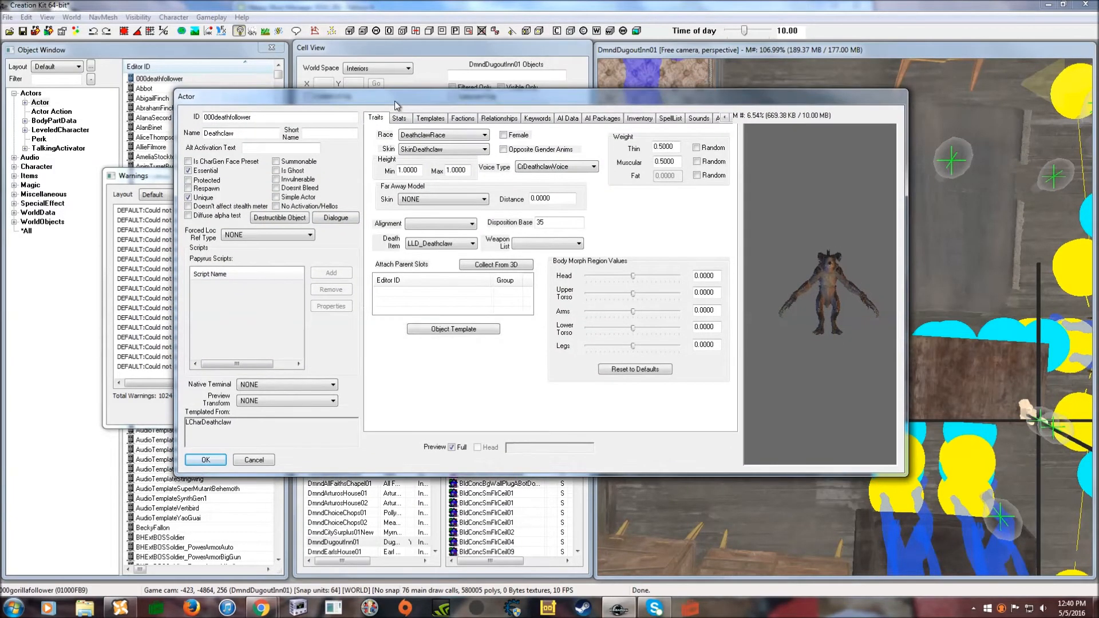
left_click(456, 139)
scroll(458, 166, "up", 1)
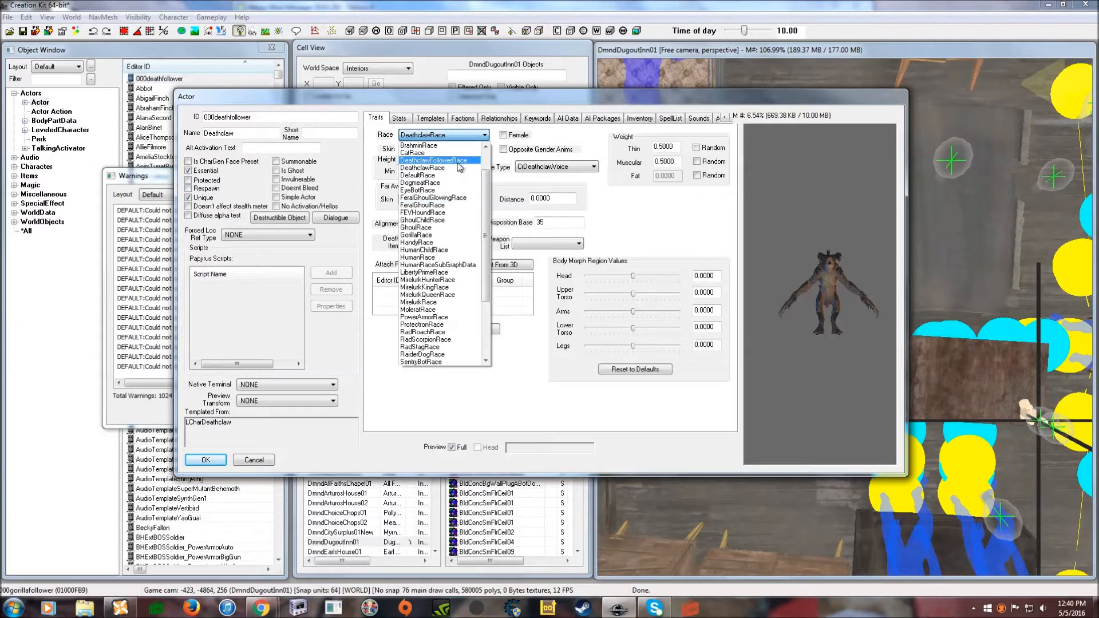
left_click(437, 161)
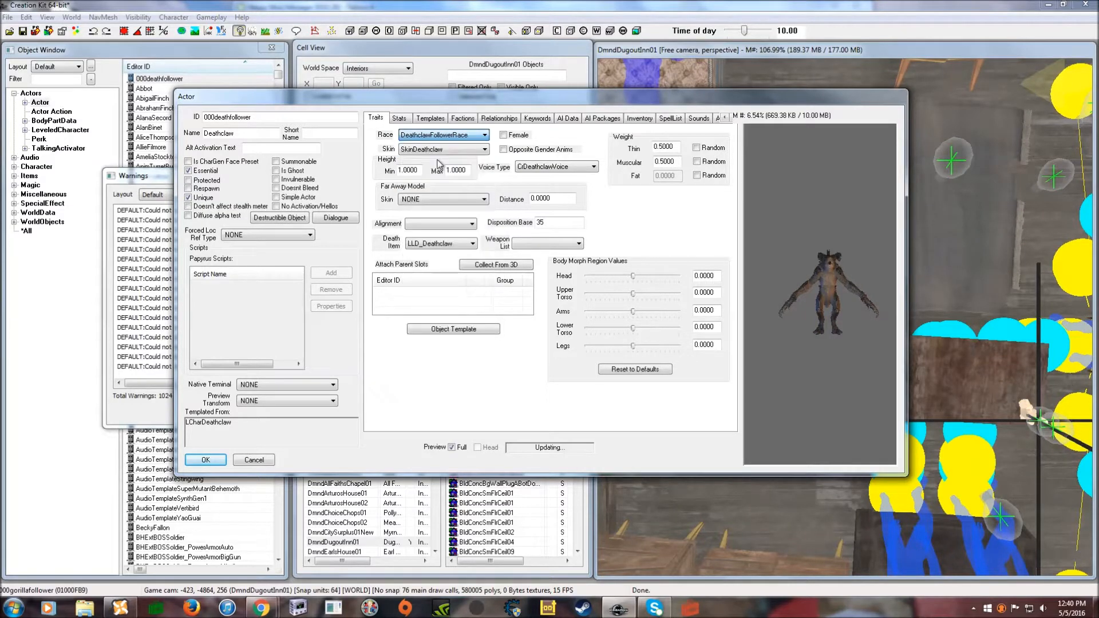
left_click(463, 119)
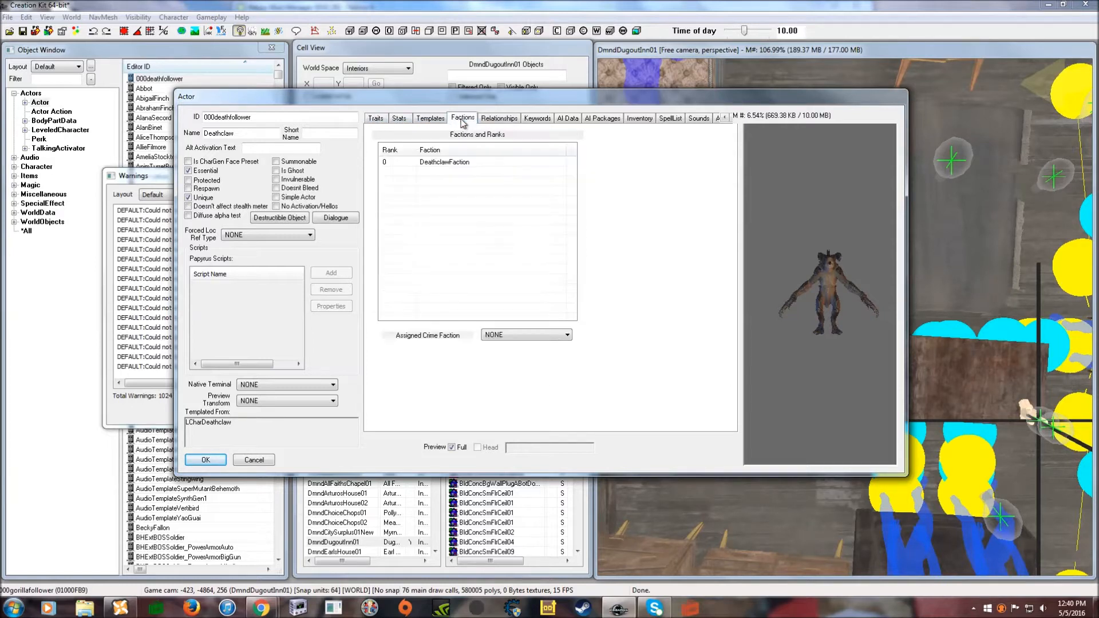
- Remove DeathclawFaction from the actor and add PlayerFaction at rank 0
left_click(458, 164)
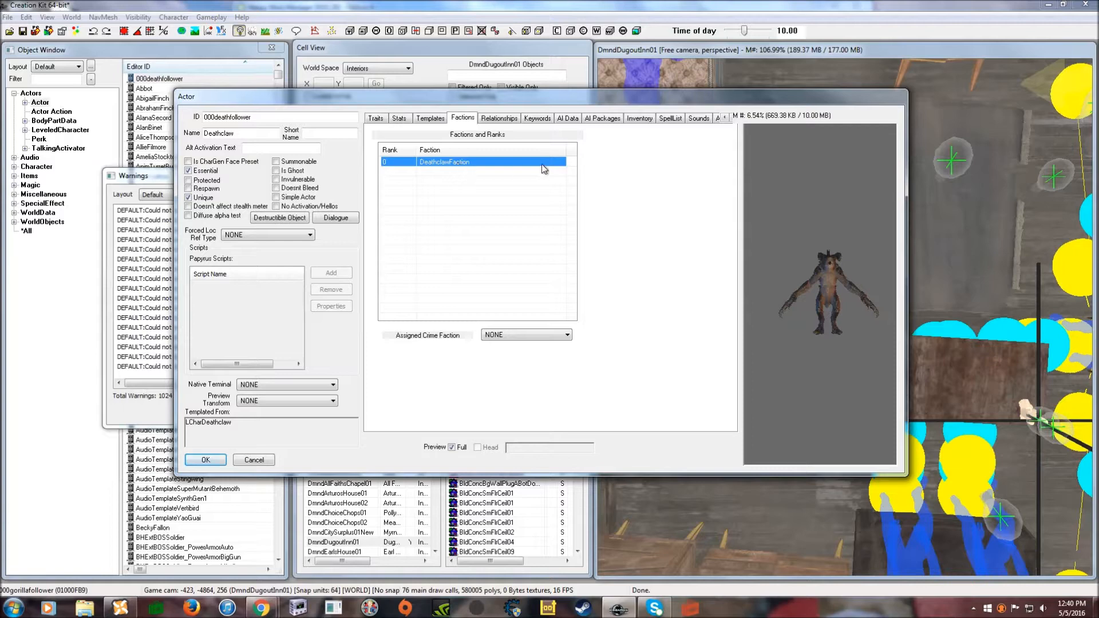
key("Delete")
right_click(458, 189)
left_click(466, 191)
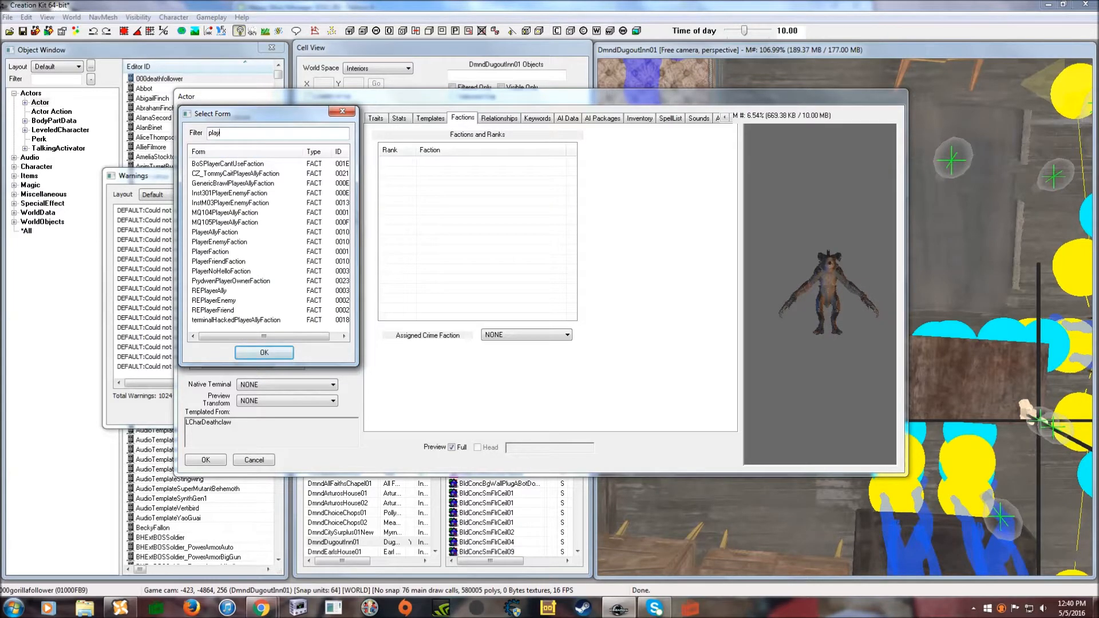
left_click(215, 252)
left_click(265, 353)
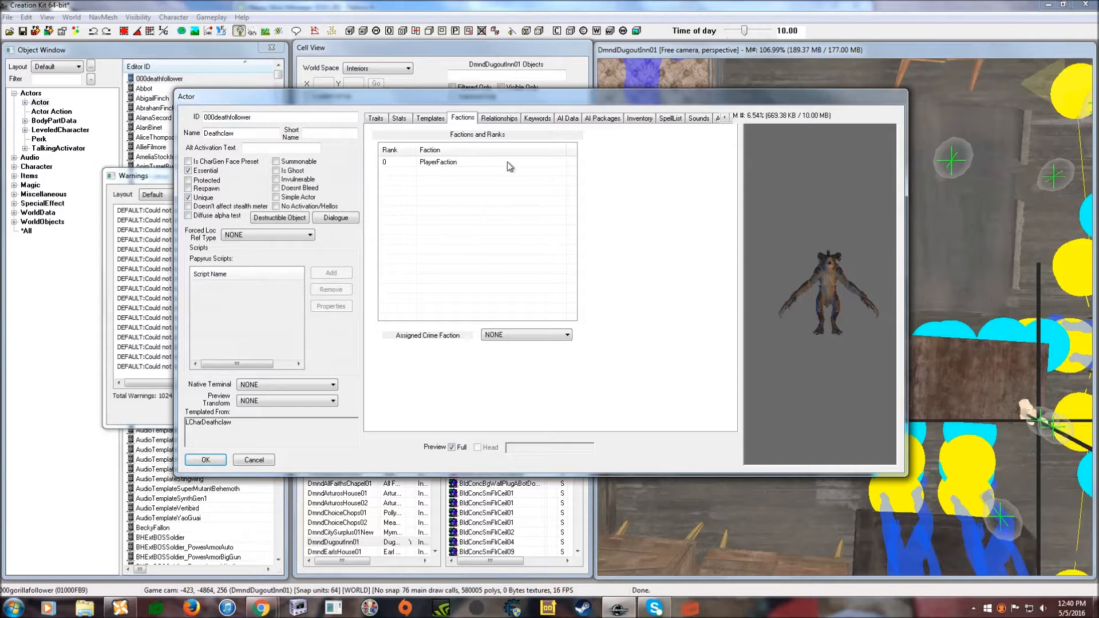
- Start a new relationship on the Deathclaw, then cancel it and close the actor editor
left_click(496, 121)
right_click(449, 175)
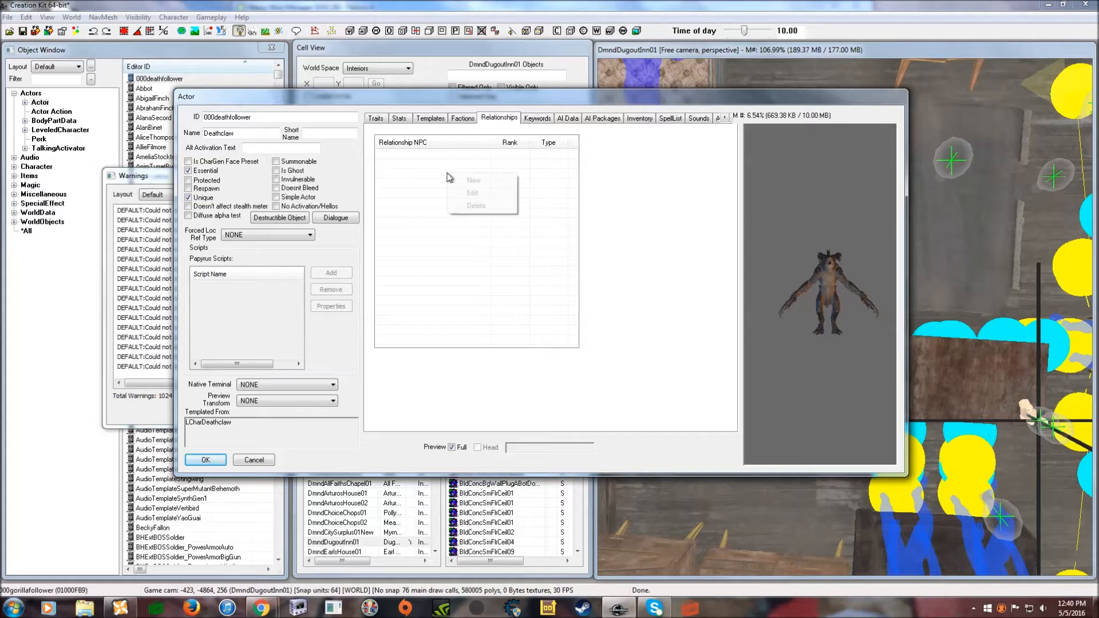
left_click(461, 180)
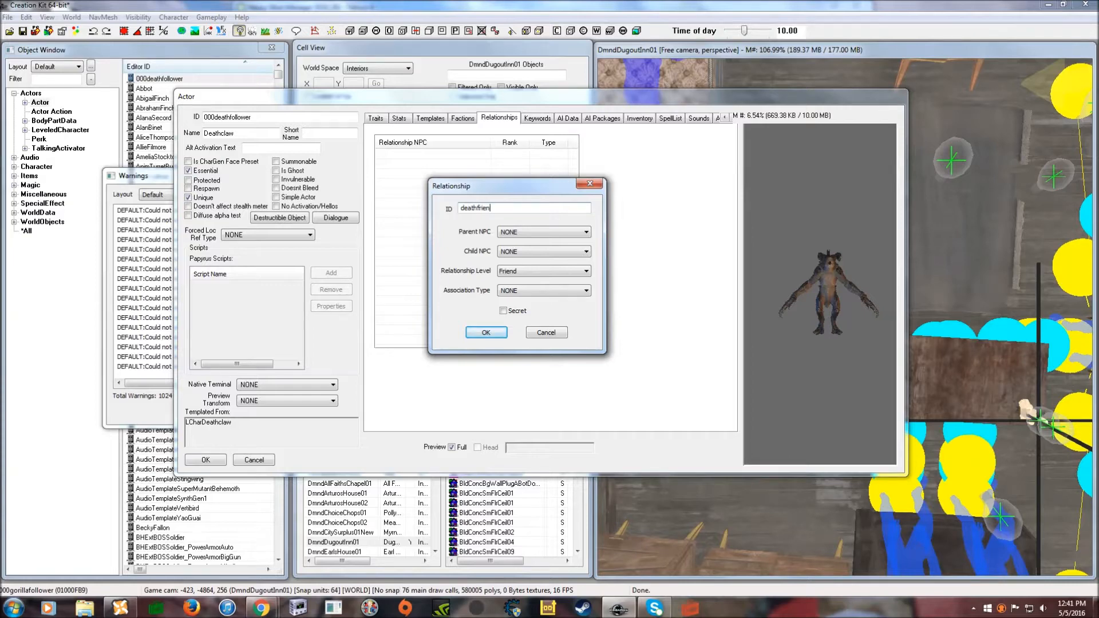
left_click(514, 233)
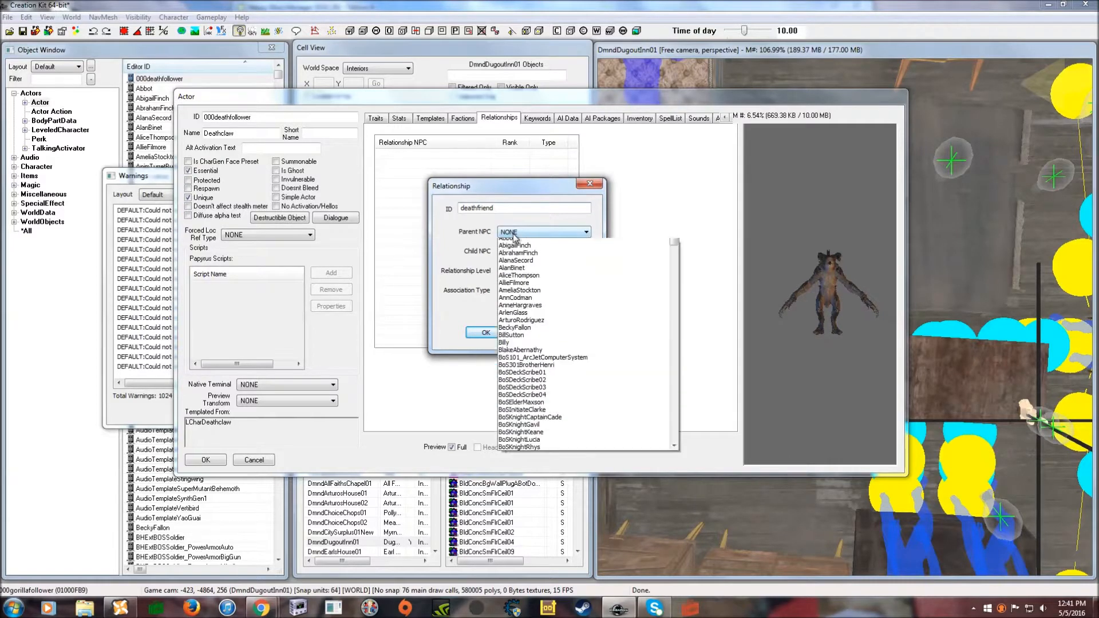
left_click(540, 232)
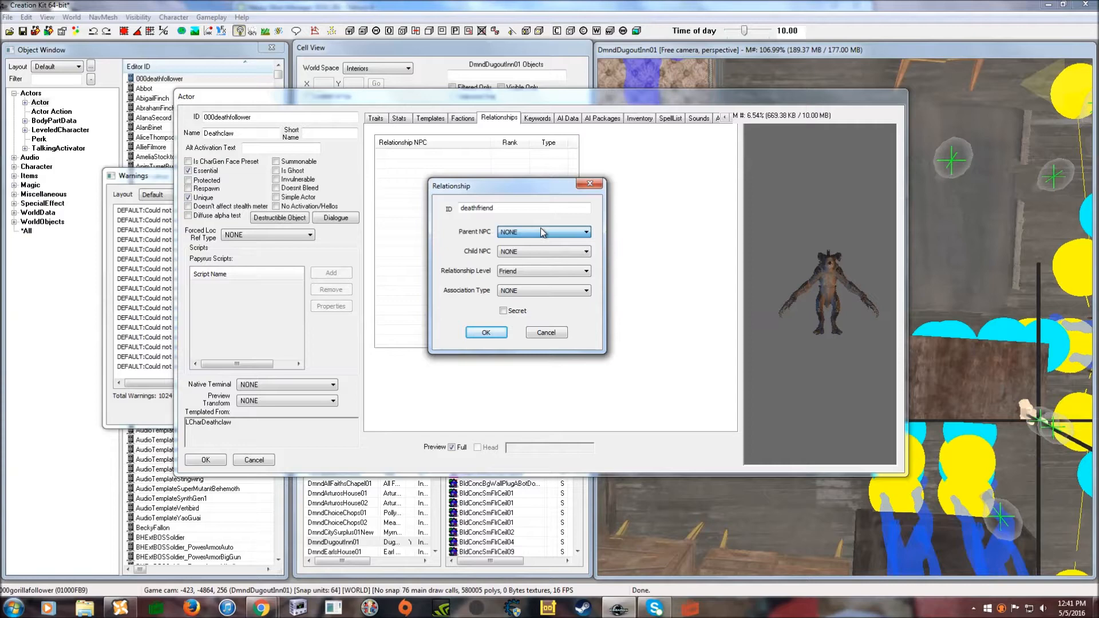
left_click_drag(525, 189, 513, 176)
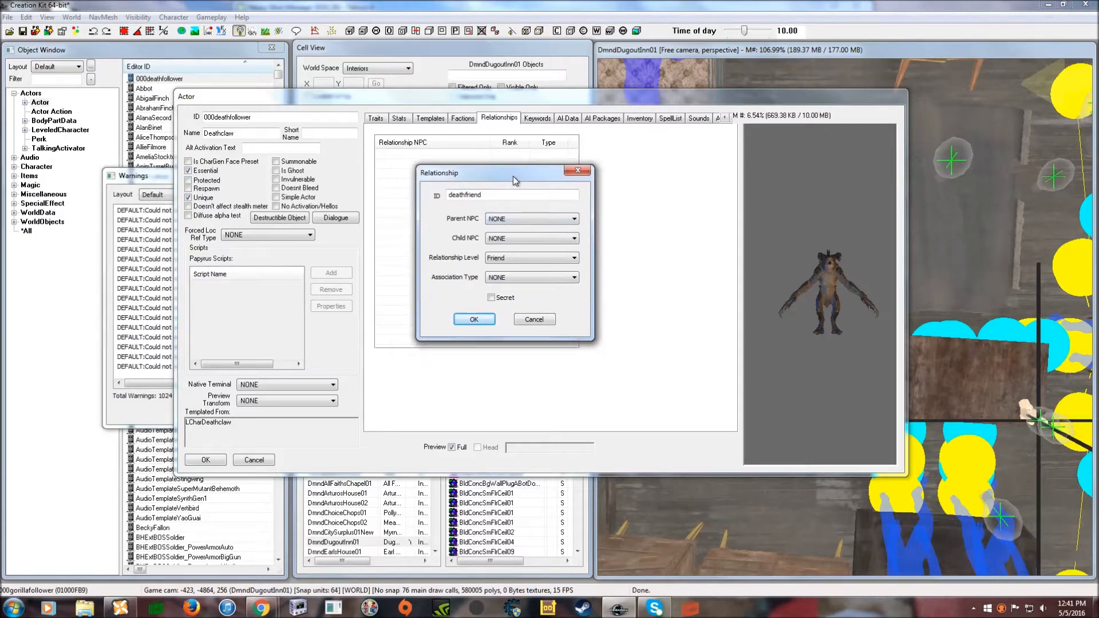
left_click(526, 218)
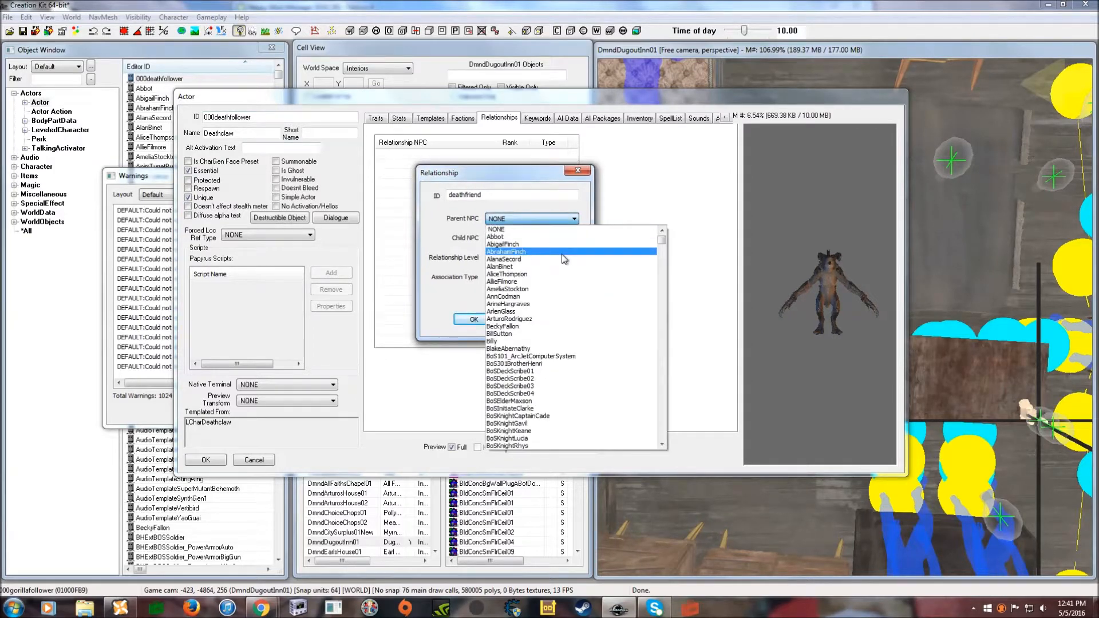
scroll(563, 256, "down", 8)
scroll(564, 257, "up", 8)
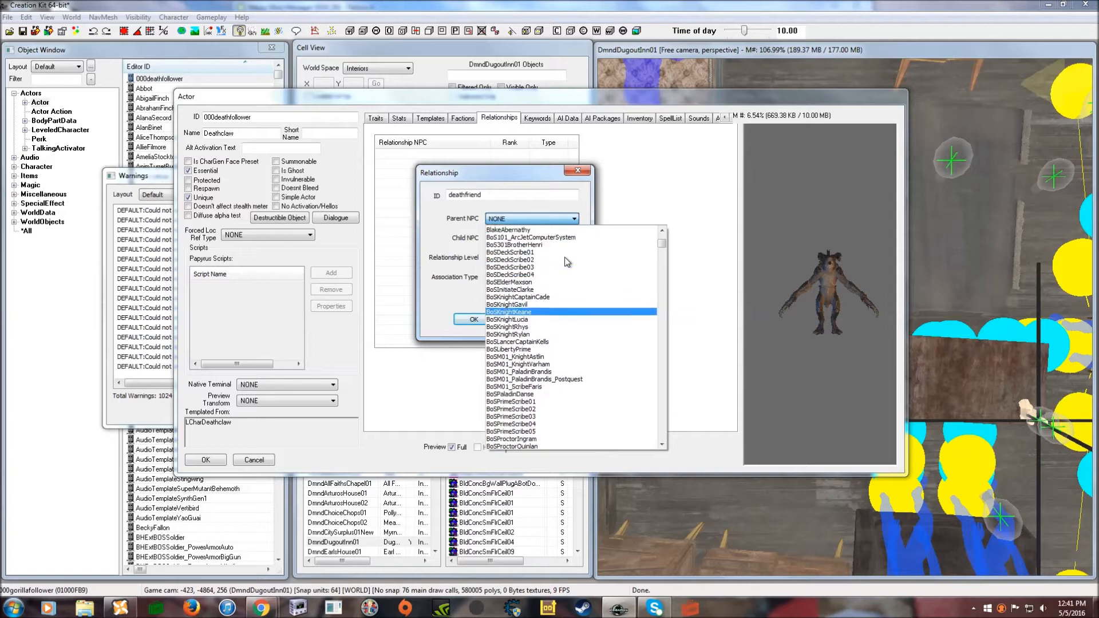
left_click(439, 218)
left_click(533, 319)
left_click(212, 461)
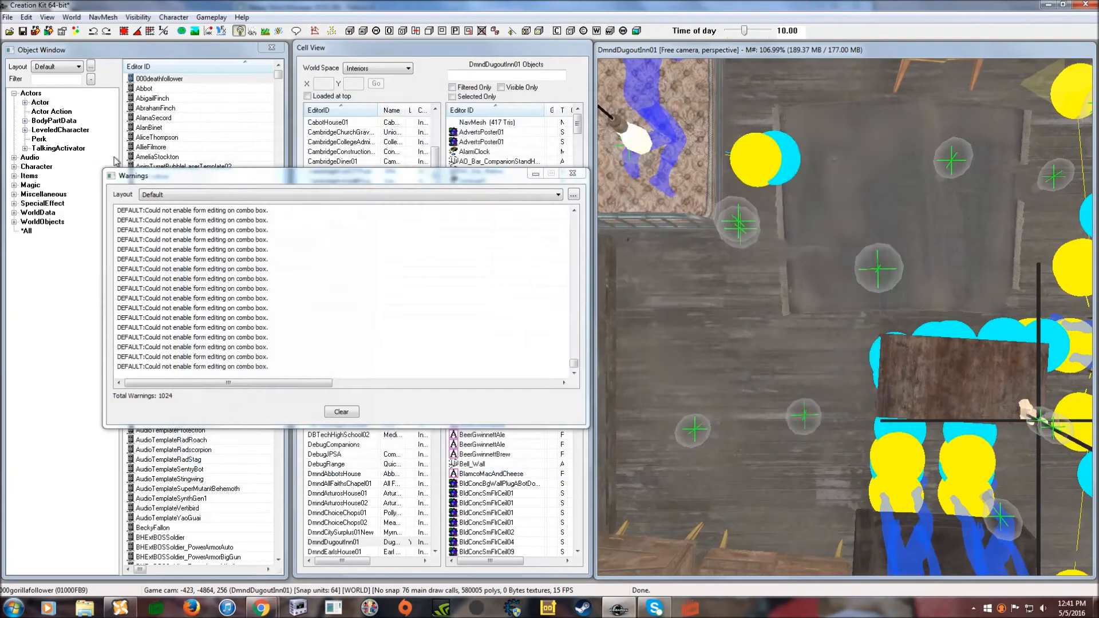
- Reopen 000deathfollower and add relationship deathfriend with Player as child NPC at Ally level
double_click(171, 79)
right_click(447, 188)
left_click(448, 191)
left_click(567, 239)
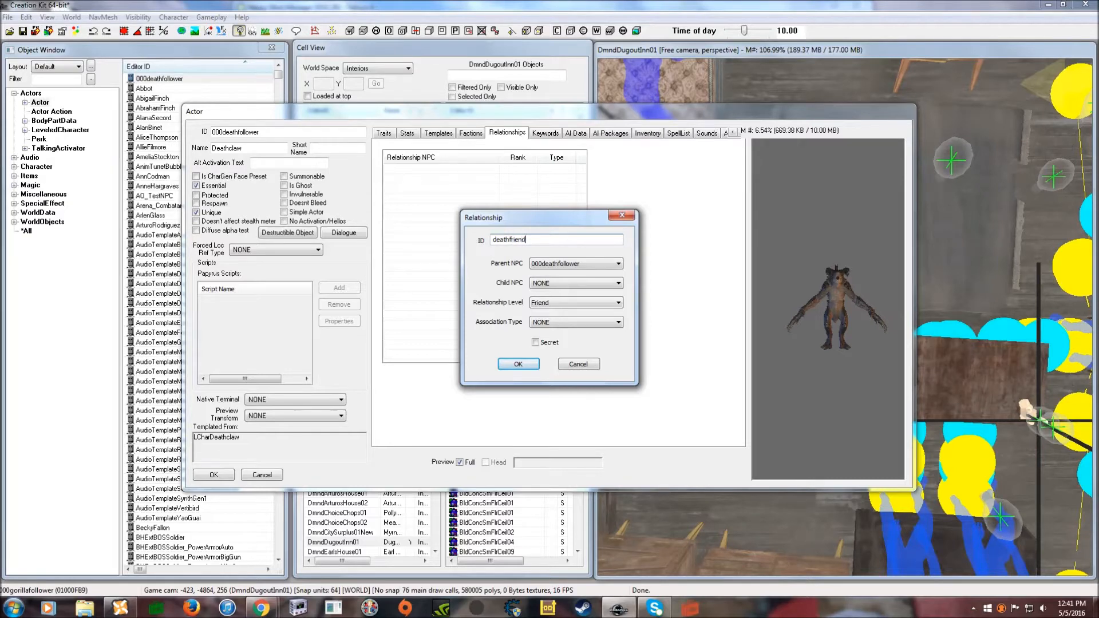
left_click(582, 284)
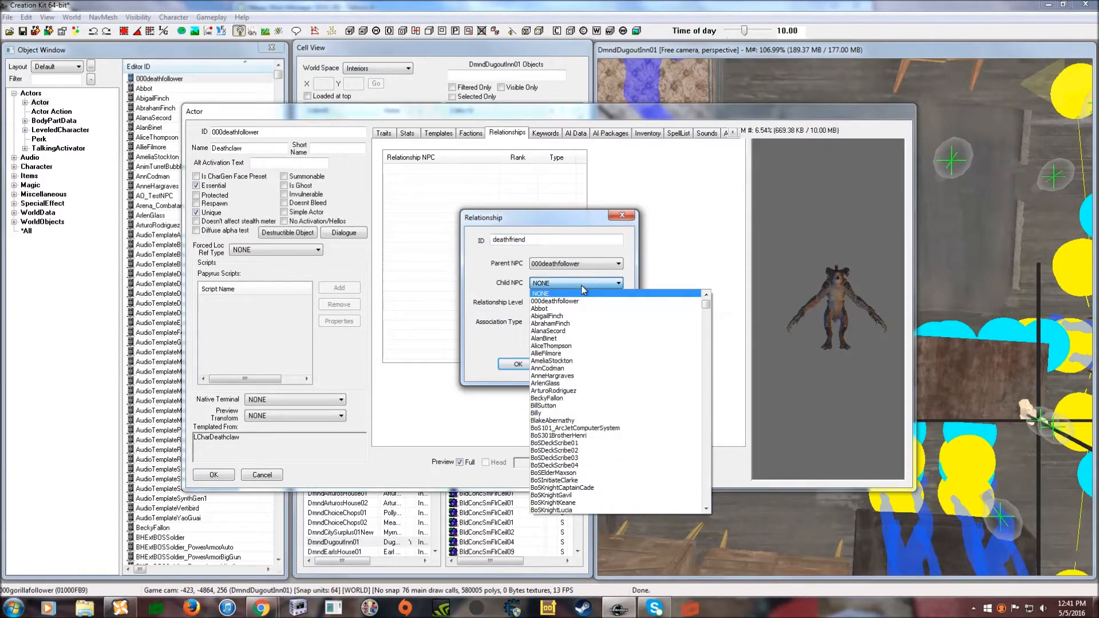
type("pl")
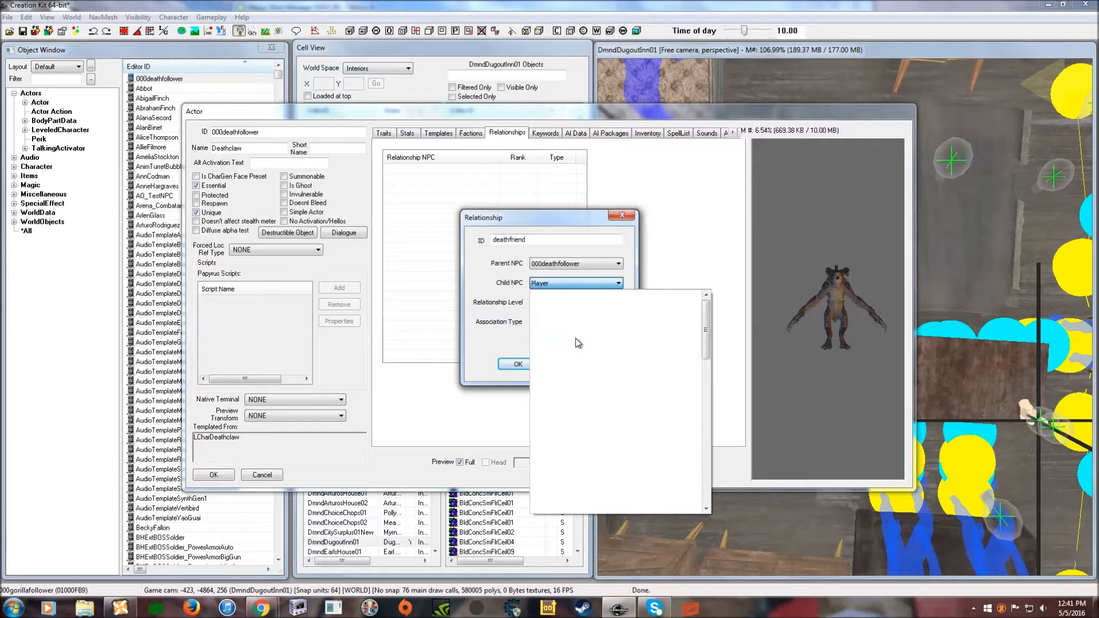
left_click(532, 294)
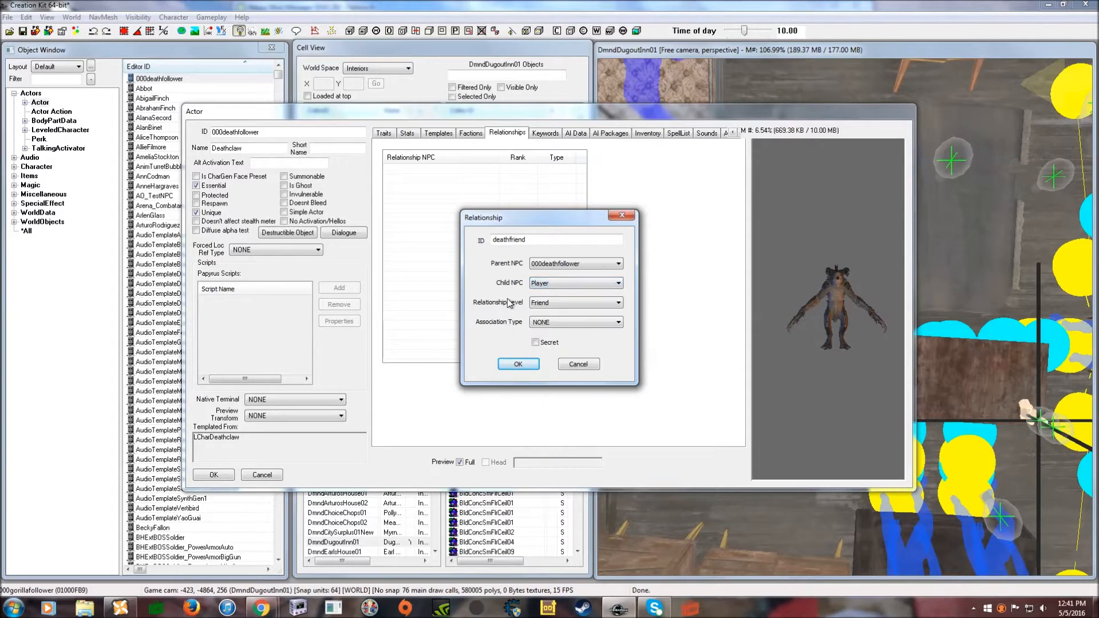
left_click(569, 307)
left_click(555, 318)
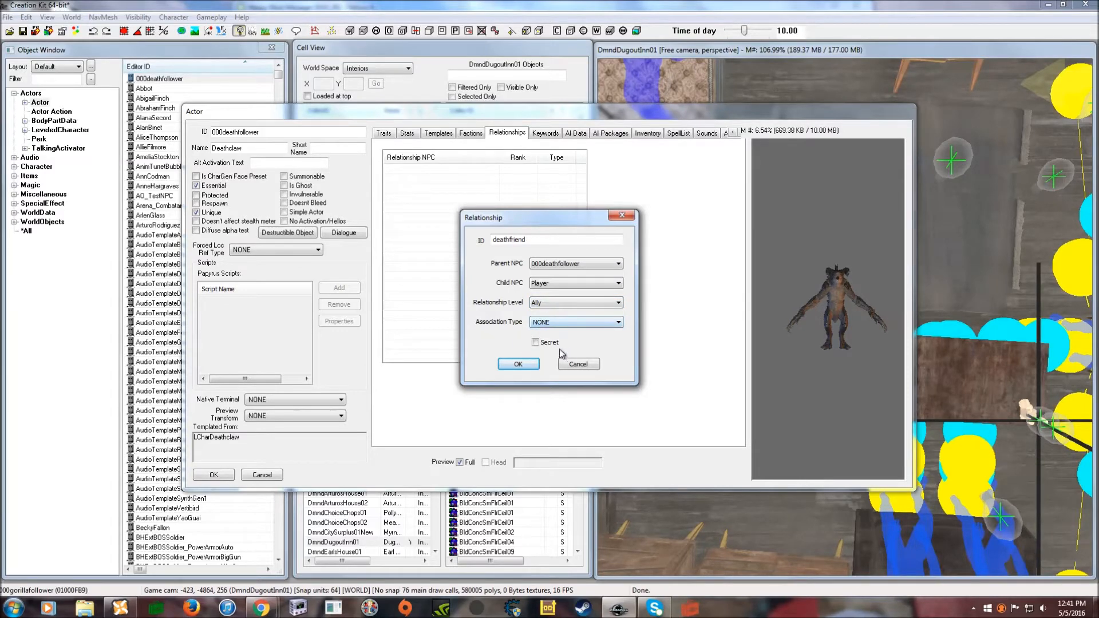
- Confirm the Player Ally relationship and delete the crDeathclaw01 keyword from the Deathclaw
left_click(523, 362)
left_click(551, 135)
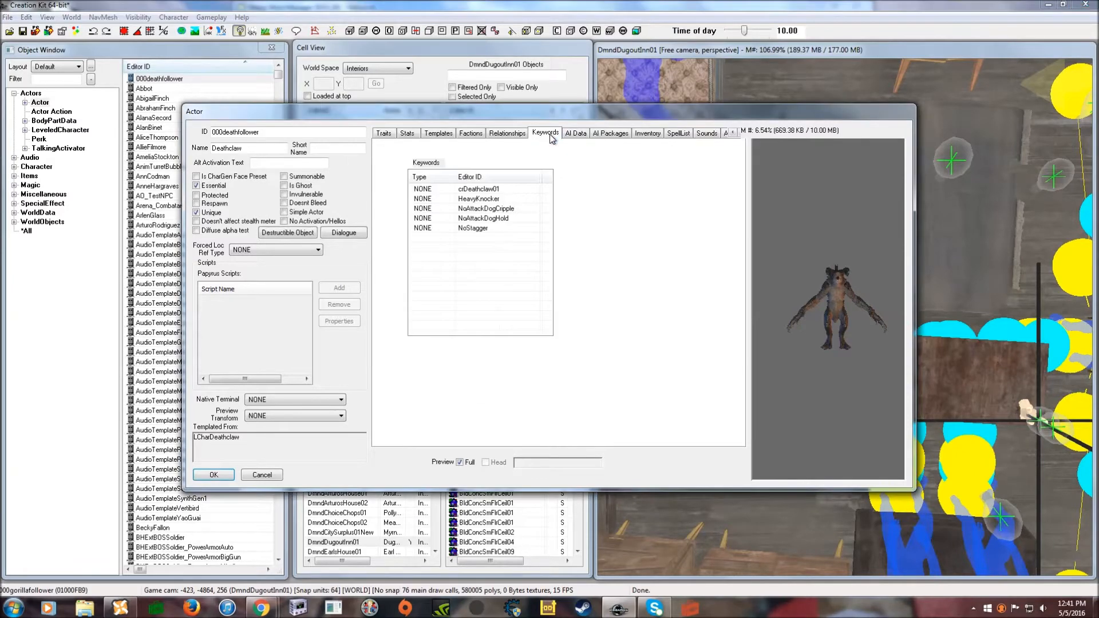
left_click_drag(547, 113, 537, 105)
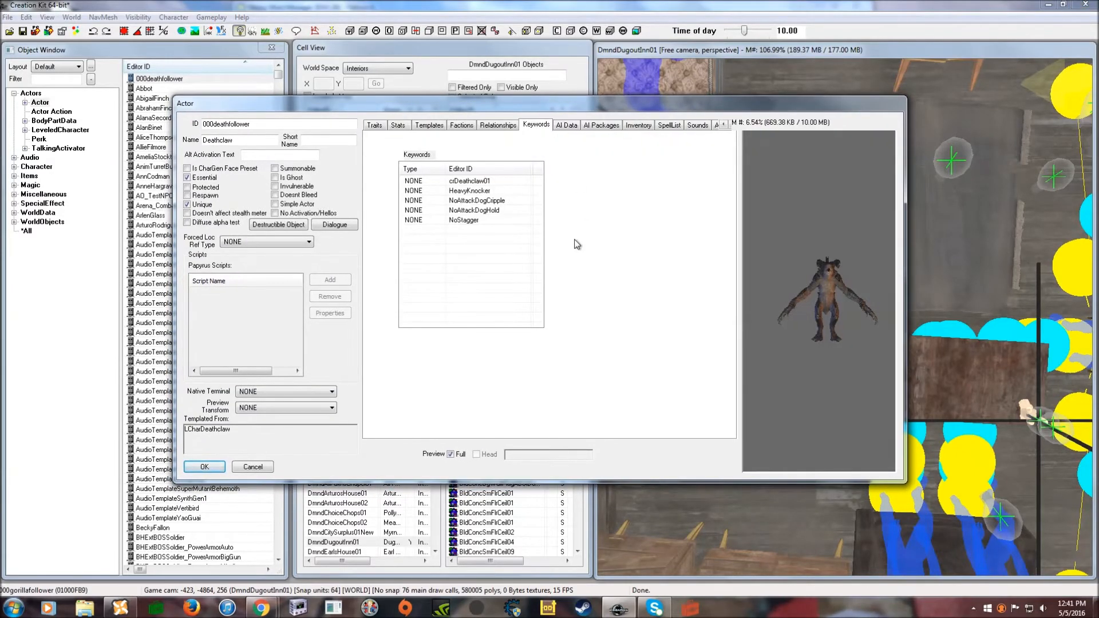
left_click(465, 182)
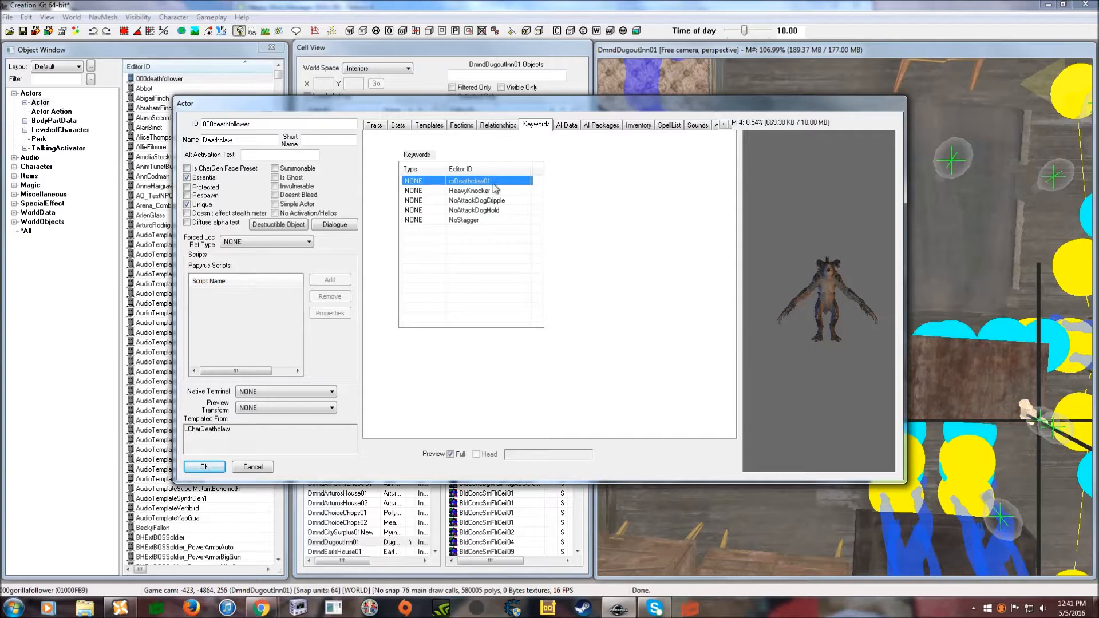
key("Delete")
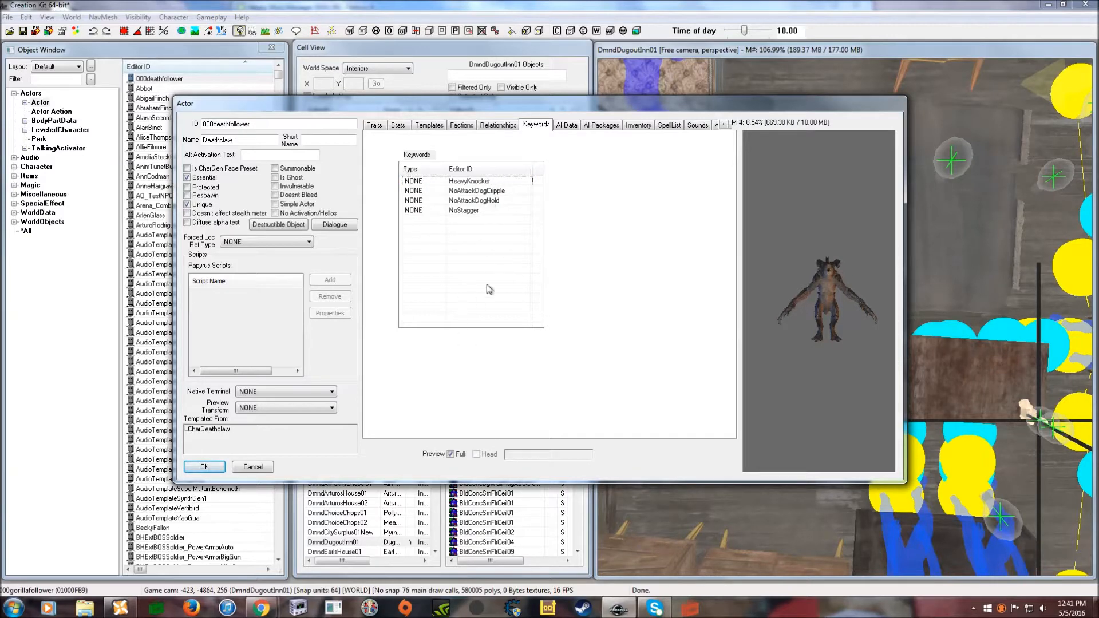
- Set the Deathclaw's AI data to Aggressive aggression and Helps Friends and Allies assistance, keeping Foolhardy confidence
left_click_drag(571, 100, 577, 104)
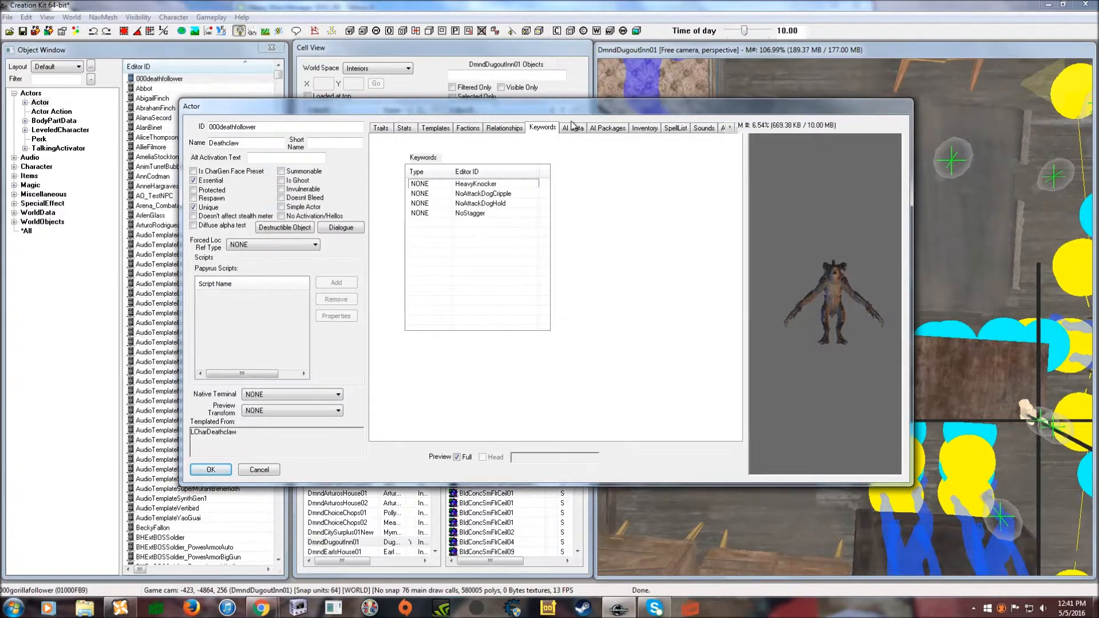
left_click(574, 128)
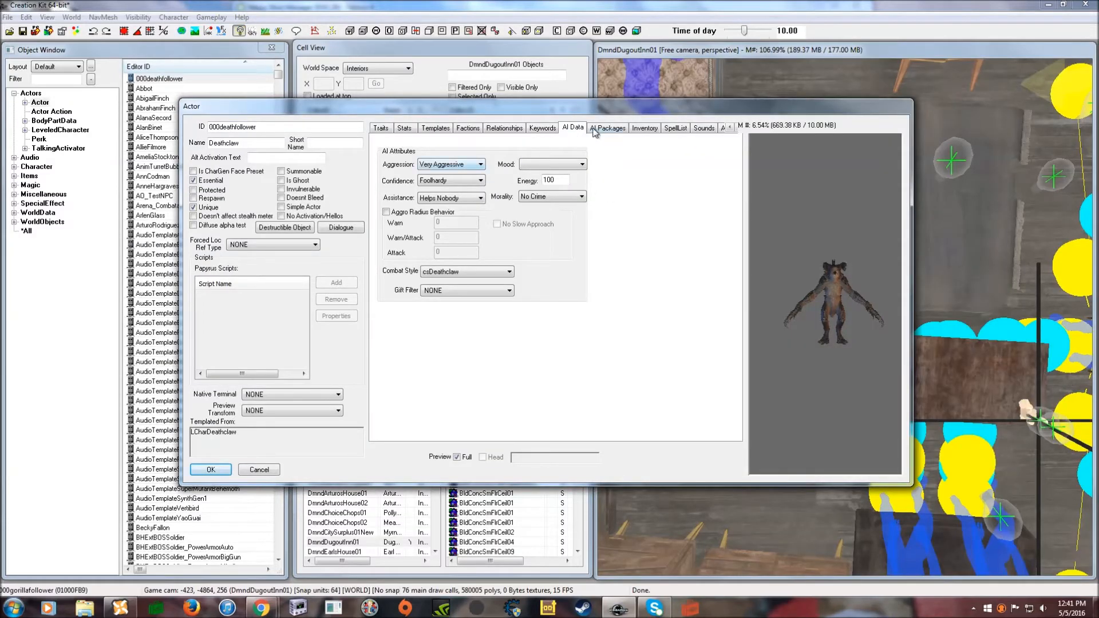
left_click(472, 166)
left_click(468, 181)
left_click(453, 198)
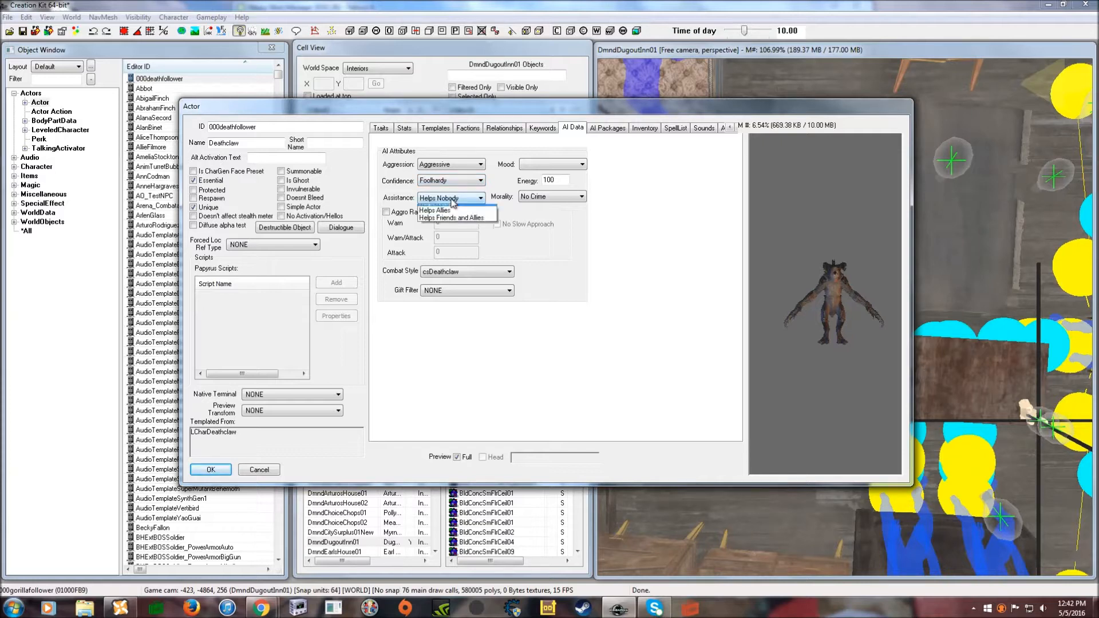
left_click(467, 224)
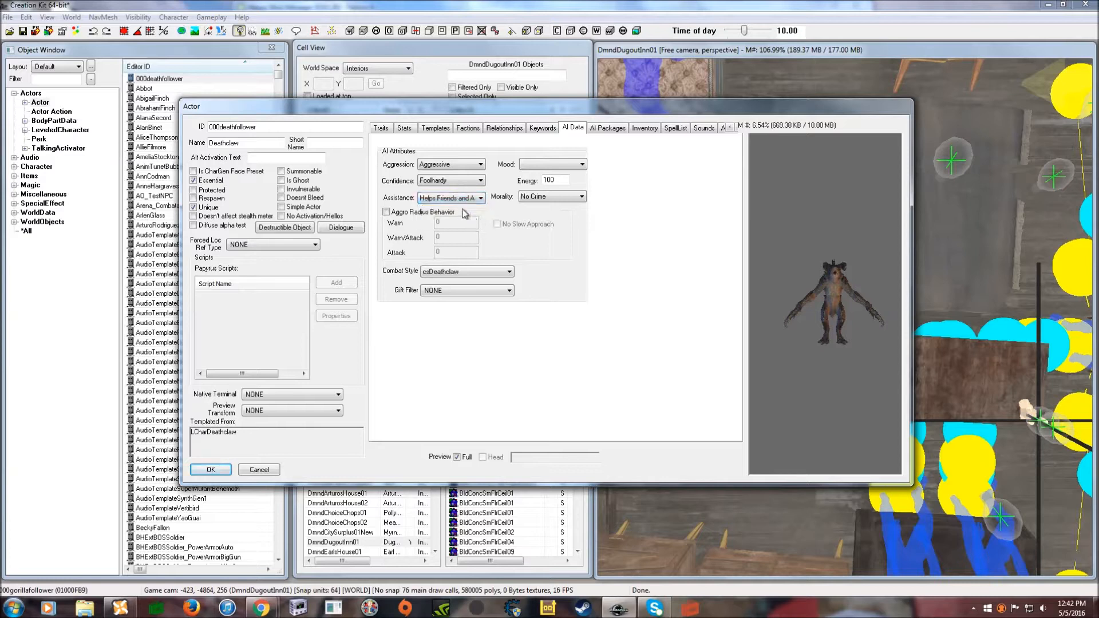
left_click(437, 182)
left_click(441, 215)
left_click_drag(482, 109, 479, 93)
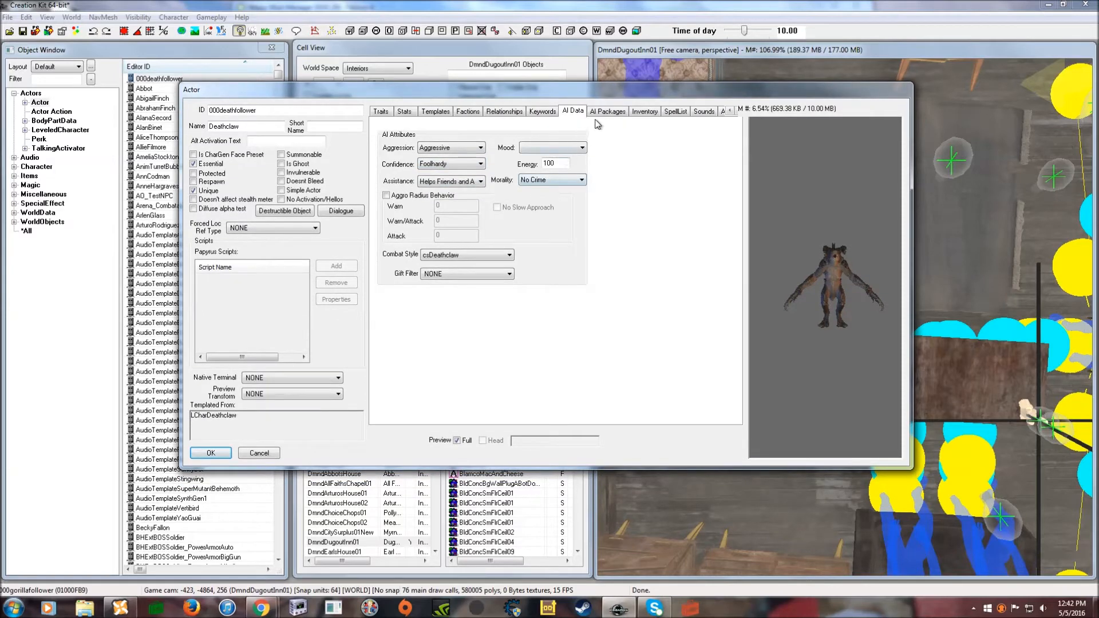
- Create a new AI package on the Deathclaw with the ID DeathFollowpackage
left_click(604, 113)
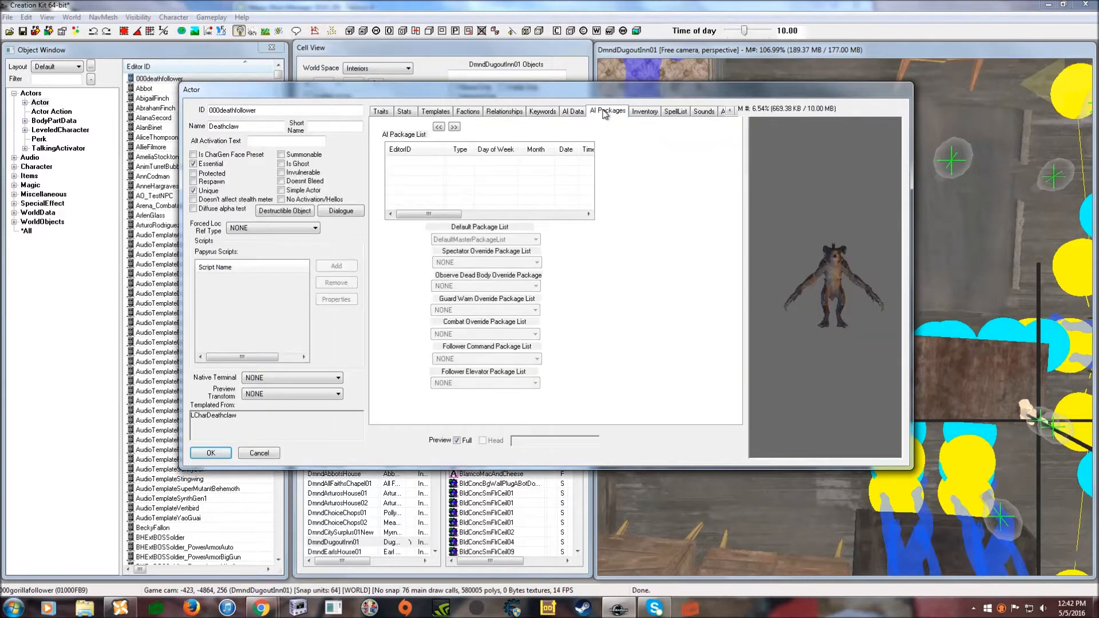
left_click_drag(577, 98, 594, 100)
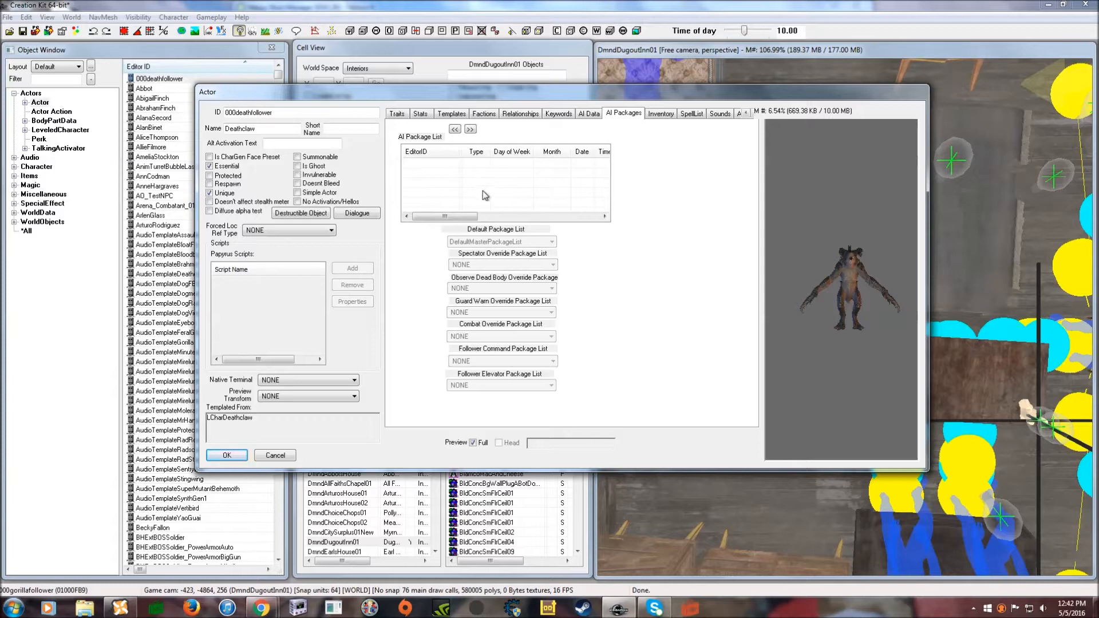
right_click(441, 170)
left_click(466, 176)
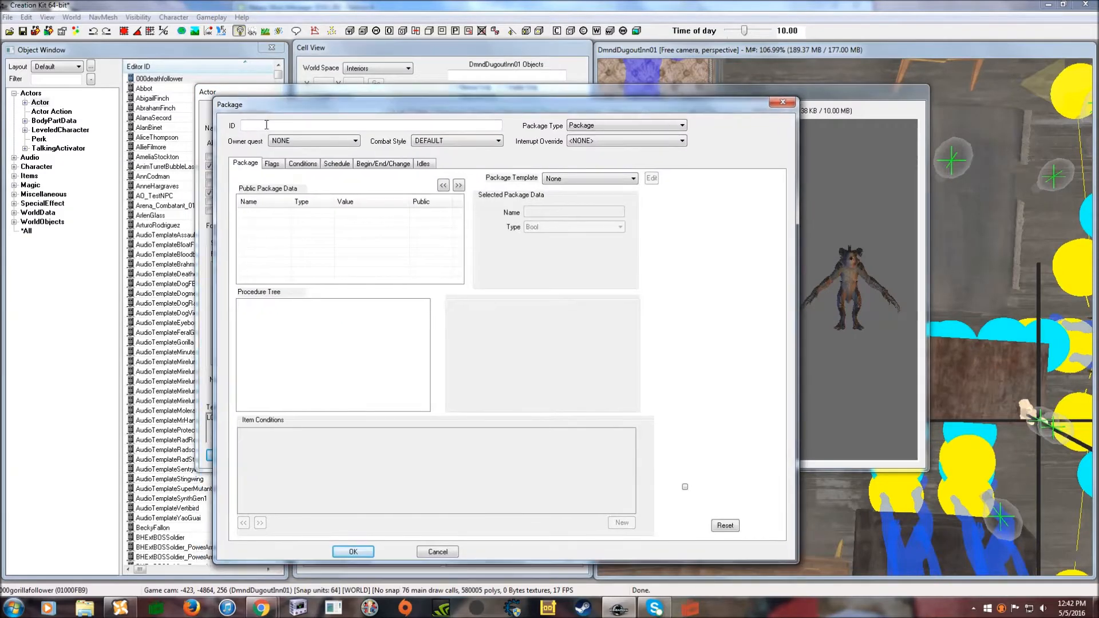
left_click(266, 125)
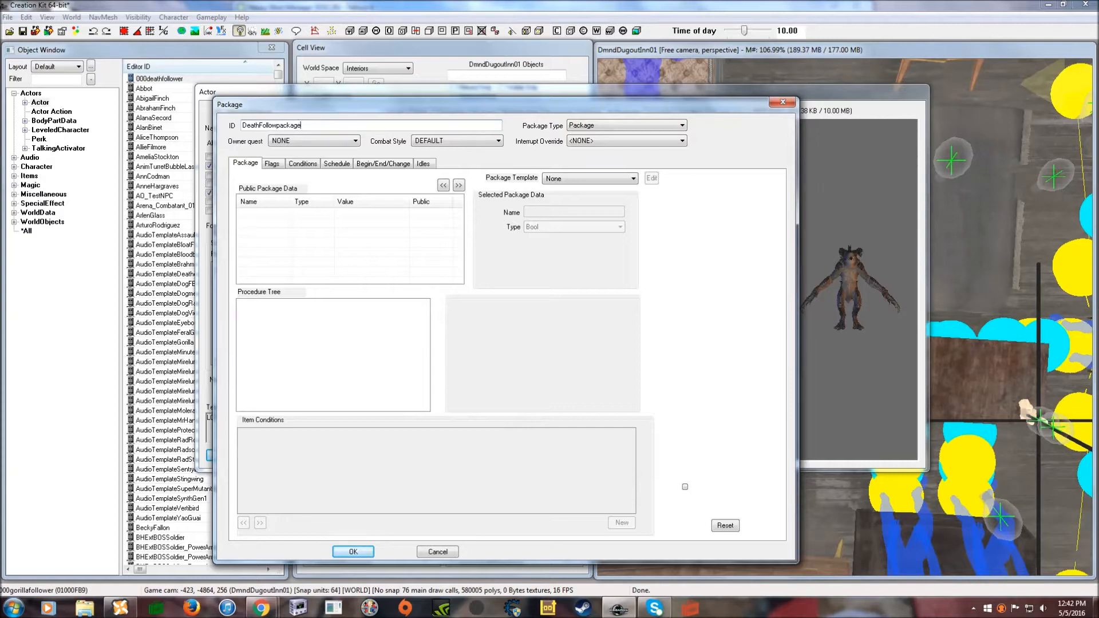
left_click_drag(522, 113, 522, 97)
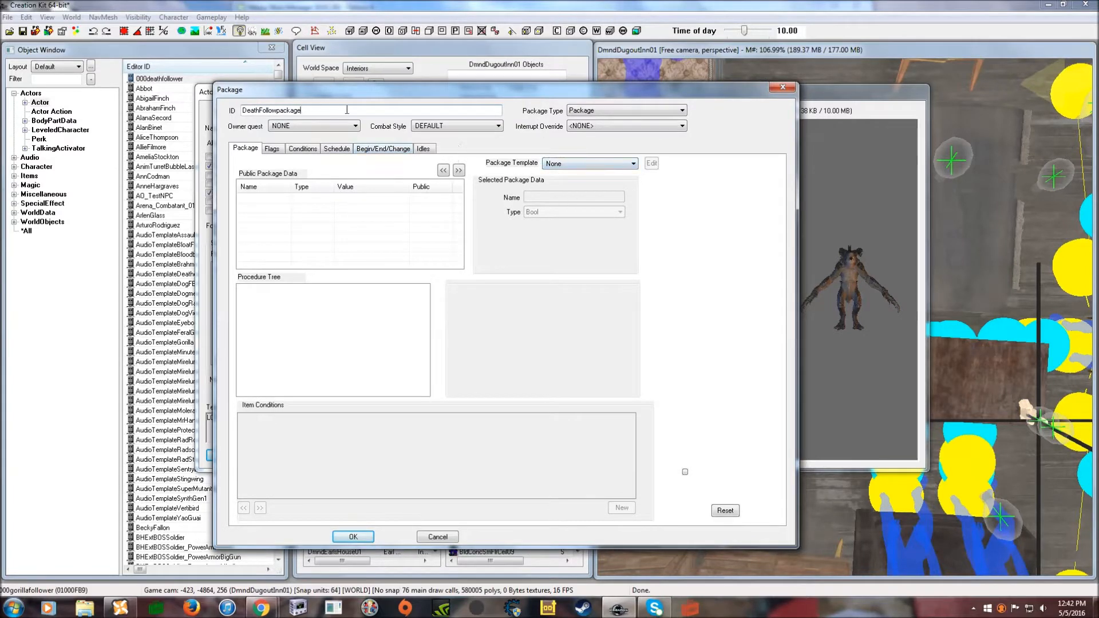
left_click_drag(351, 103, 357, 101)
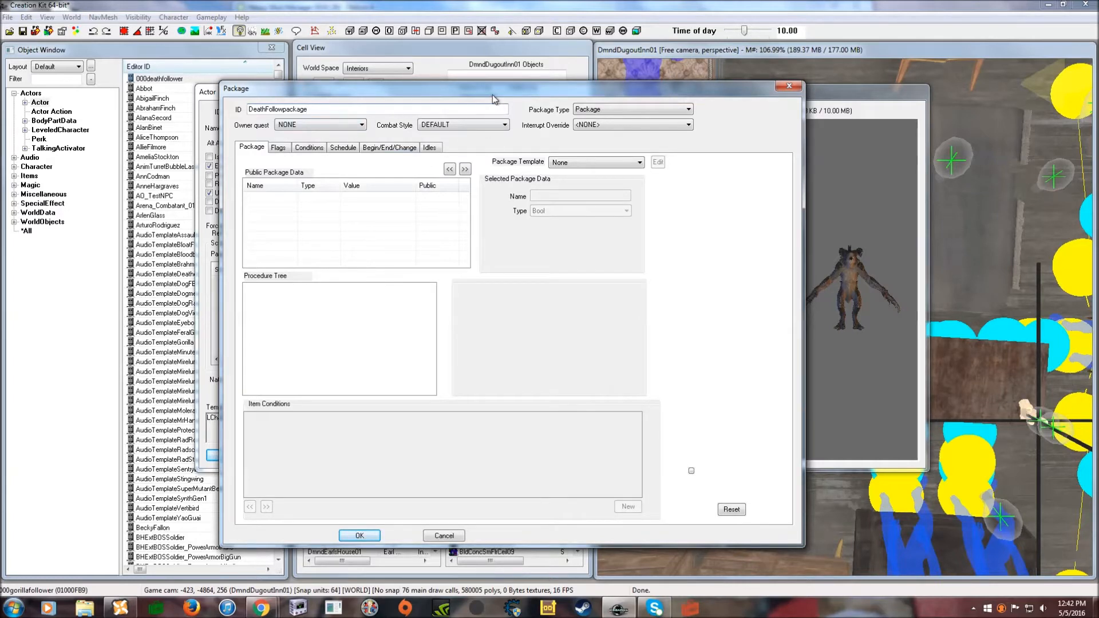
left_click_drag(494, 99, 498, 99)
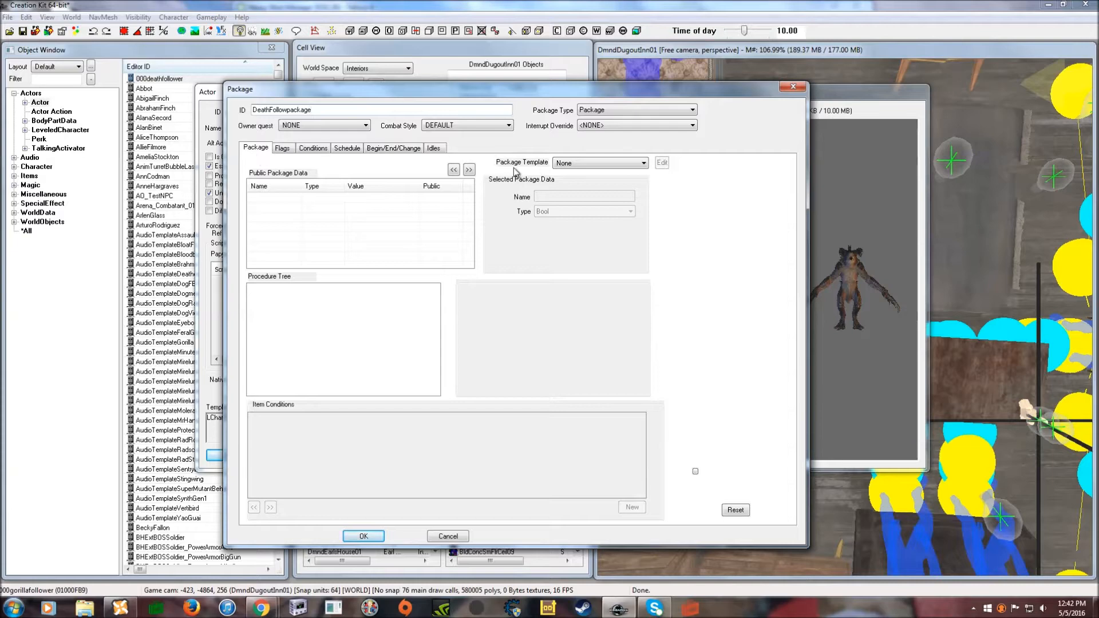
- Base DeathFollowpackage on the FollowPlayer template and review its sandbox radius 1000 and flags
left_click(574, 163)
scroll(642, 219, "down", 1)
left_click(622, 374)
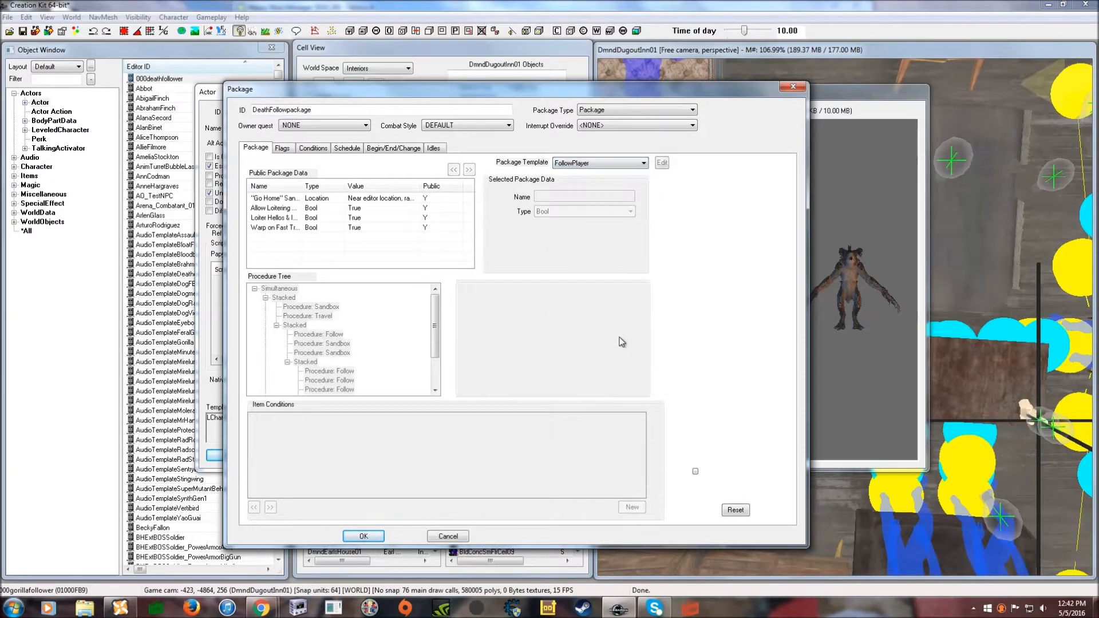
left_click(286, 199)
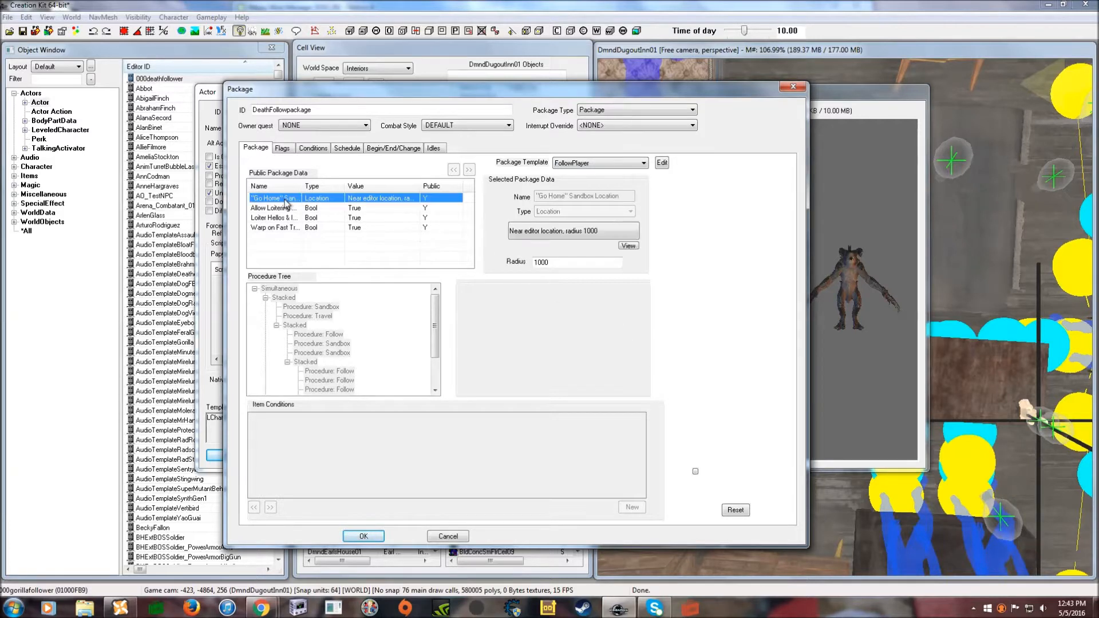
left_click(538, 264)
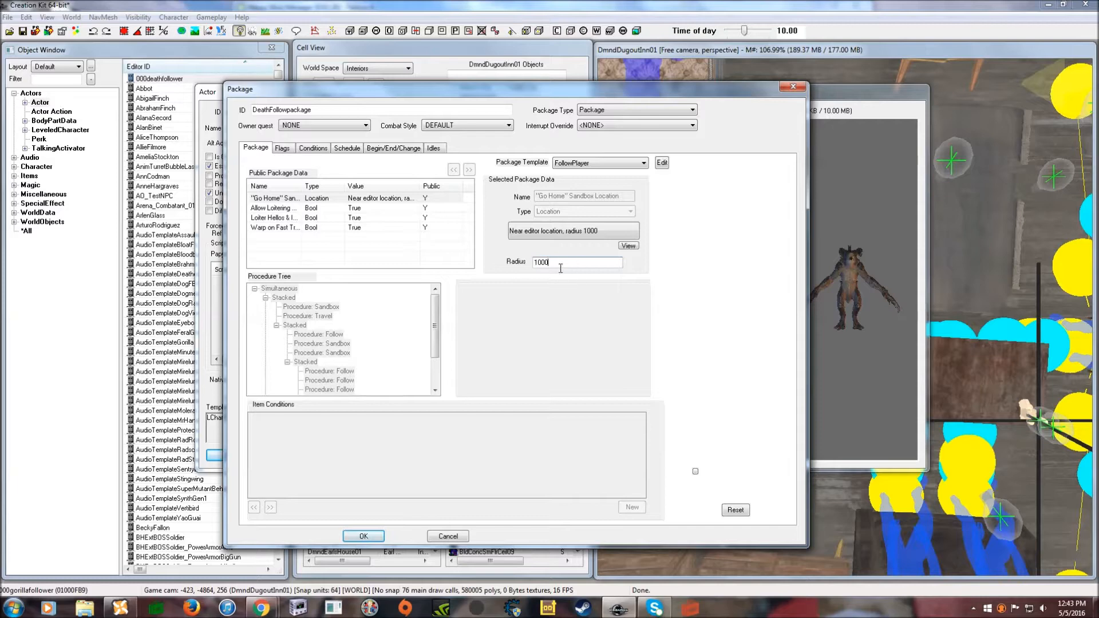
left_click(282, 150)
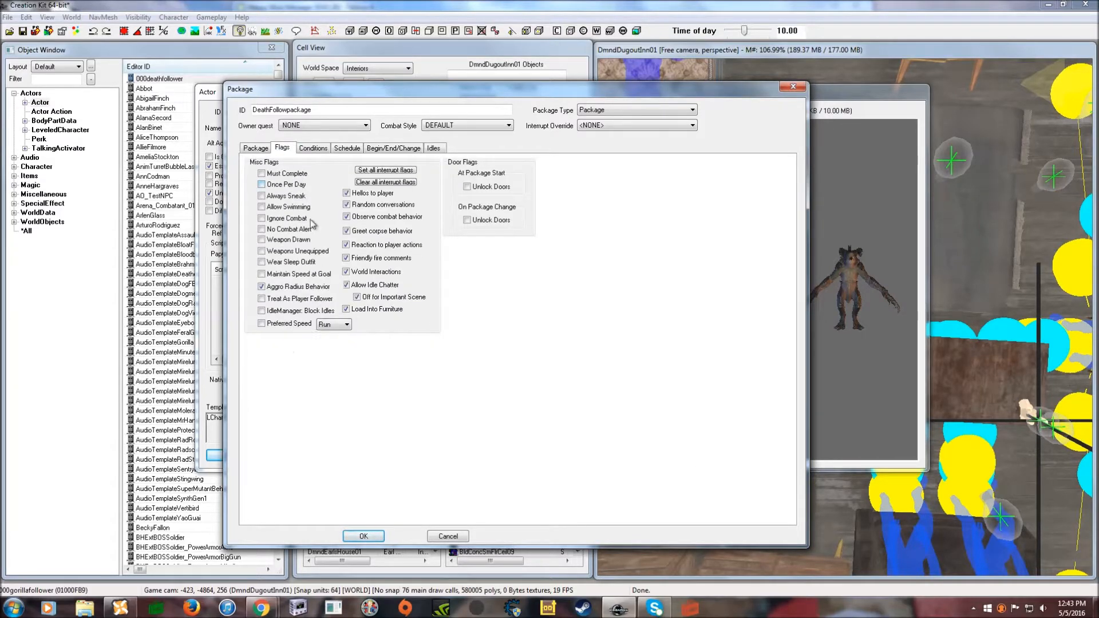
- Add a new package condition using the GetGlobalValue function
left_click(320, 149)
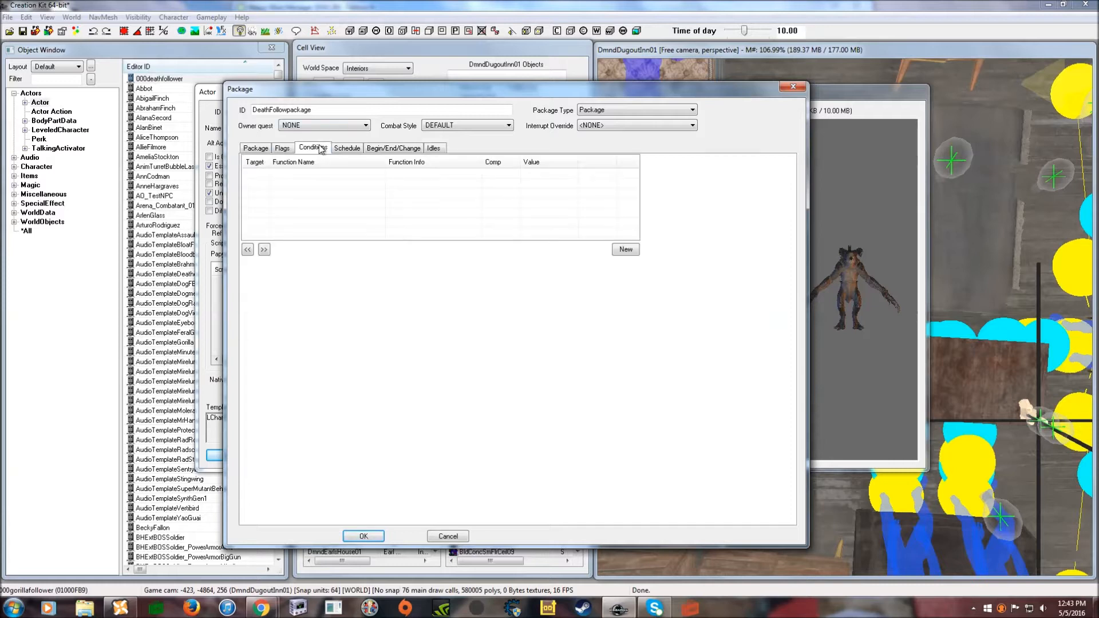
right_click(373, 193)
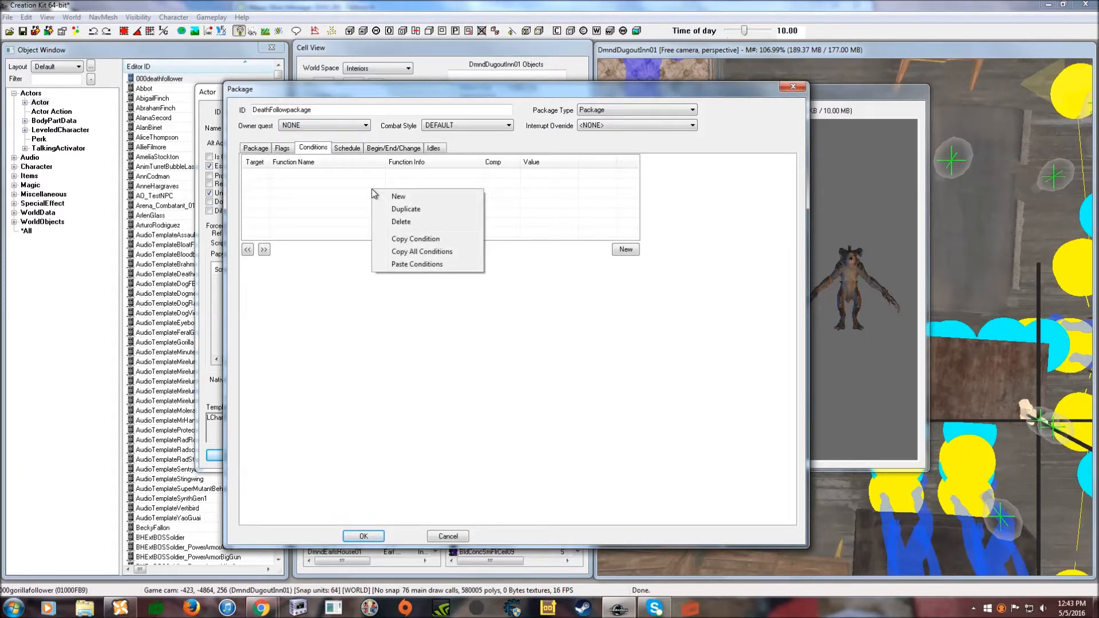
right_click(330, 191)
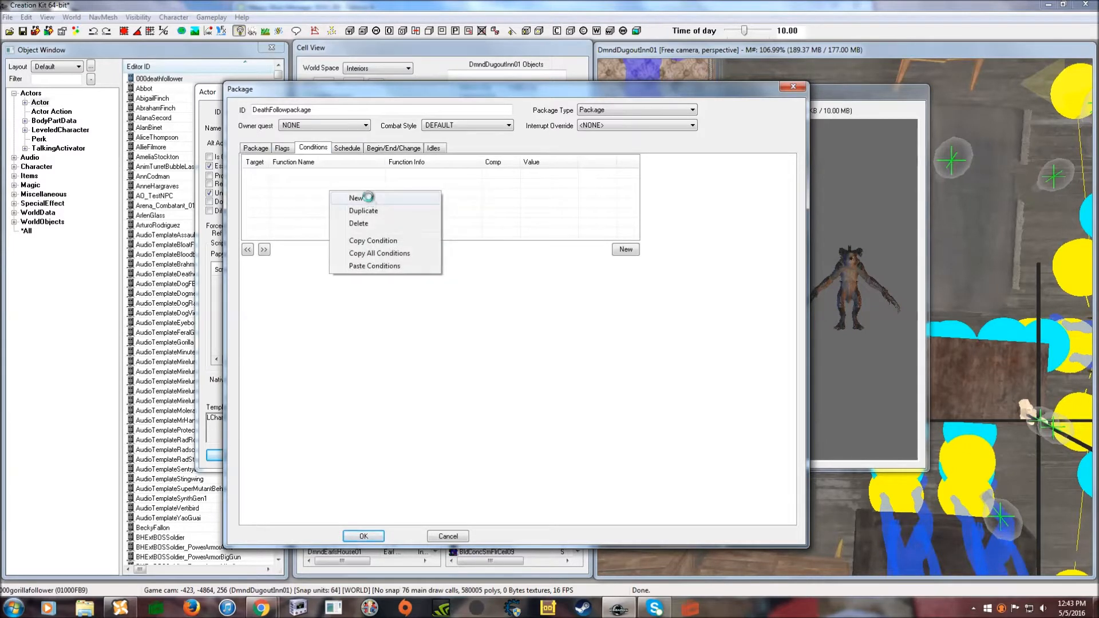
left_click(368, 197)
left_click(351, 240)
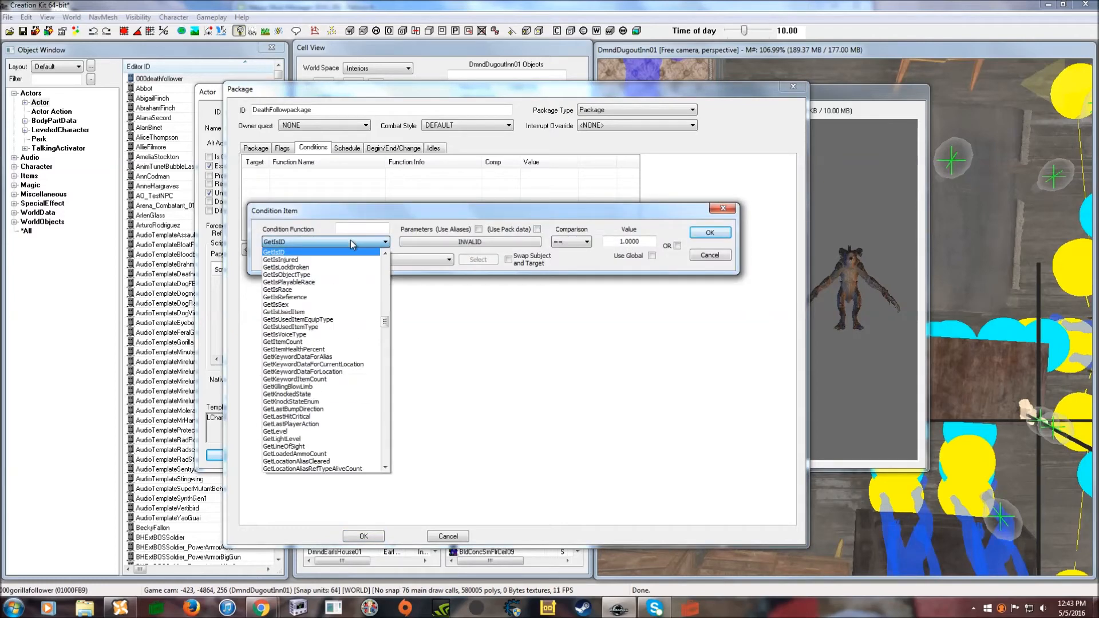
scroll(317, 283, "up", 15)
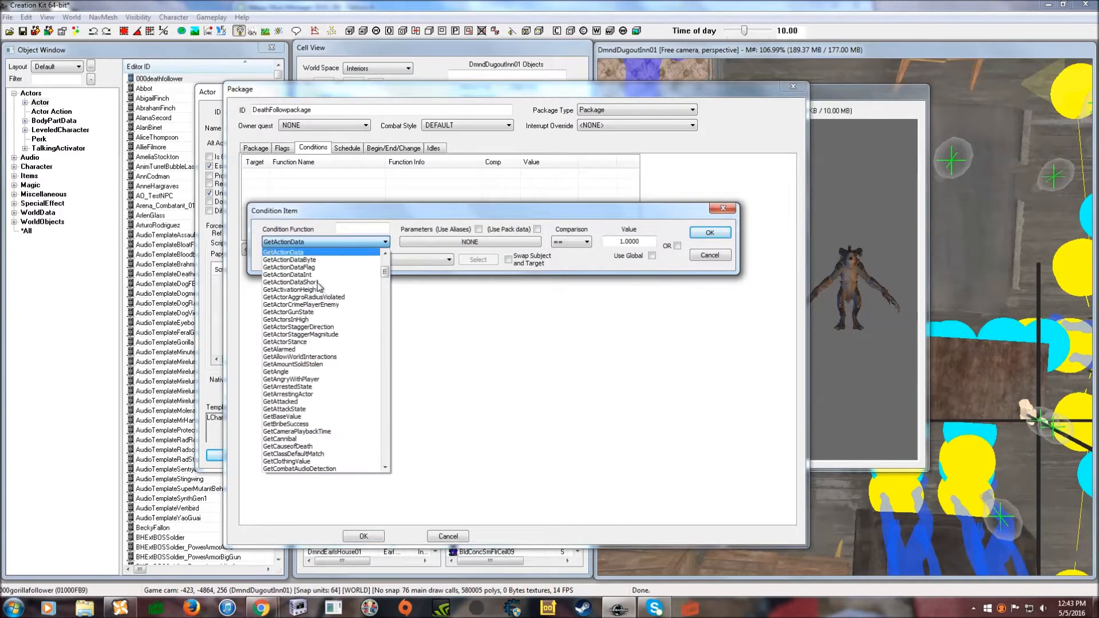
left_click(317, 253)
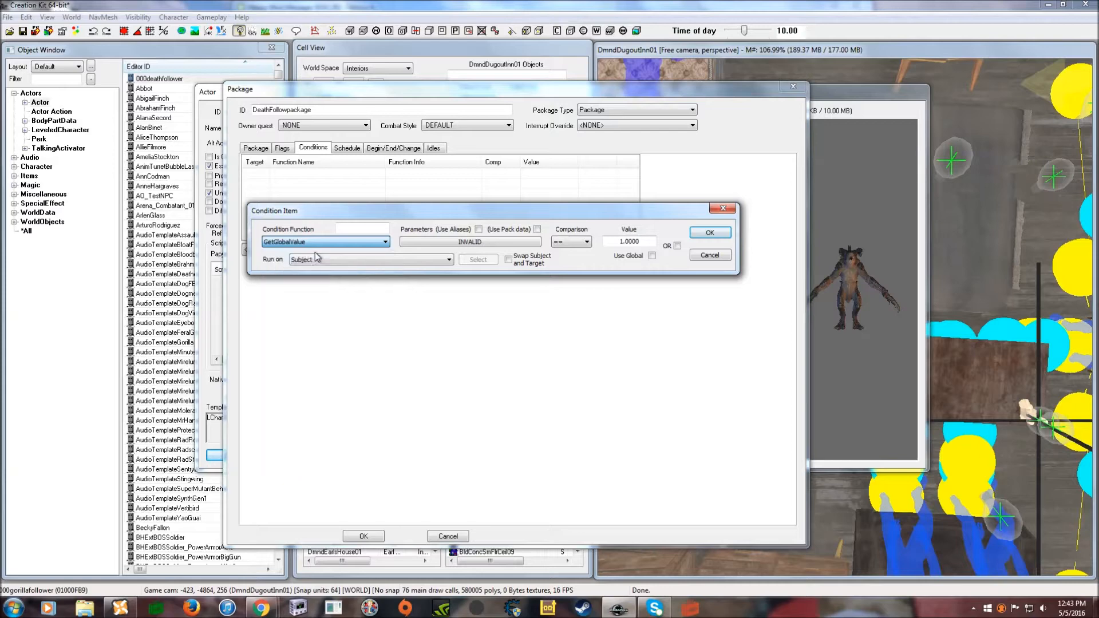
- Set the condition's global parameter to DeathFollowGV and save the condition
left_click(471, 243)
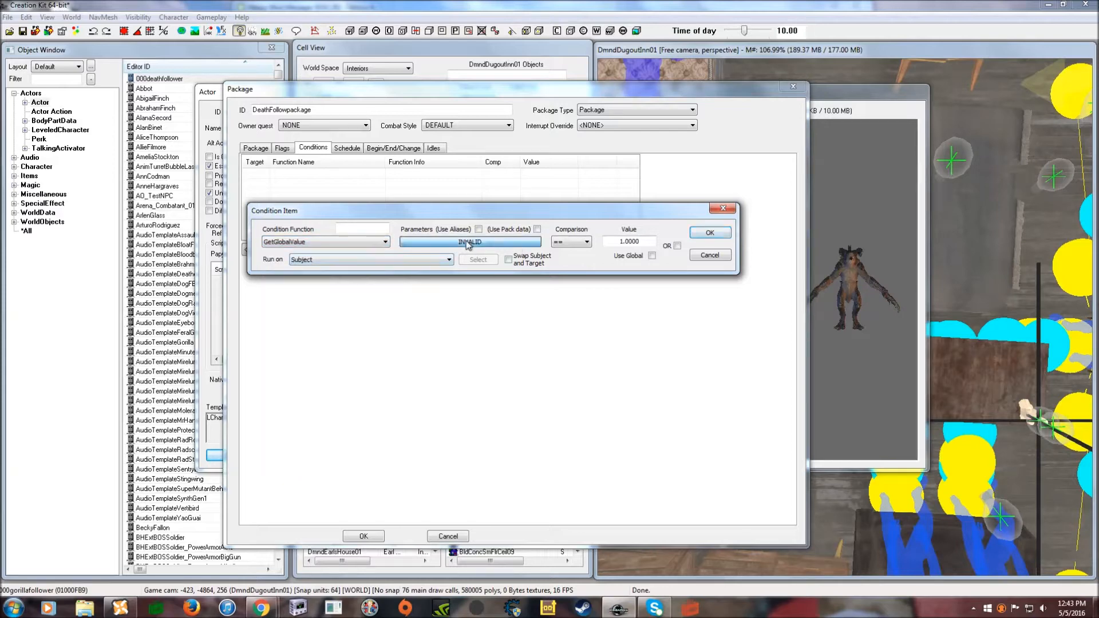
left_click(399, 281)
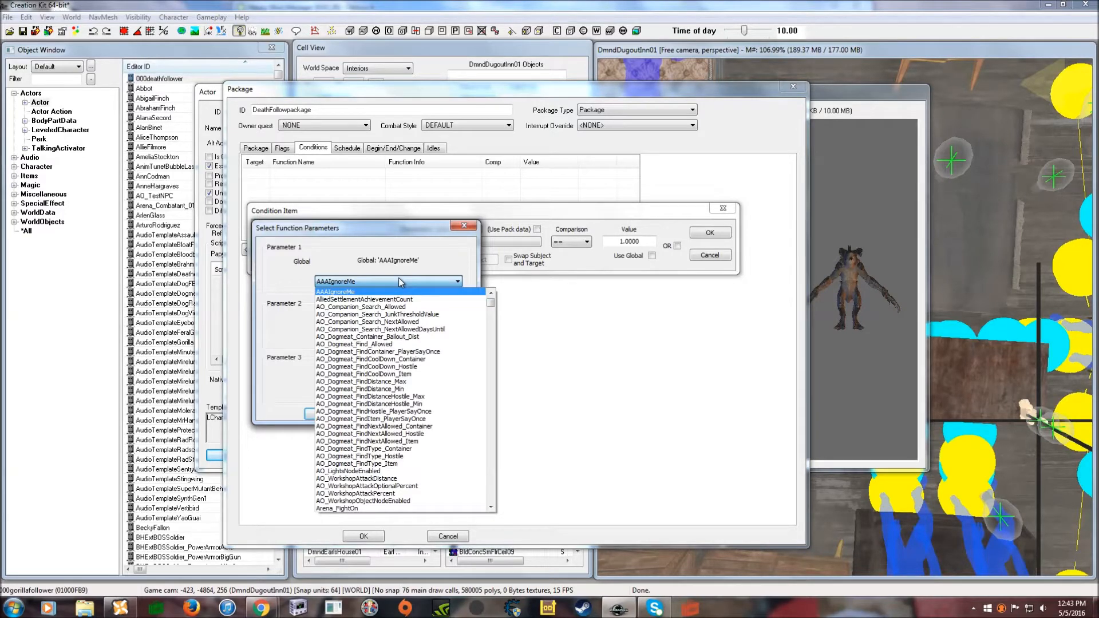
type("de")
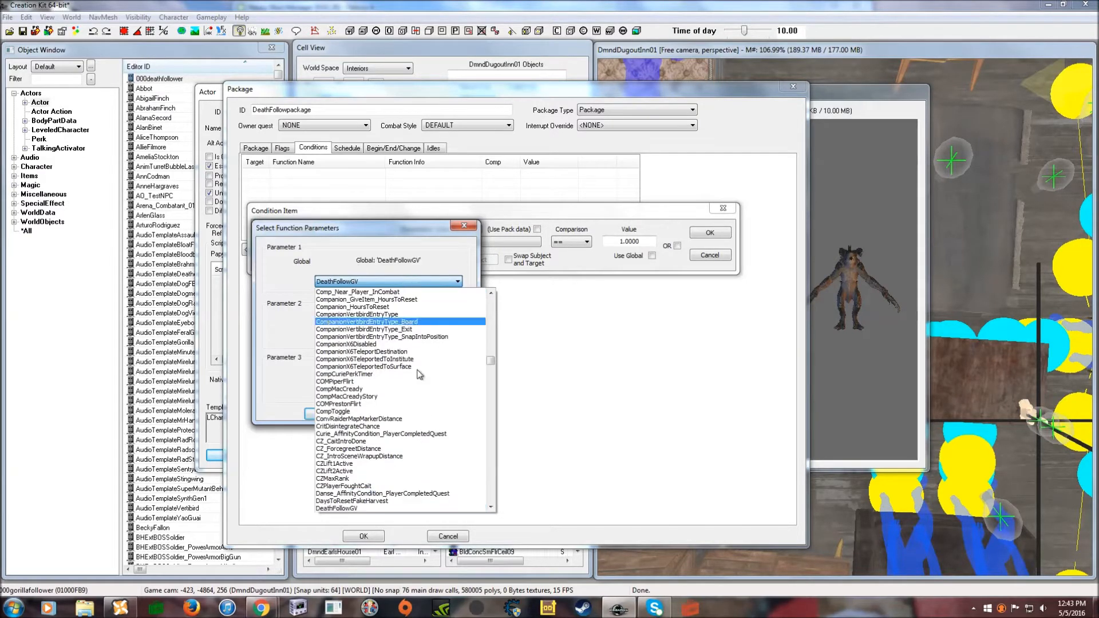
left_click(367, 508)
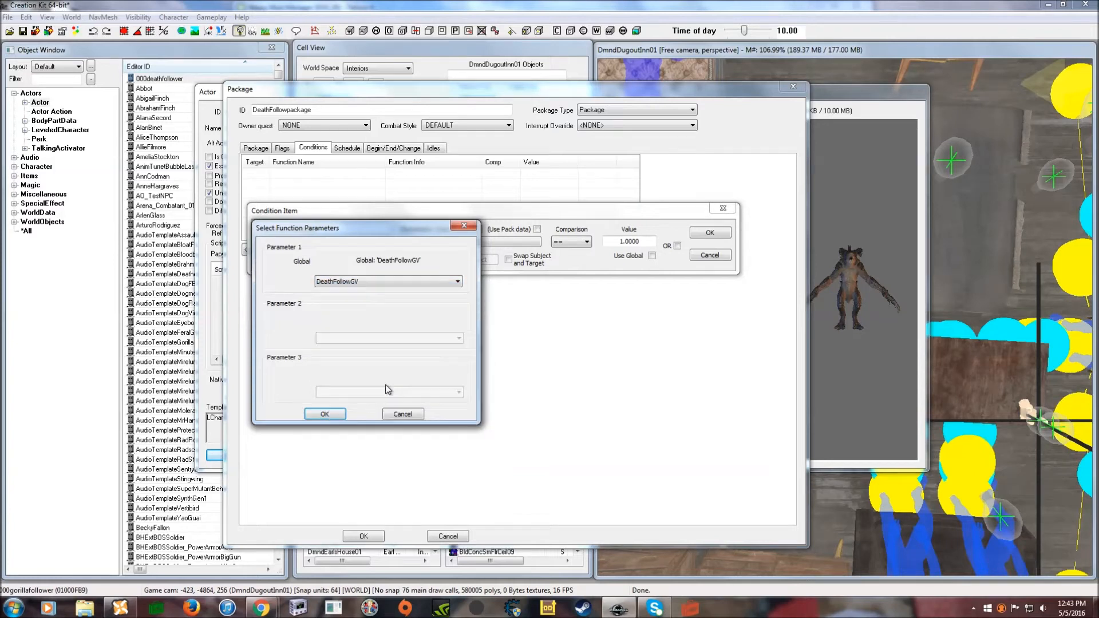
left_click(332, 415)
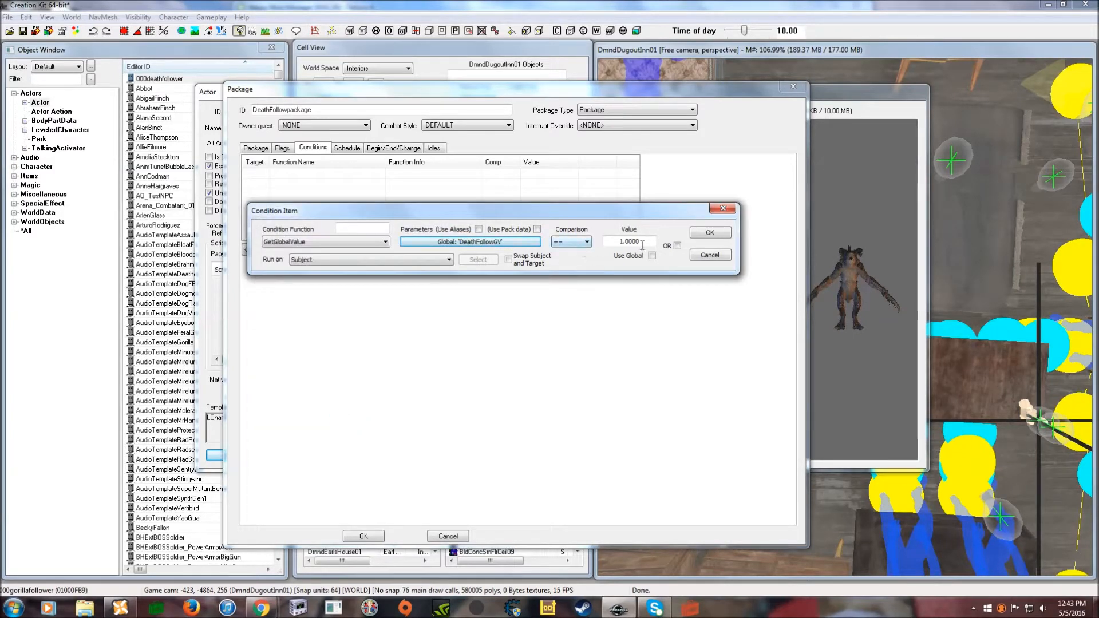
left_click(710, 234)
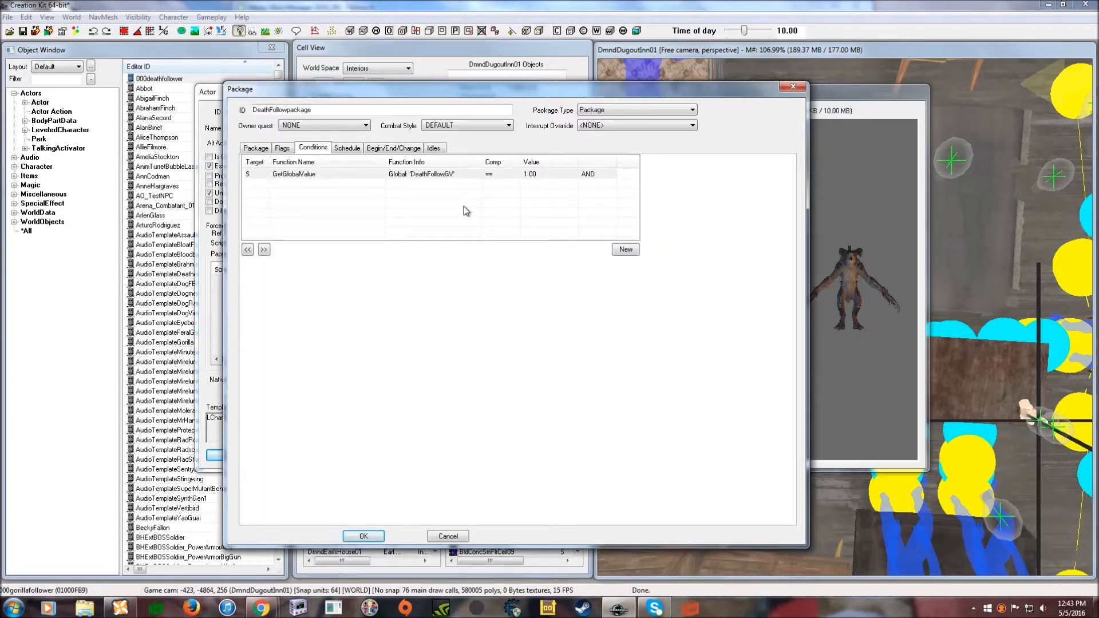
- Copy the GetGlobalValue DeathFollowGV condition and save DeathFollowpackage to the actor
left_click_drag(468, 88, 484, 88)
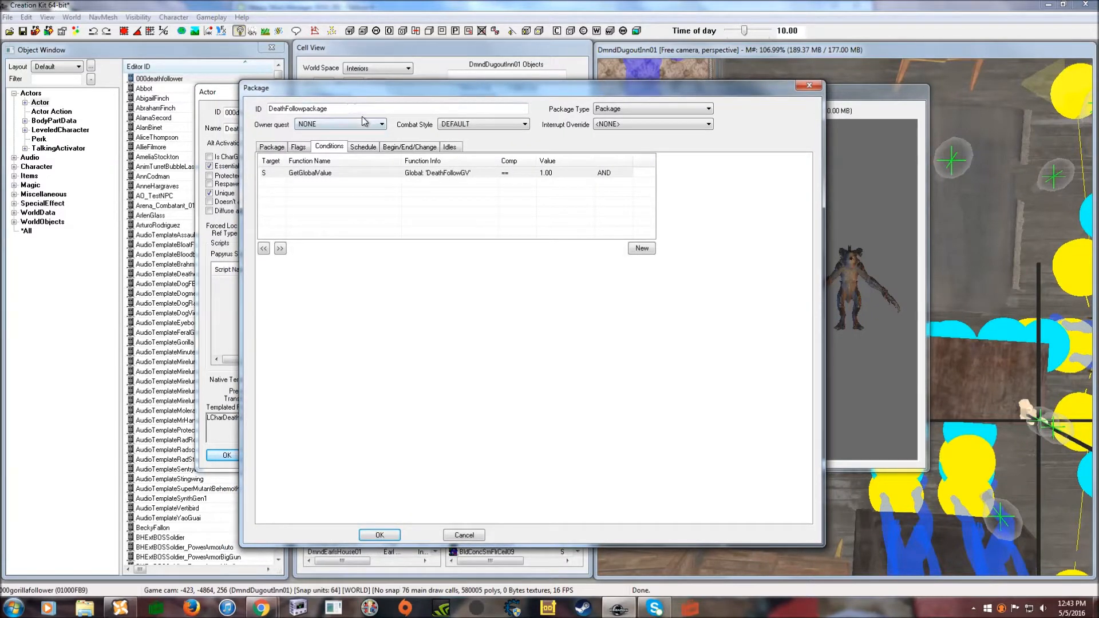
left_click_drag(393, 94, 391, 92)
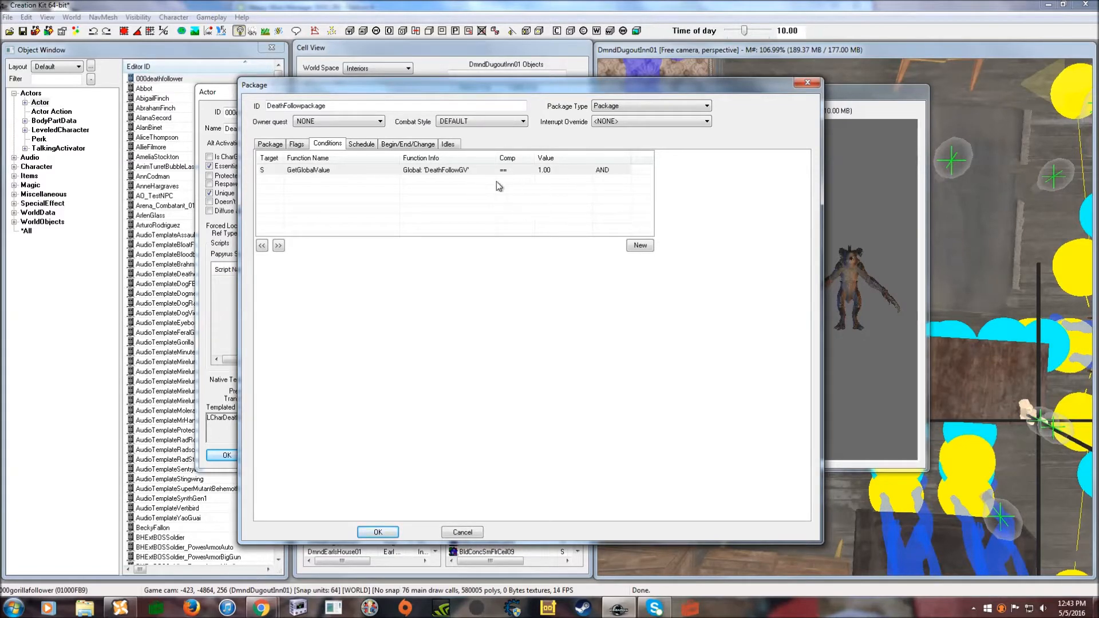
left_click_drag(559, 92, 557, 83)
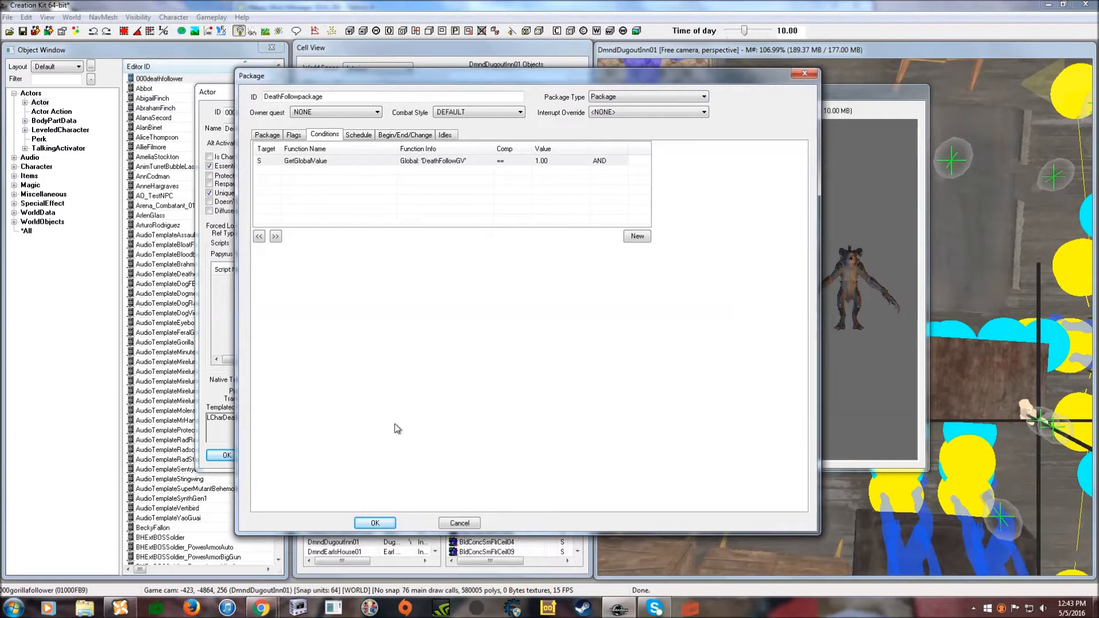
left_click(451, 163)
right_click(452, 163)
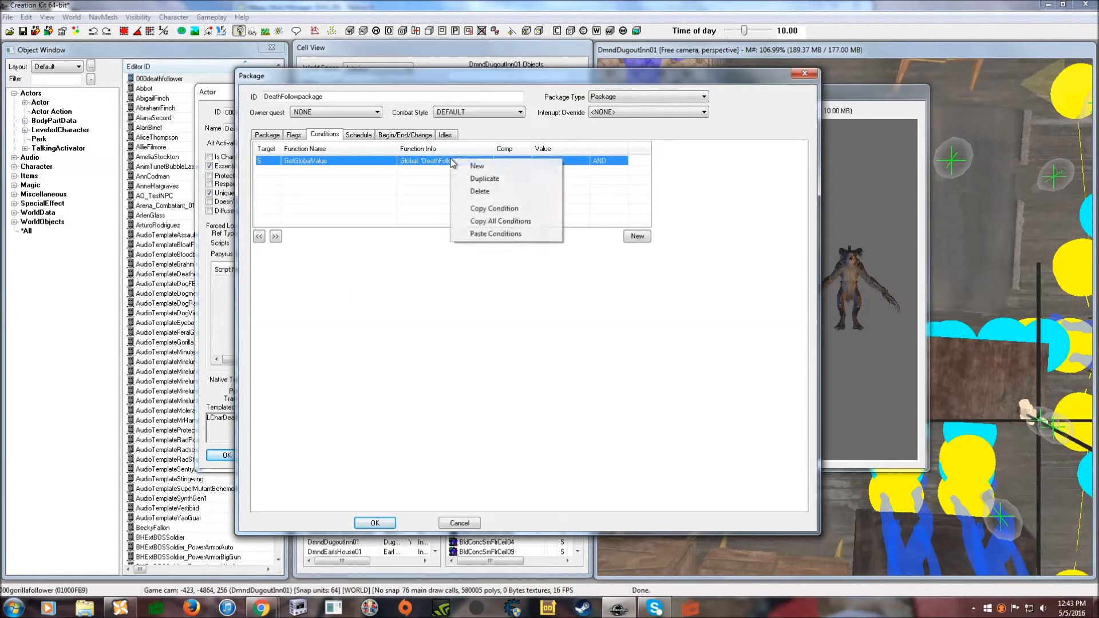
left_click(485, 209)
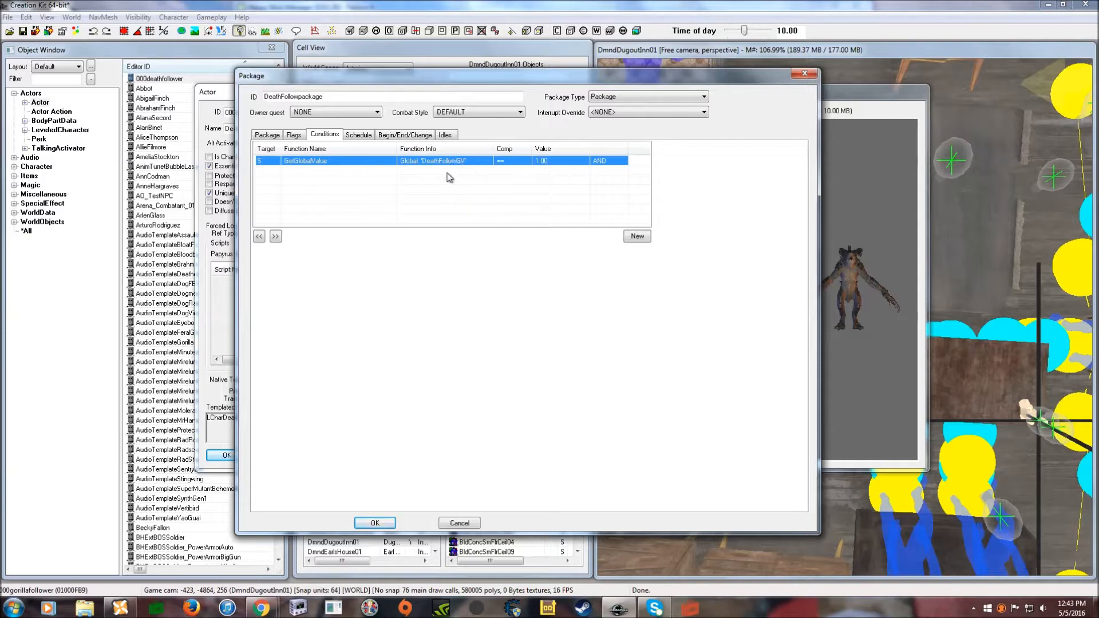
left_click(377, 523)
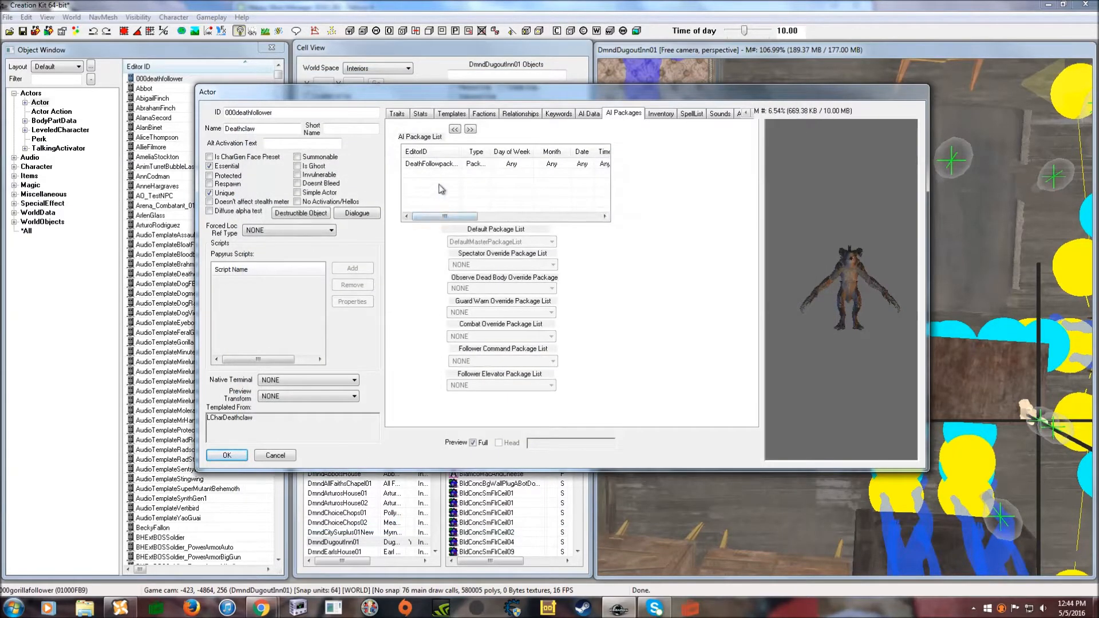
- Create a second package, Deathwaitpackage, on the Wait template, showing its empty conditions list
right_click(441, 187)
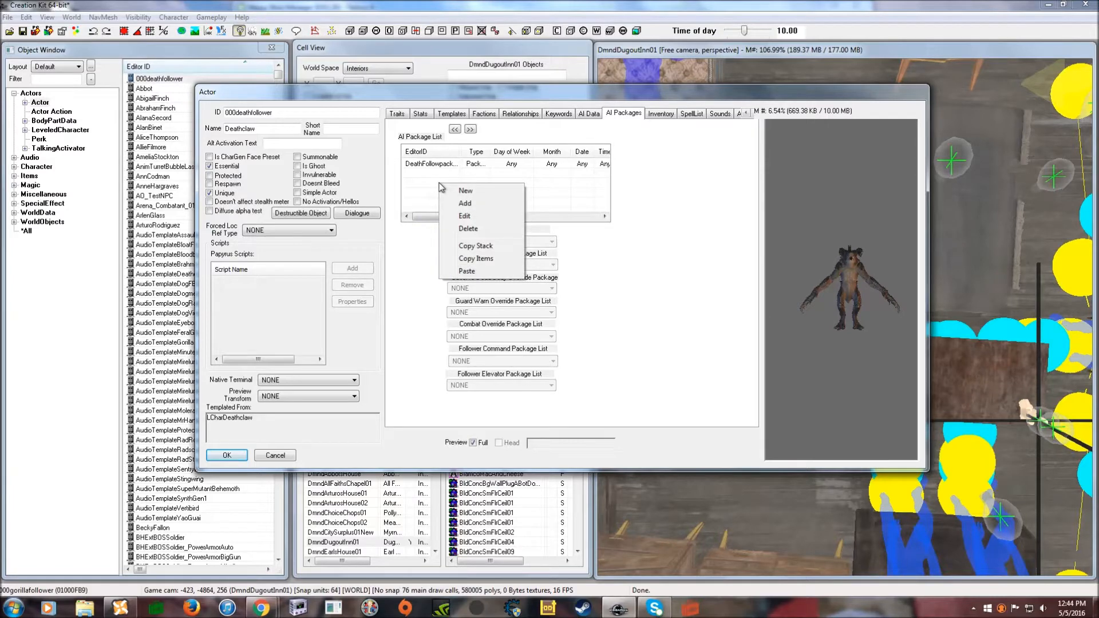
left_click(462, 193)
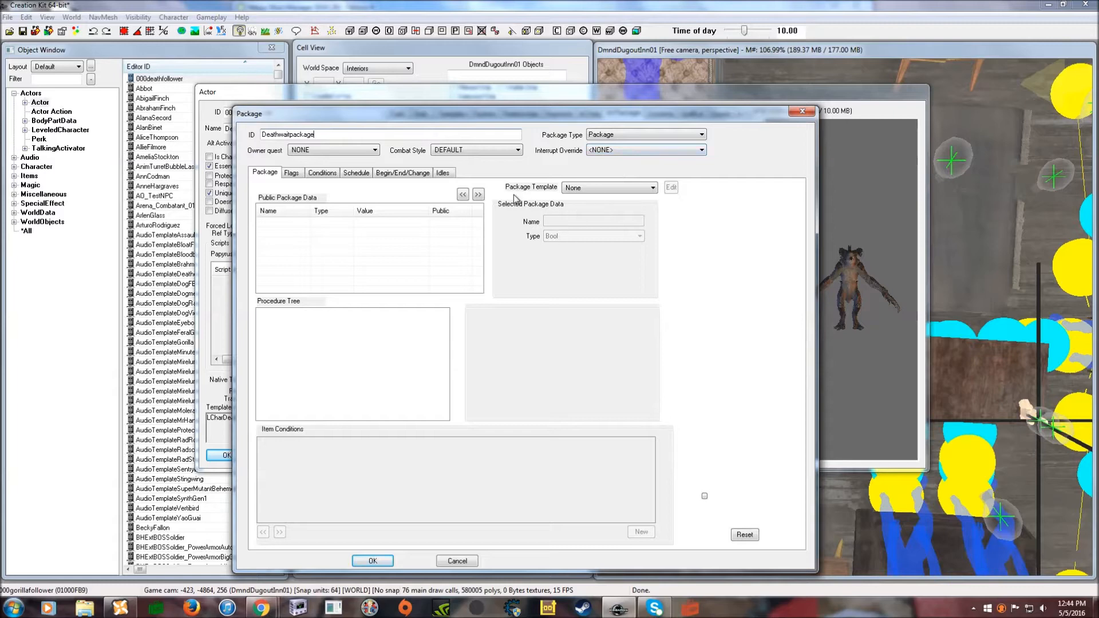
left_click(605, 189)
left_click_drag(716, 228, 714, 394)
left_click(572, 384)
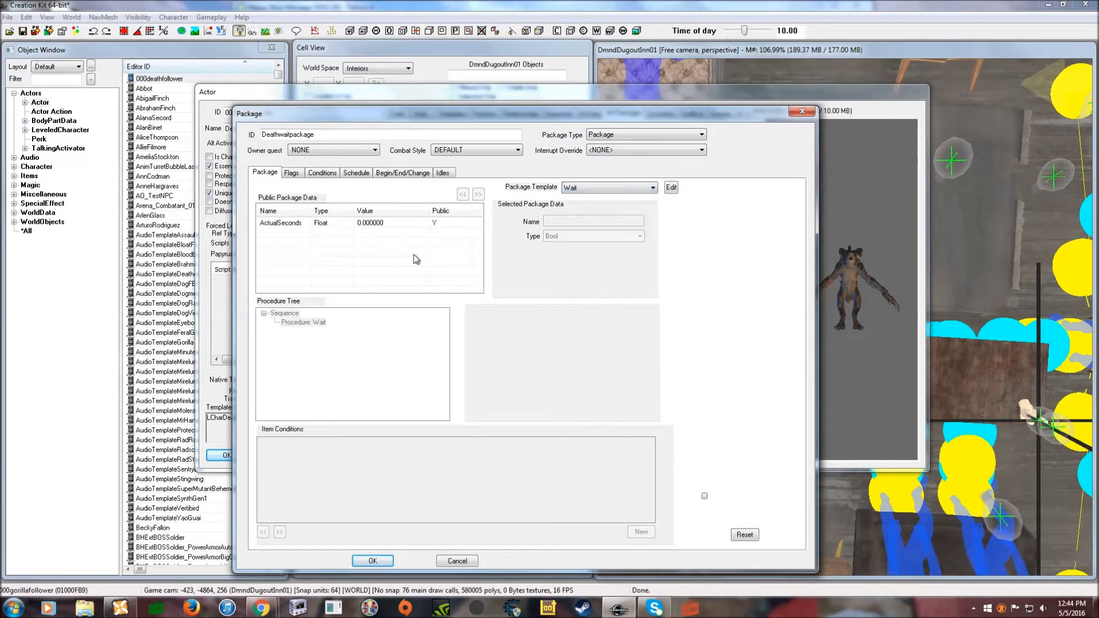
left_click(323, 172)
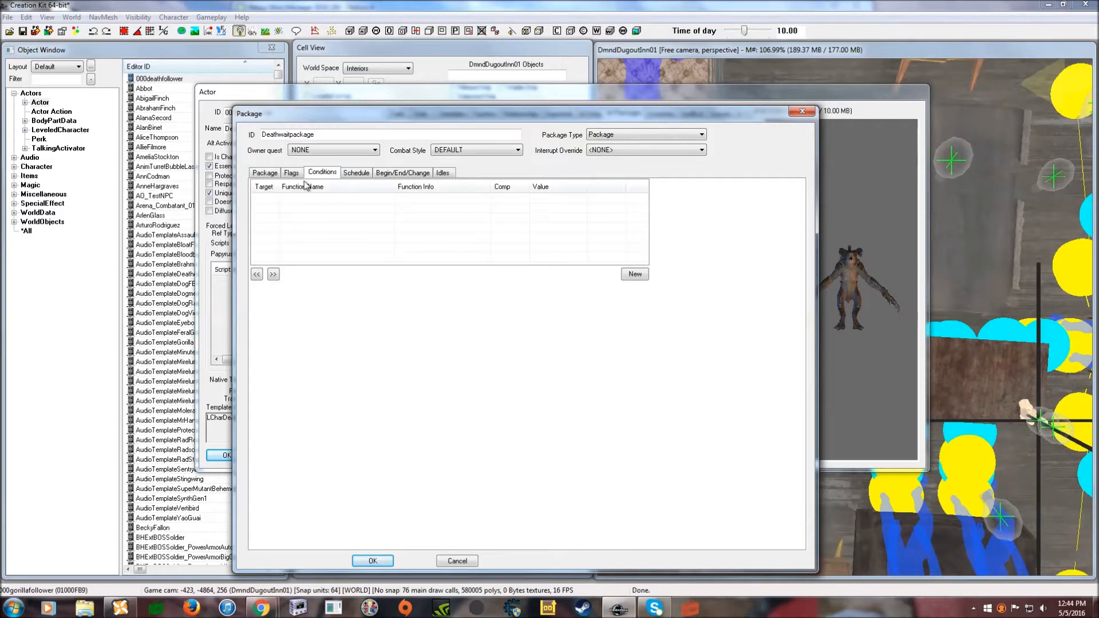
- Paste the DeathFollowGV condition into Deathwaitpackage, change its value to 2, and save the package
right_click(389, 207)
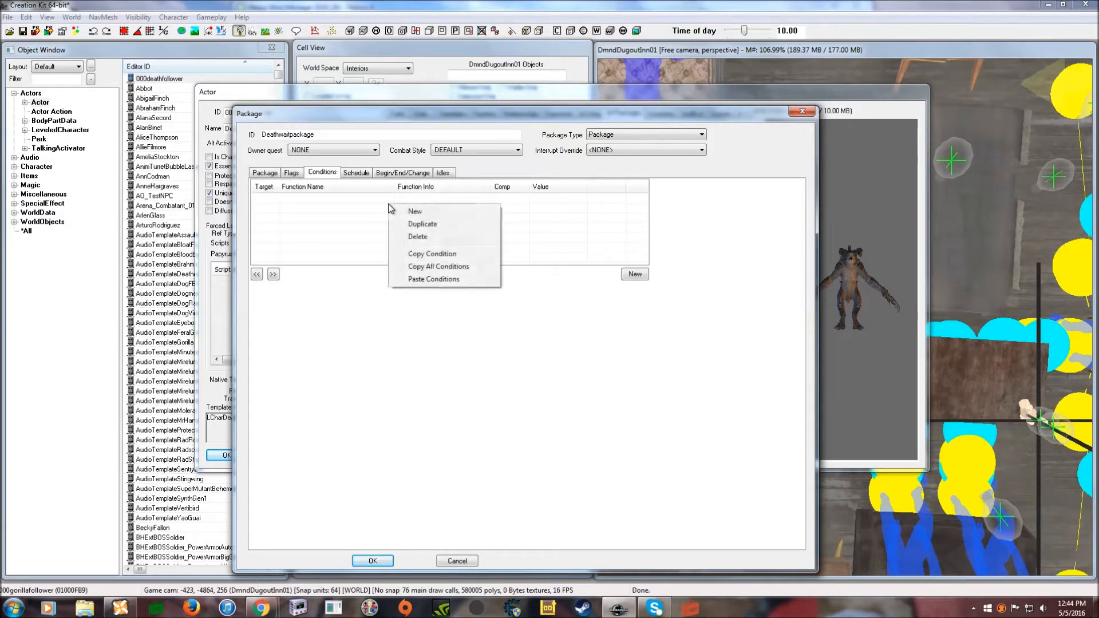
left_click(430, 278)
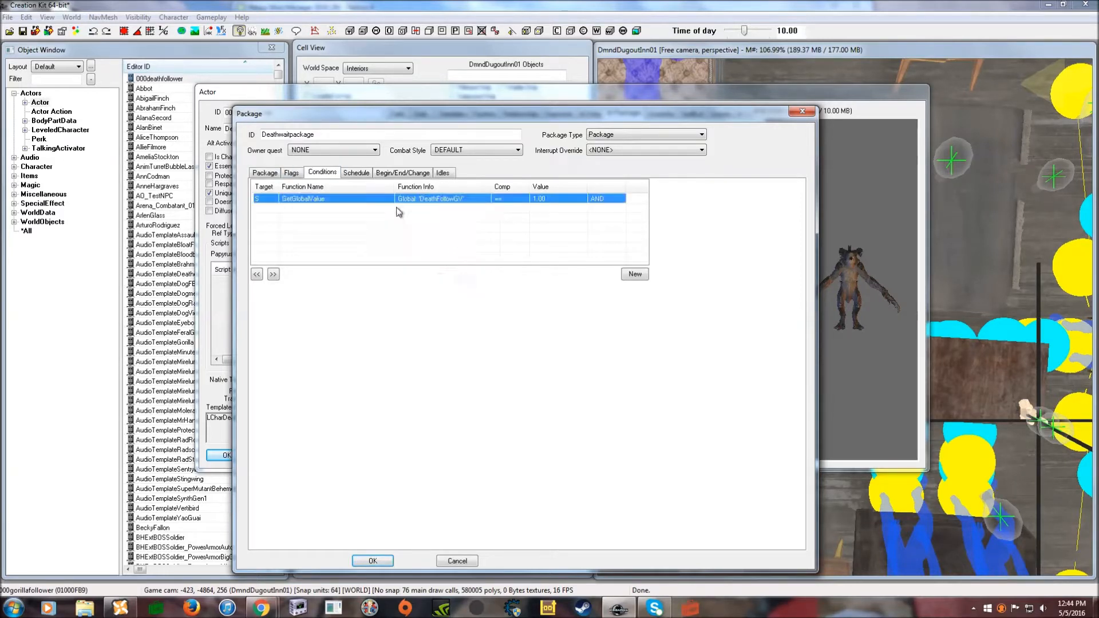
double_click(535, 199)
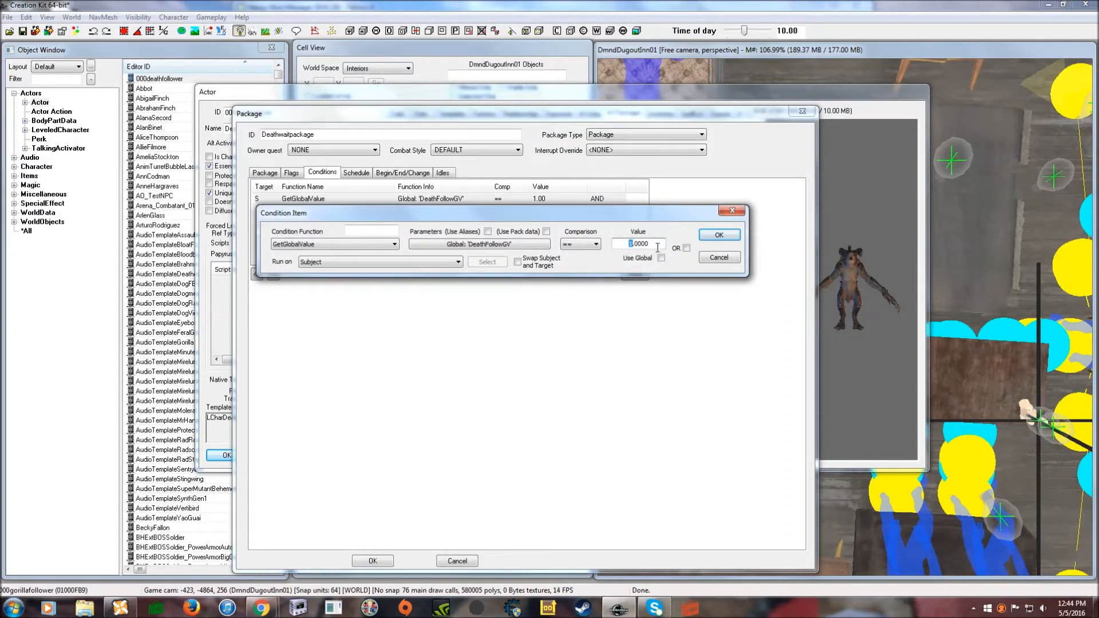
left_click(712, 235)
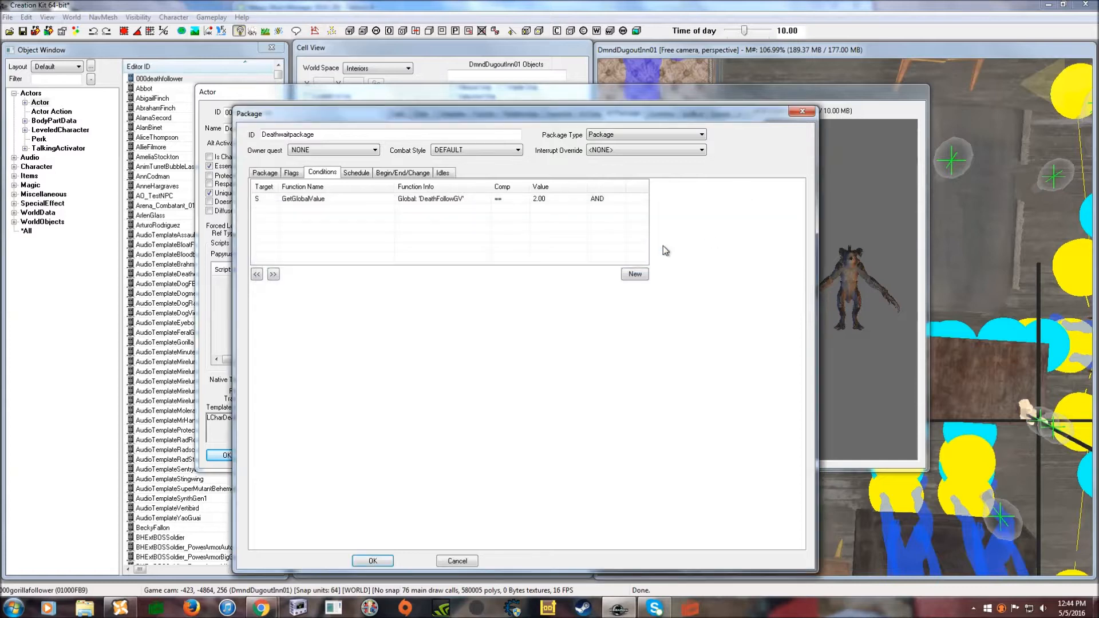
left_click_drag(511, 108, 515, 94)
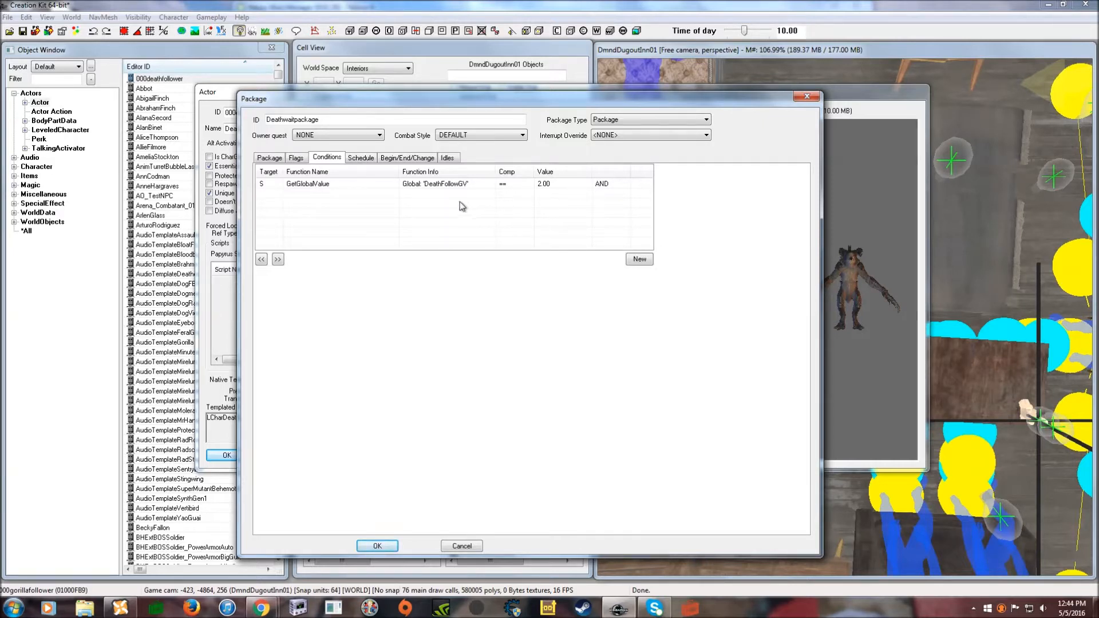
left_click(377, 546)
- Create a third AI package and give it the ID DeathHomePackage
right_click(438, 198)
left_click(461, 203)
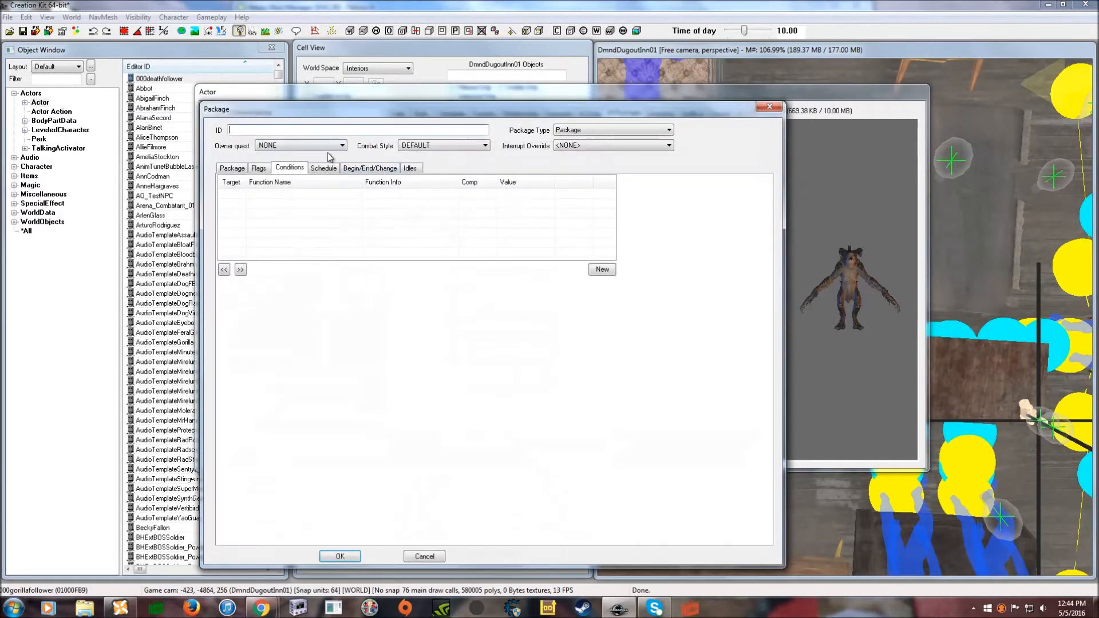
left_click_drag(298, 112, 362, 99)
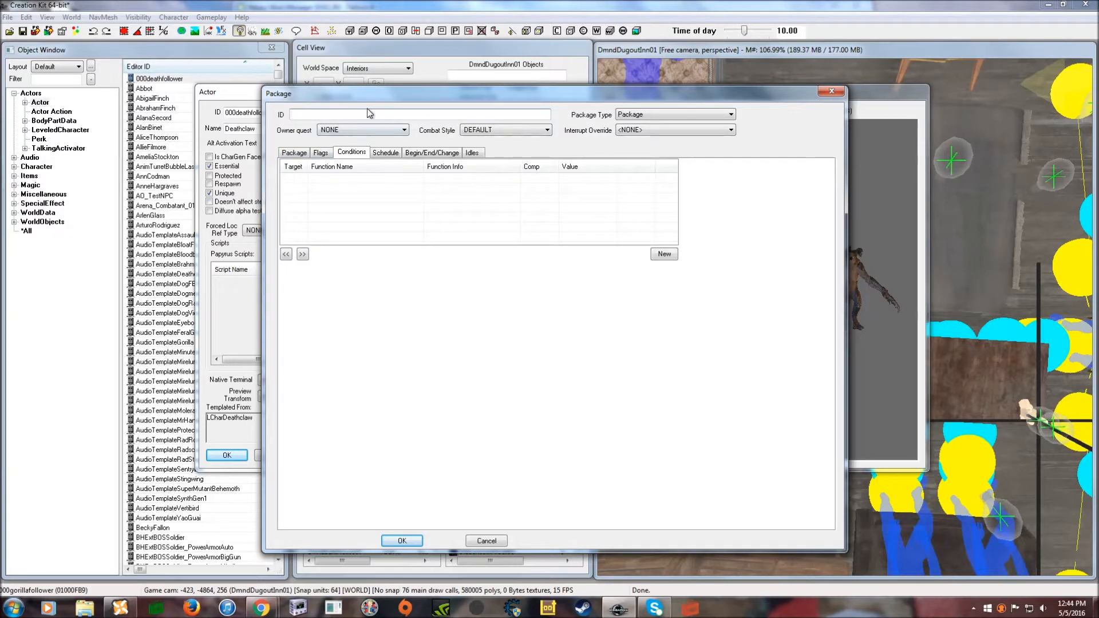
type("DeathHomePackage")
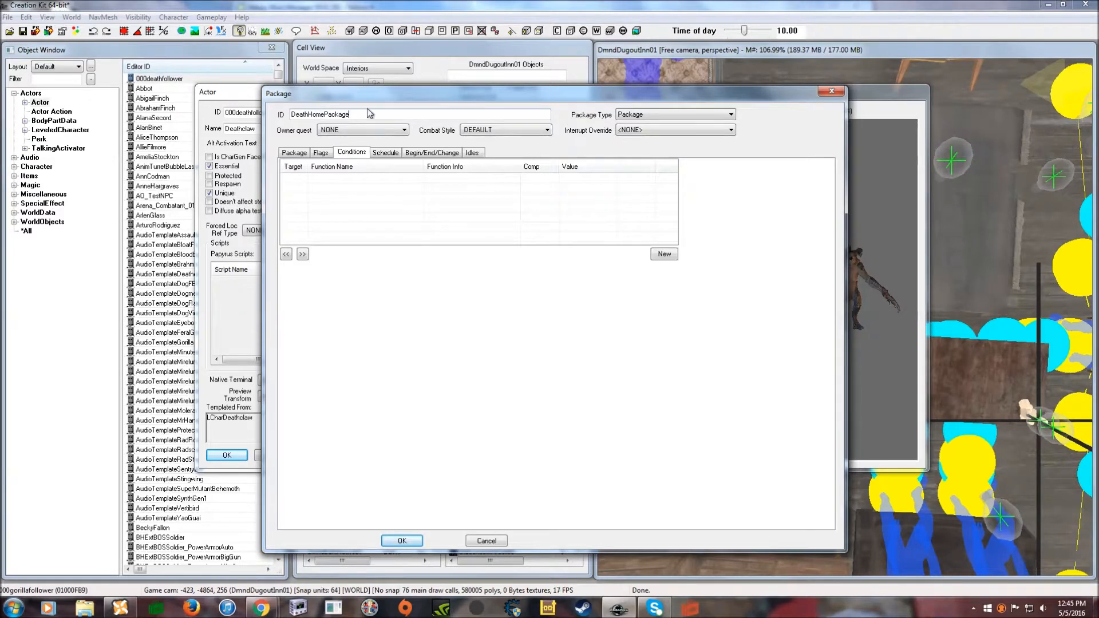
left_click(294, 153)
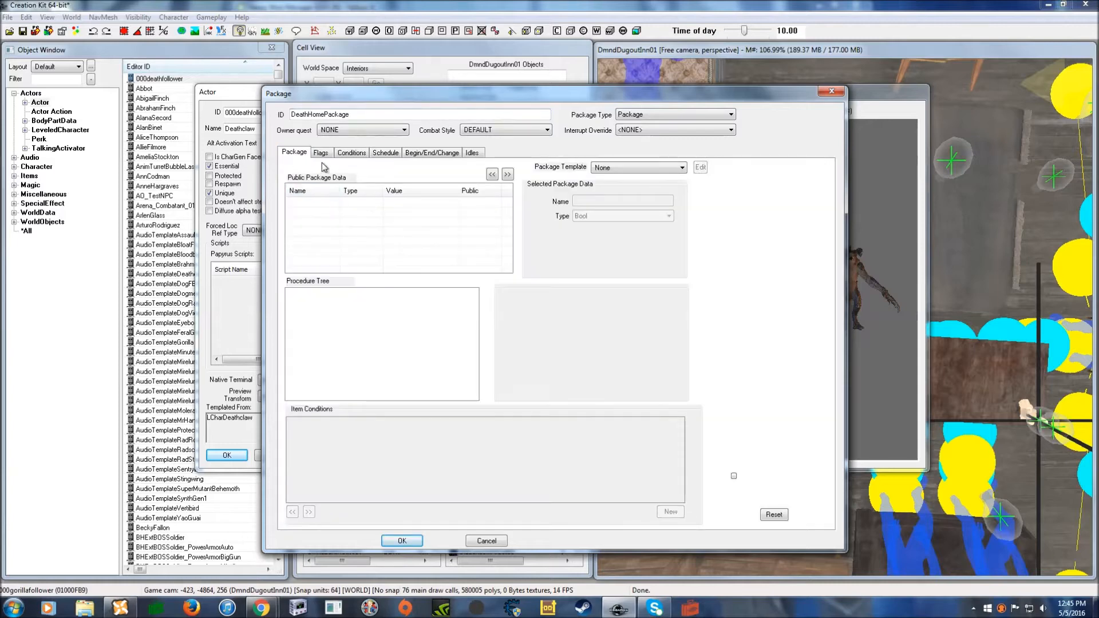
- Switch DeathHomePackage to the Sandbox template and edit its Location, set to Near Editor Location
left_click(616, 170)
key("s")
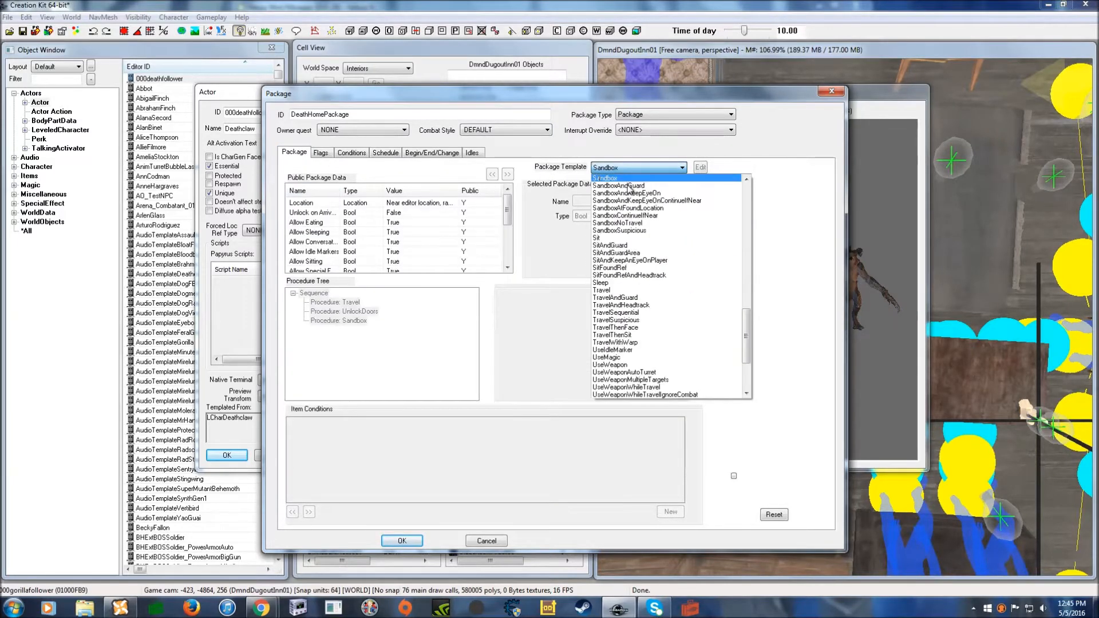
left_click(628, 180)
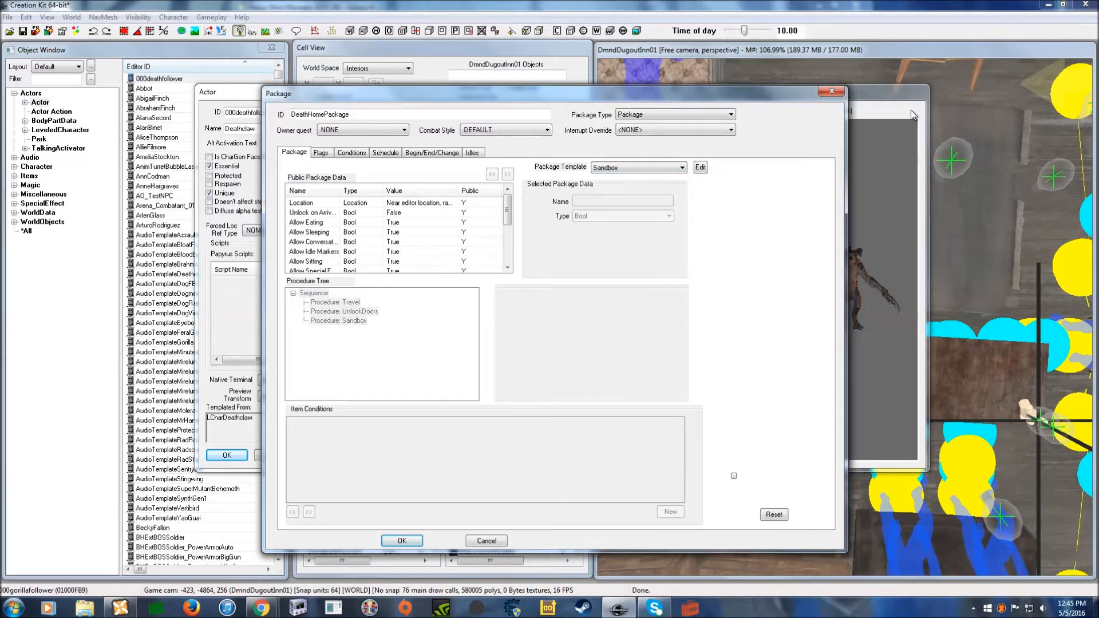
left_click_drag(553, 95, 534, 87)
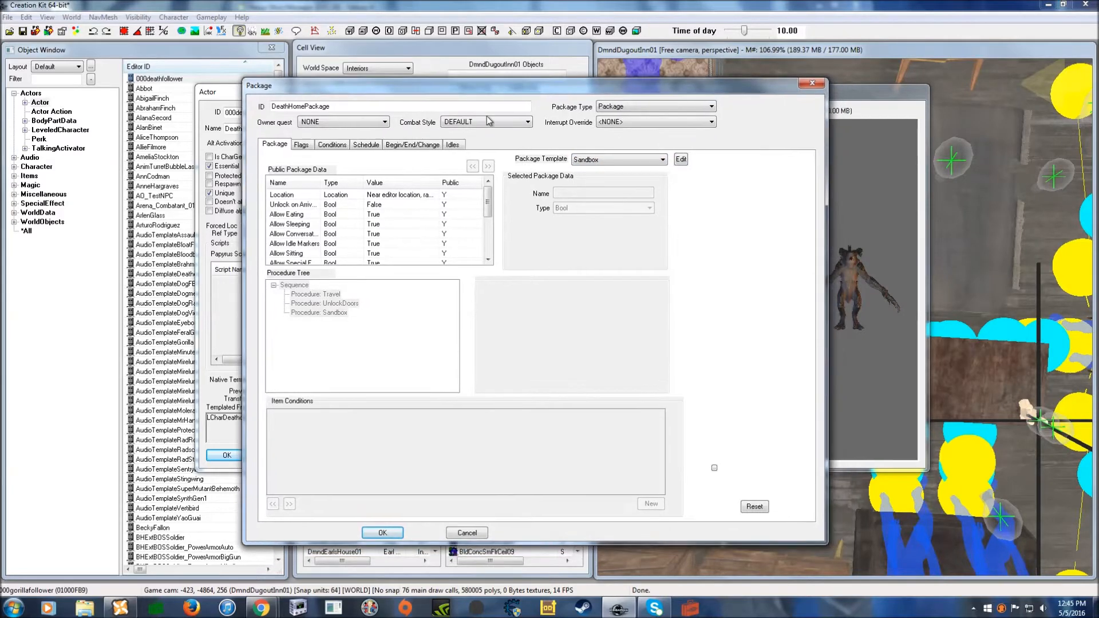
left_click(289, 198)
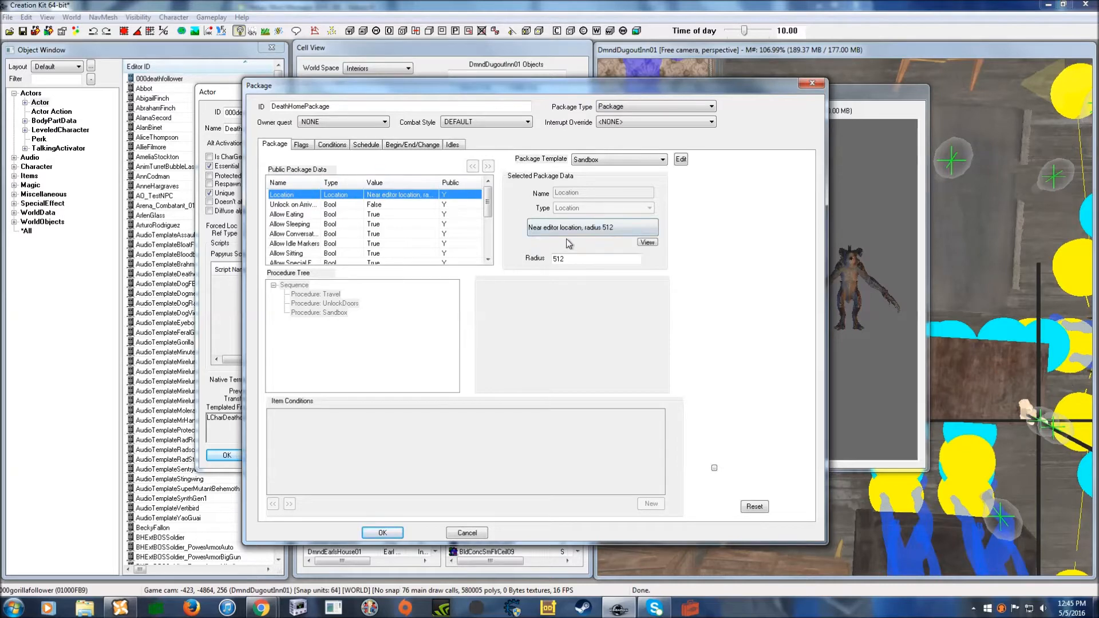
left_click(619, 229)
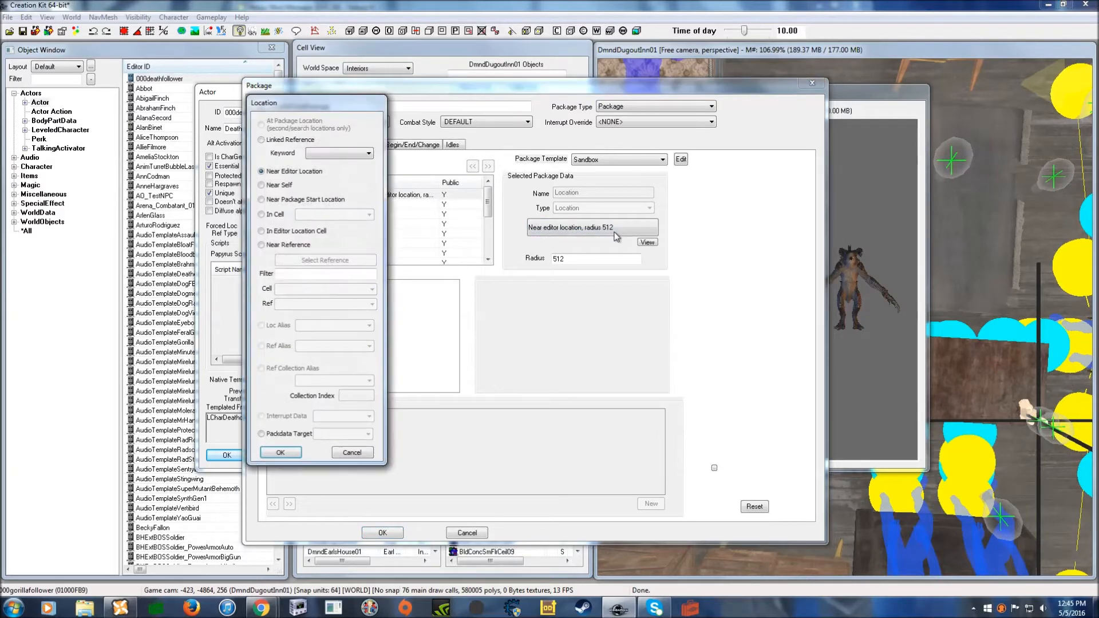
- Restrict the package location to In Cell DmndDugoutInn01 and bring up the Object Window
left_click_drag(297, 106, 364, 80)
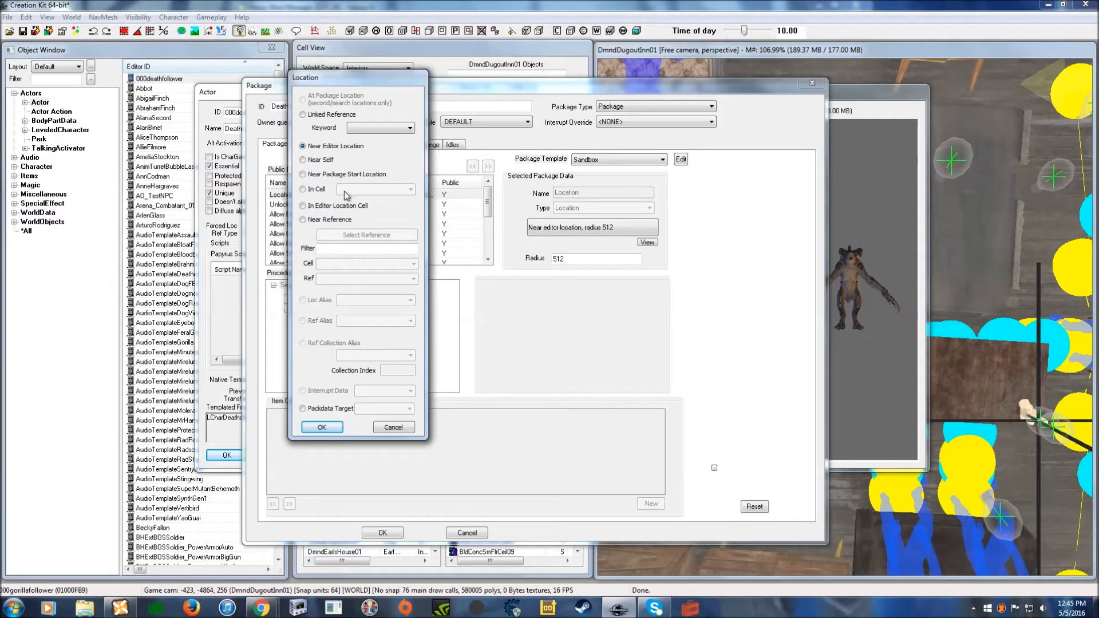
left_click(303, 189)
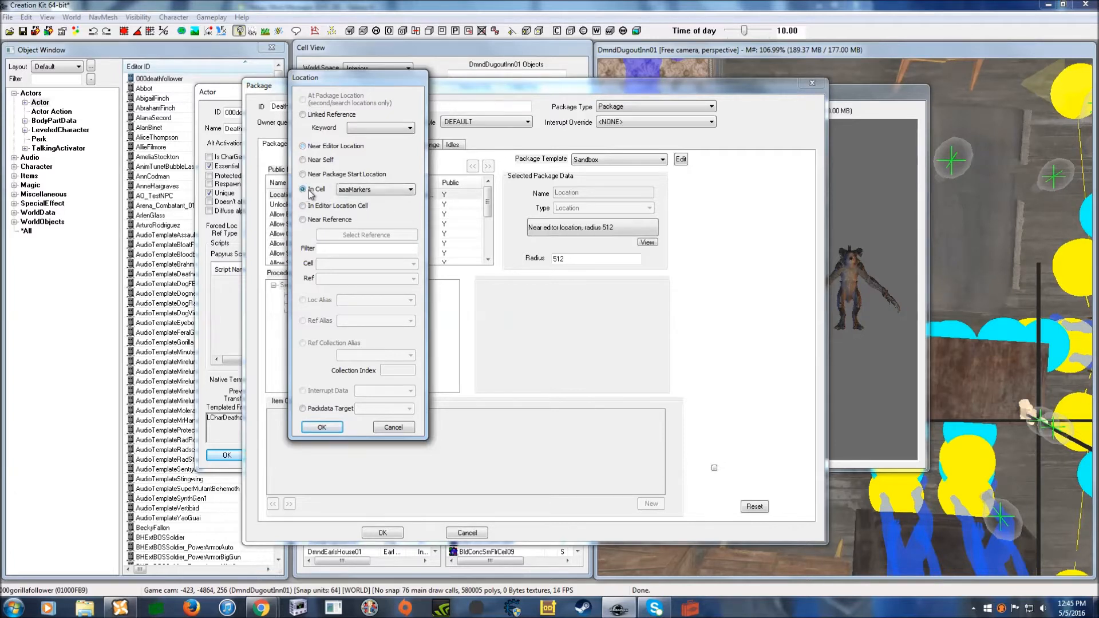
left_click(365, 194)
scroll(369, 211, "down", 5)
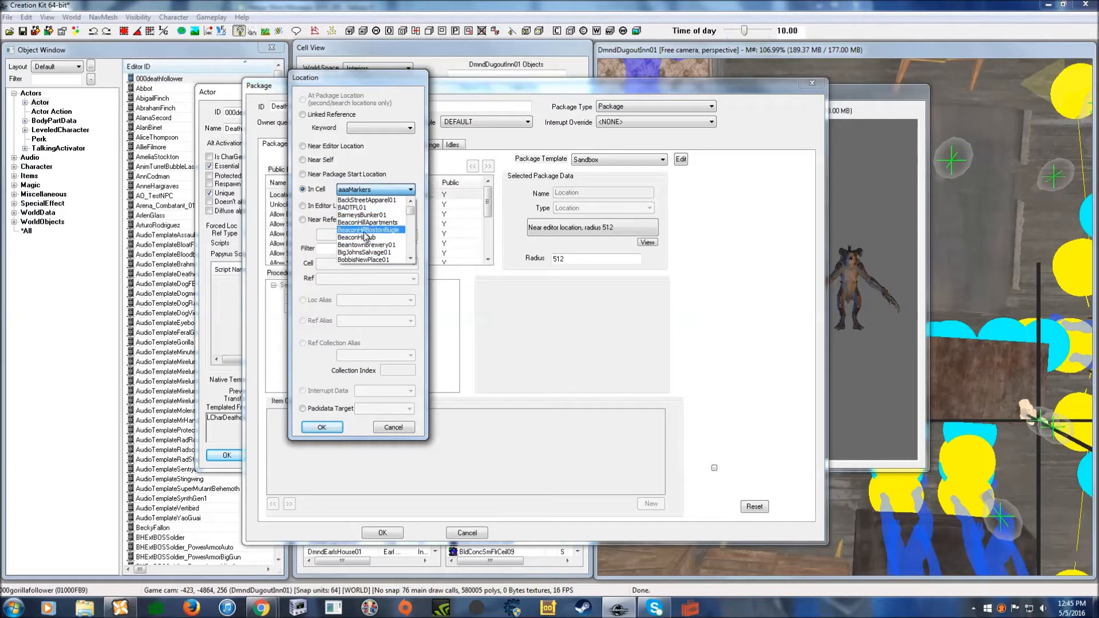
type("dm")
scroll(367, 238, "down", 4)
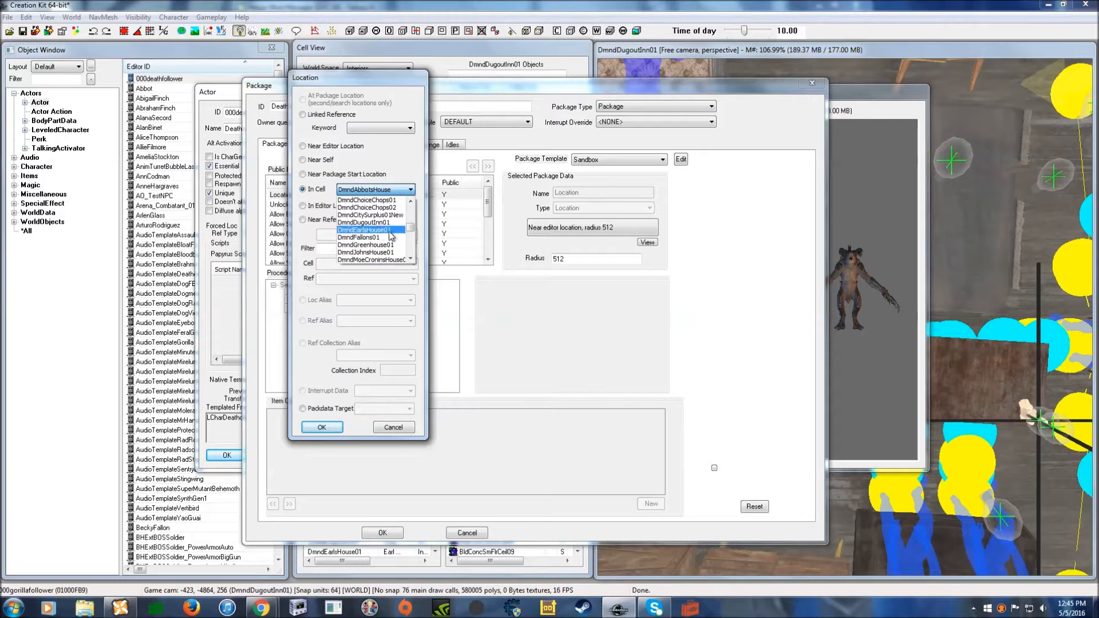
left_click(389, 223)
left_click_drag(387, 87, 429, 91)
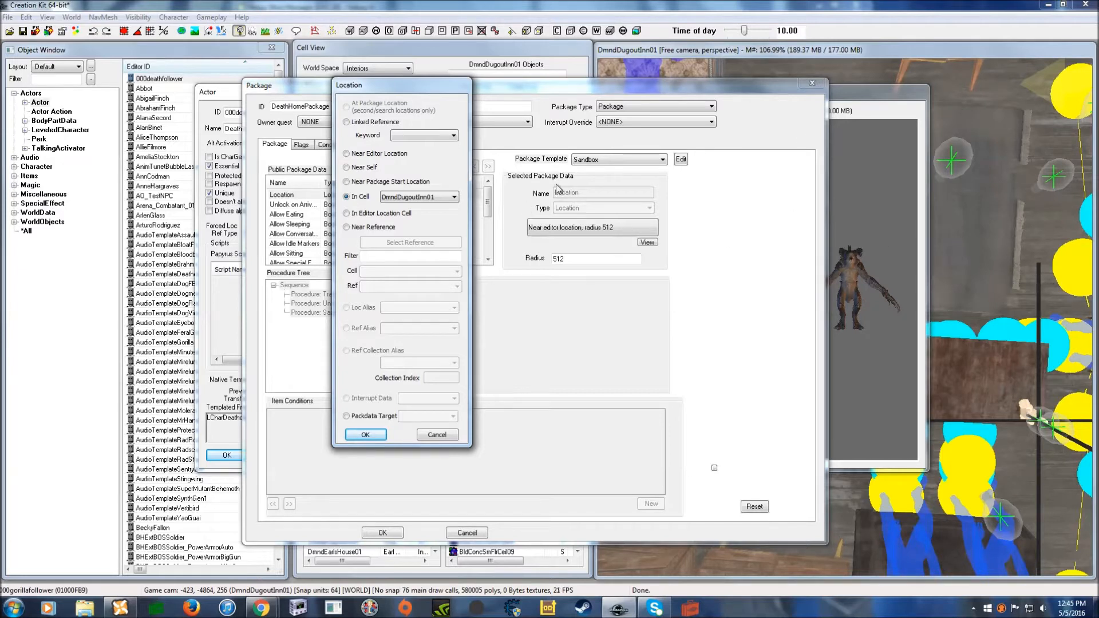
left_click_drag(429, 86, 409, 73)
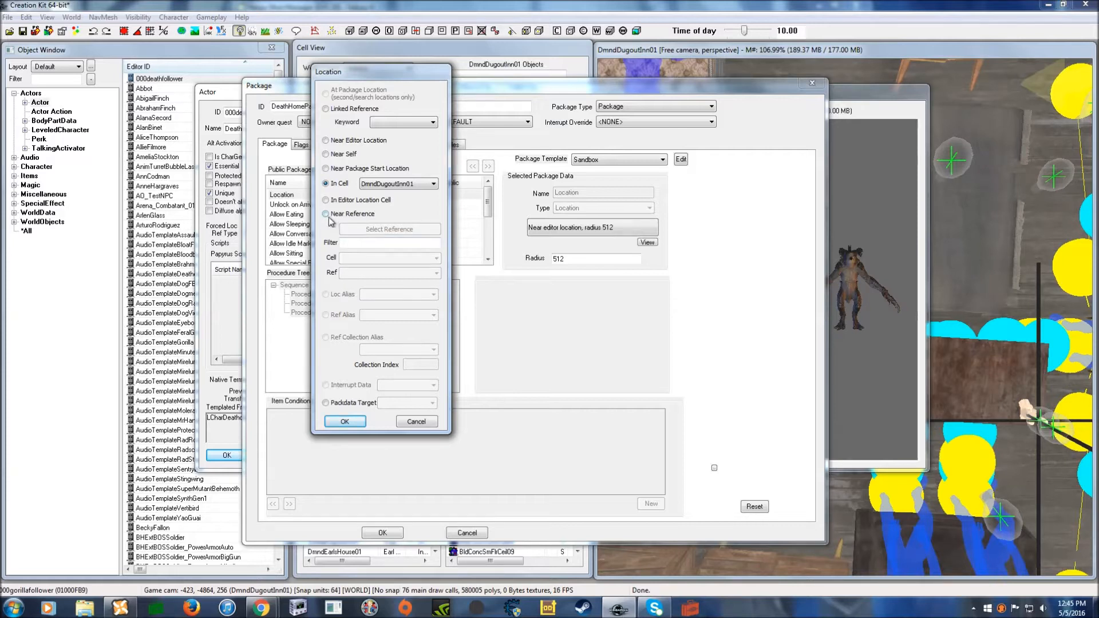
left_click(40, 78)
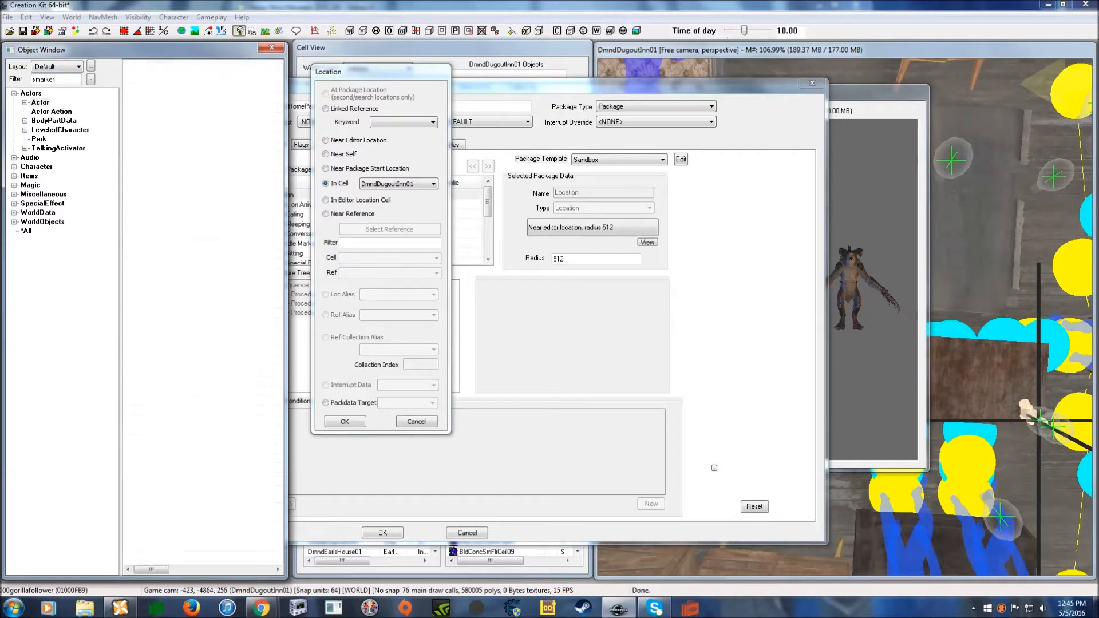
- Place an XMarker on the inn floor and name it DeathHomeREF
left_click(27, 231)
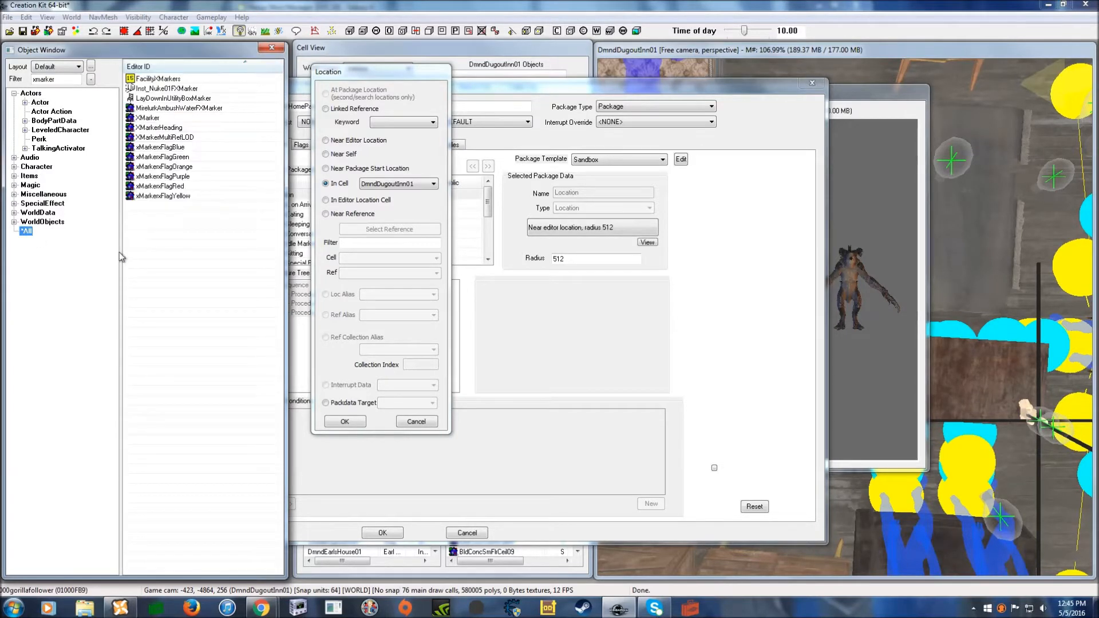
left_click(639, 53)
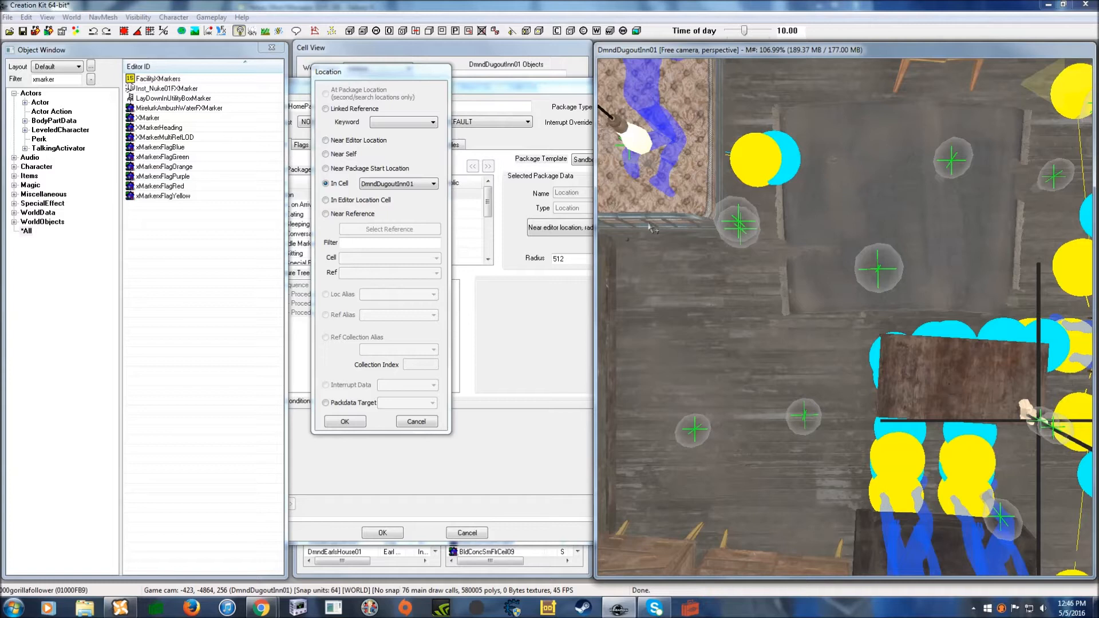
mouse_move(140, 119)
left_mouse_down()
mouse_move(661, 279)
mouse_move(747, 316)
mouse_move(732, 328)
mouse_move(760, 344)
mouse_move(712, 317)
left_mouse_up()
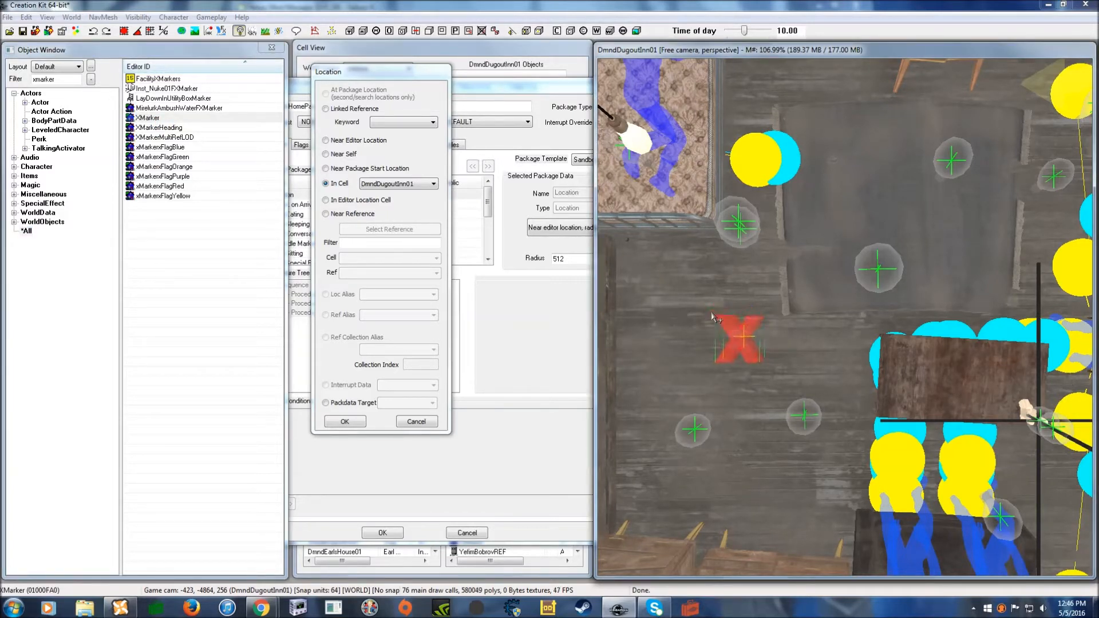
double_click(742, 339)
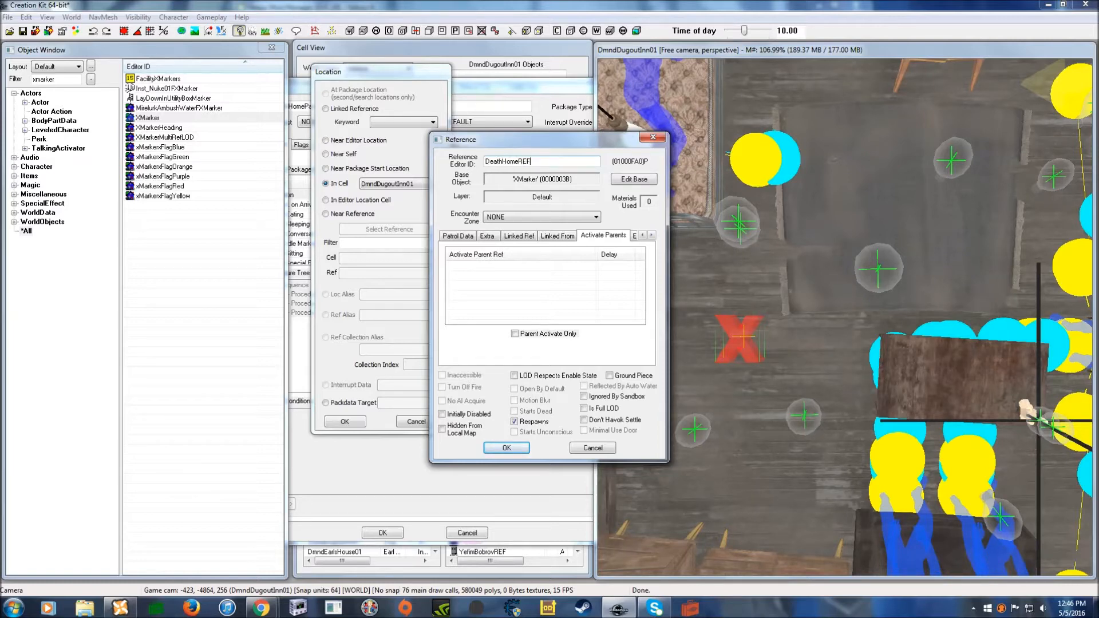
left_click(519, 452)
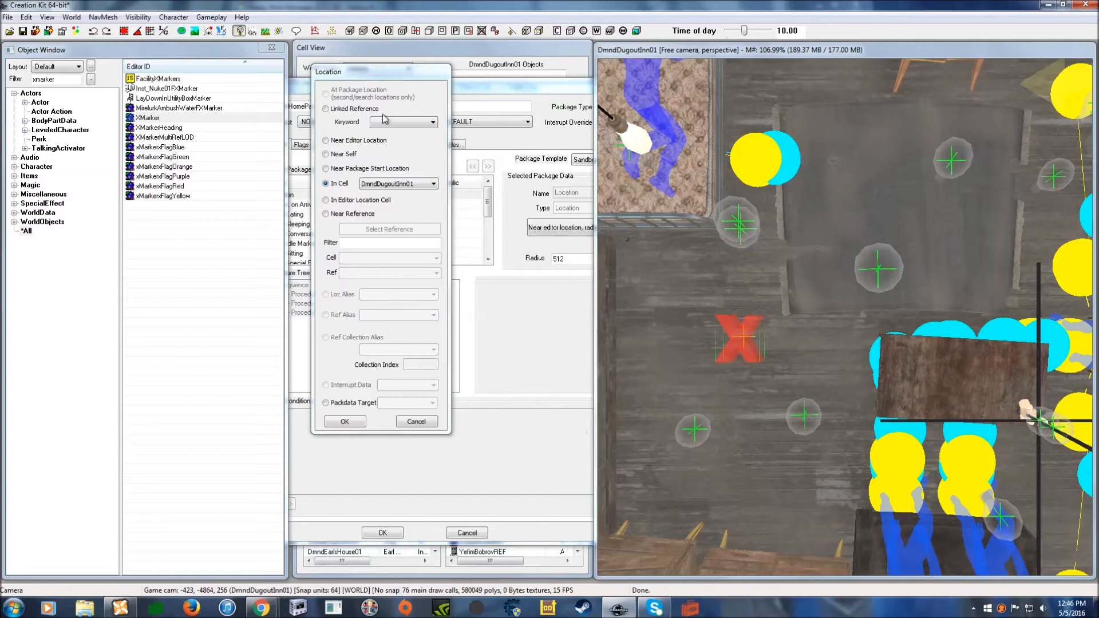
- Set the package location to Near Reference DeathHomeREF and confirm it
mouse_move(408, 77)
left_mouse_down()
mouse_move(424, 93)
mouse_move(415, 90)
left_mouse_up()
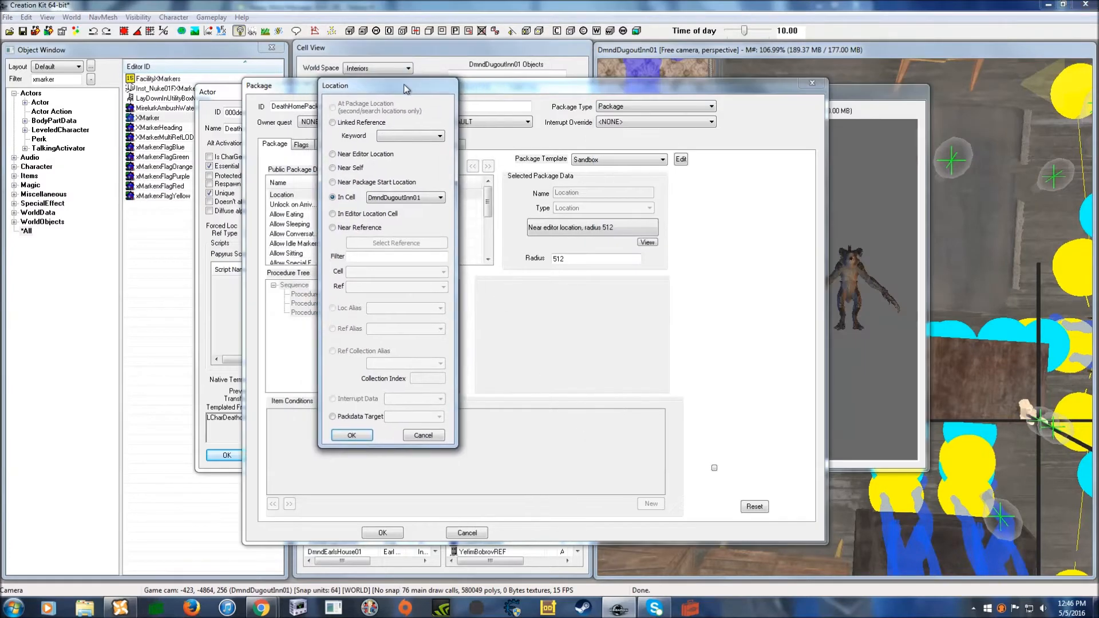
left_click(333, 229)
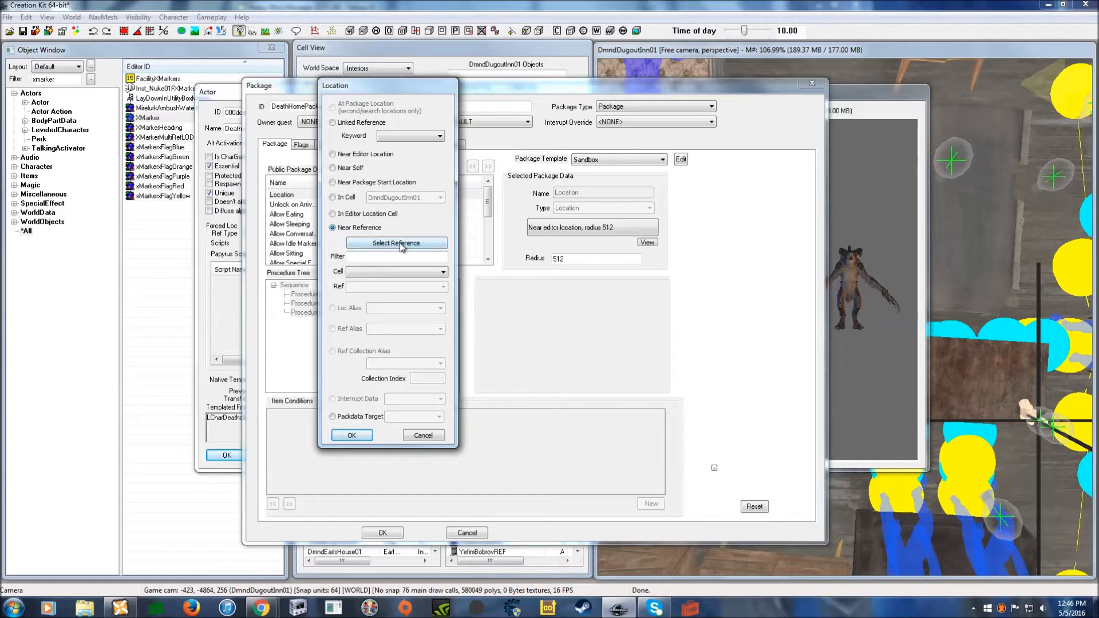
left_click(399, 243)
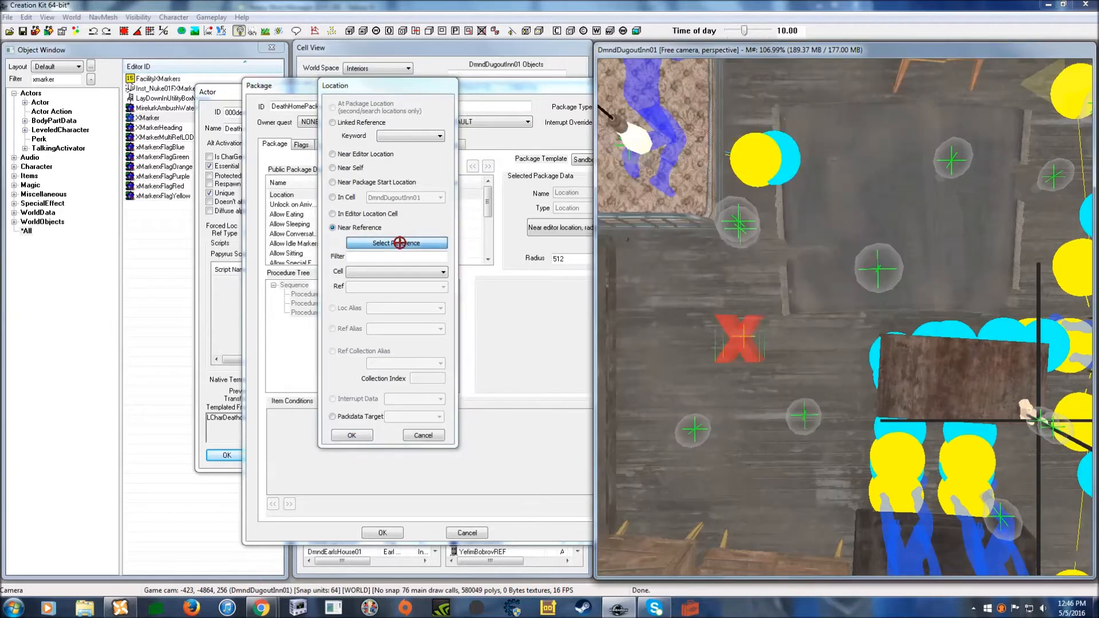
double_click(740, 337)
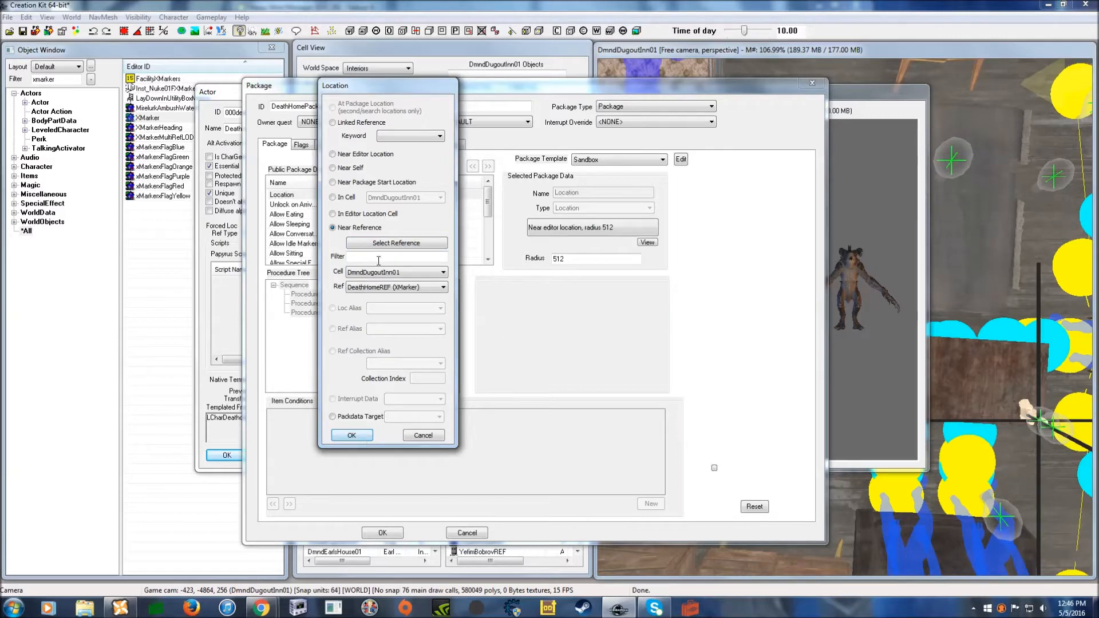
left_click(352, 436)
left_click_drag(582, 87, 542, 74)
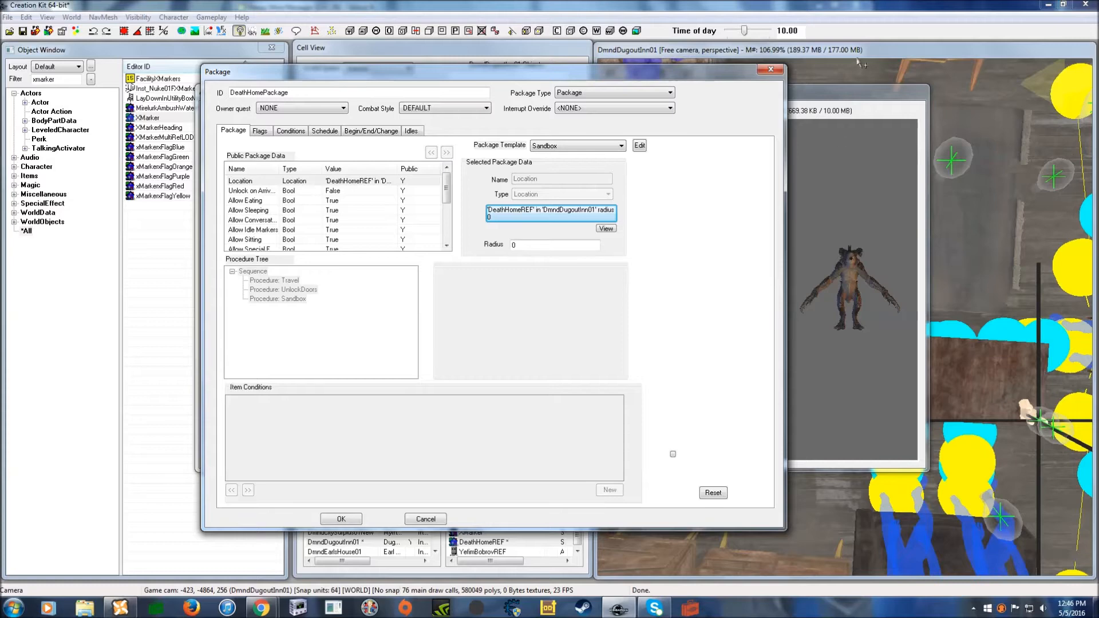
- Change the DeathHomePackage sandbox radius from 0 to 250
left_click_drag(714, 76, 663, 75)
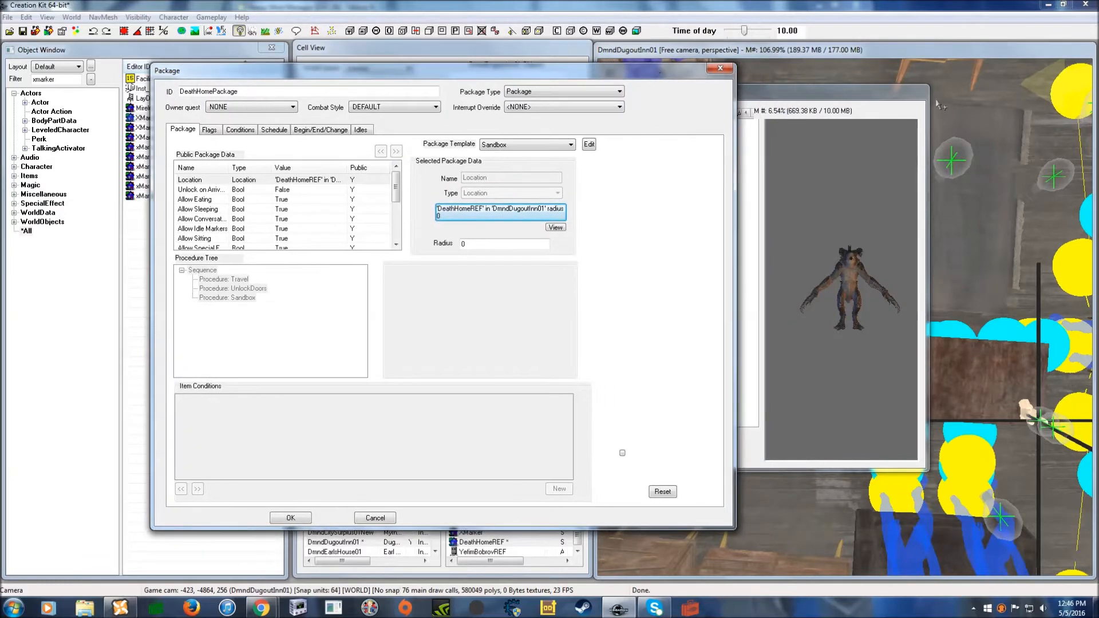
left_click(829, 53)
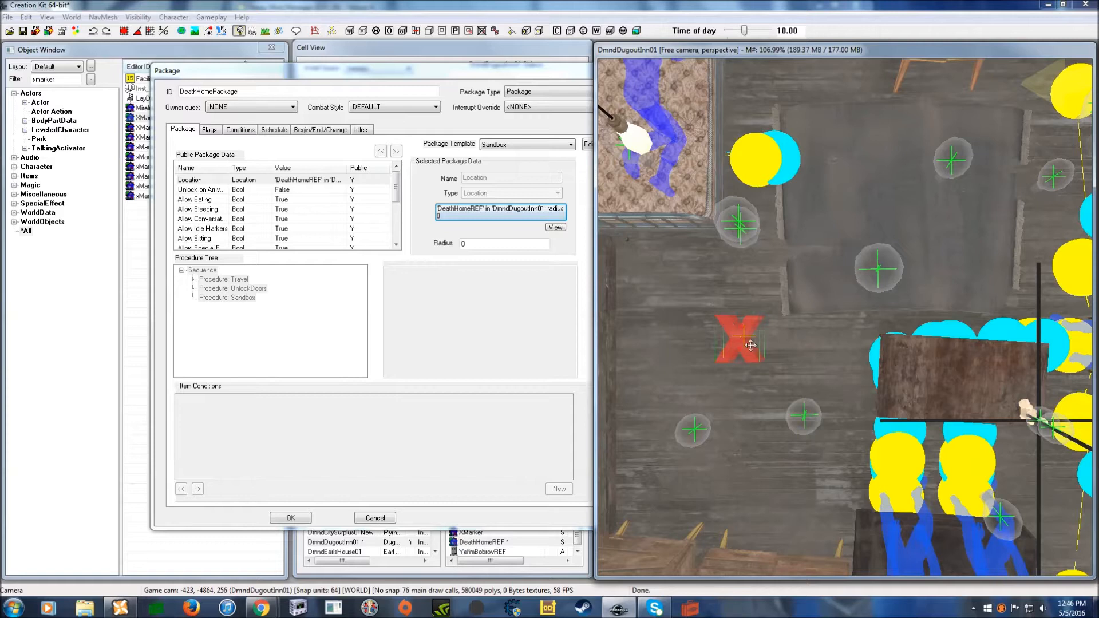
left_click(496, 246)
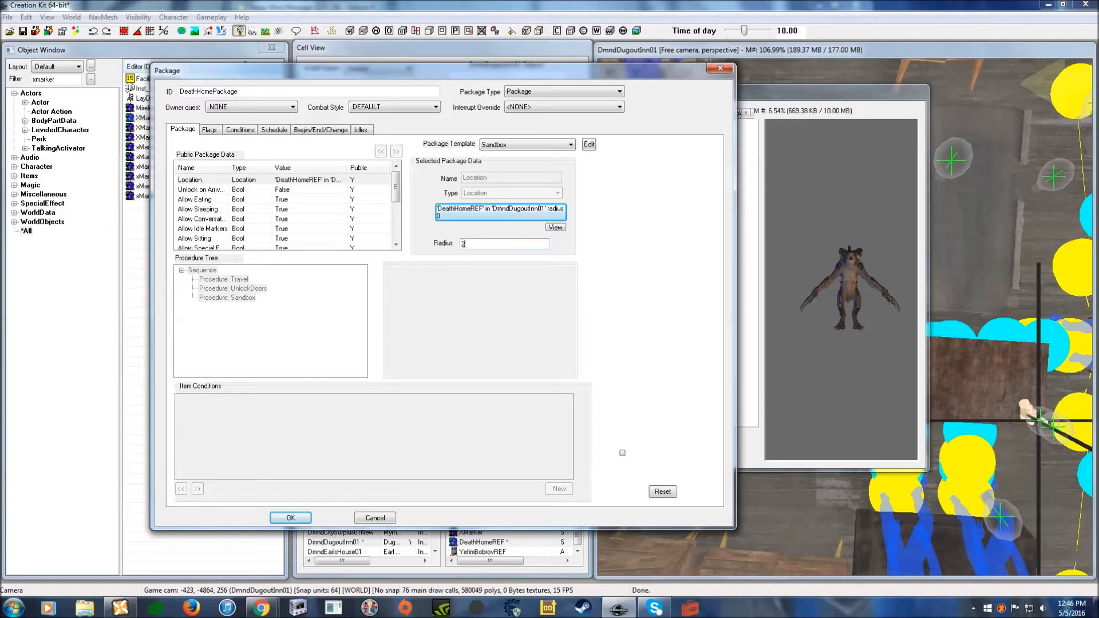
left_click_drag(509, 69, 454, 67)
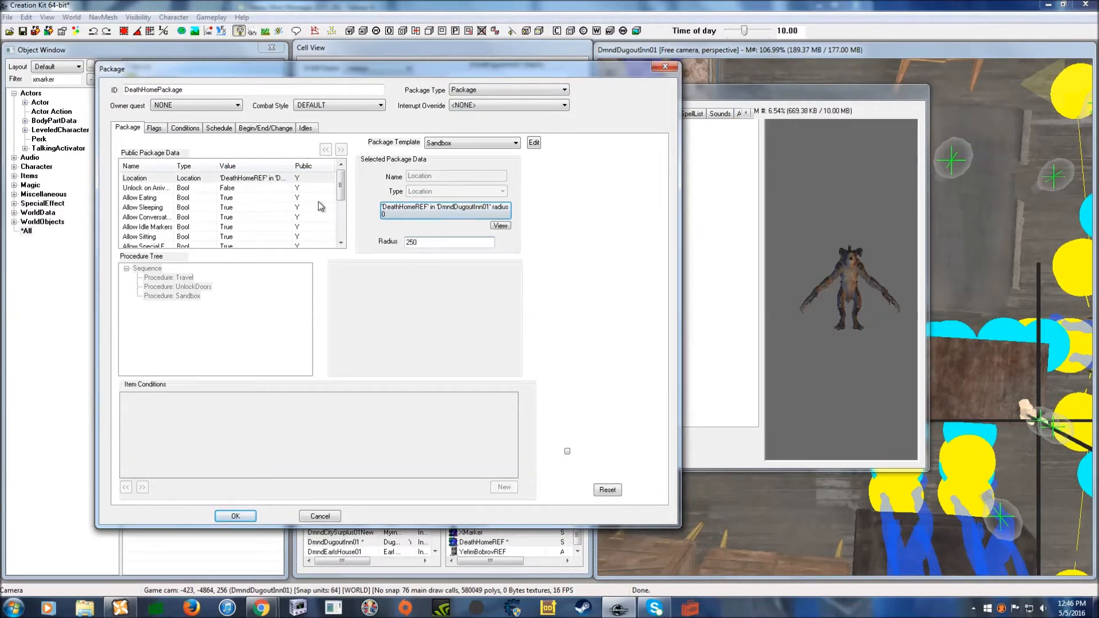
- Paste the DeathFollowGV GetGlobalValue condition into the package with value 0
left_click(188, 129)
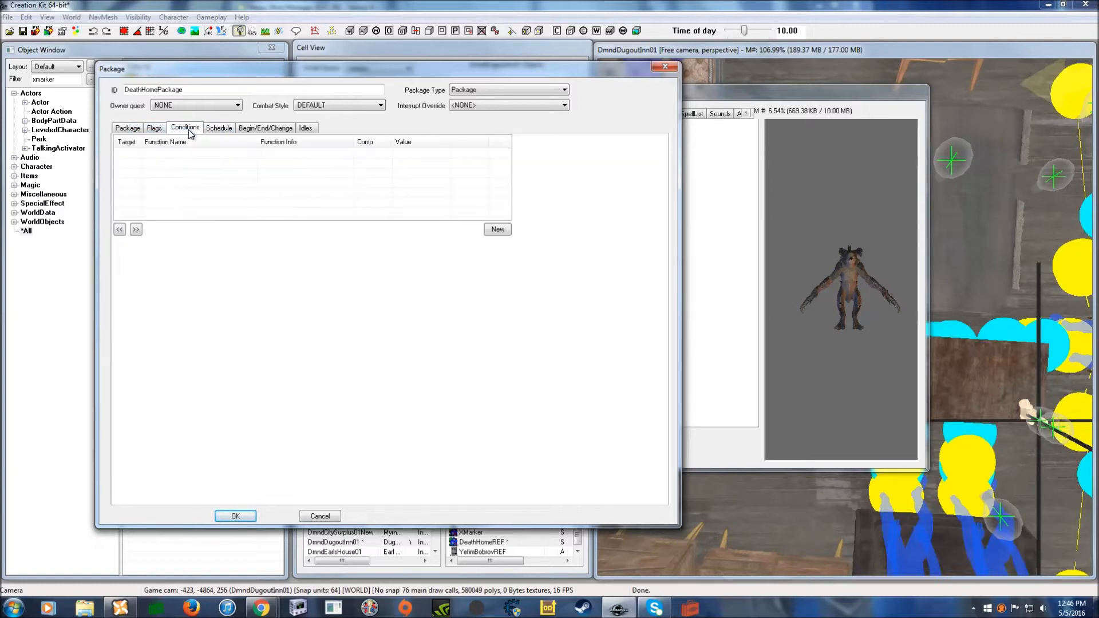
right_click(254, 178)
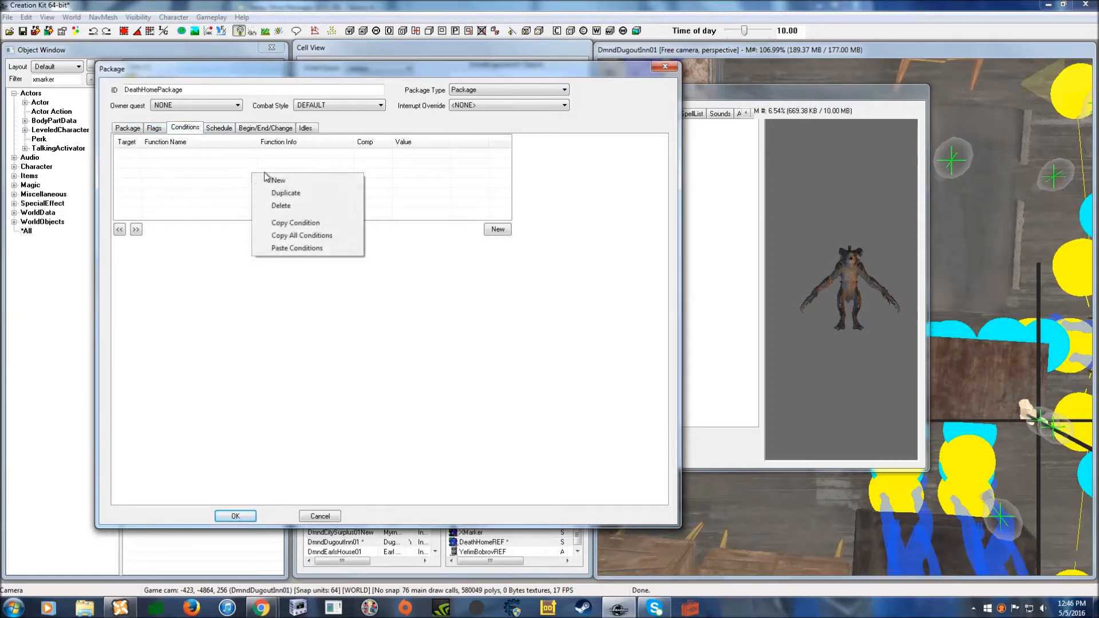
left_click(278, 180)
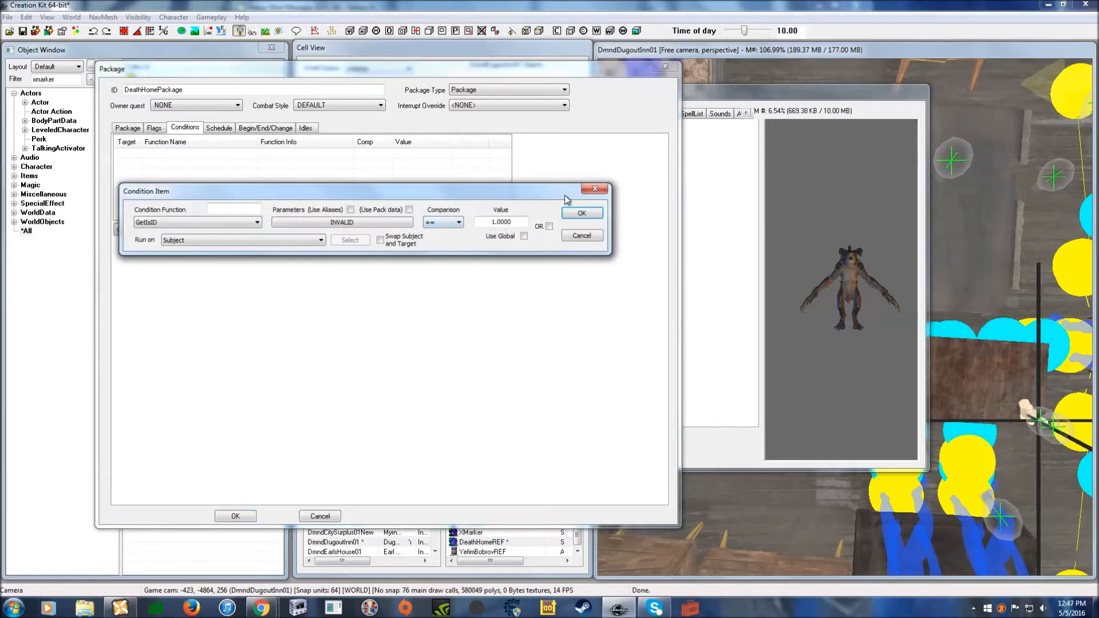
left_click(595, 189)
right_click(335, 185)
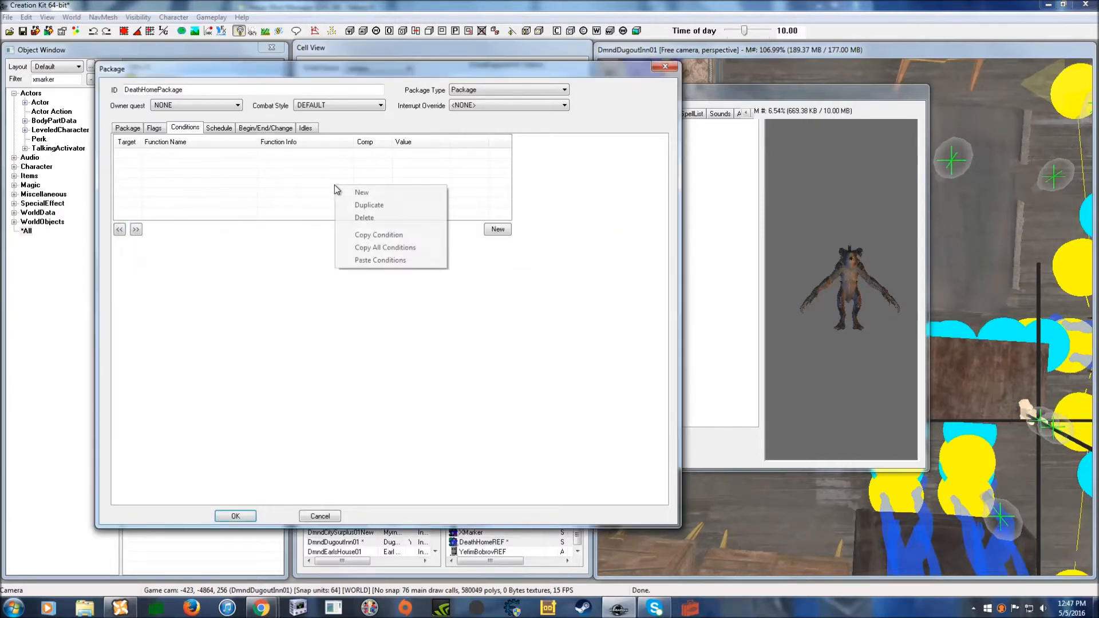
left_click(379, 260)
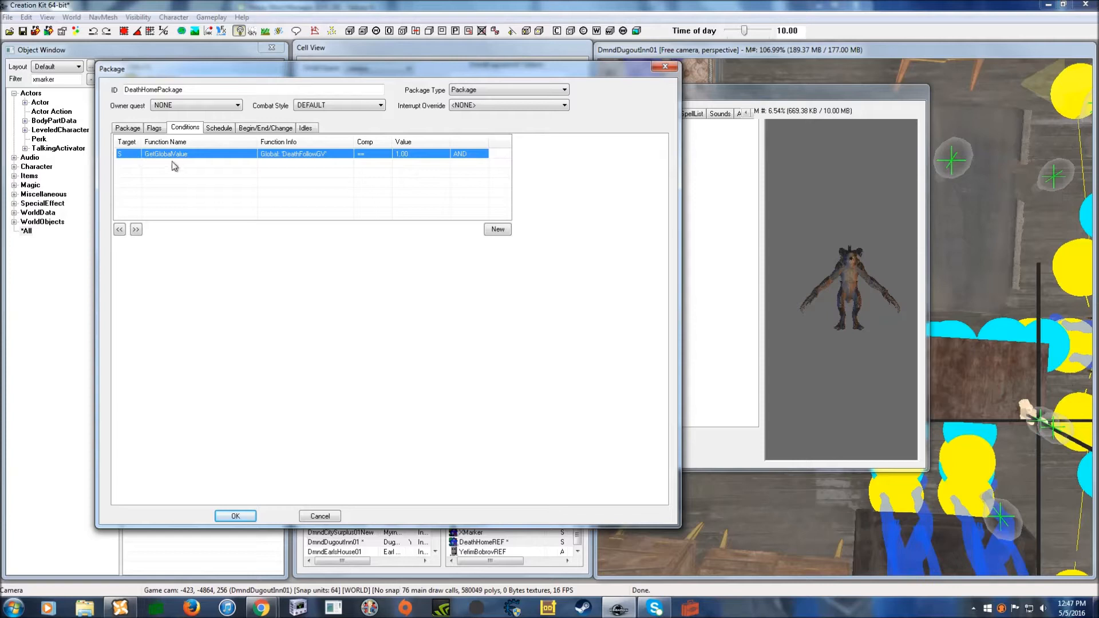
double_click(400, 154)
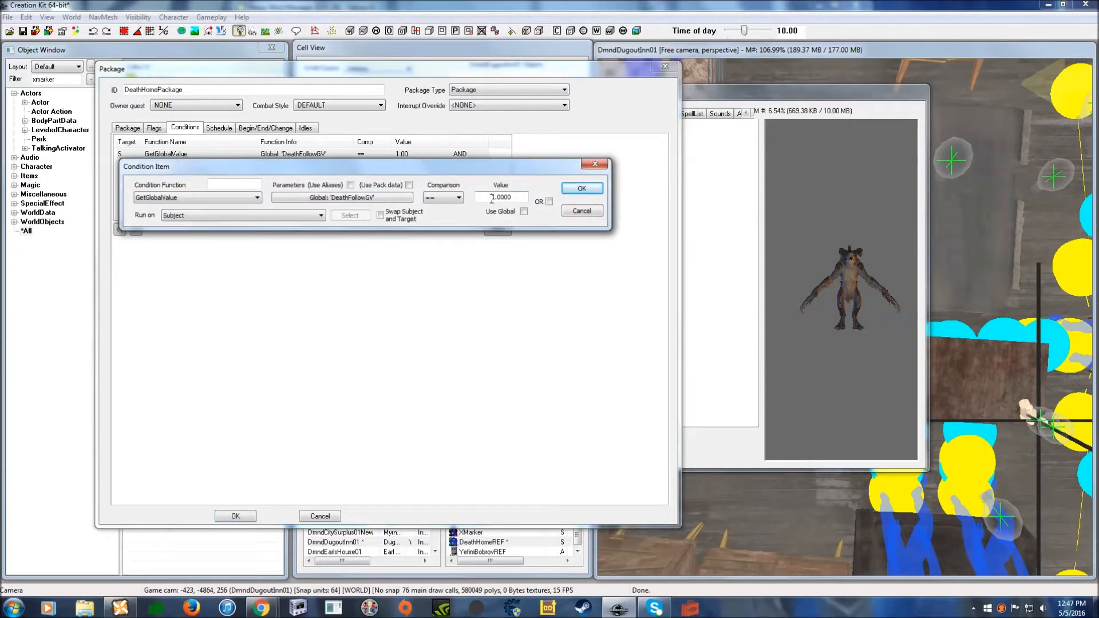
type("0")
left_click(581, 188)
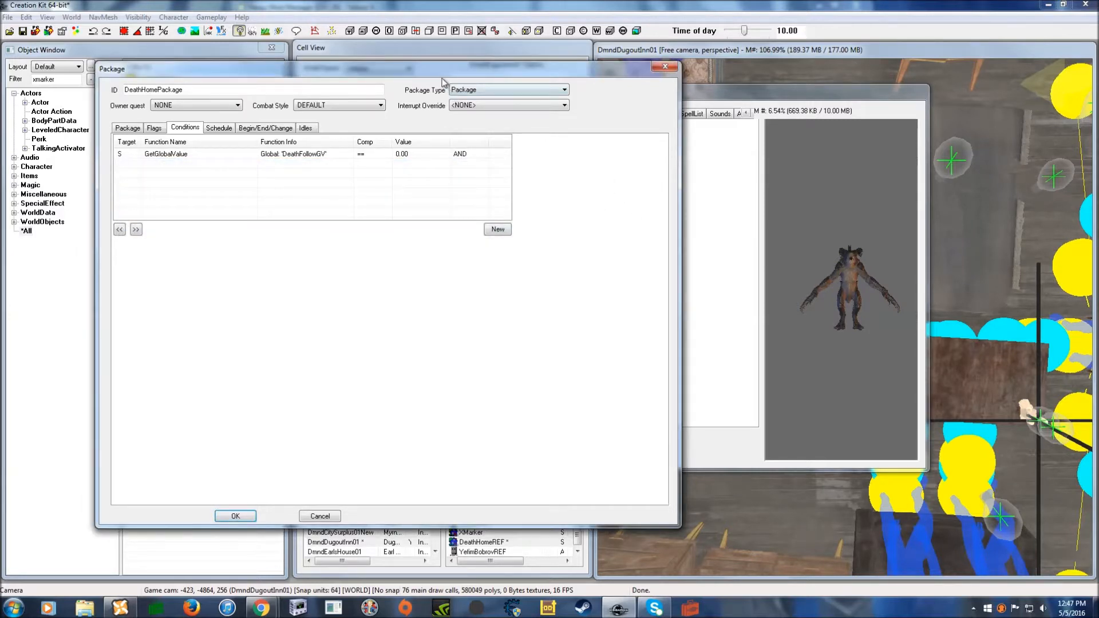
- Save DeathHomePackage so the Deathclaw lists three AI packages
left_click_drag(413, 70, 442, 64)
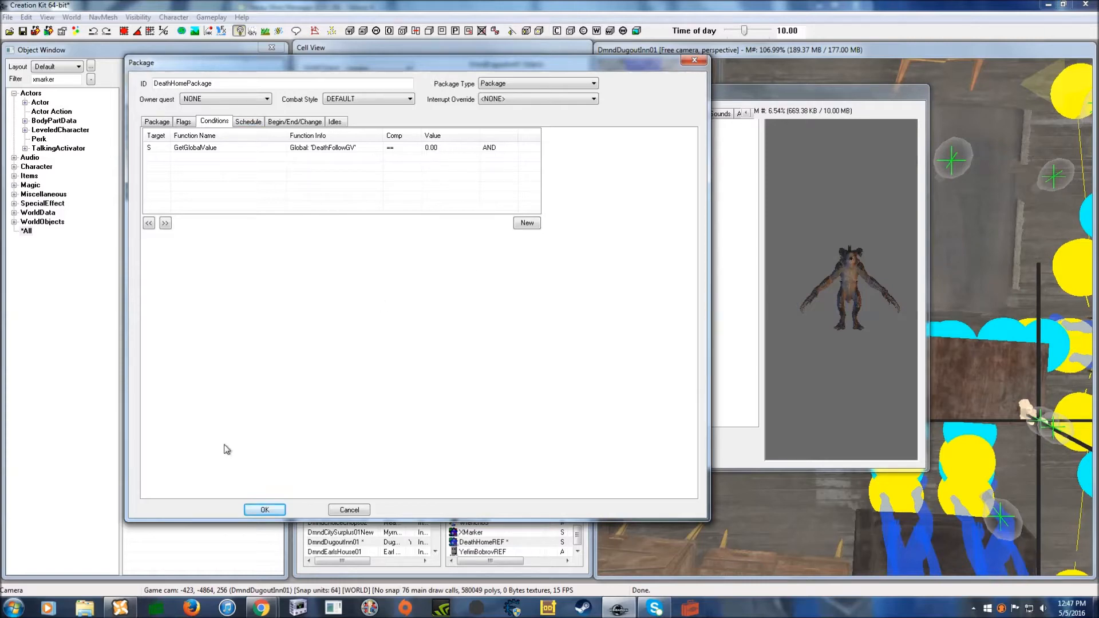
left_click(265, 509)
left_click_drag(457, 113, 435, 106)
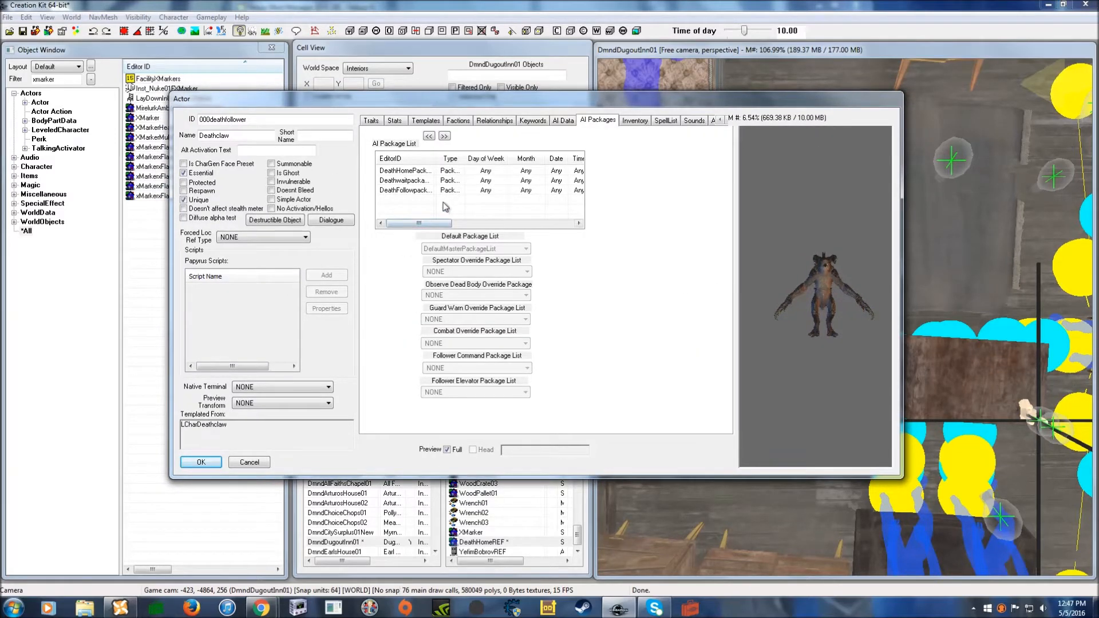
- Create a new AI package for the Deathclaw named FollowerSneakpackage
left_click_drag(440, 104, 449, 94)
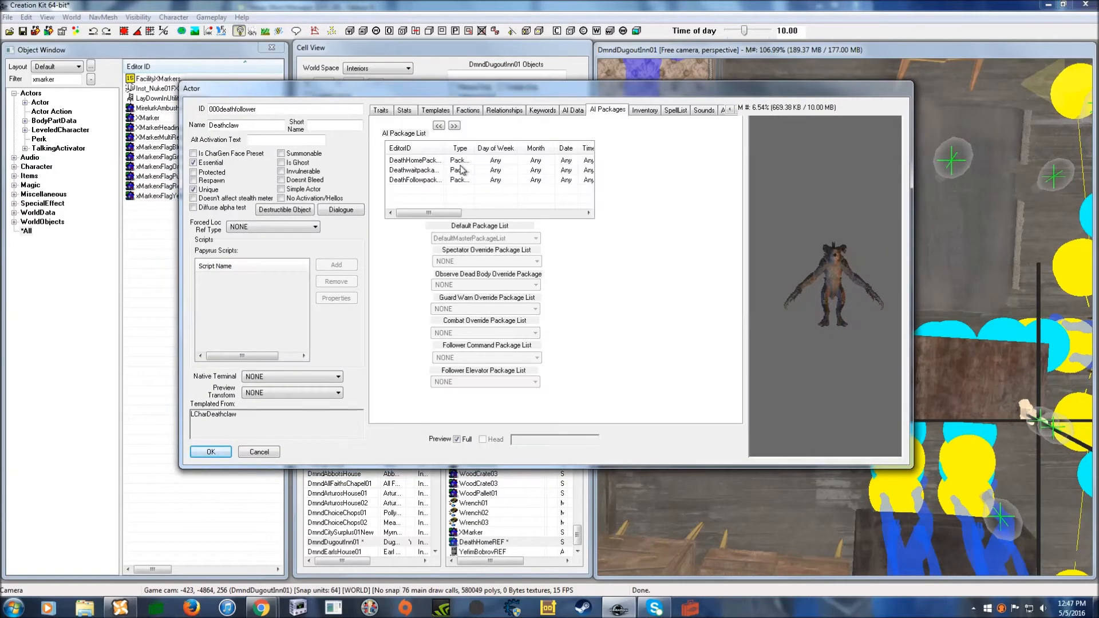
right_click(430, 193)
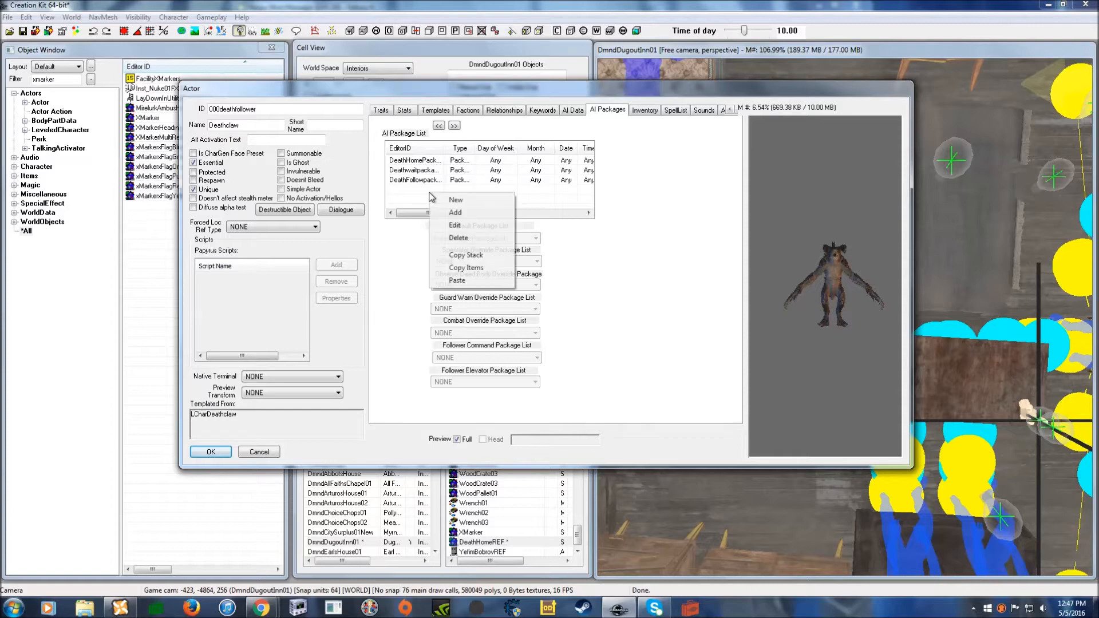
left_click(452, 200)
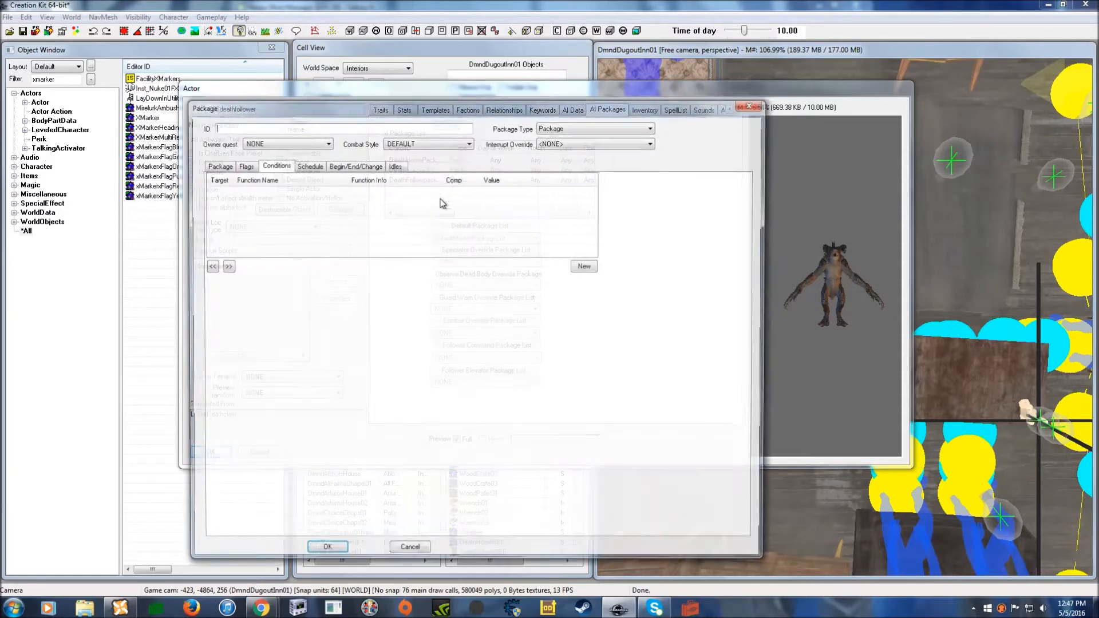
left_click(221, 165)
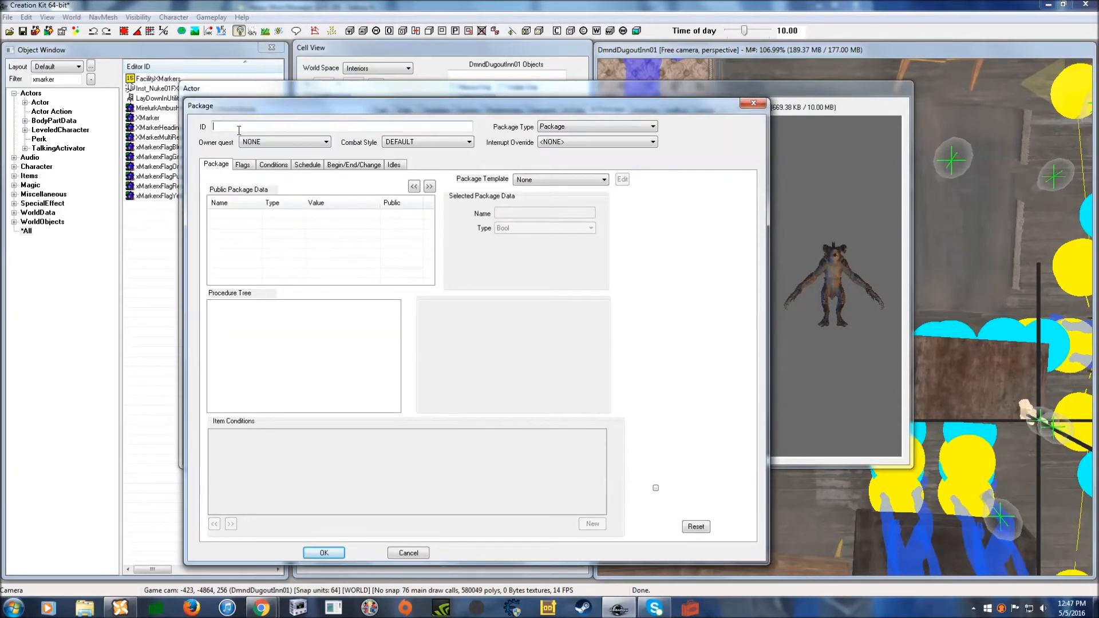
type("D")
type("ollowerSneakap")
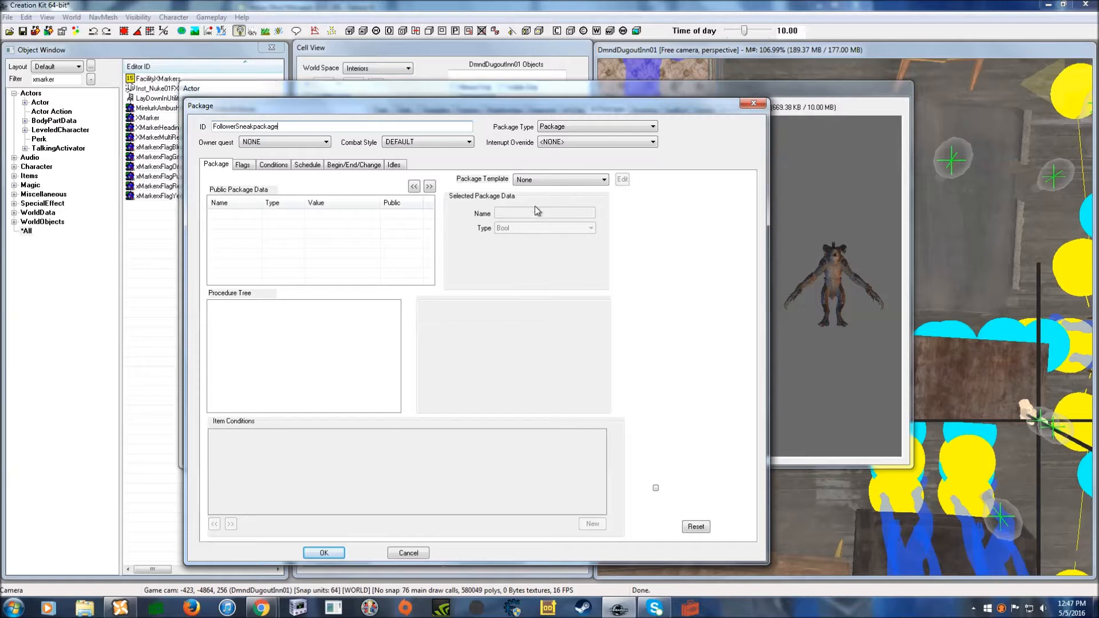
- Base the package on the FollowPlayer template with a Go Home radius of 250
left_click(538, 180)
scroll(578, 279, "down", 2)
left_click(551, 399)
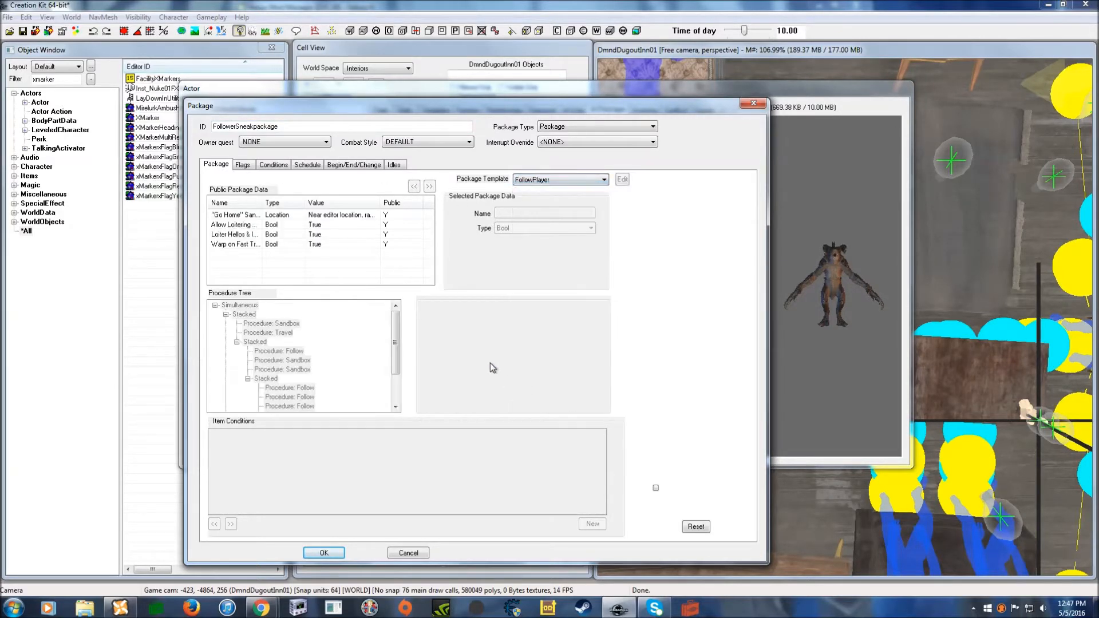
left_click(246, 217)
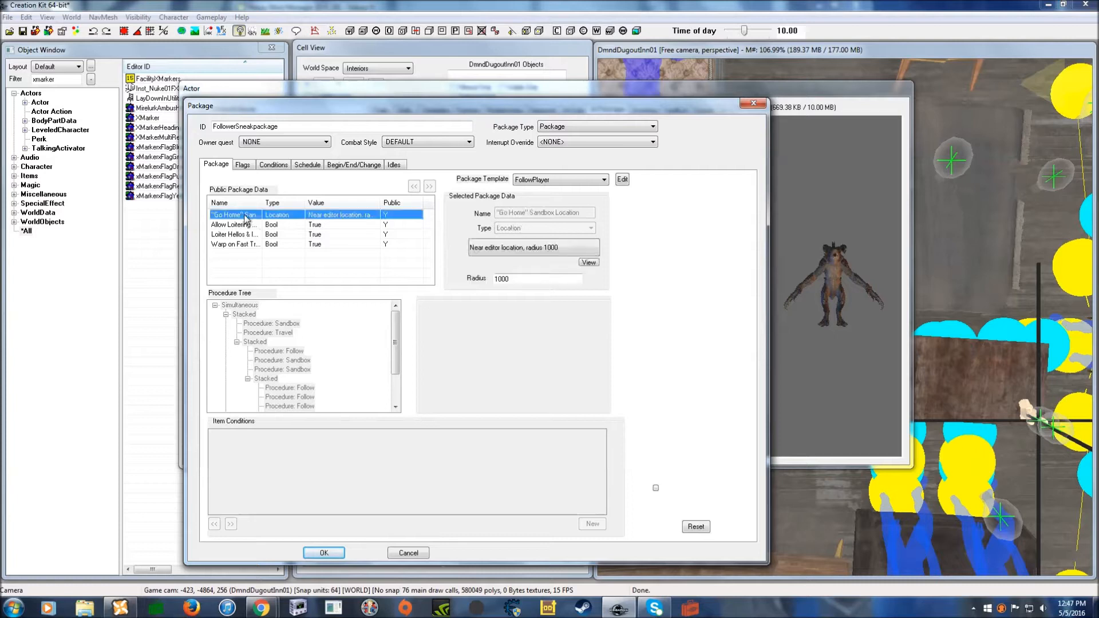
left_click_drag(532, 277, 470, 280)
type("250")
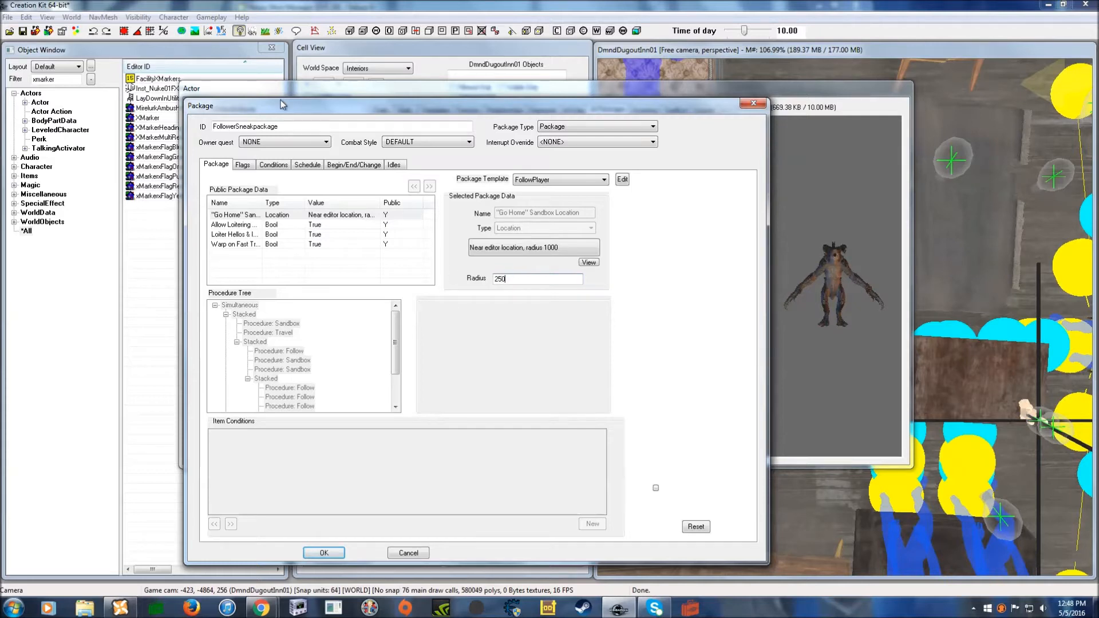
- Turn on the package's Always Sneak flag
left_click_drag(279, 103, 283, 91)
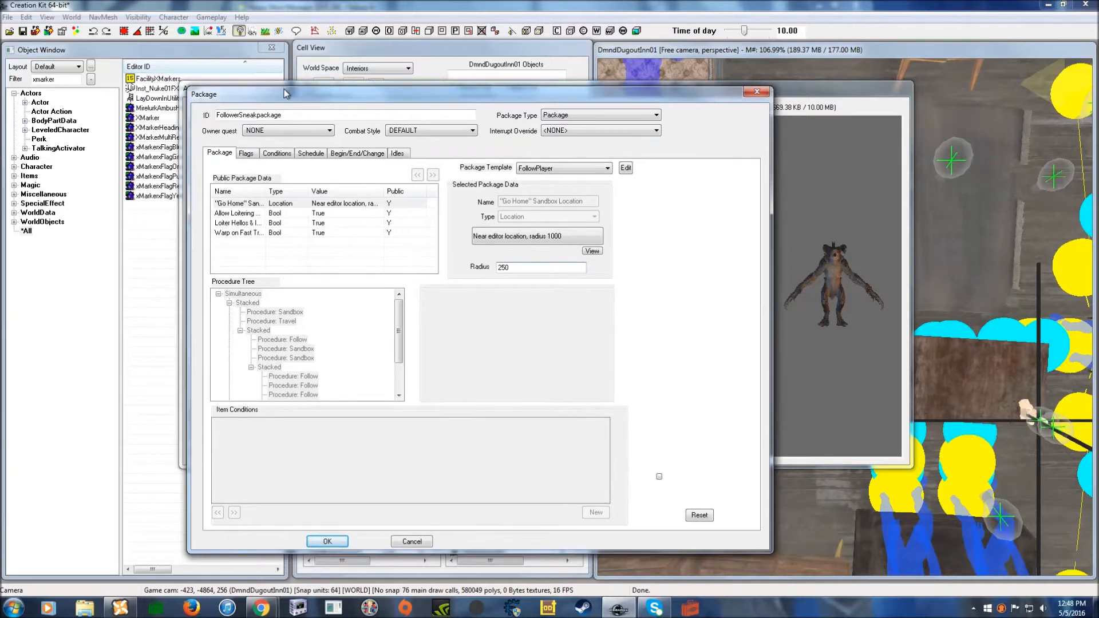
left_click(247, 154)
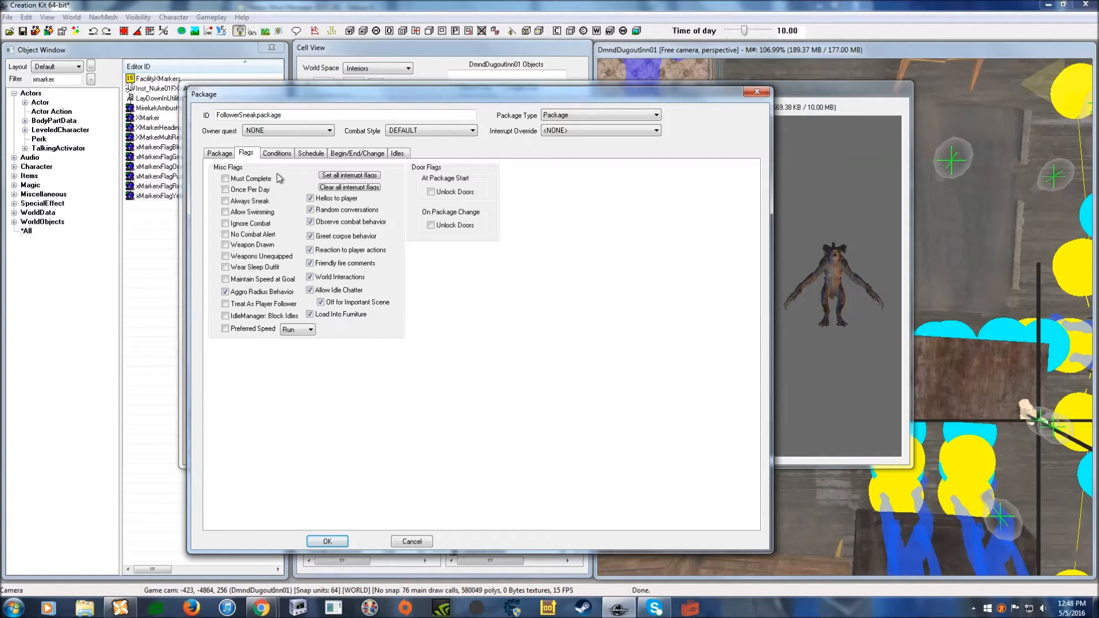
left_click(225, 200)
- Paste the DeathFollowGV == 1.00 condition into the package
left_click(277, 155)
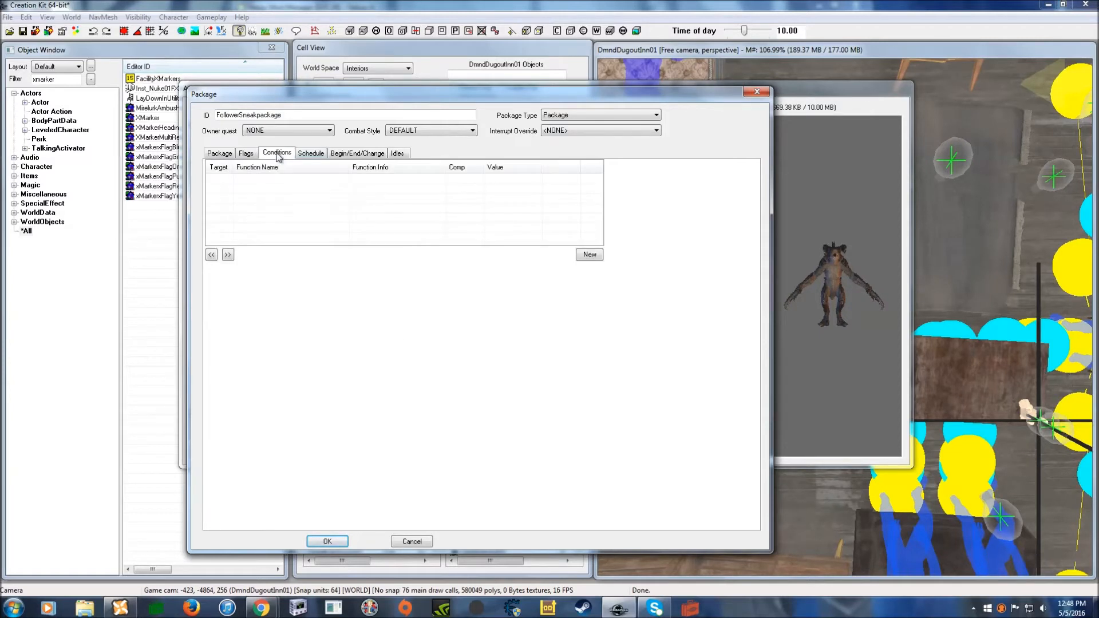
right_click(442, 187)
left_click(472, 267)
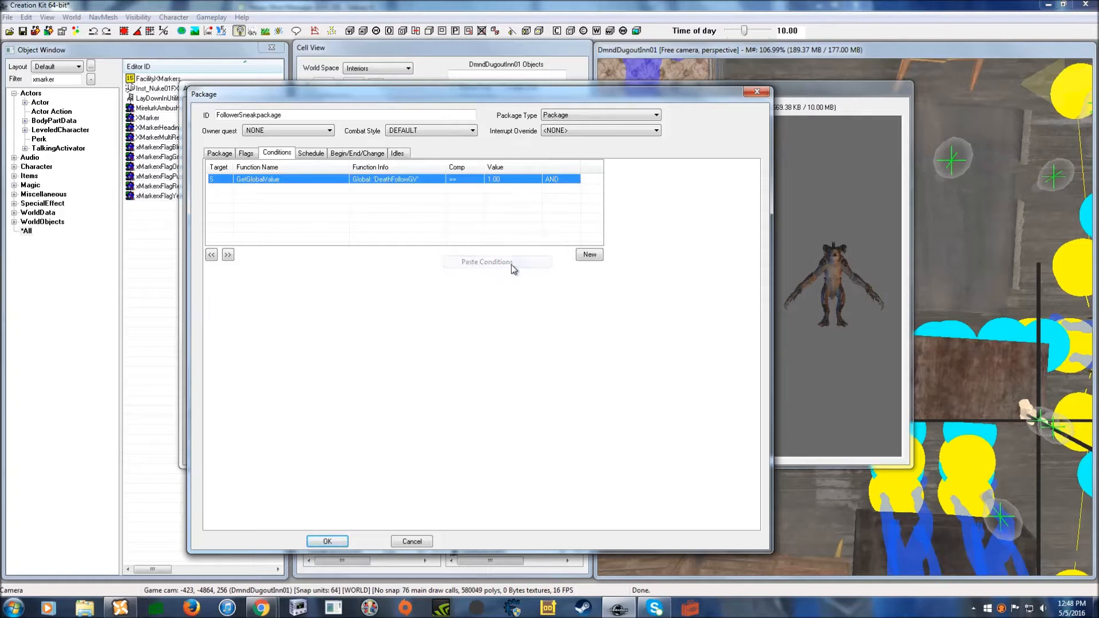
double_click(520, 179)
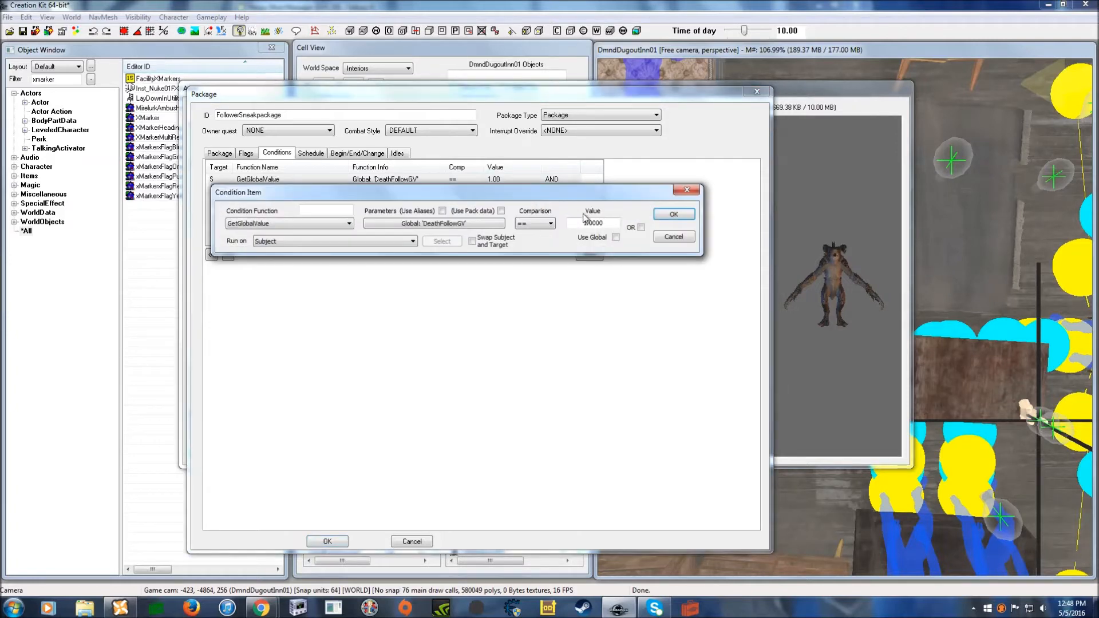
left_click(673, 214)
- Add an IsSneaking condition run on the Player
right_click(445, 211)
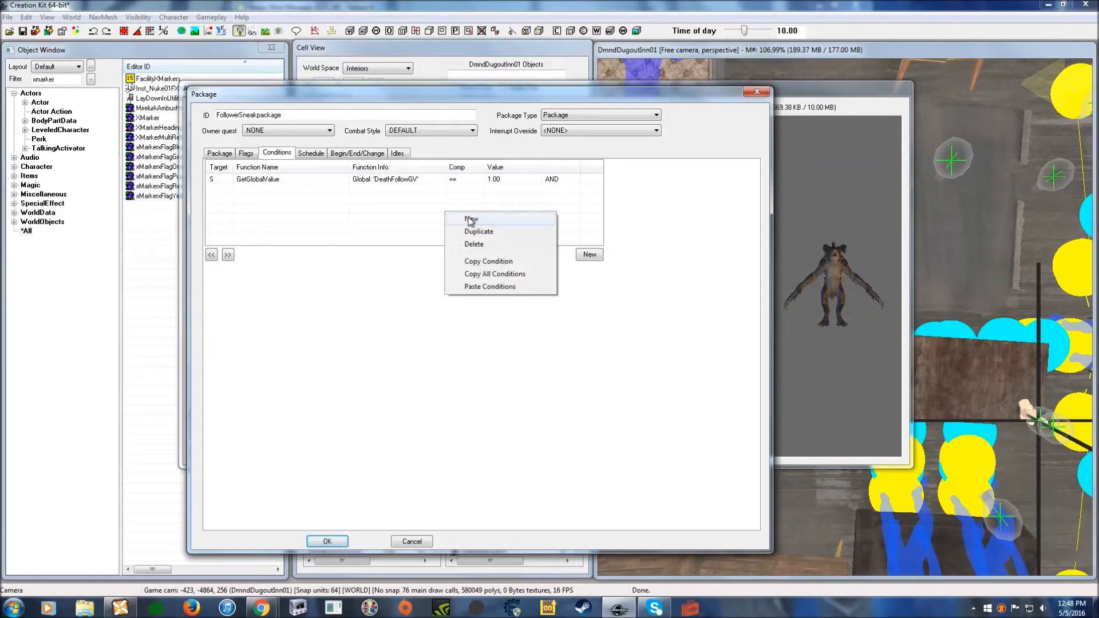
left_click(471, 219)
left_click(330, 263)
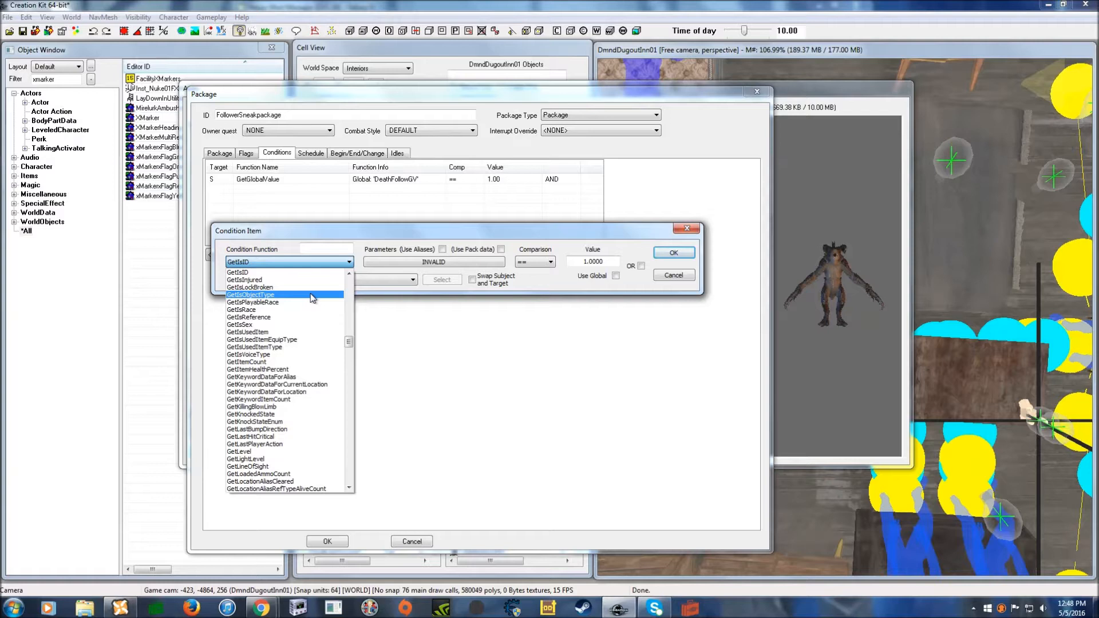
type("iss")
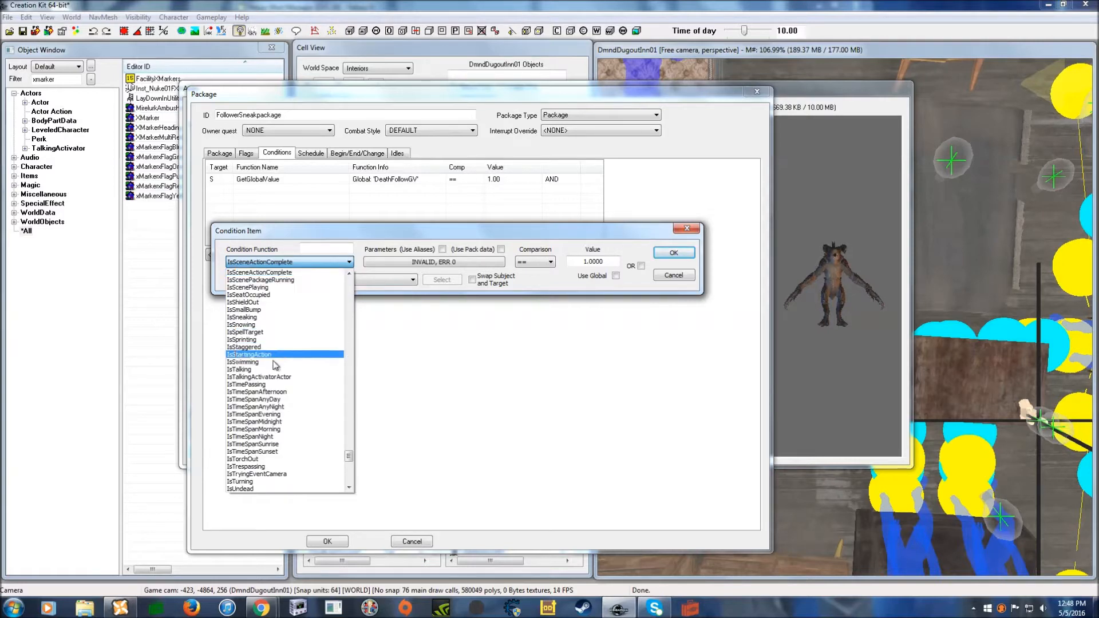
left_click(270, 318)
left_click_drag(366, 232, 379, 228)
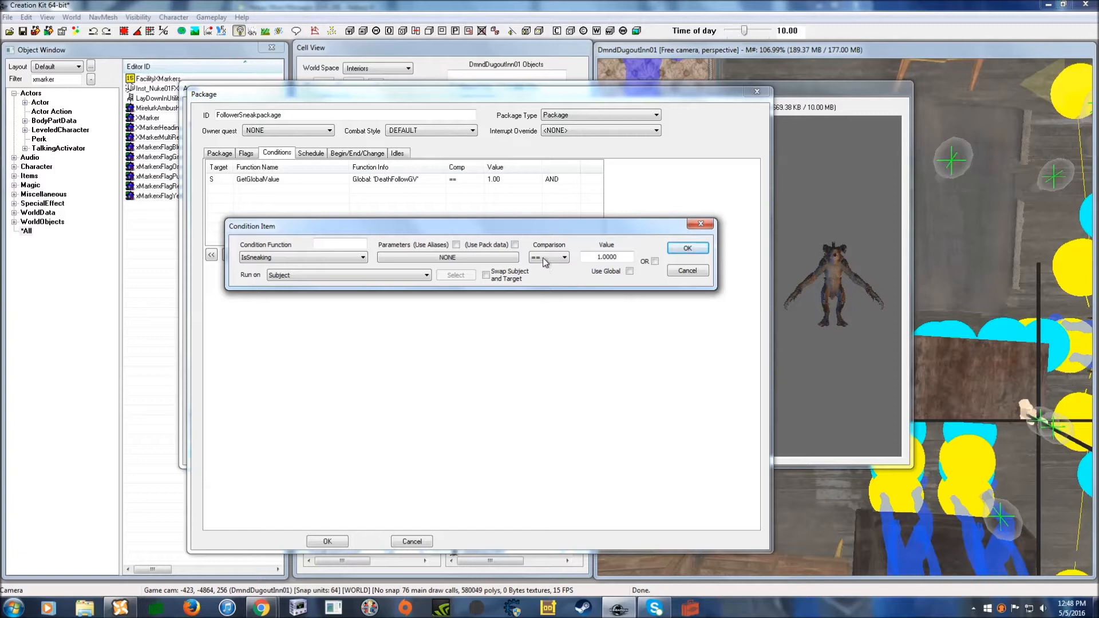
left_click(362, 273)
left_click(308, 372)
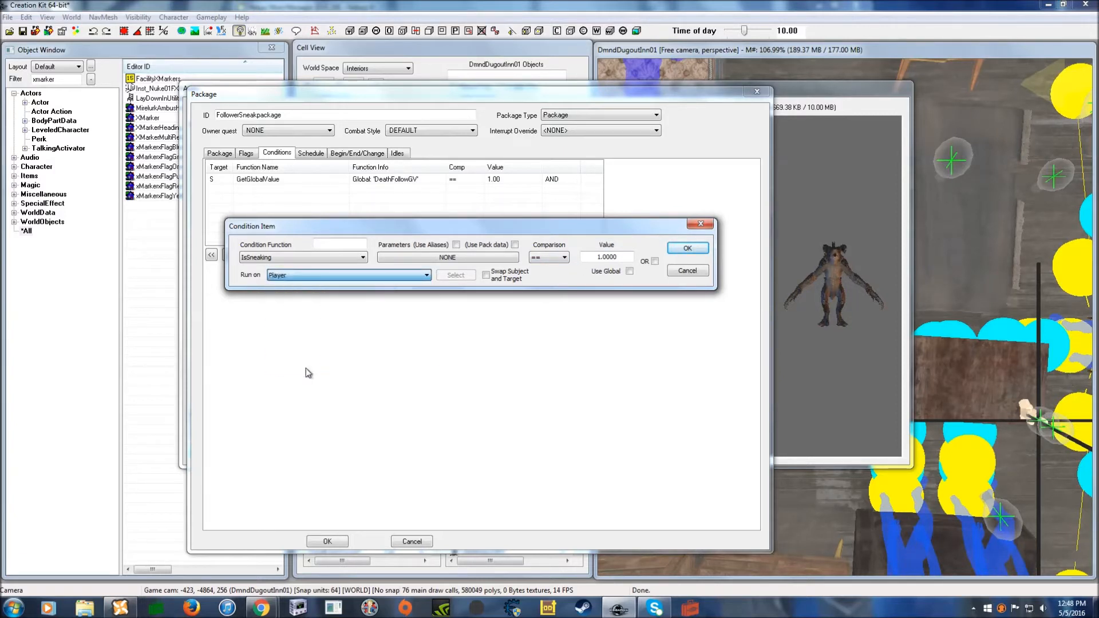
left_click(690, 249)
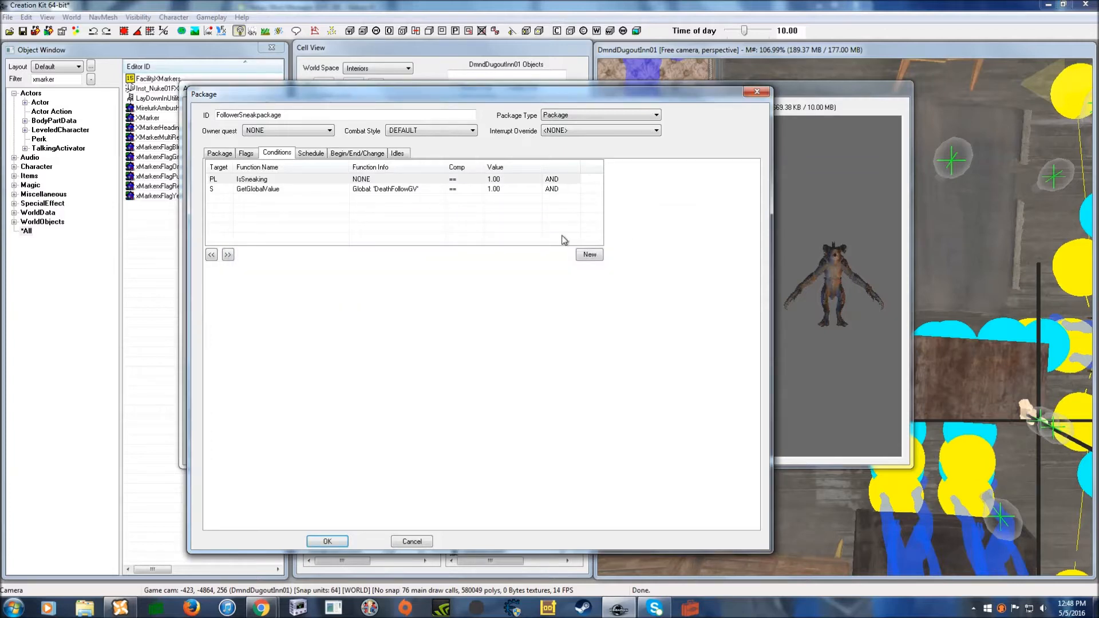
- Review the package flags and its DeathFollowGV and IsSneaking conditions
left_click_drag(416, 96, 427, 79)
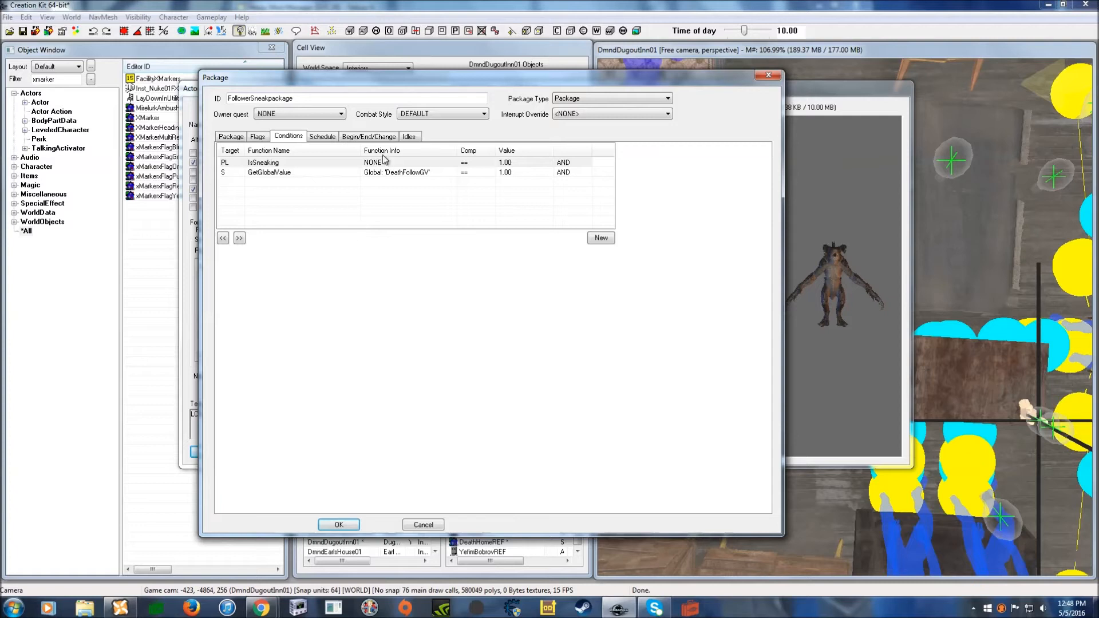
left_click(259, 137)
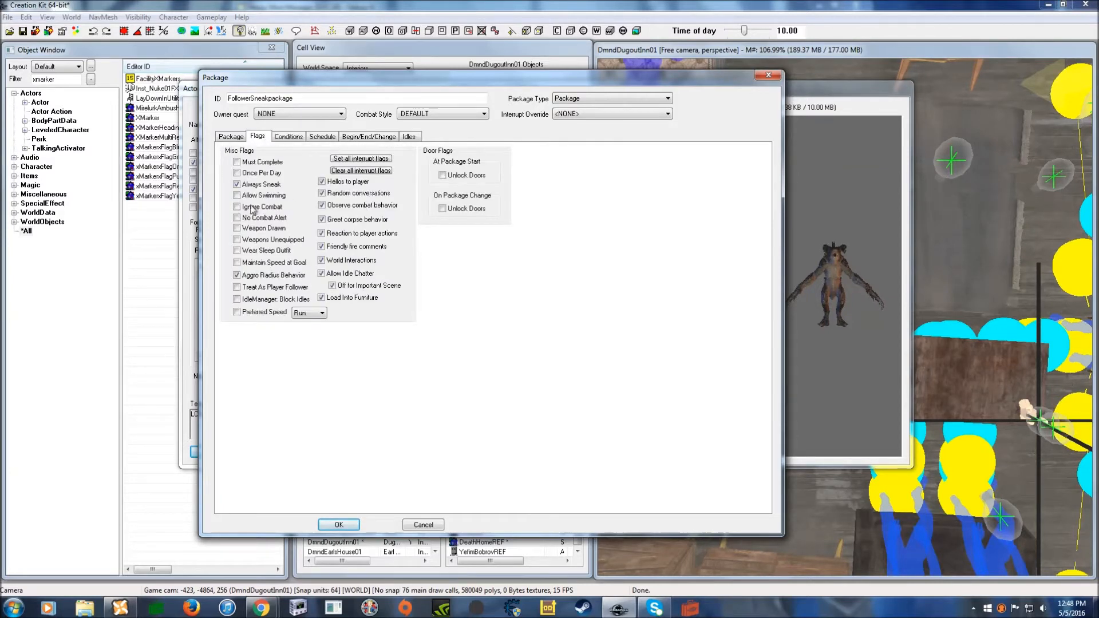
left_click(288, 138)
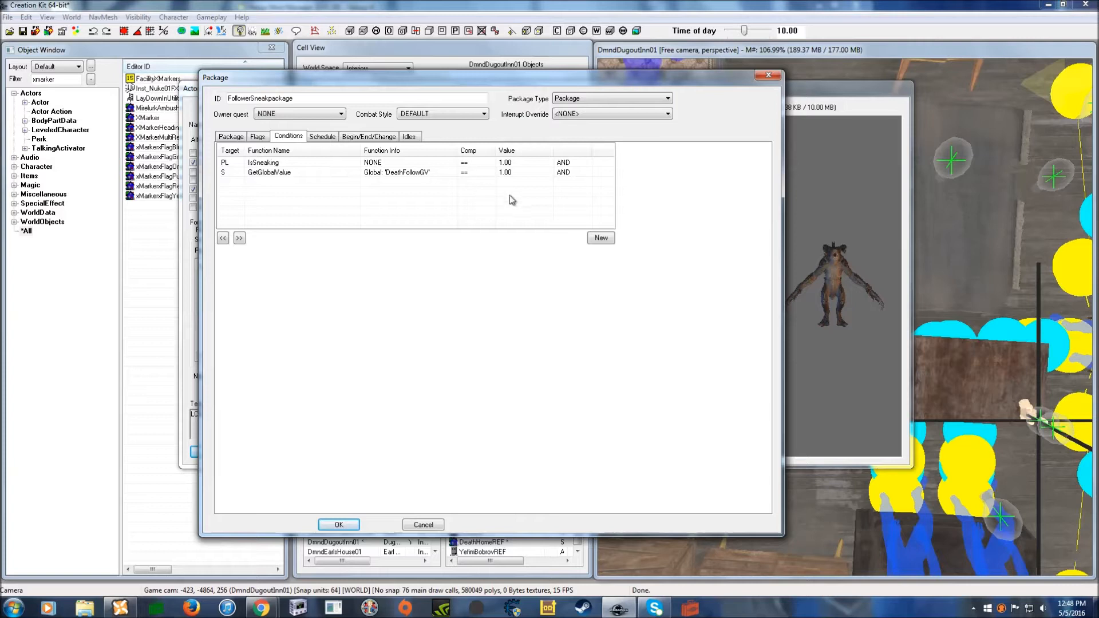
left_click(443, 172)
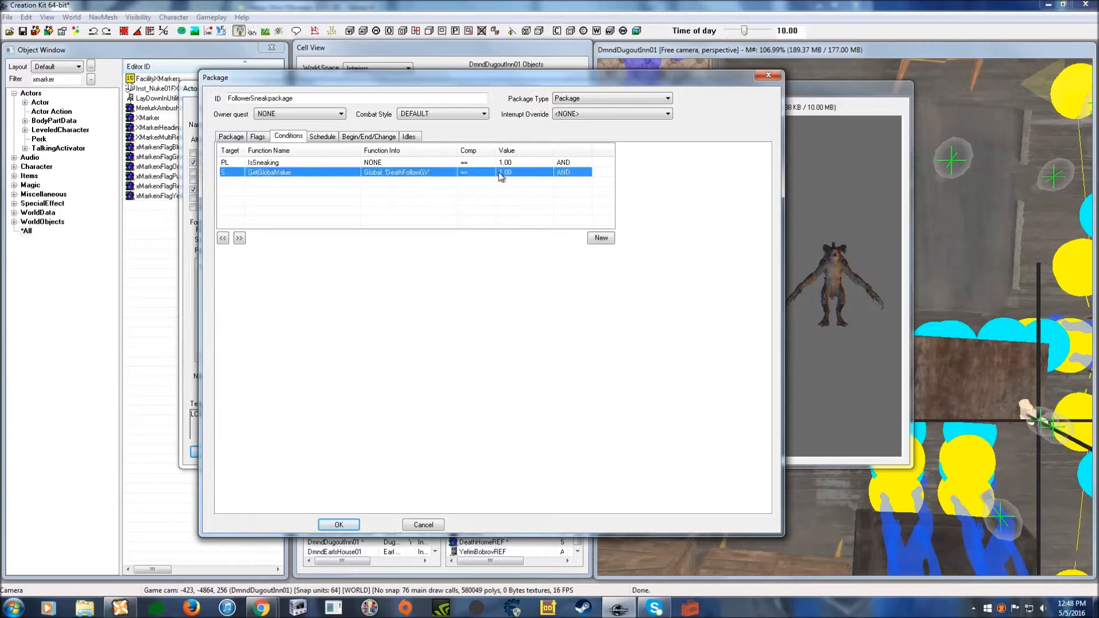
left_click(425, 164)
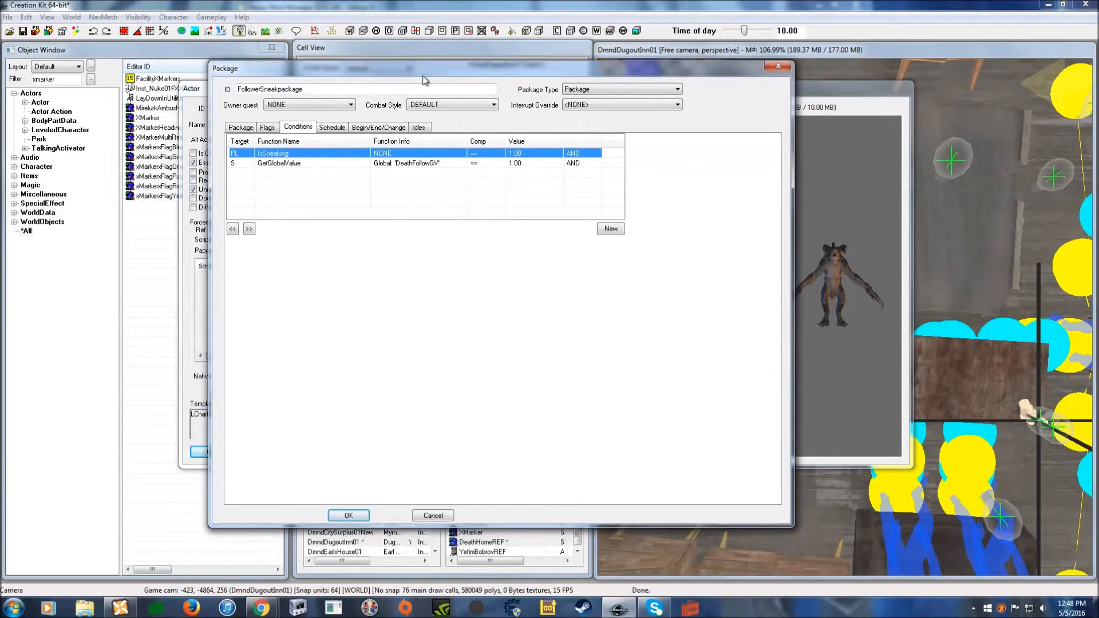
left_click_drag(335, 86, 361, 67)
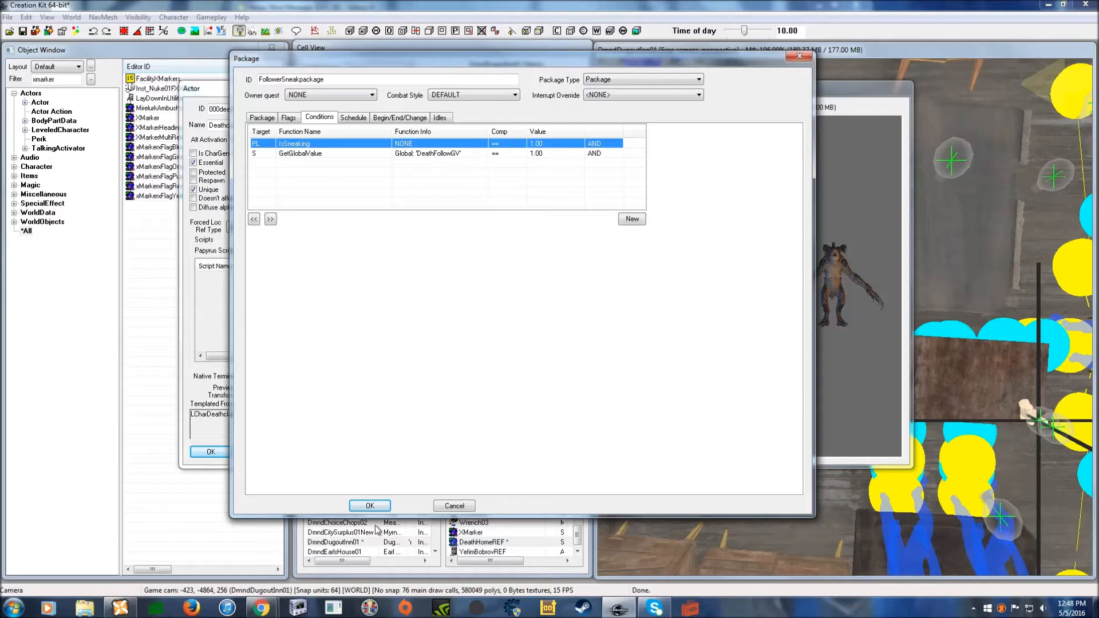
- Save FollowerSneakpackage, delete it from the Deathclaw's package list, and save the actor
left_click(369, 506)
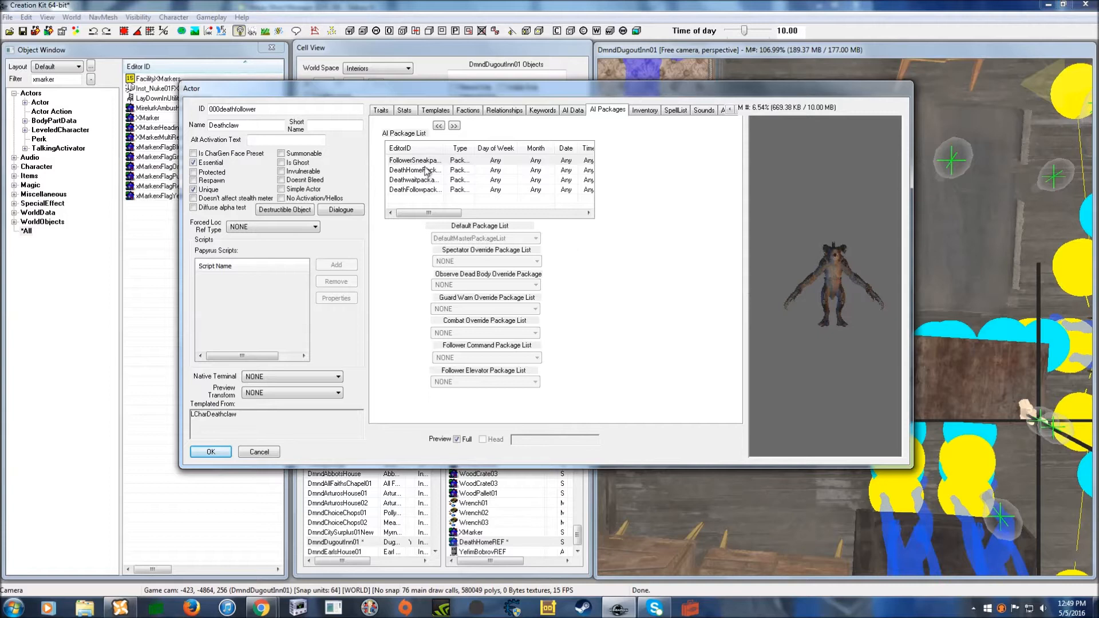
left_click(444, 160)
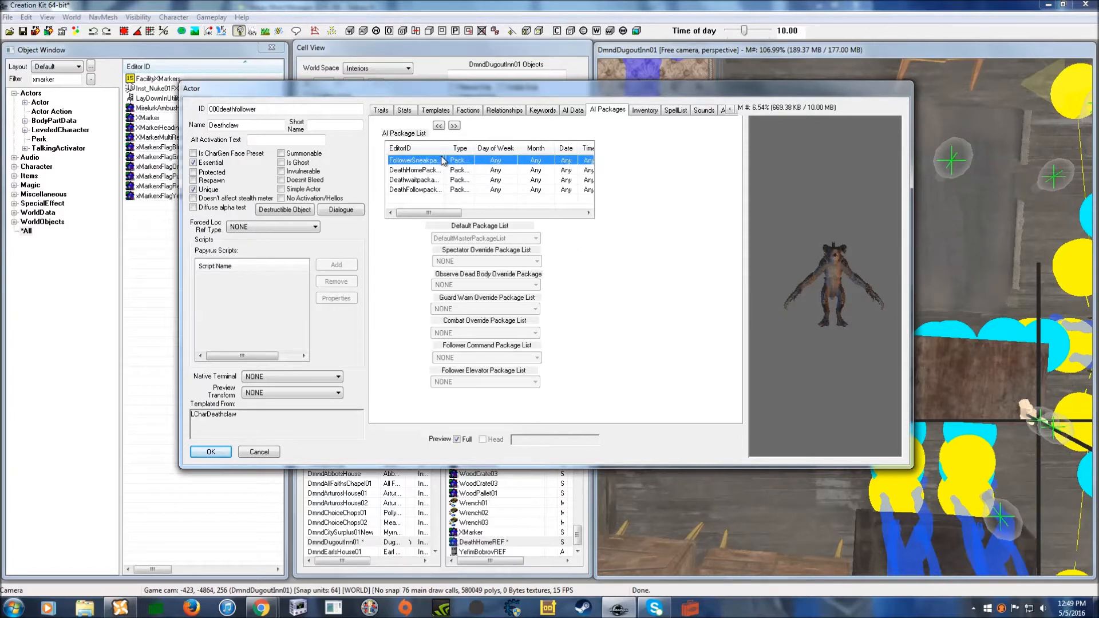
key("Delete")
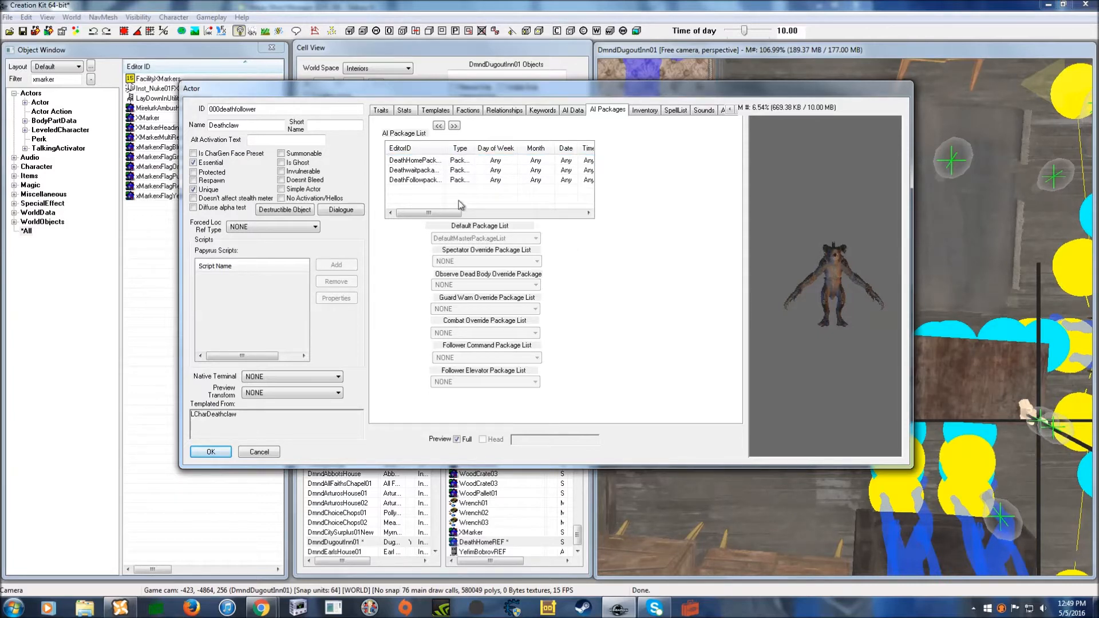
mouse_move(386, 92)
left_mouse_down()
mouse_move(410, 87)
mouse_move(387, 86)
left_mouse_up()
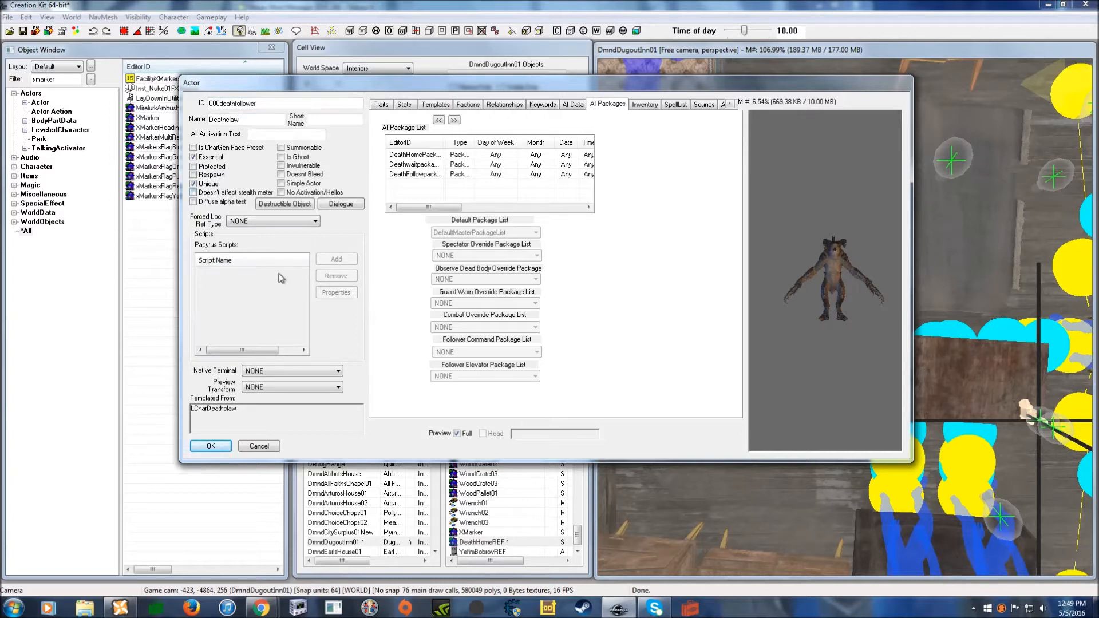
left_click(207, 451)
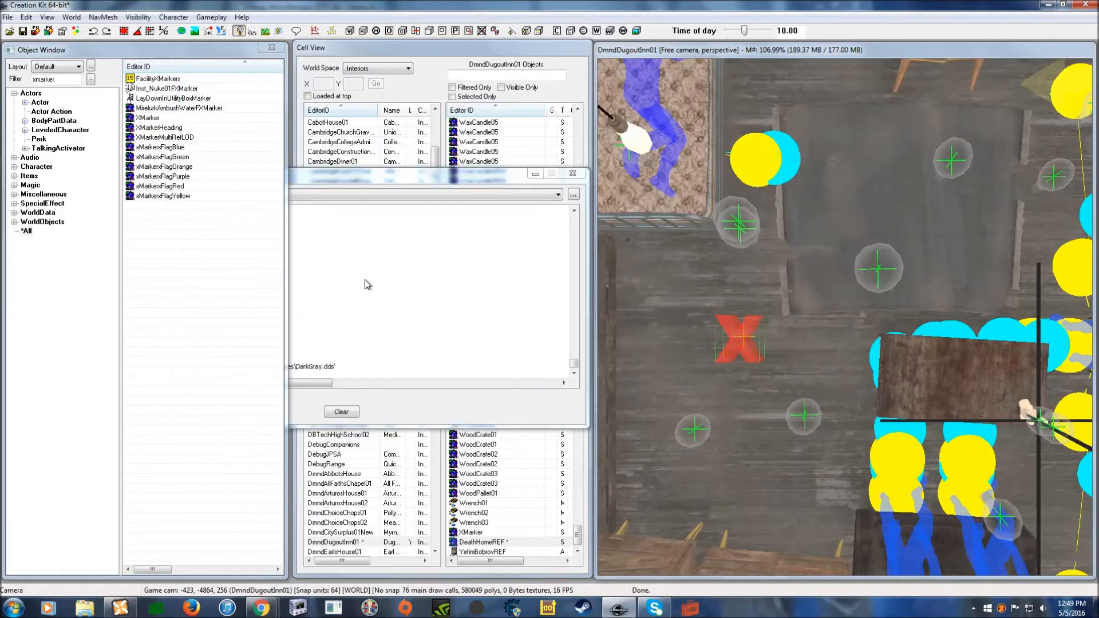
- Clear the xmarker filter and place the 000deathfollower actor in the cell
left_click(39, 102)
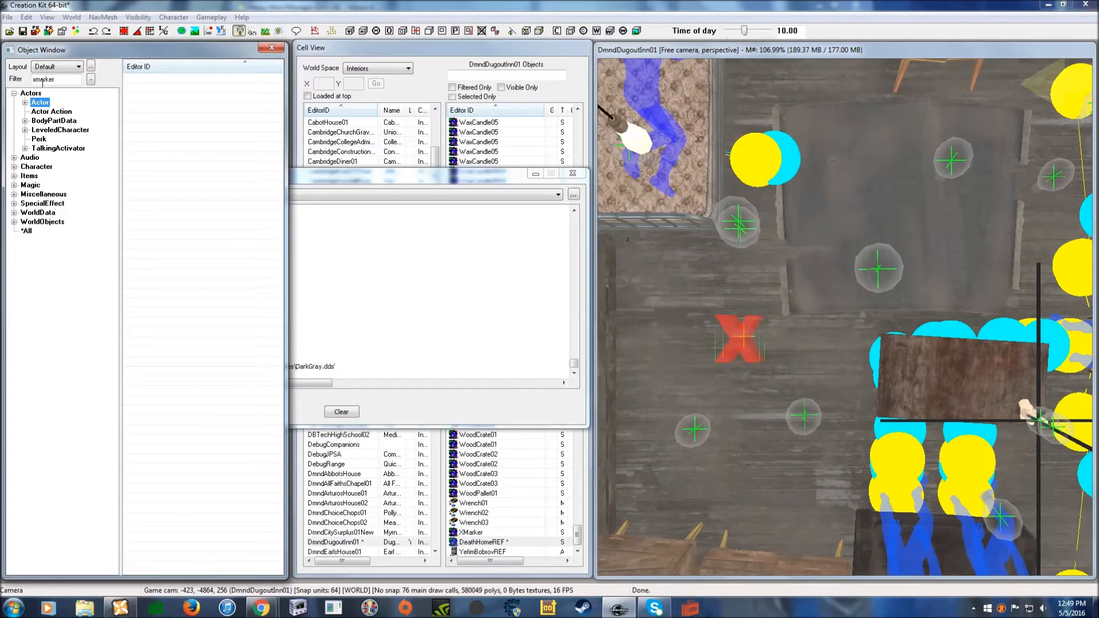
left_click_drag(55, 80, 13, 80)
key("BackSpace")
mouse_move(171, 79)
left_mouse_down()
mouse_move(789, 393)
mouse_move(771, 365)
mouse_move(776, 385)
mouse_move(788, 365)
mouse_move(800, 370)
mouse_move(772, 441)
left_mouse_up()
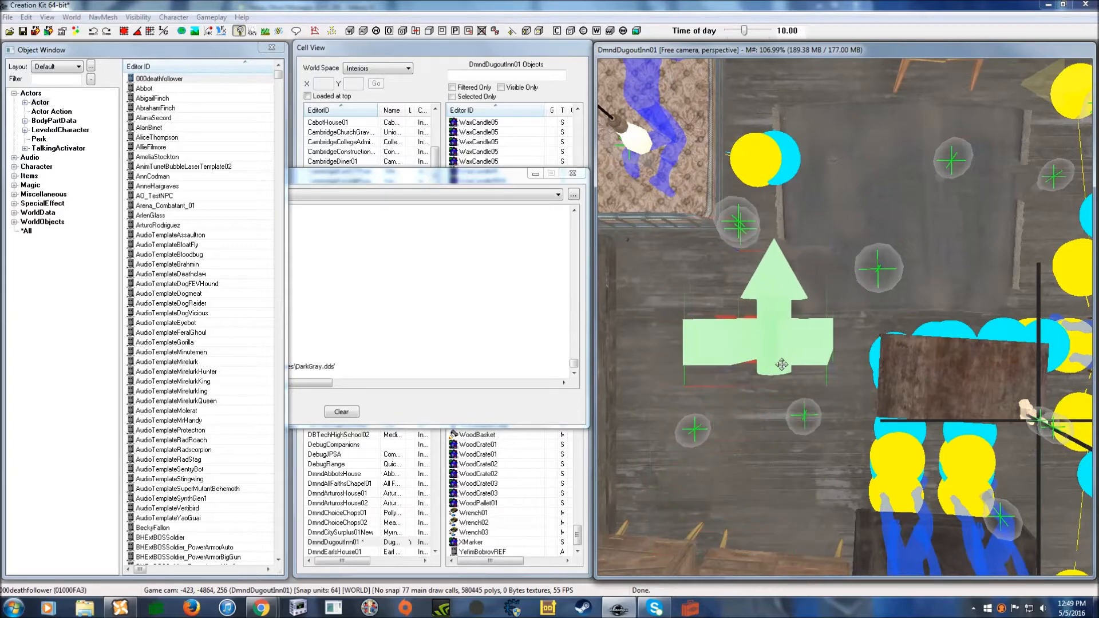
- Minimize the Warnings log and list the quest records in the Object Window
left_click(535, 173)
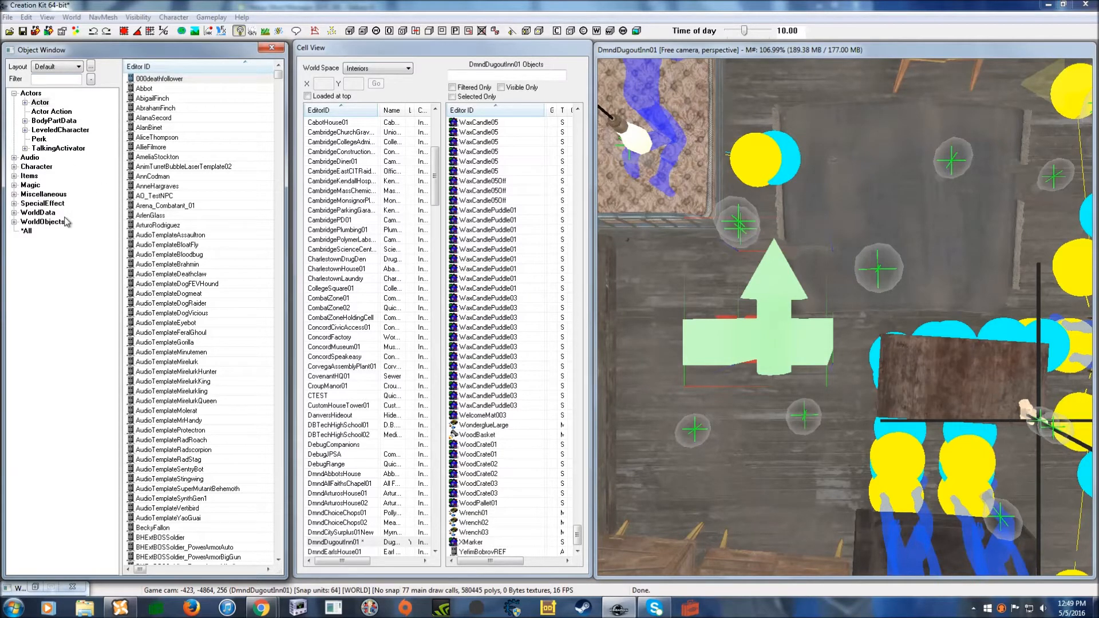
left_click(14, 93)
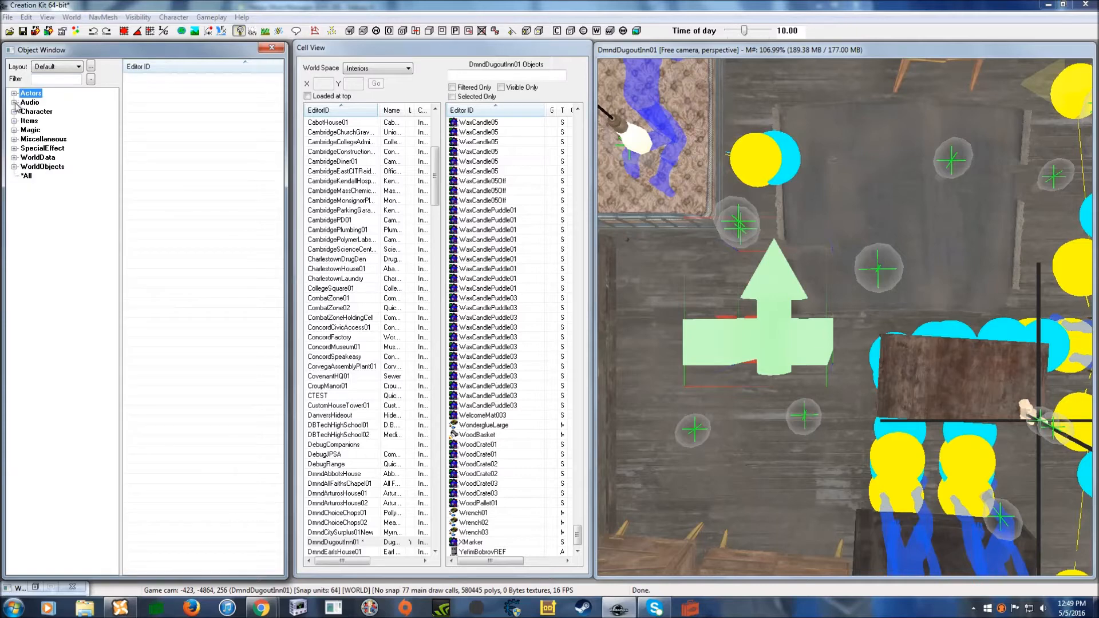
left_click(13, 111)
left_click(49, 184)
- Add reference alias Death, filled by unique actor 000deathfollower, to 000Deathclawfollowerquest
double_click(201, 82)
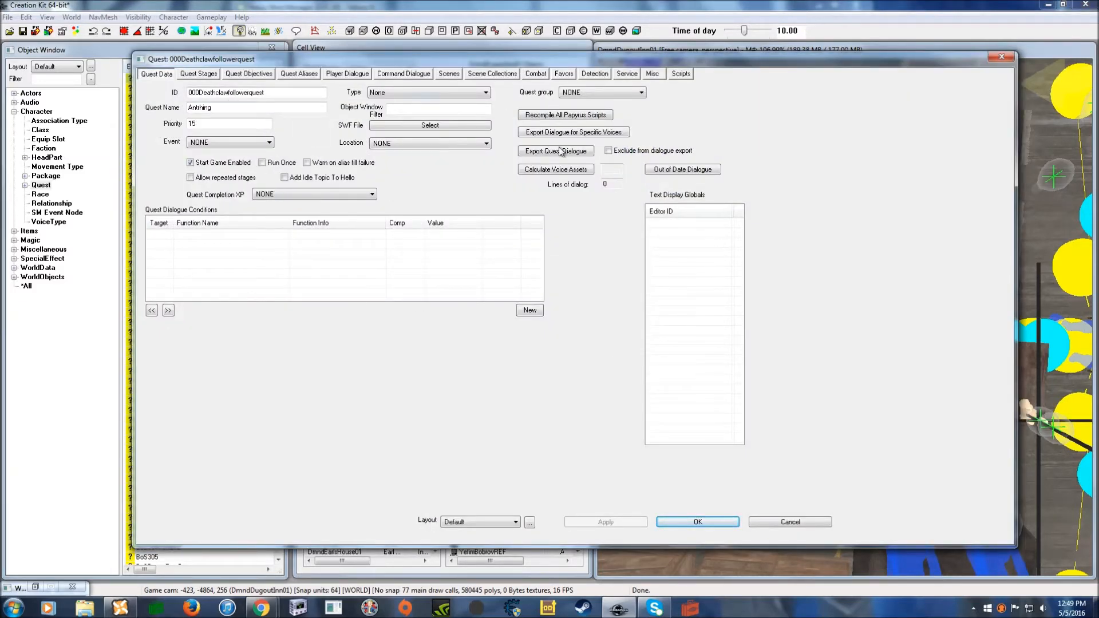
left_click(298, 74)
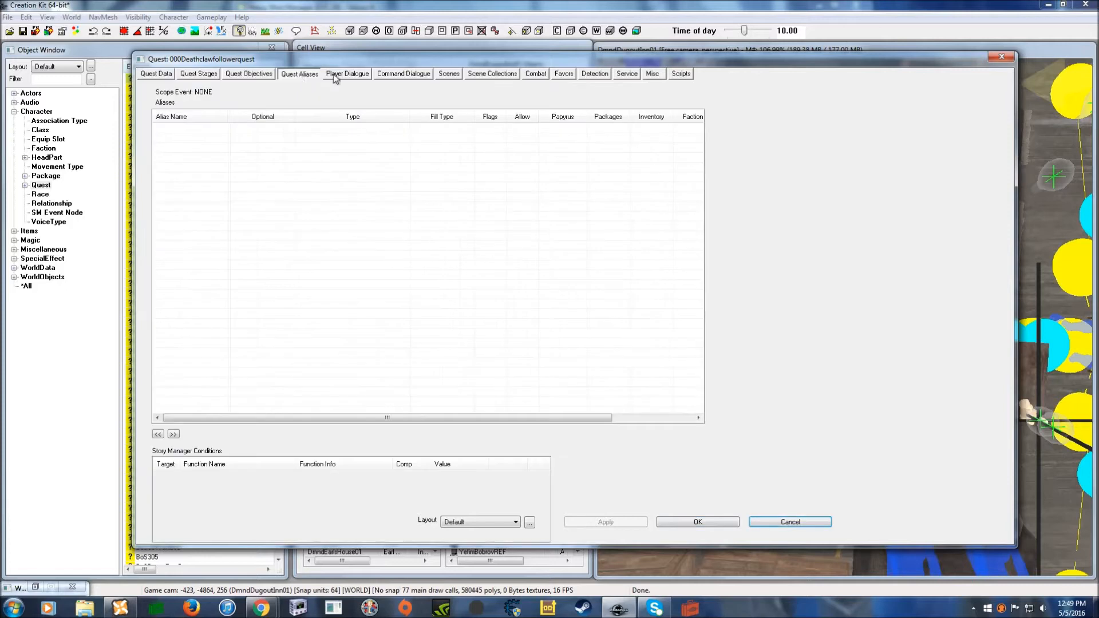
right_click(307, 178)
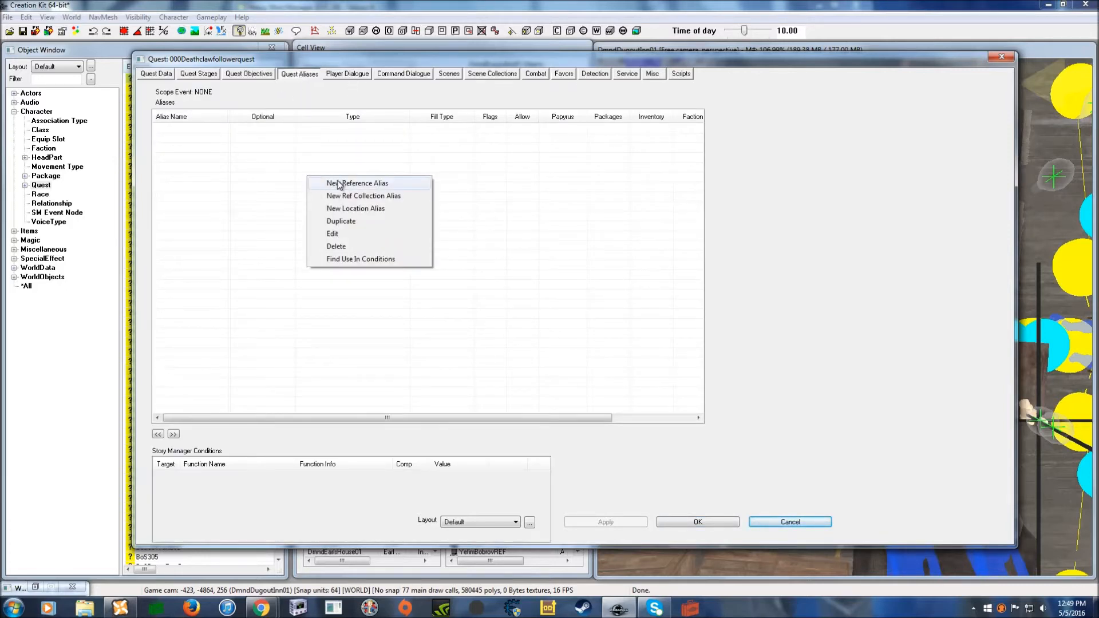
left_click(346, 184)
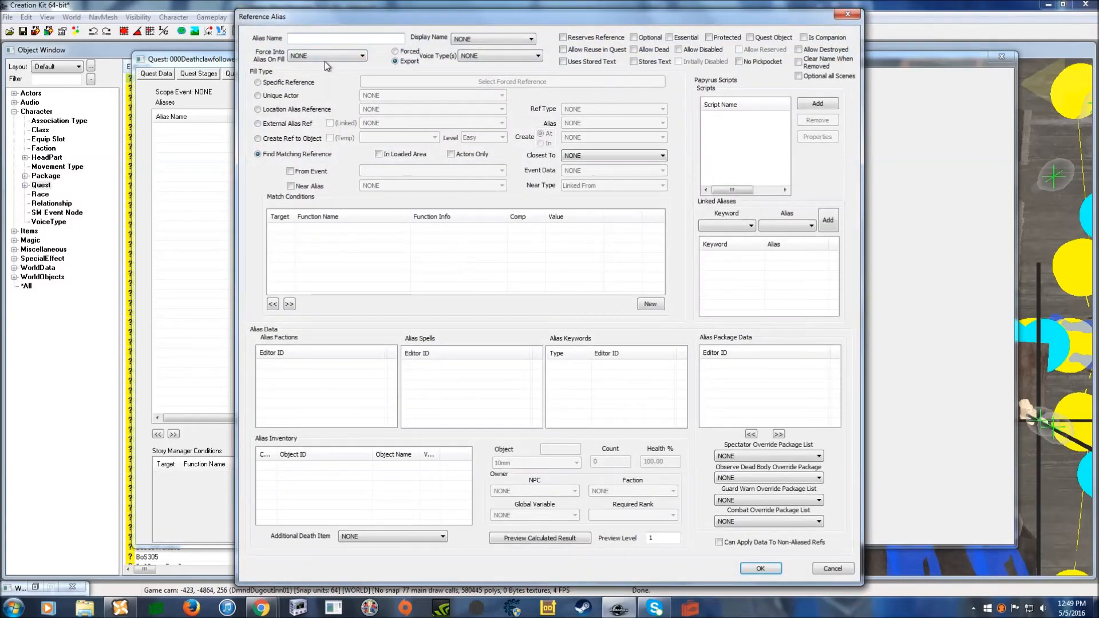
type("Death")
left_click(258, 96)
left_click(438, 95)
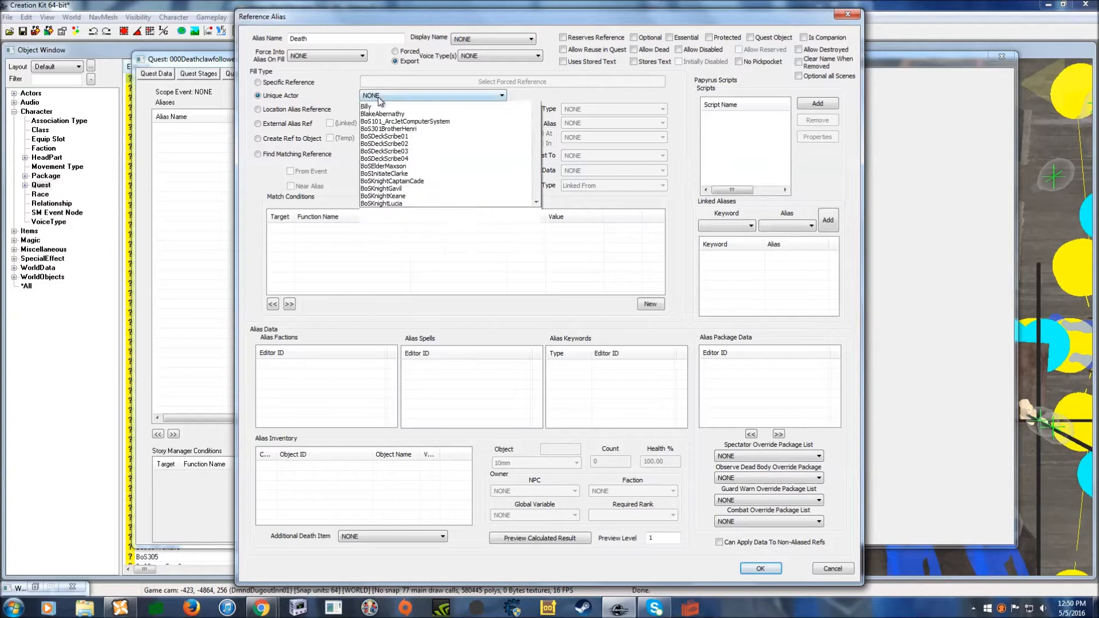
left_click(441, 114)
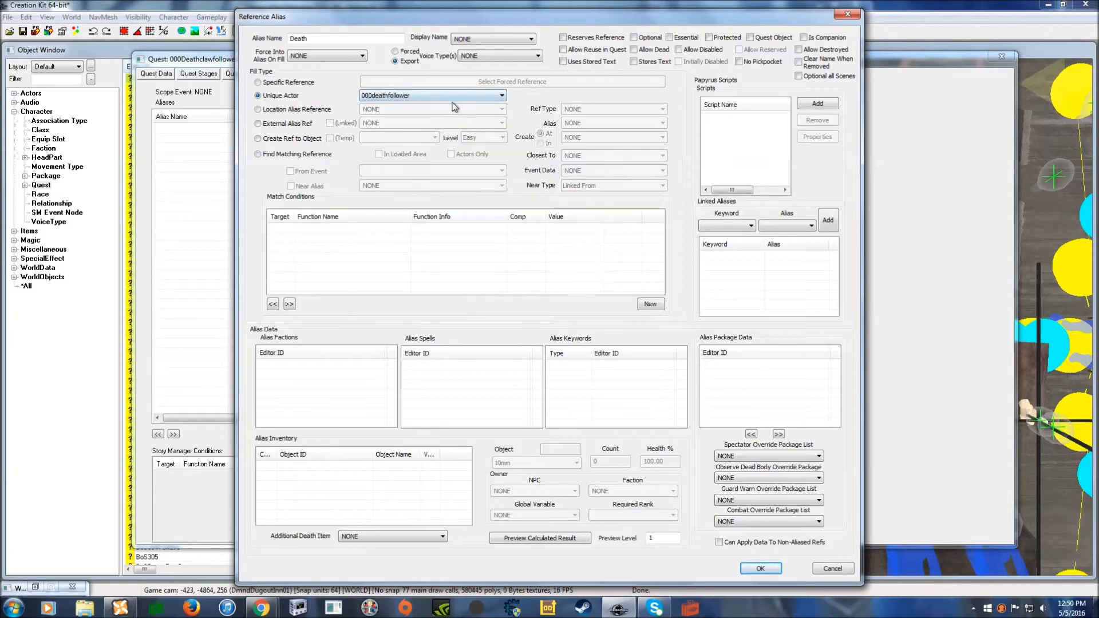
left_click(773, 568)
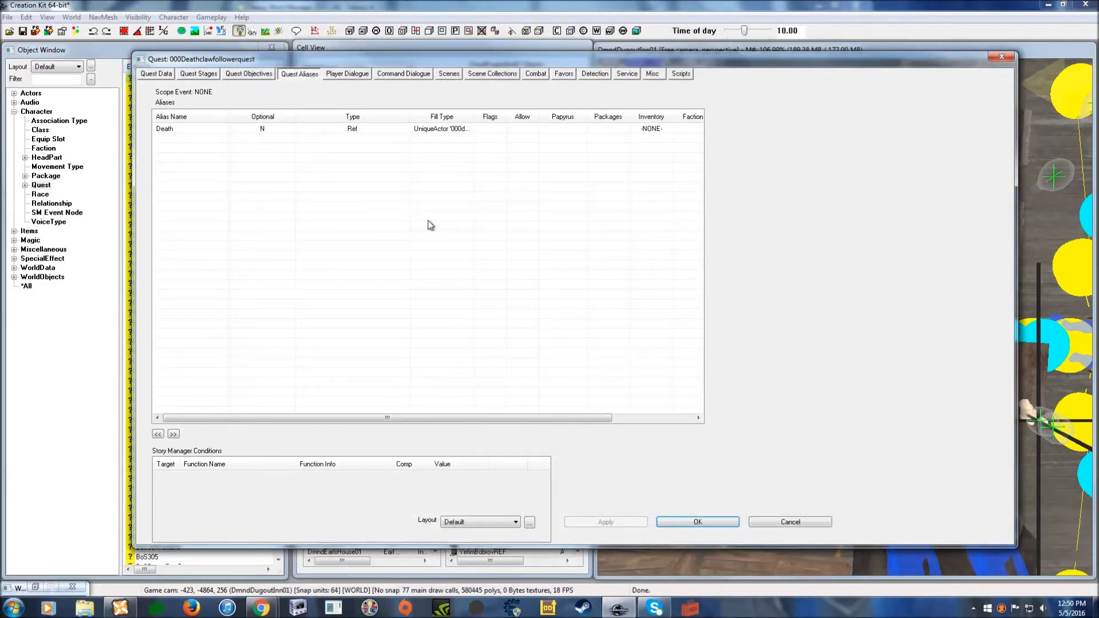
left_click(449, 74)
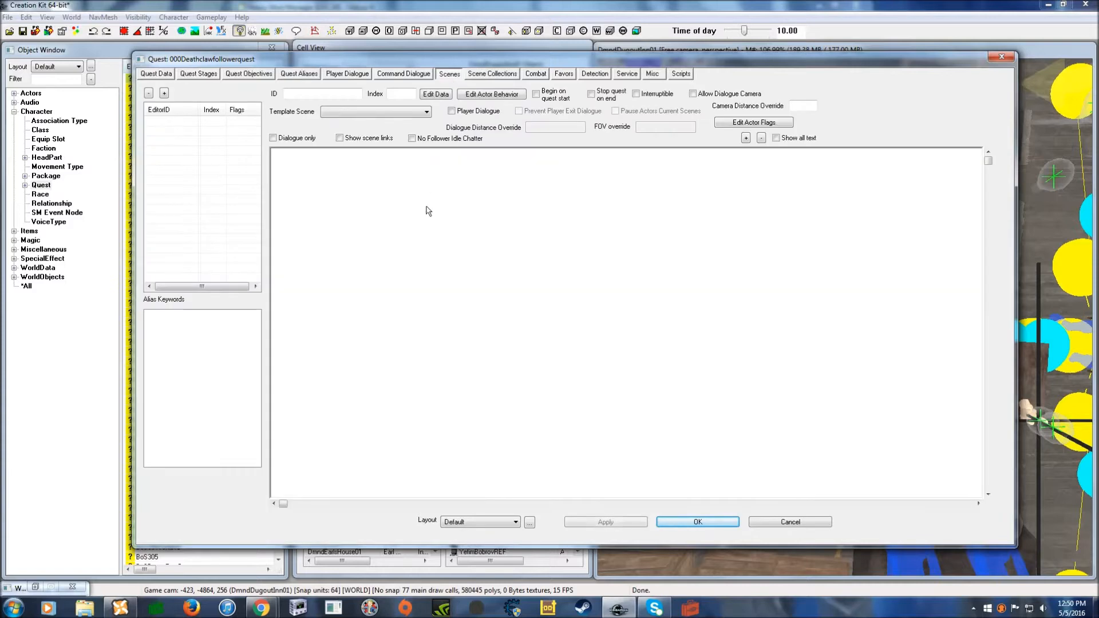
- Create a new Player Dialogue scene with the Death alias as its actor
right_click(175, 156)
left_click(200, 164)
left_click(249, 102)
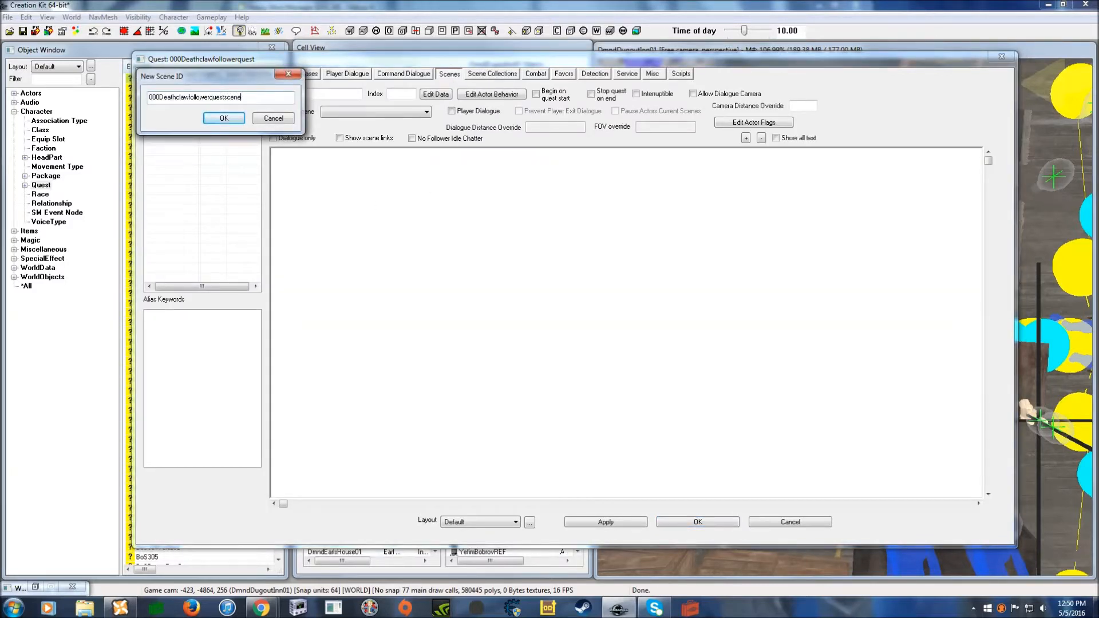
left_click(224, 118)
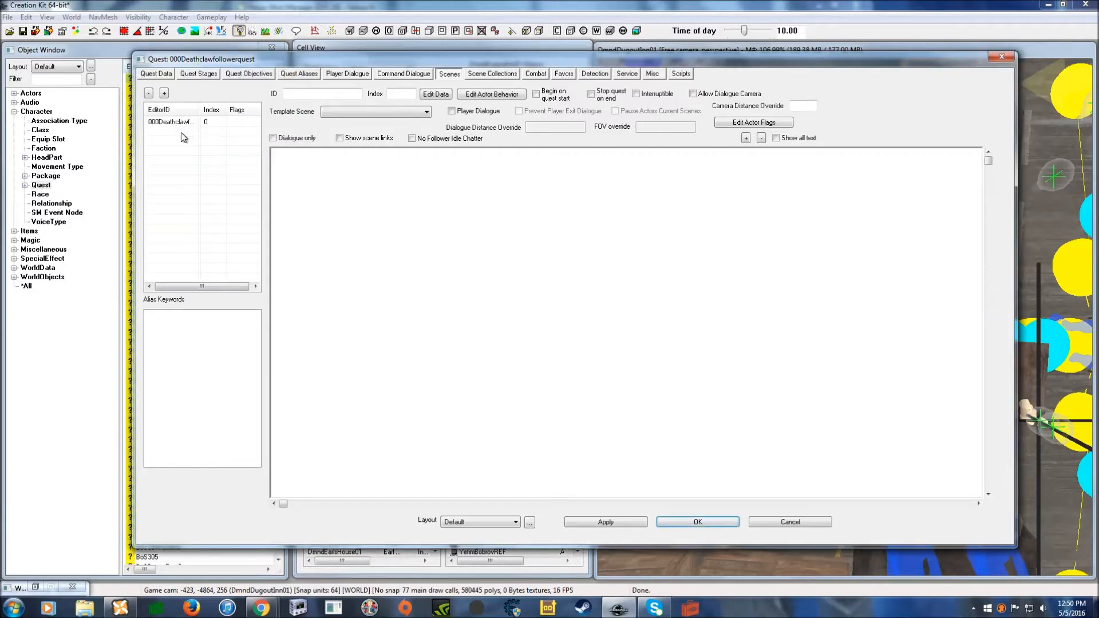
left_click(180, 125)
left_click(452, 111)
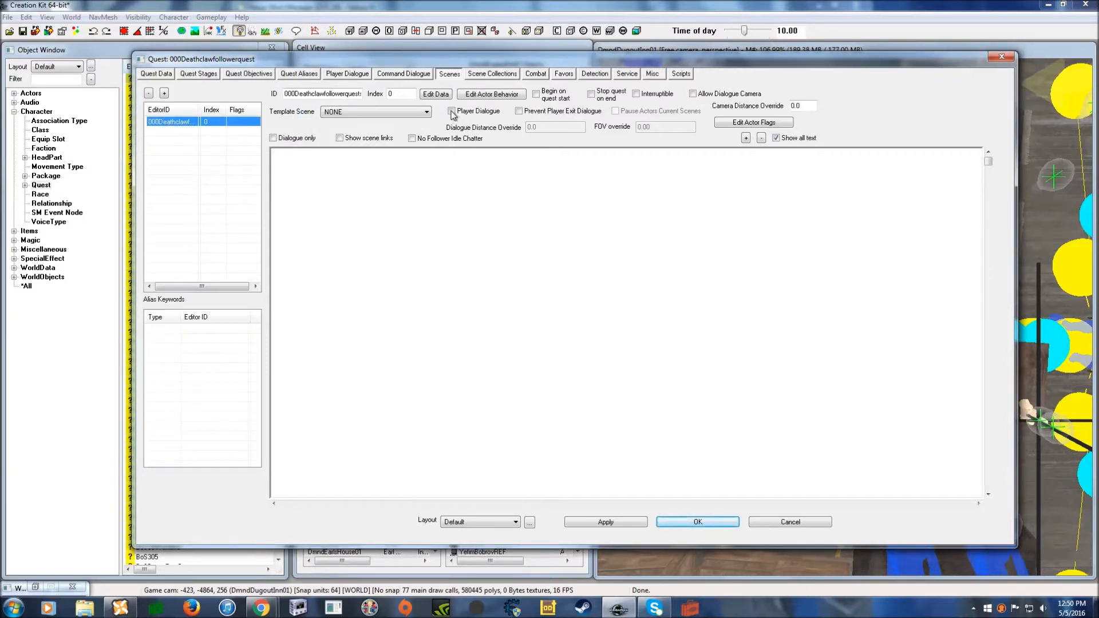
right_click(540, 229)
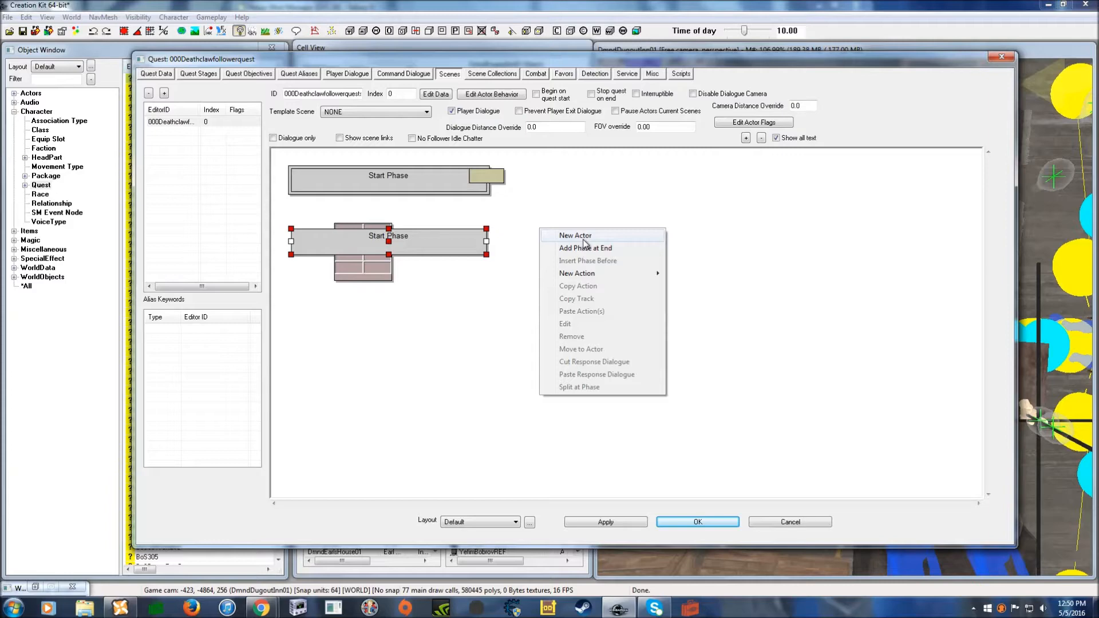
left_click(615, 237)
left_click(162, 128)
left_click(223, 315)
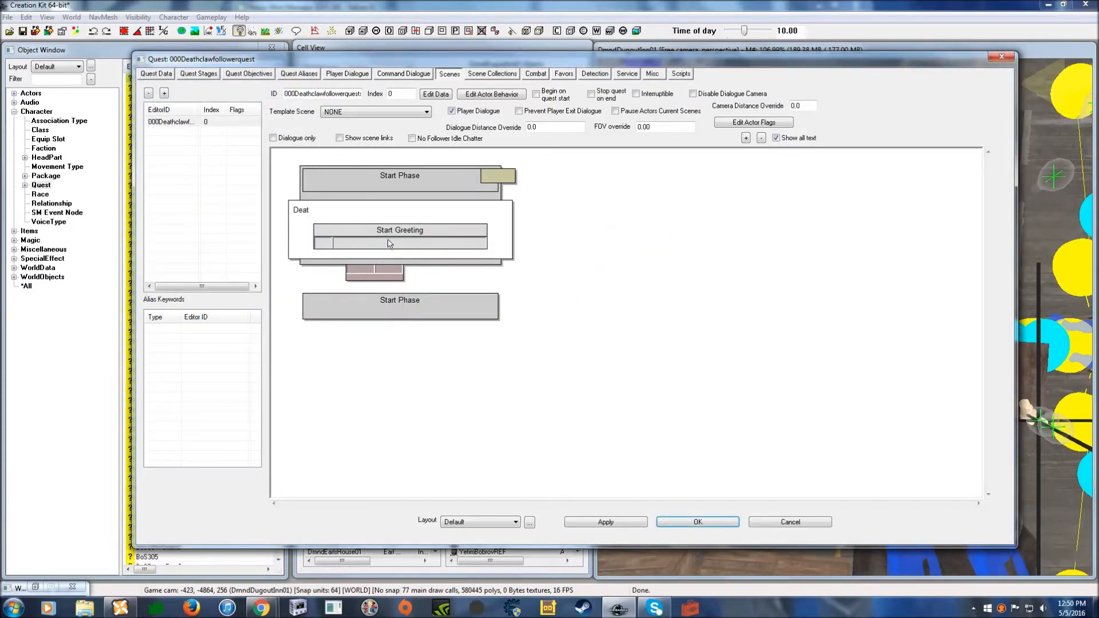
- Create the Start Greeting topic named 000Deathclawfollowerquestgreet
double_click(407, 242)
left_click(235, 96)
type("gre")
key("Return")
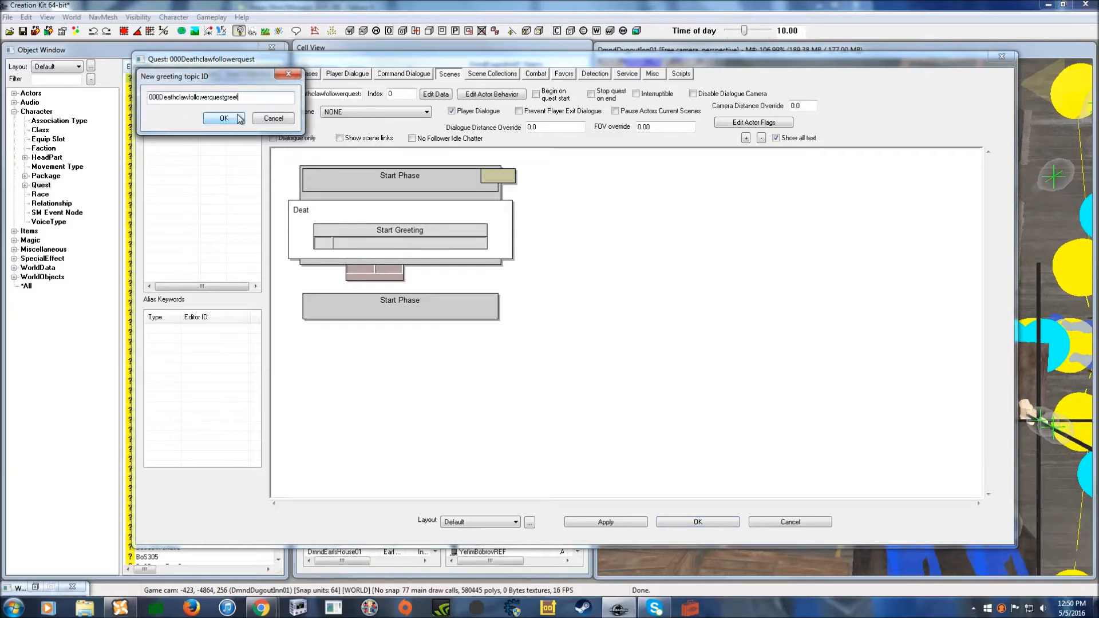
left_click_drag(451, 193, 423, 123)
- Give the greeting the response *Stares* and require player activation
left_click(665, 442)
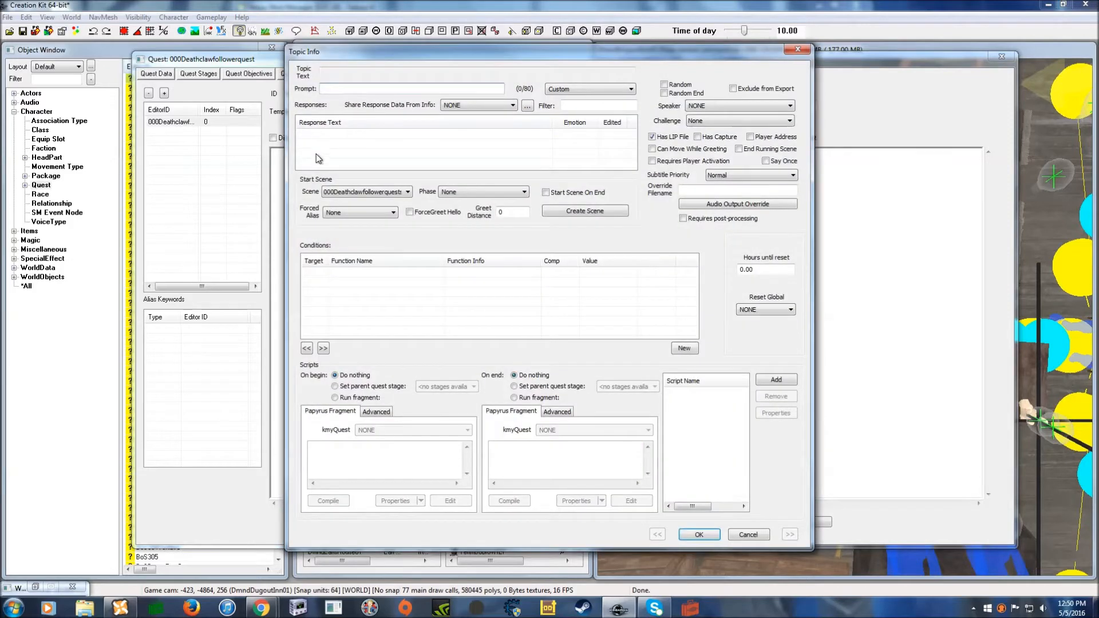
double_click(332, 134)
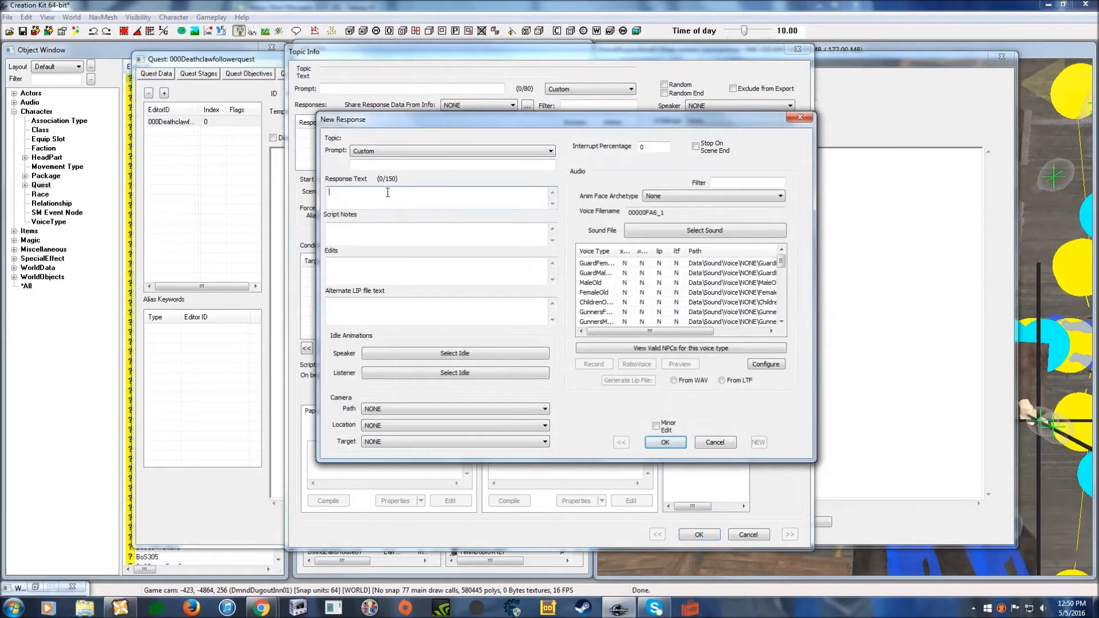
type("*")
left_click(665, 443)
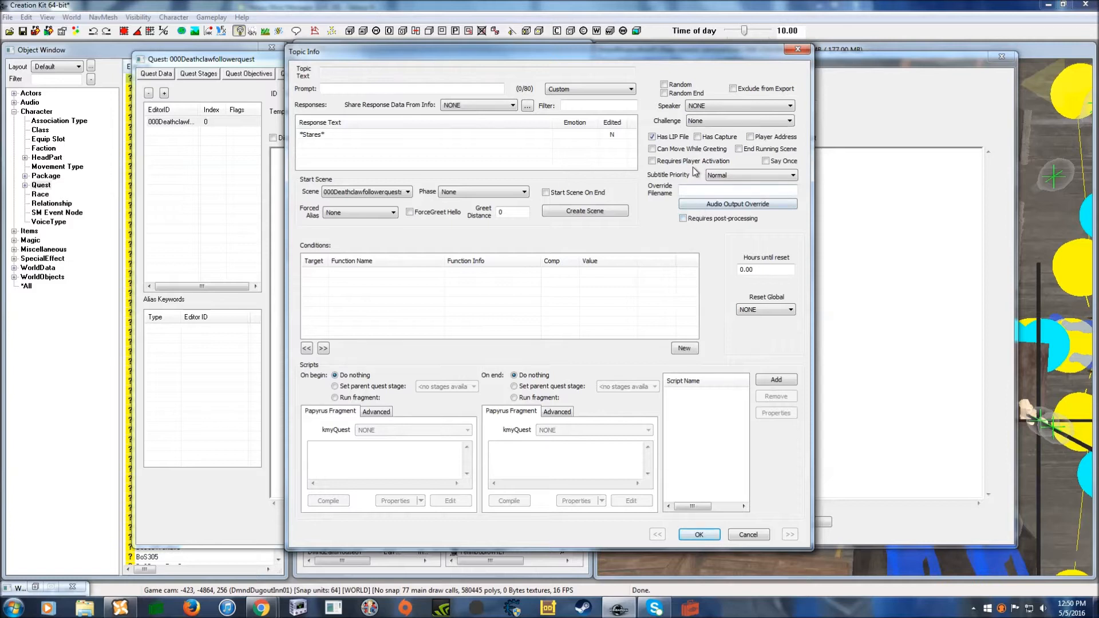
left_click_drag(638, 59, 645, 47)
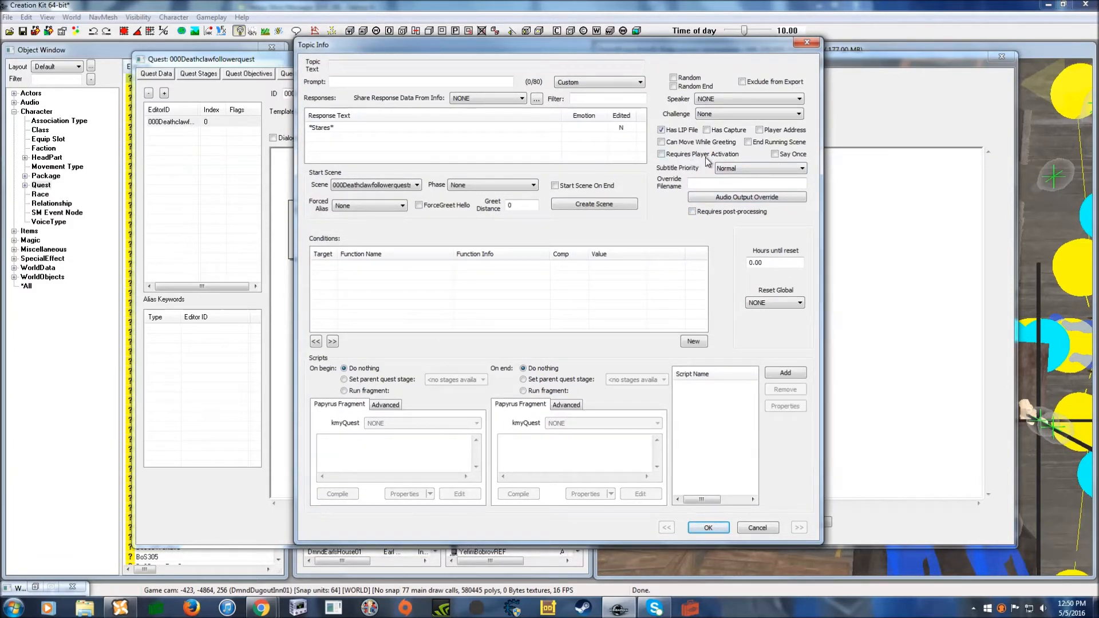
left_click(662, 154)
- Add a GetIsAliasRef Alias: Death condition to the greeting topic
right_click(405, 285)
left_click(423, 290)
left_click(398, 336)
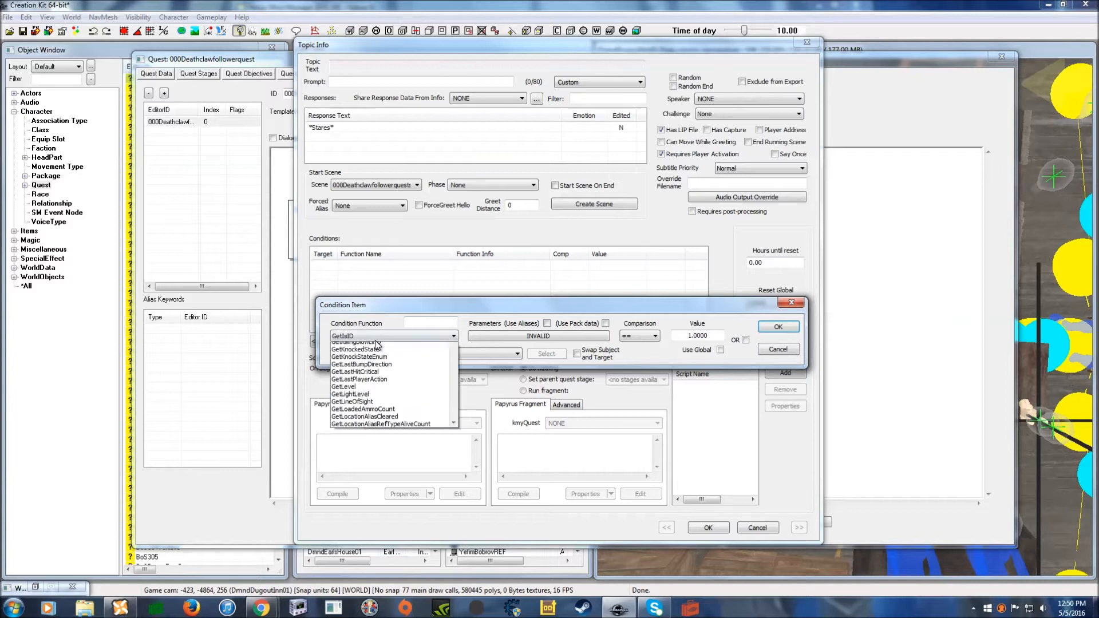
scroll(389, 380, "up", 3)
scroll(390, 380, "up", 2)
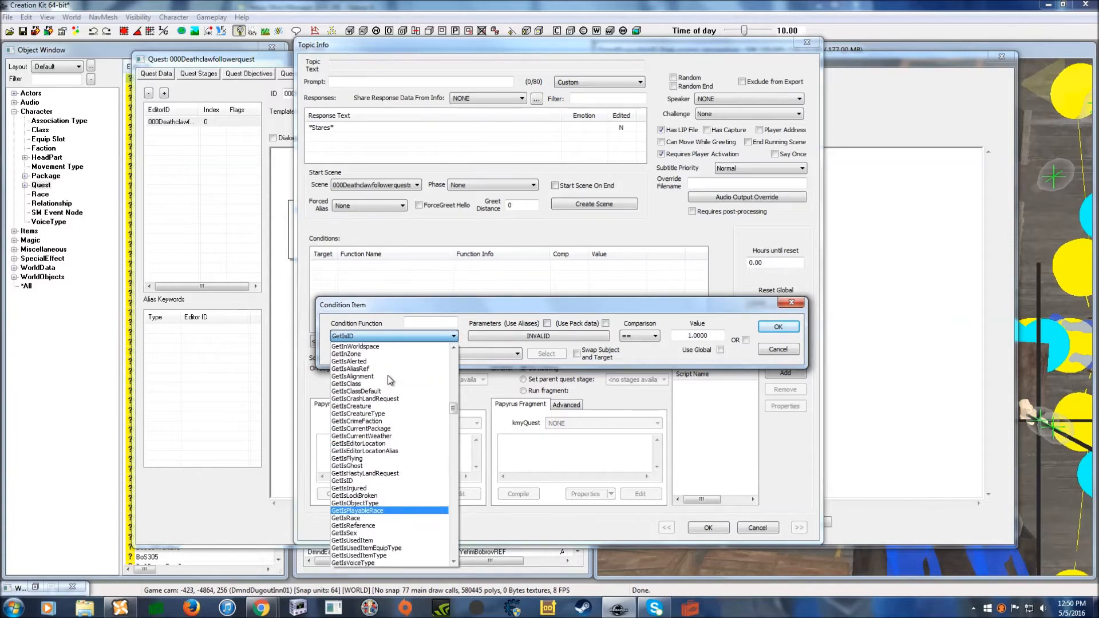
left_click(370, 369)
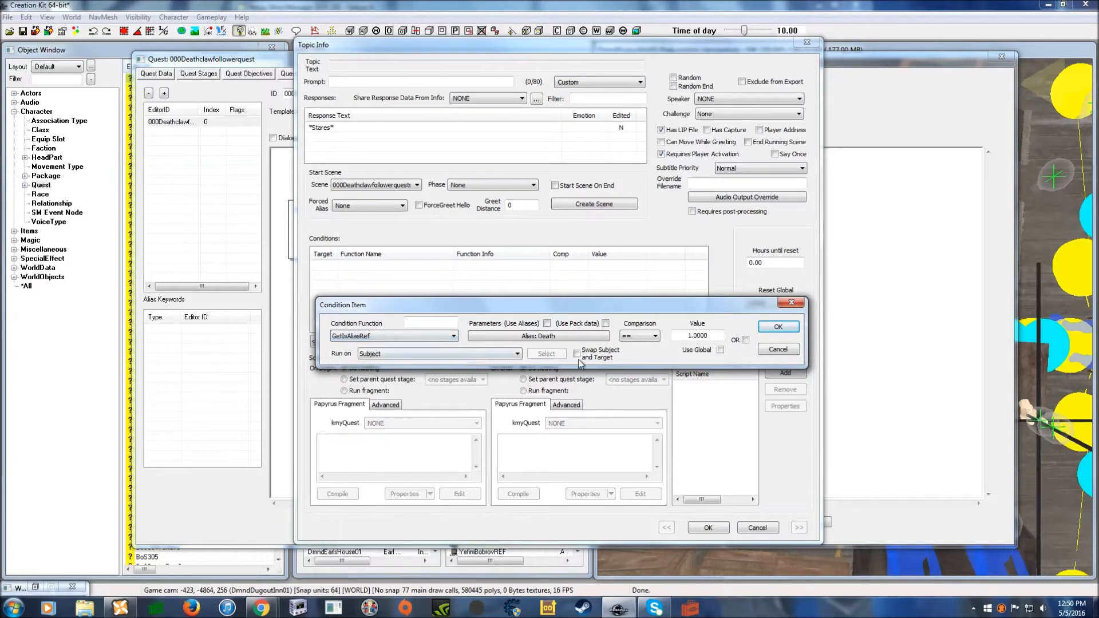
left_click(779, 327)
left_click_drag(500, 45, 493, 37)
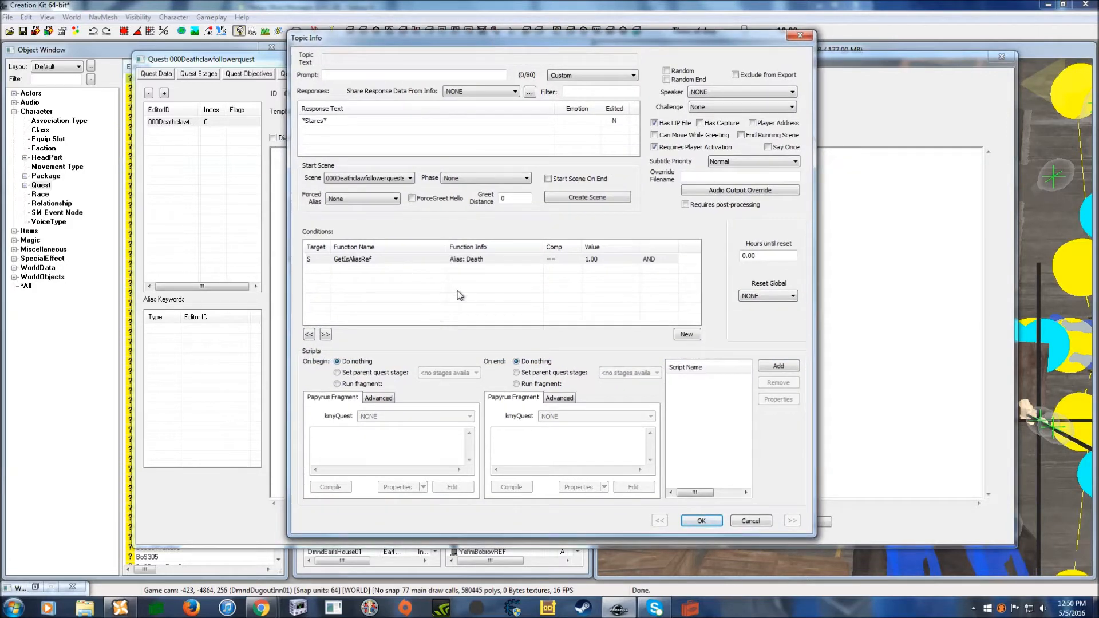
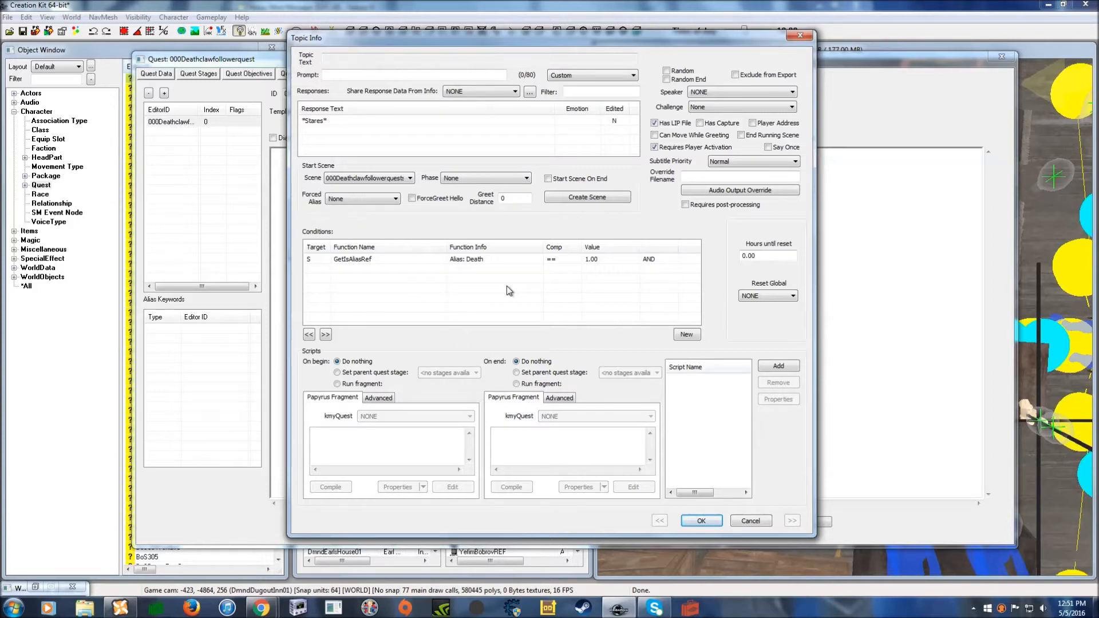
- Start a new greeting condition using the GetQuestCompleted function
right_click(375, 283)
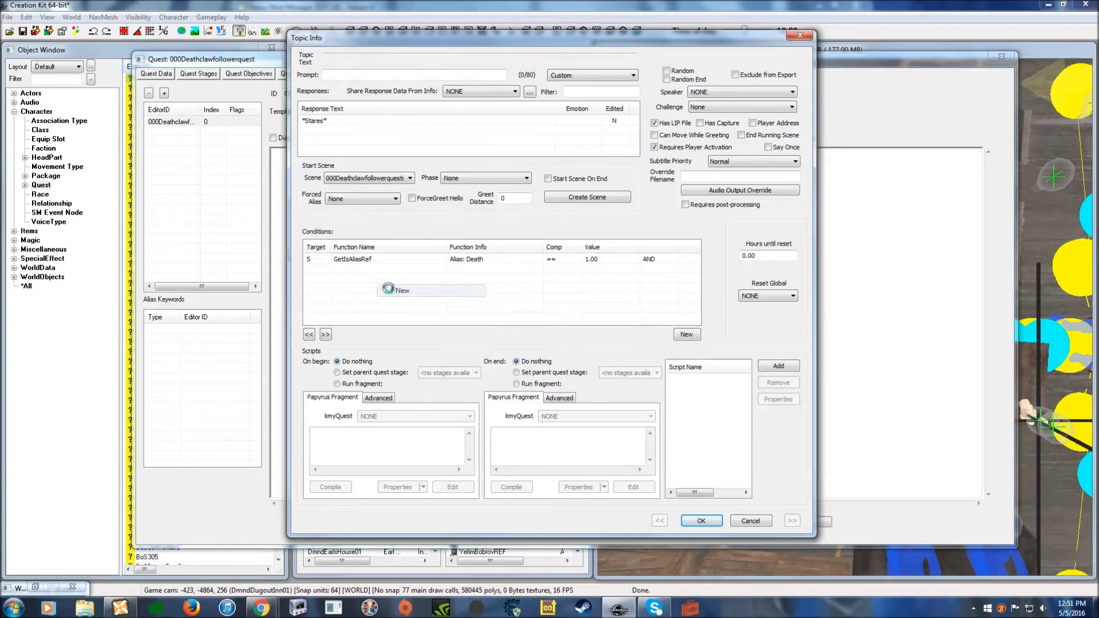
left_click(391, 290)
left_click(393, 331)
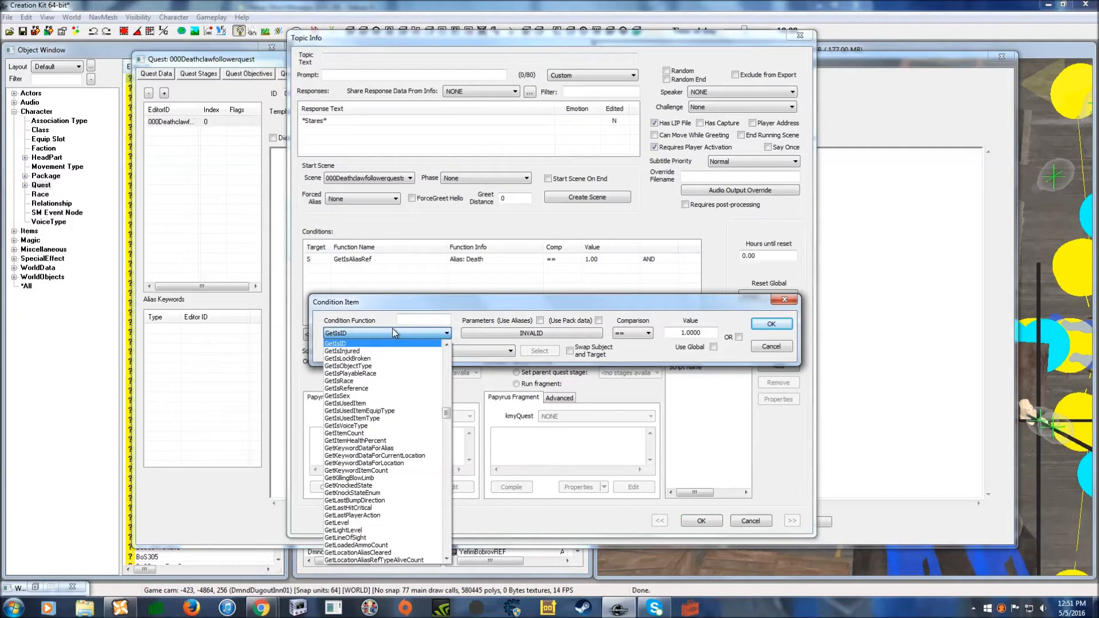
type("ectWasDualCast")
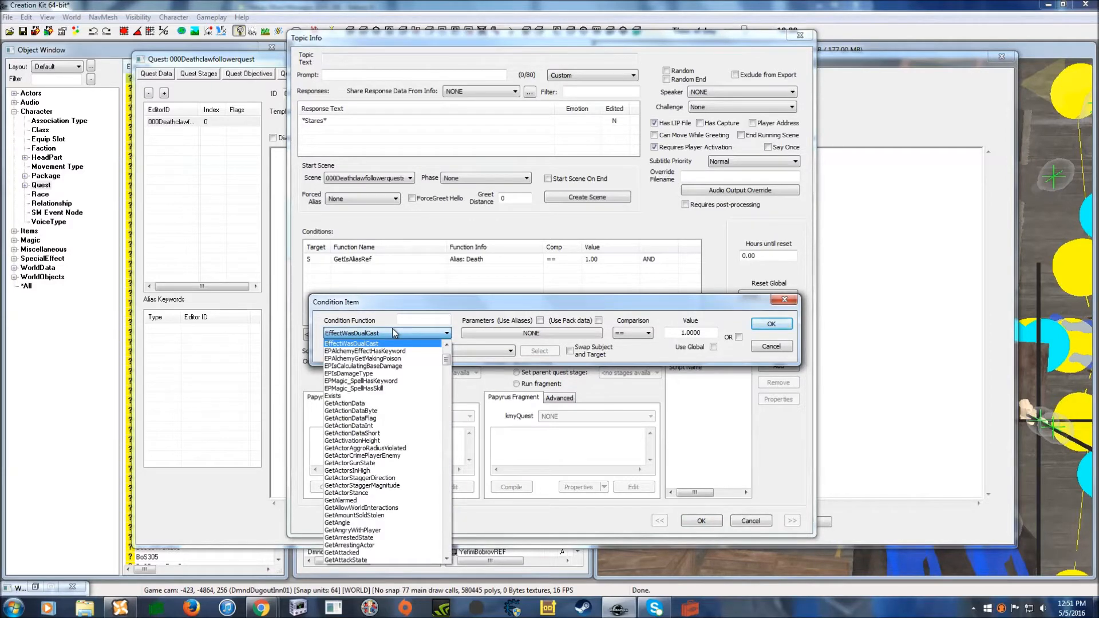
scroll(375, 366, "up", 3)
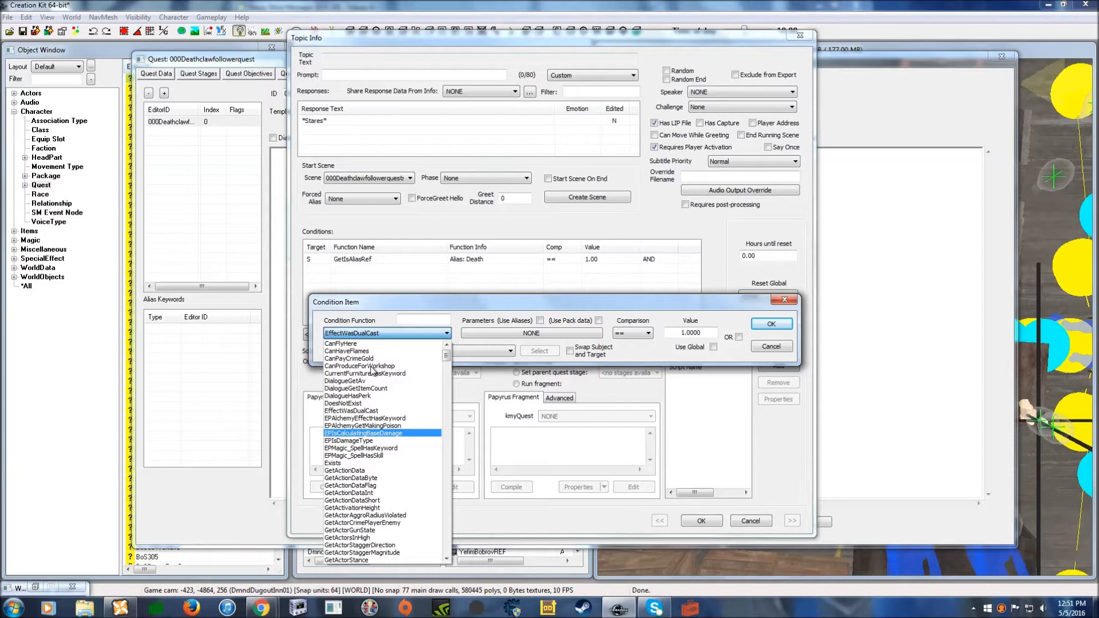
type("g")
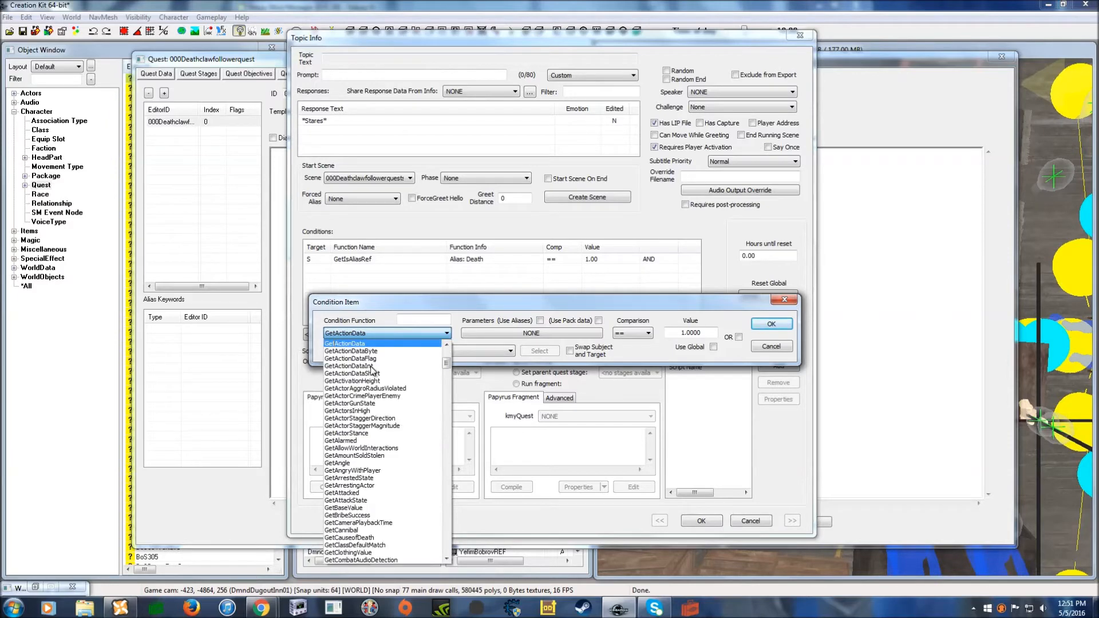
type("etq")
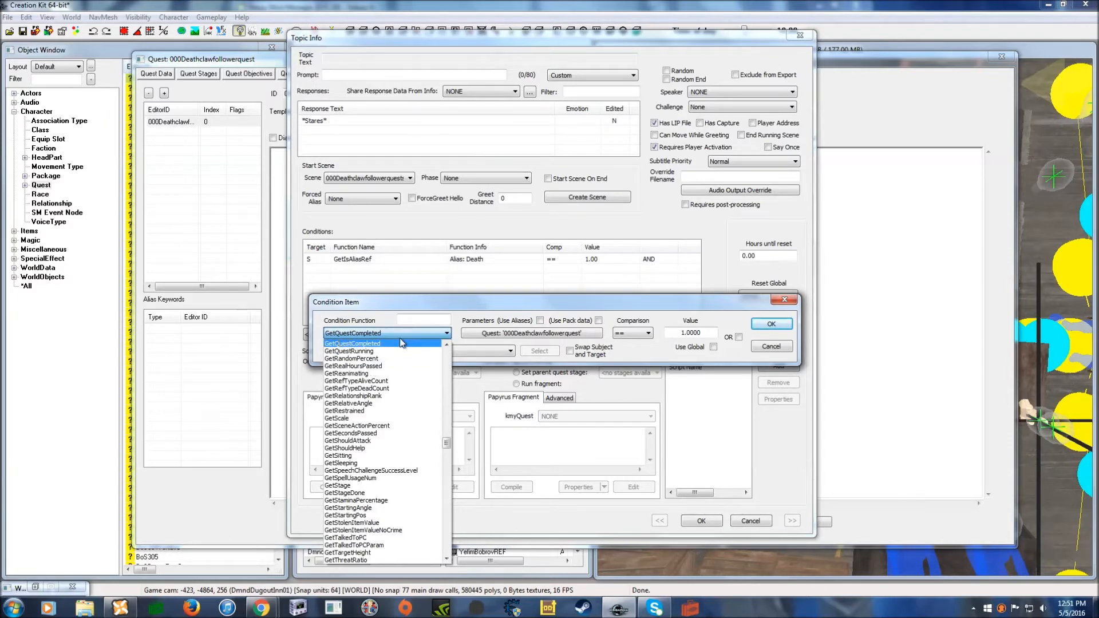
left_click(399, 337)
left_click(414, 338)
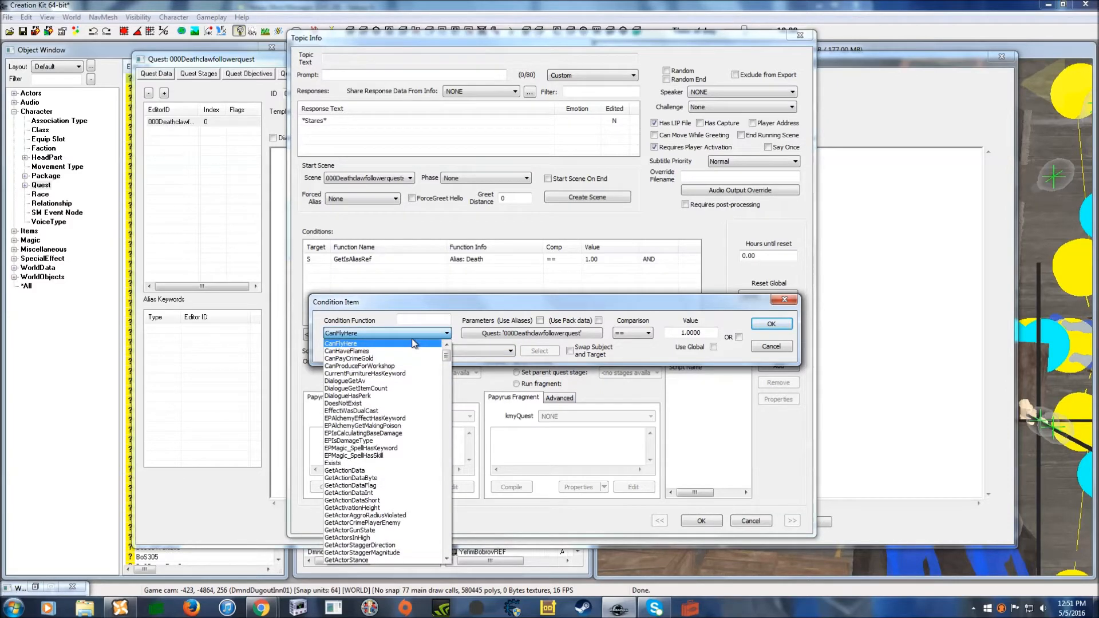
type("getq")
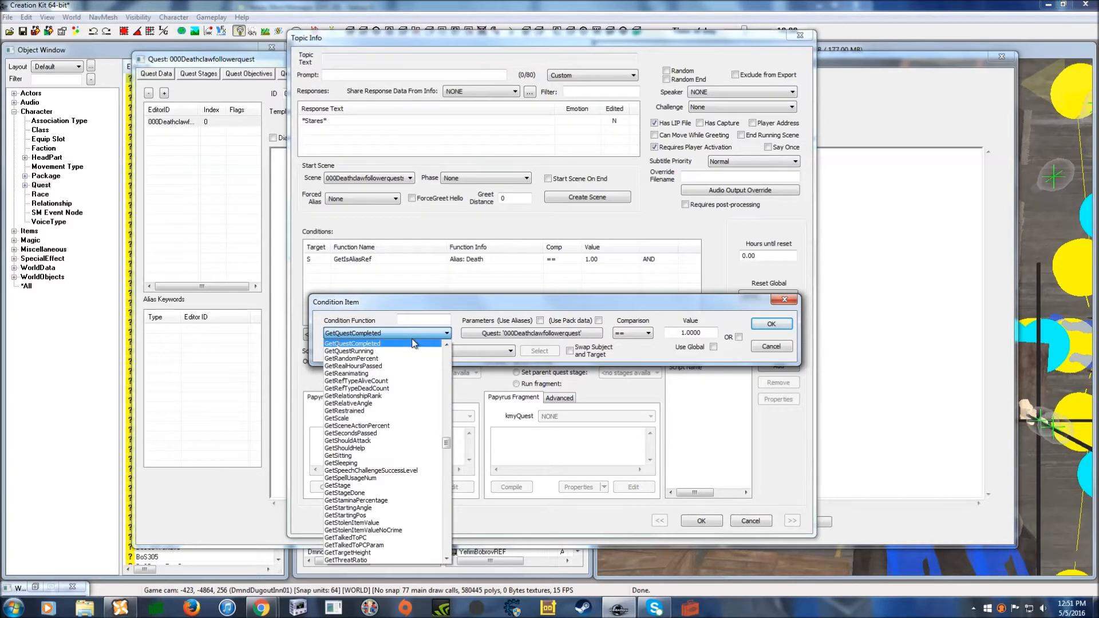
left_click(413, 343)
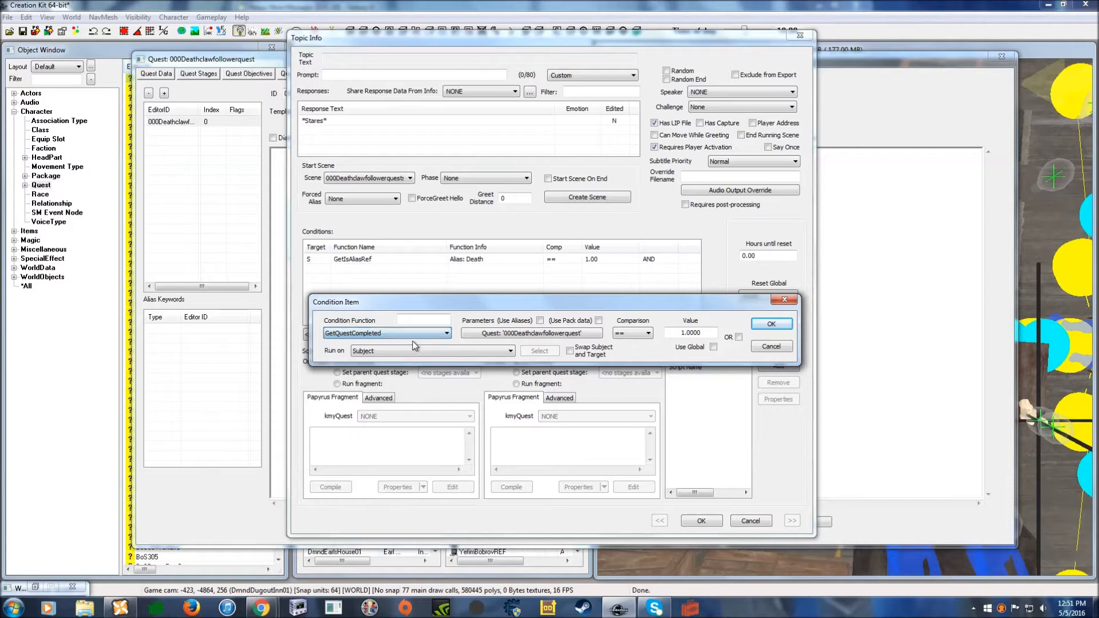
- Browse the quest parameter, add the GetQuestCompleted condition, then delete it again
left_click(546, 335)
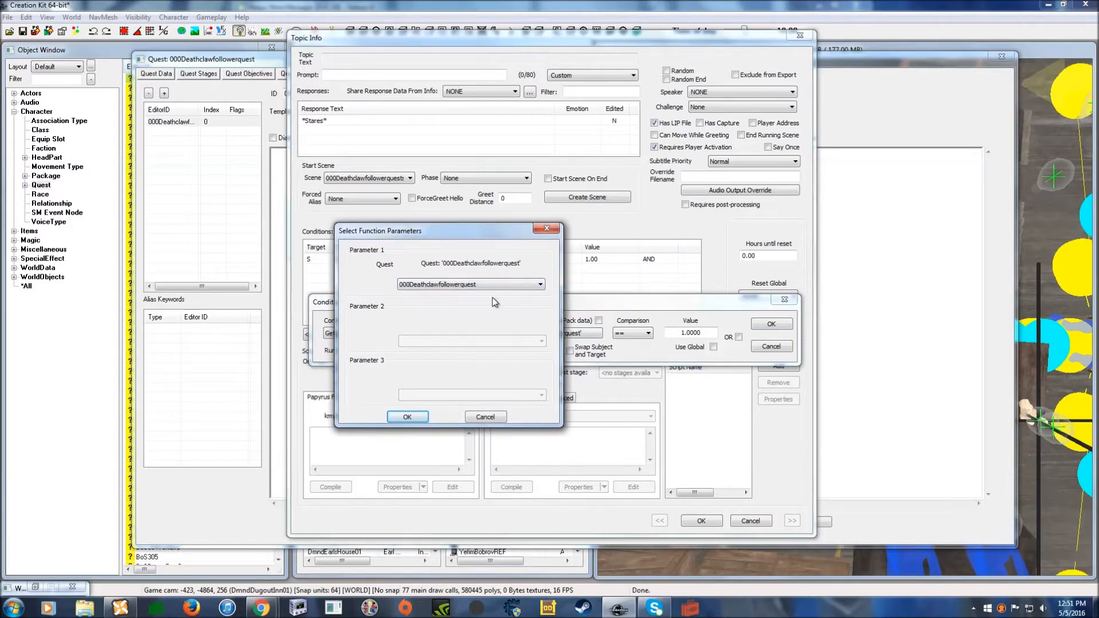
left_click(492, 289)
scroll(448, 403, "down", 5)
scroll(450, 407, "down", 10)
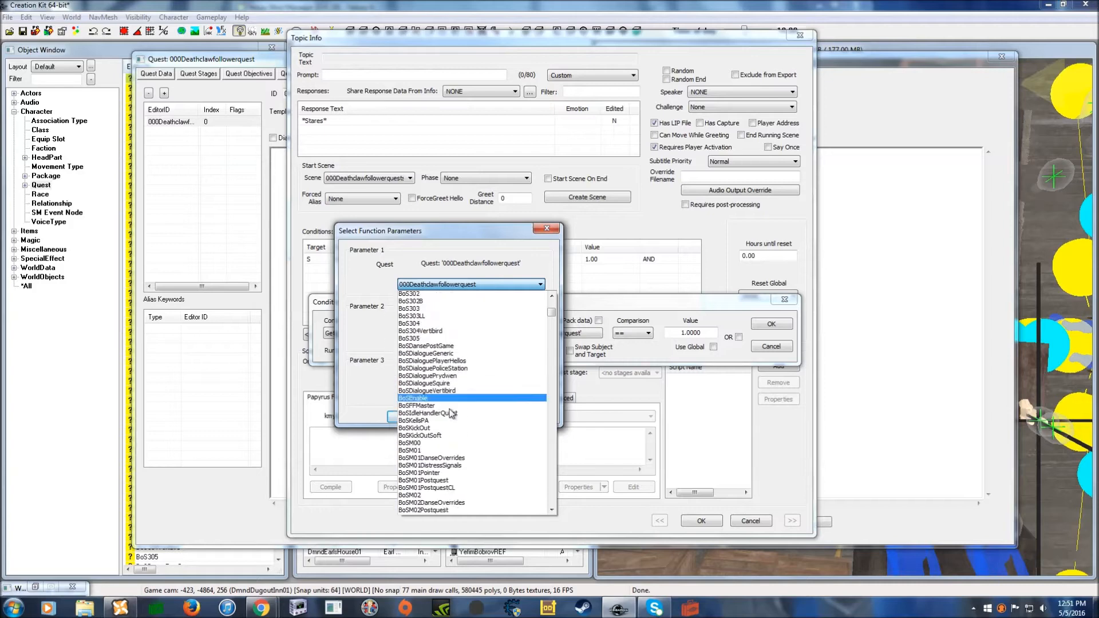
left_click(548, 231)
left_click(548, 232)
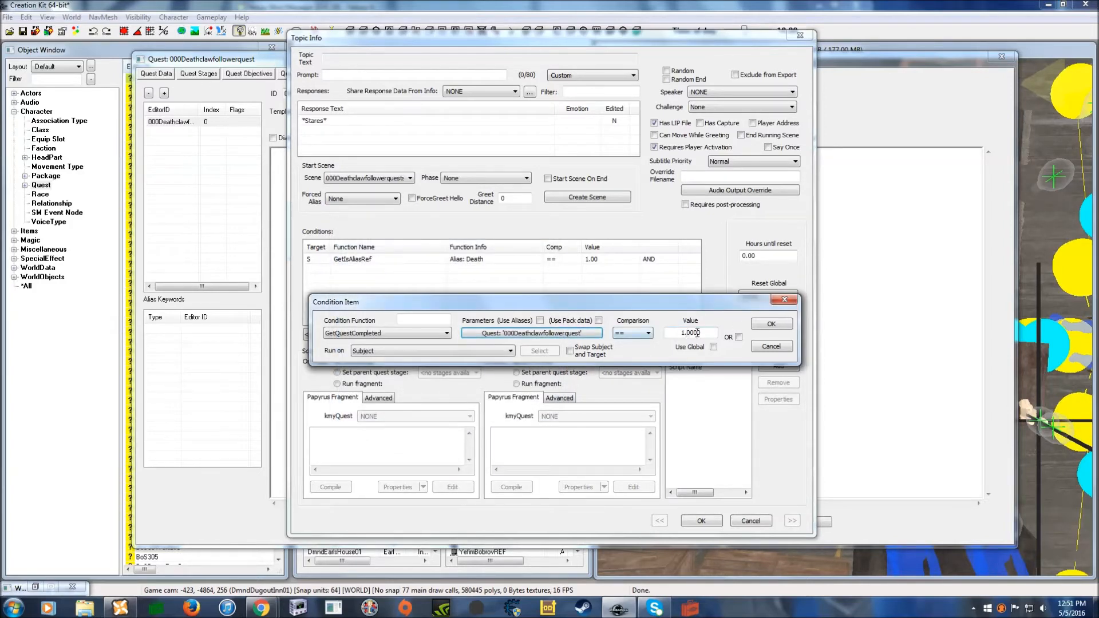
left_click(773, 324)
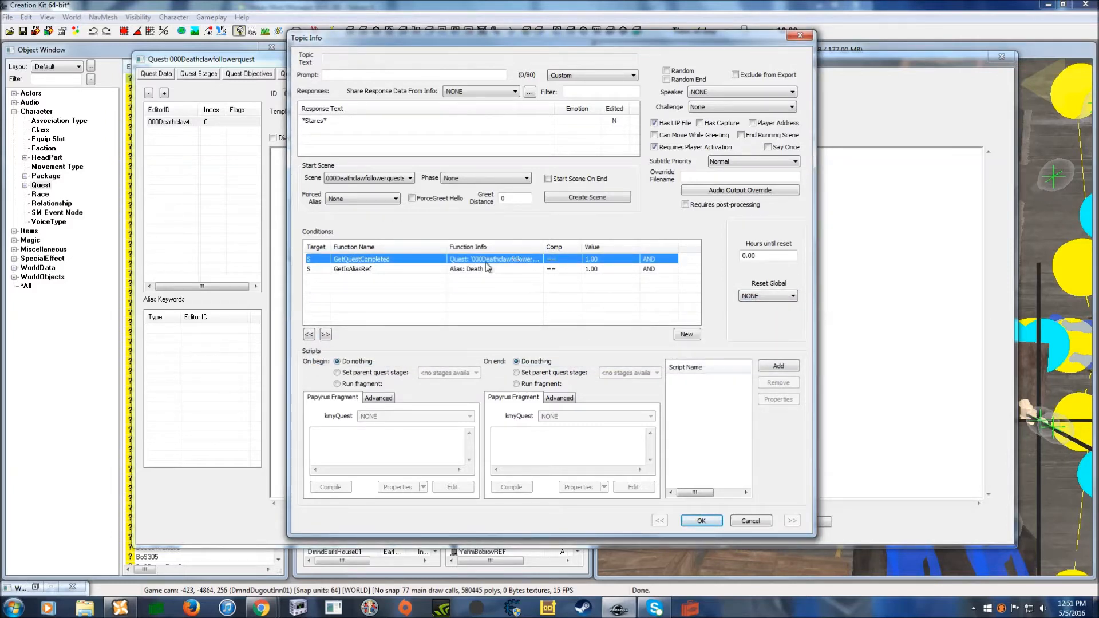
key("Delete")
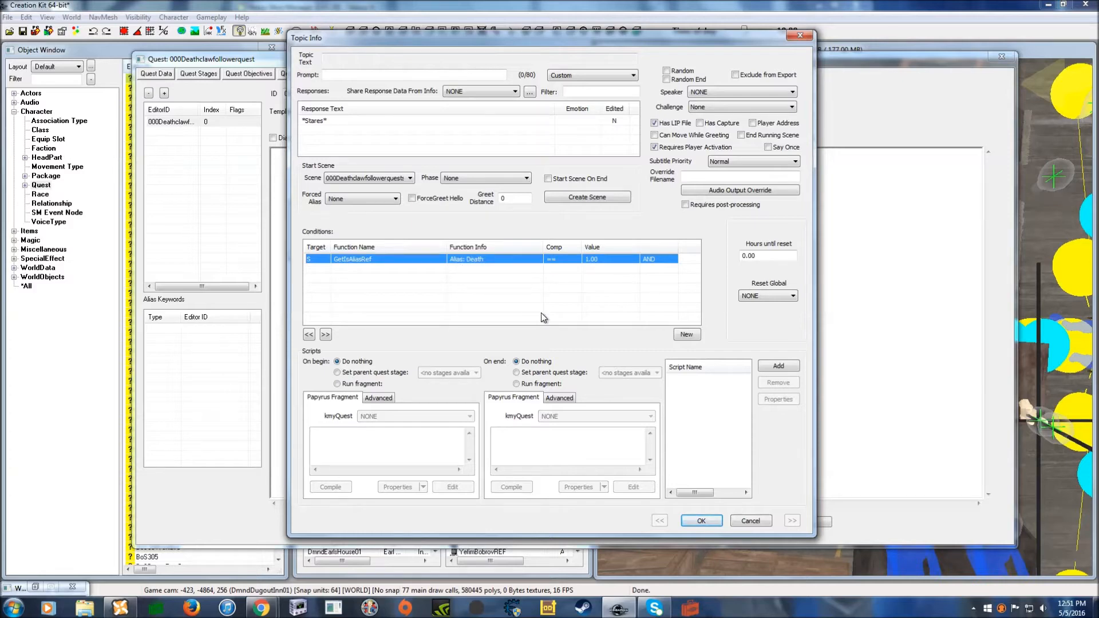
- Close the greeting topic and add Phase 1 with a Player Dialogue action for Death
left_click(693, 521)
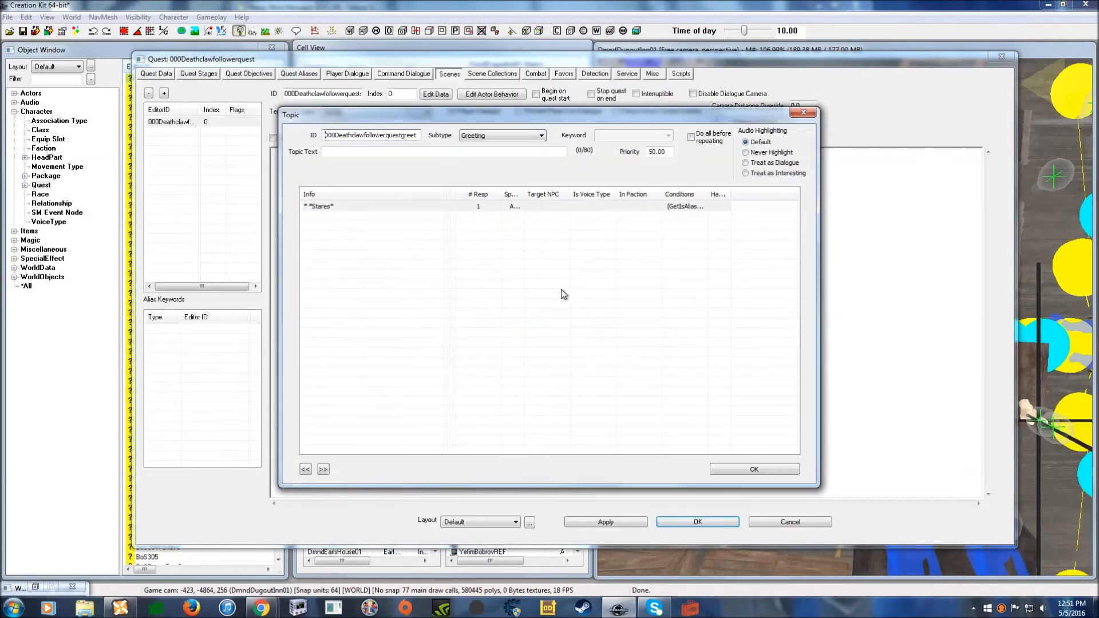
left_click(751, 469)
right_click(571, 193)
left_click(633, 210)
right_click(614, 224)
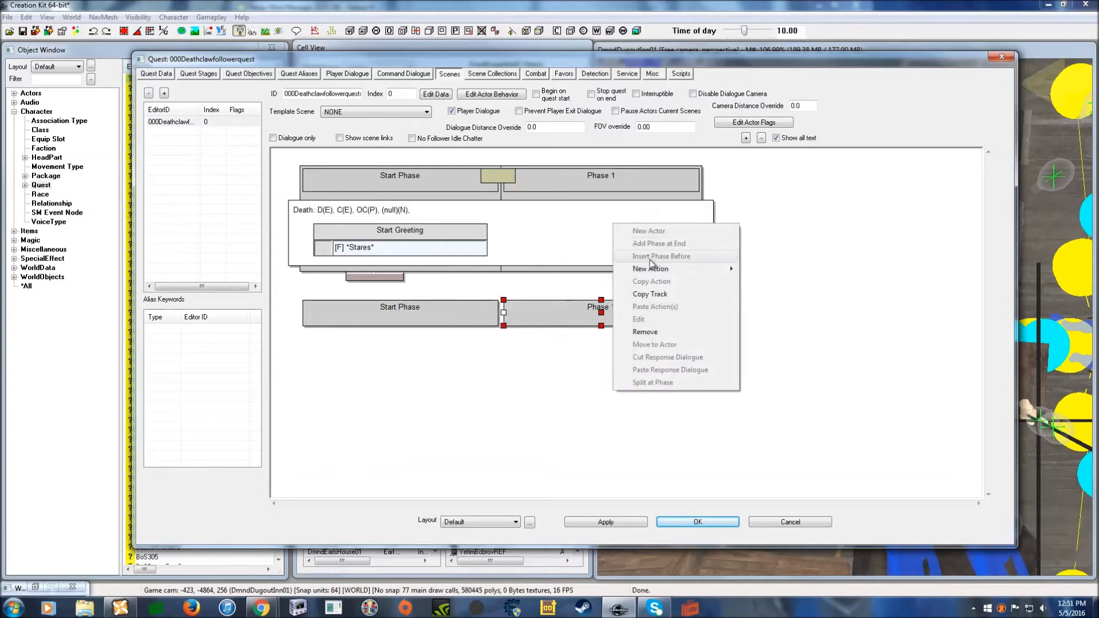
mouse_move(721, 275)
left_click(761, 307)
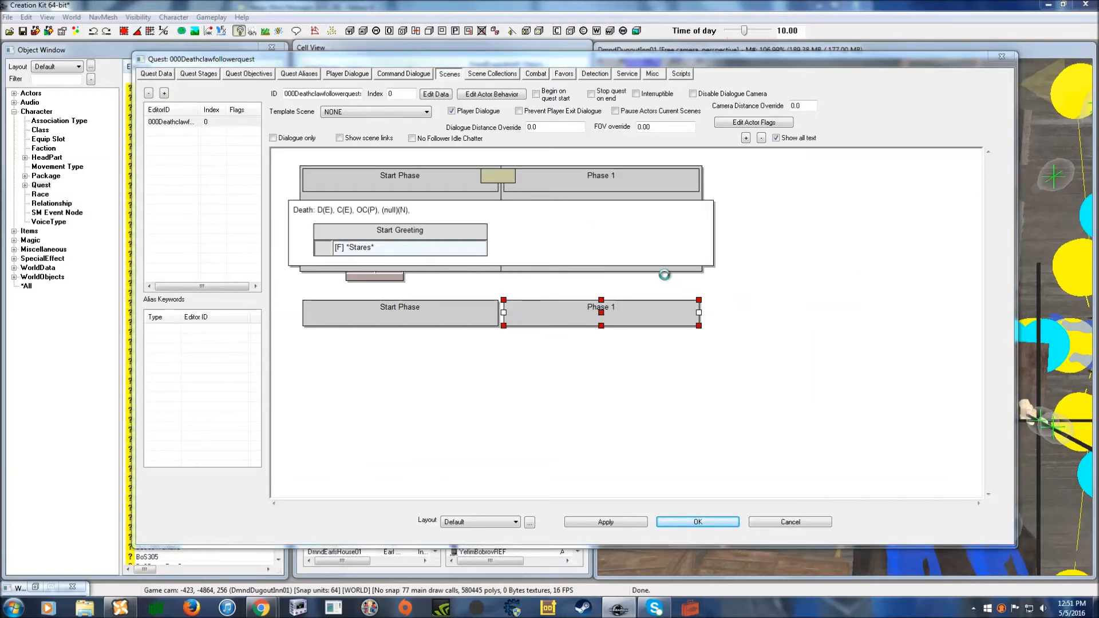
left_click(699, 535)
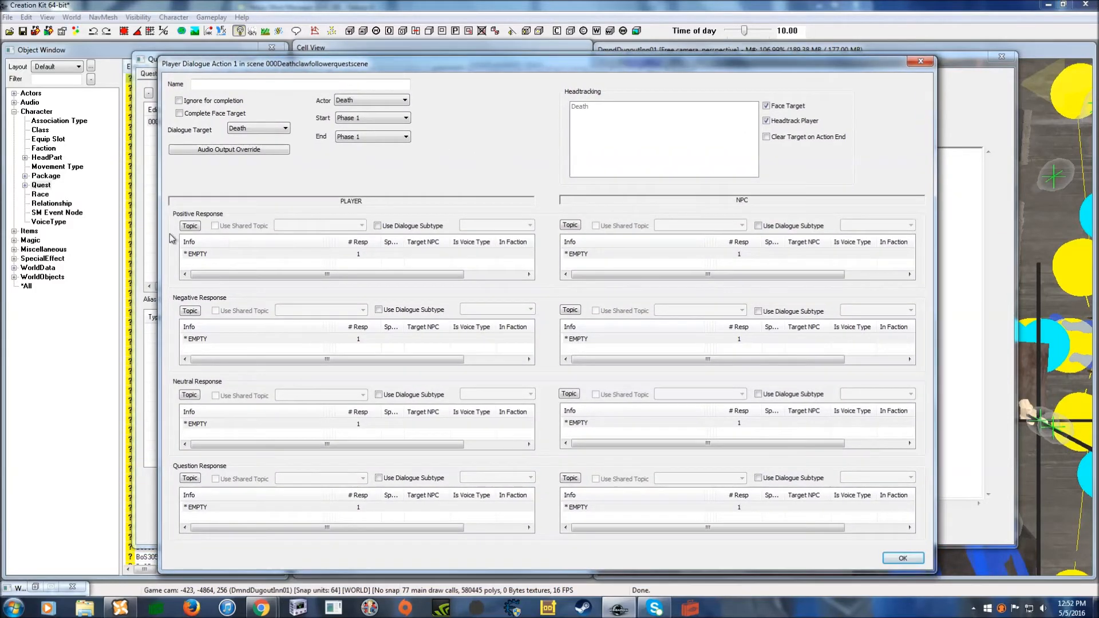
- Give the player's positive response the line 'Follow me'
left_click(218, 258)
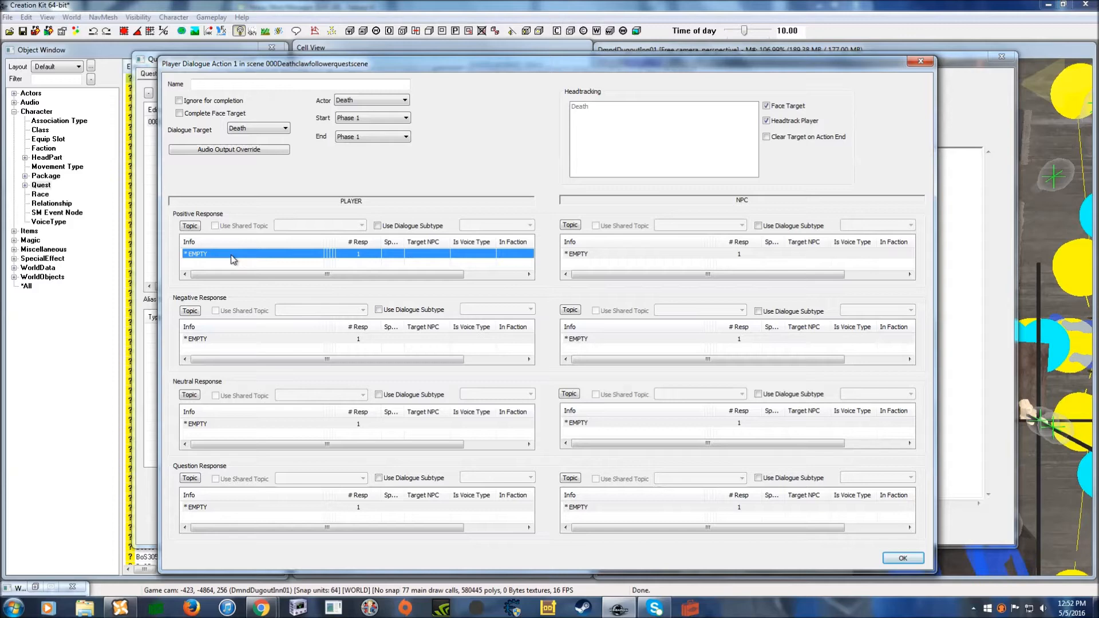
double_click(236, 257)
left_click_drag(327, 56, 353, 65)
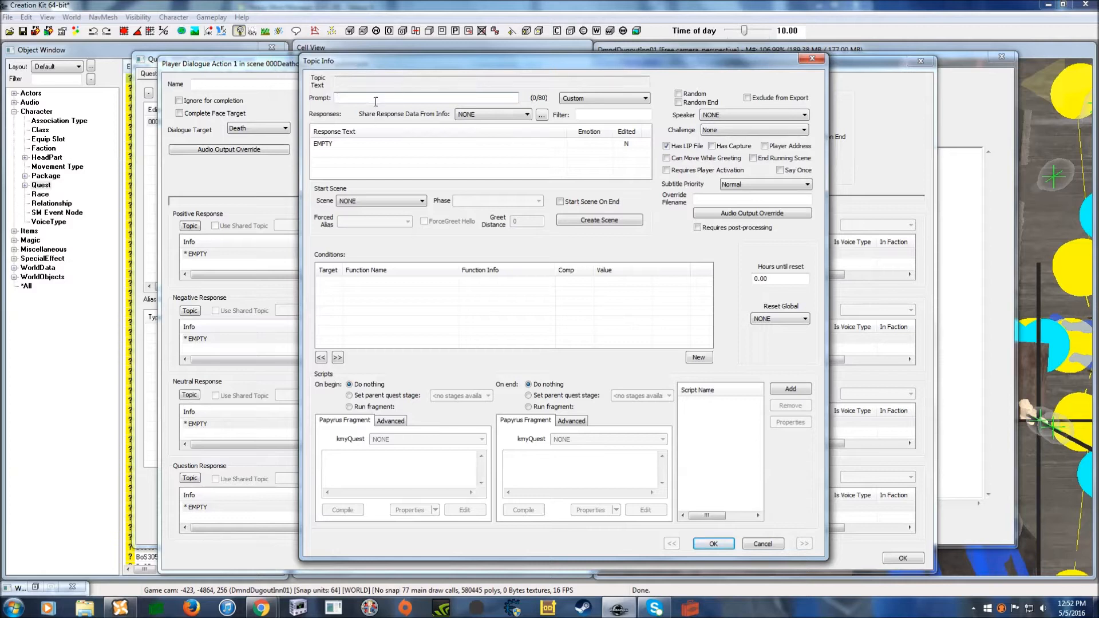
left_click_drag(373, 67, 379, 68)
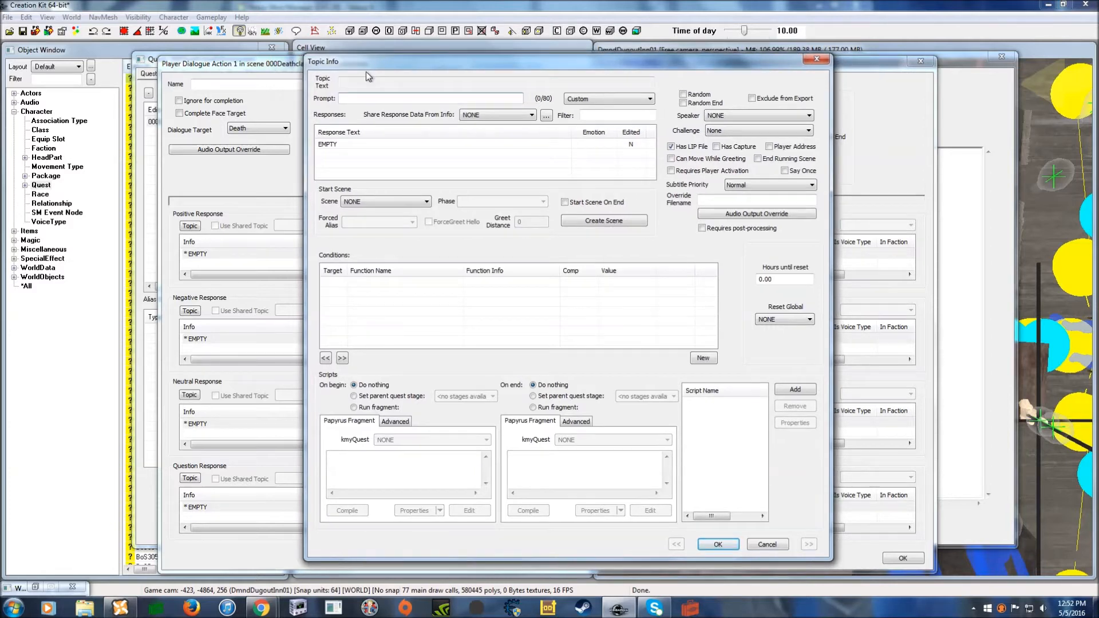
left_click(364, 97)
double_click(369, 144)
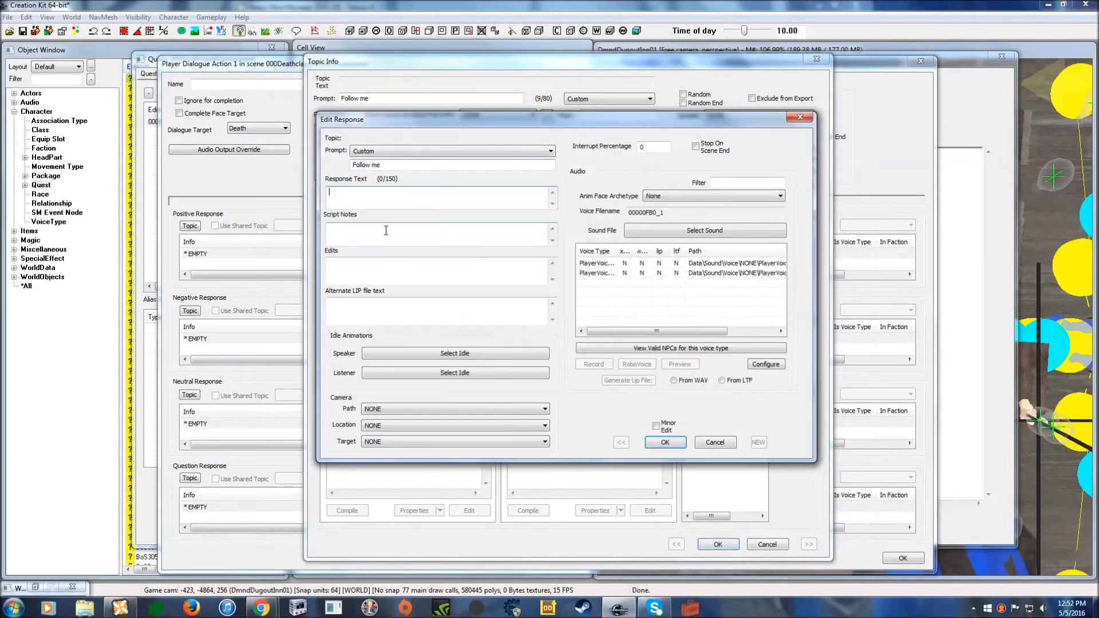
type("Follow me")
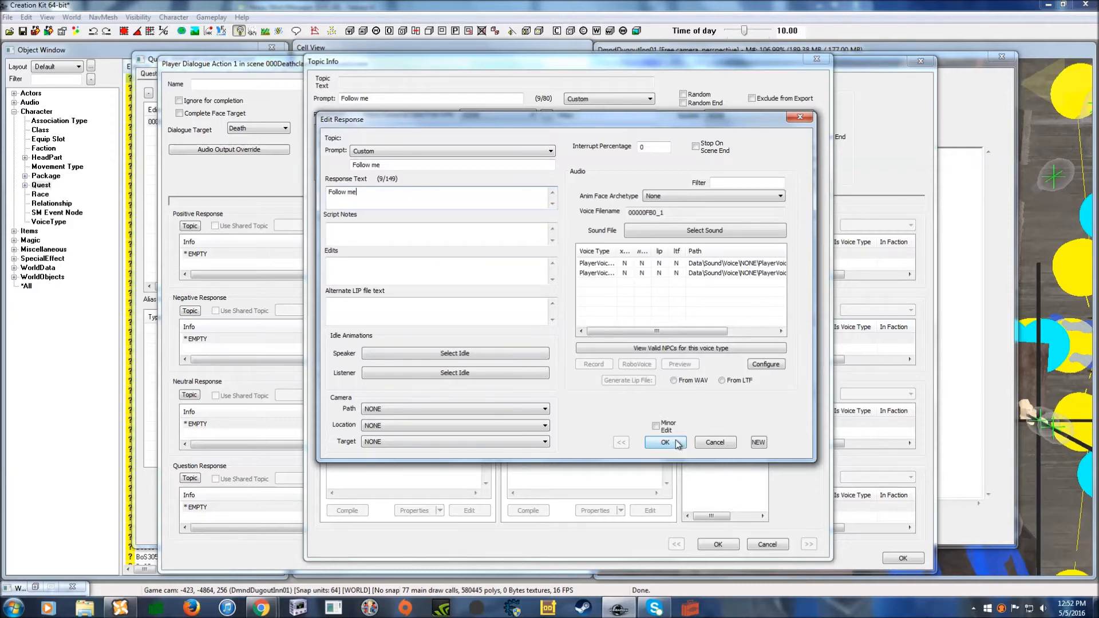
left_click(665, 442)
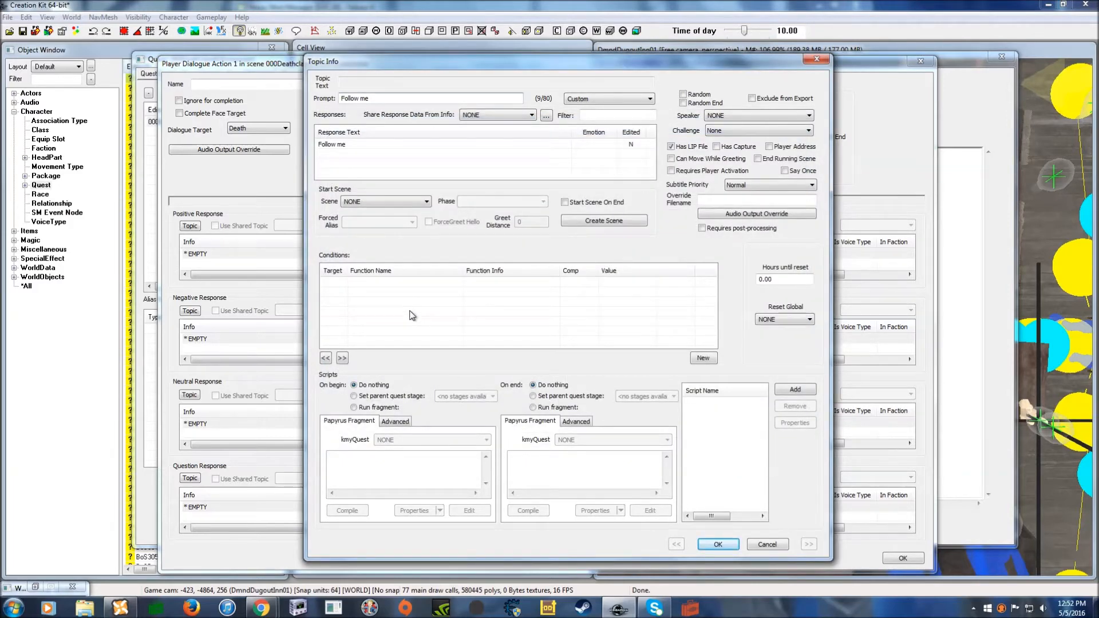
- Paste the GetGlobalValue DeathFollowGV condition with value 0 and save the topic
right_click(428, 291)
left_click(488, 369)
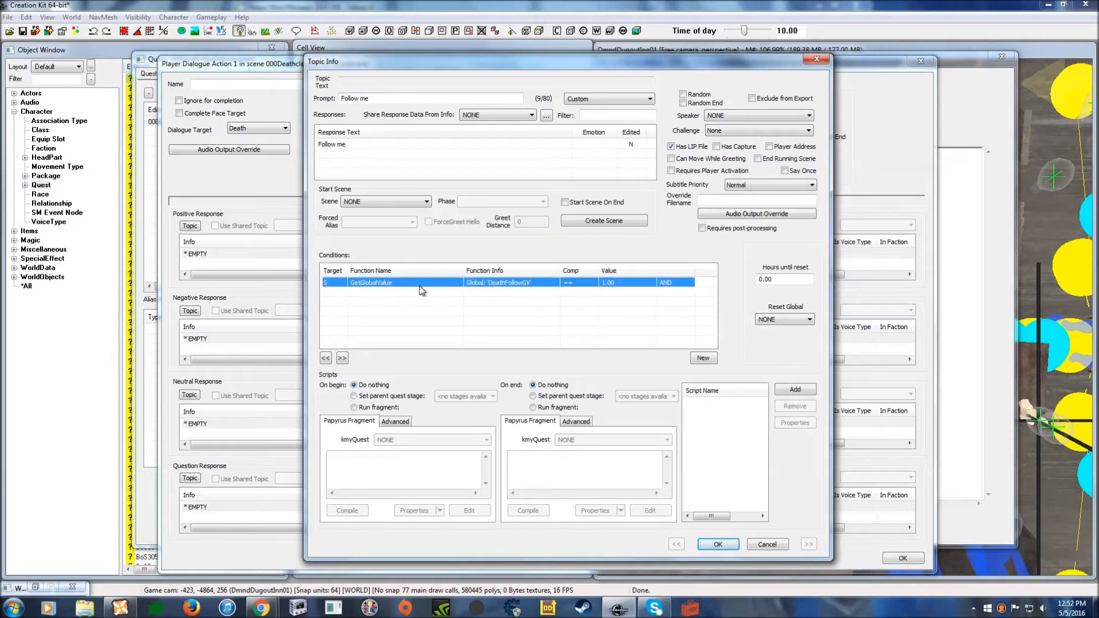
double_click(619, 289)
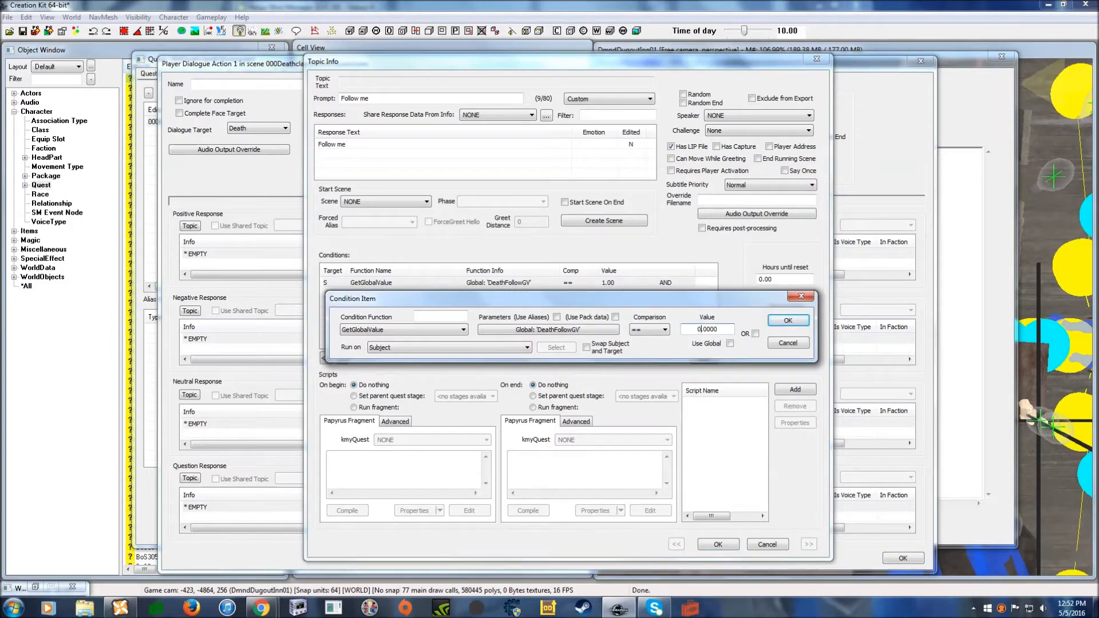
left_click_drag(692, 297, 682, 282)
left_click(777, 305)
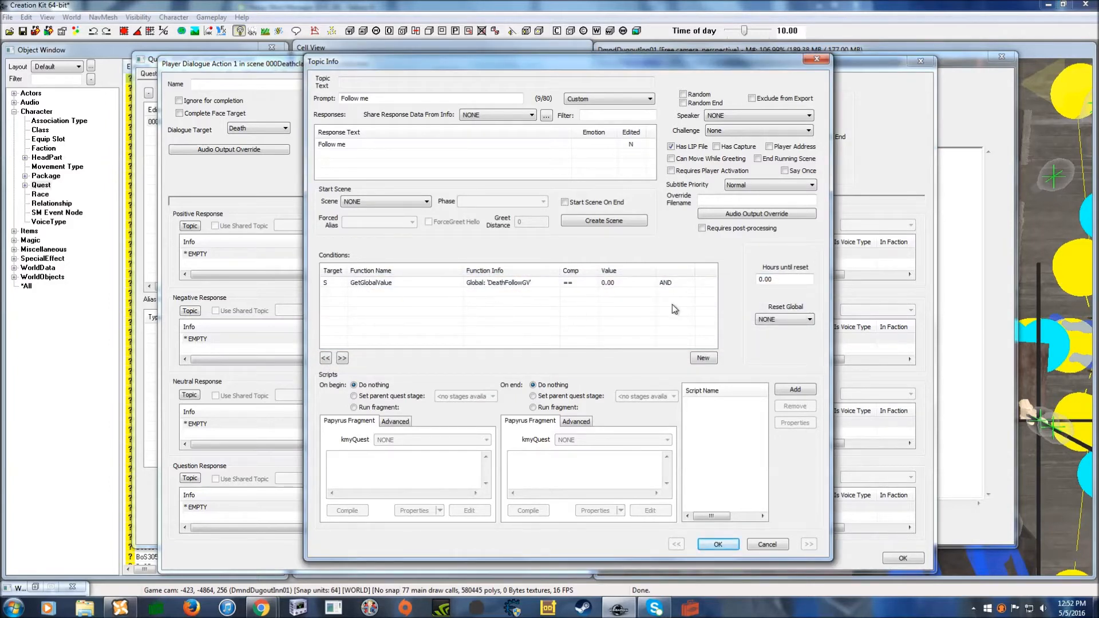
left_click_drag(517, 68, 512, 62)
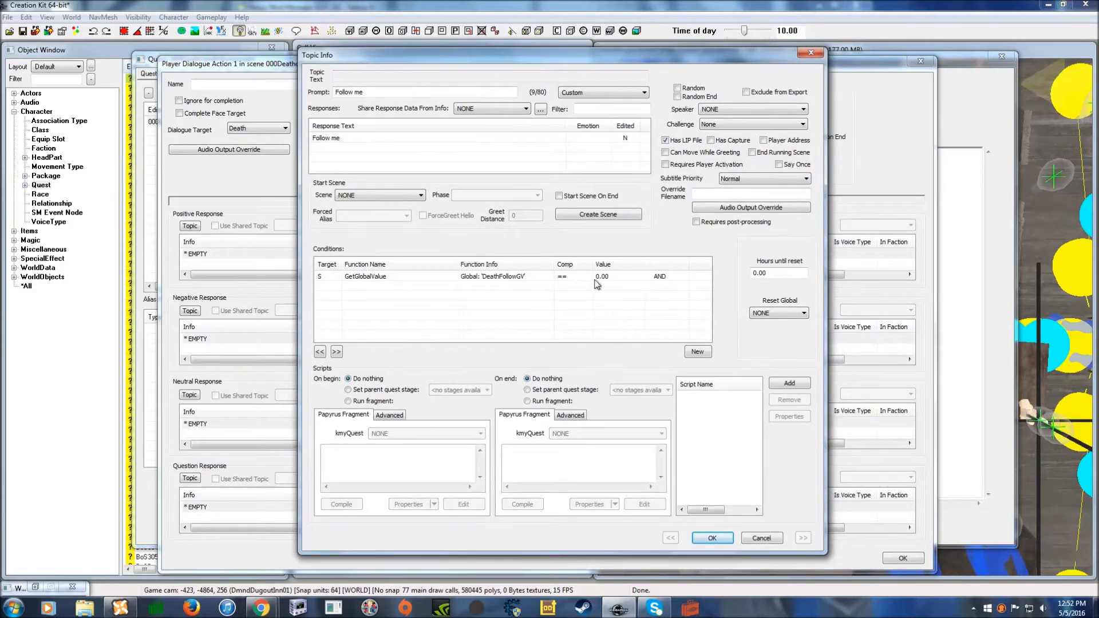
left_click(711, 538)
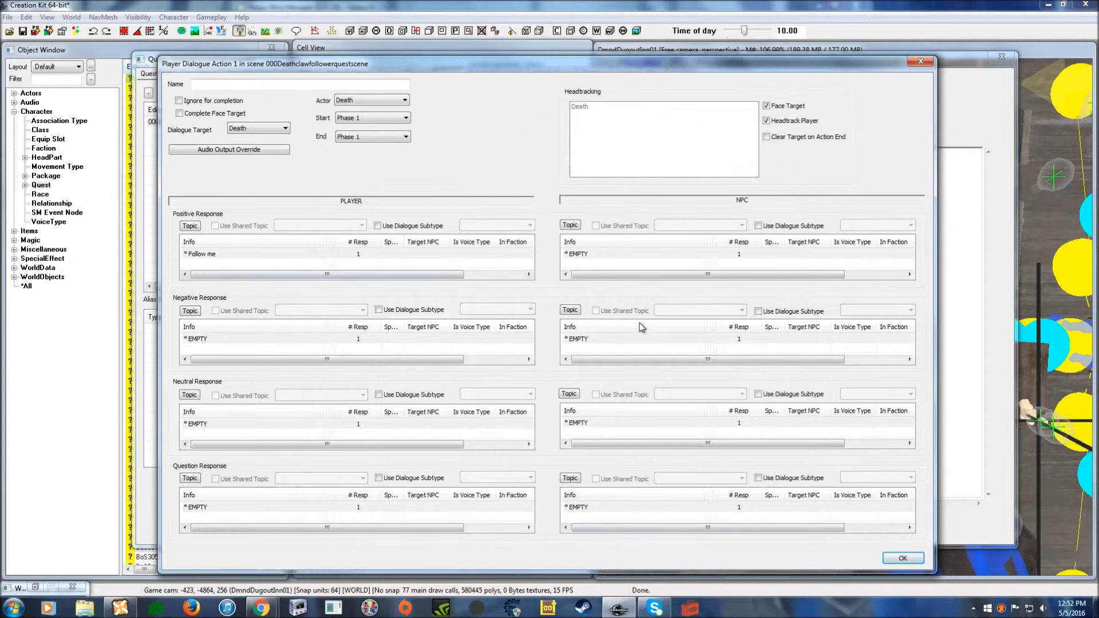
- Give the NPC's positive response the line *Starts Following*
double_click(615, 254)
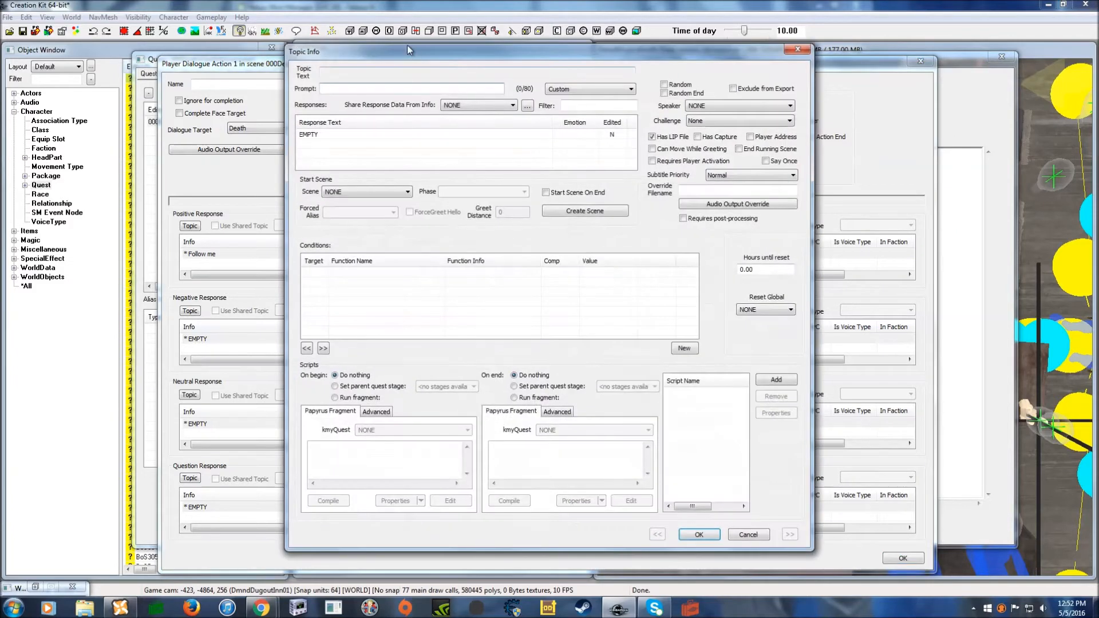
left_click(377, 135)
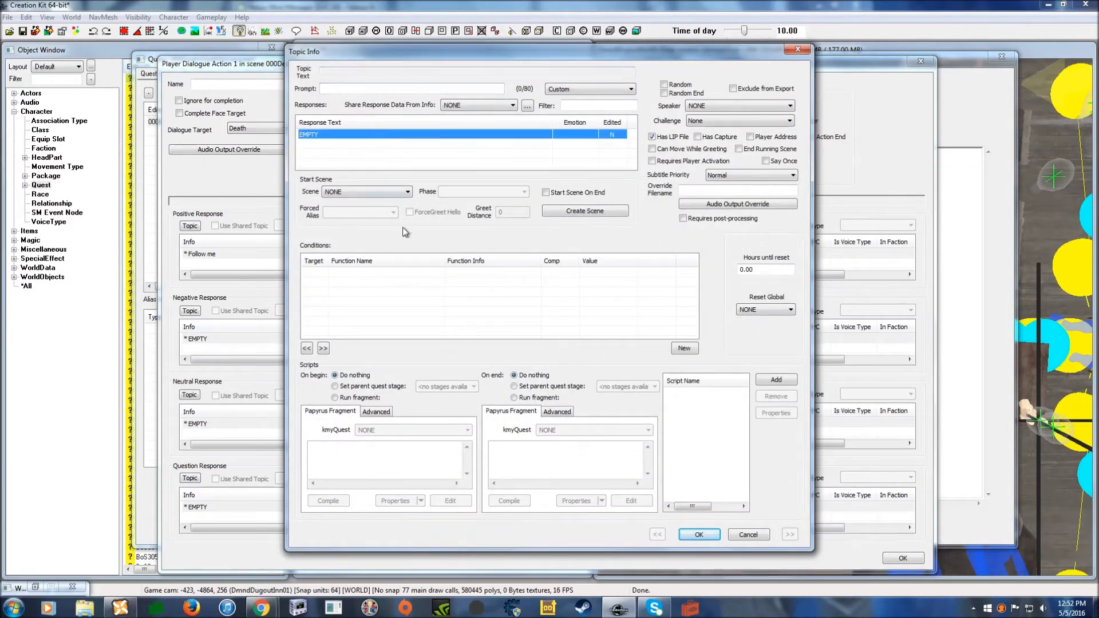
double_click(339, 133)
type("*")
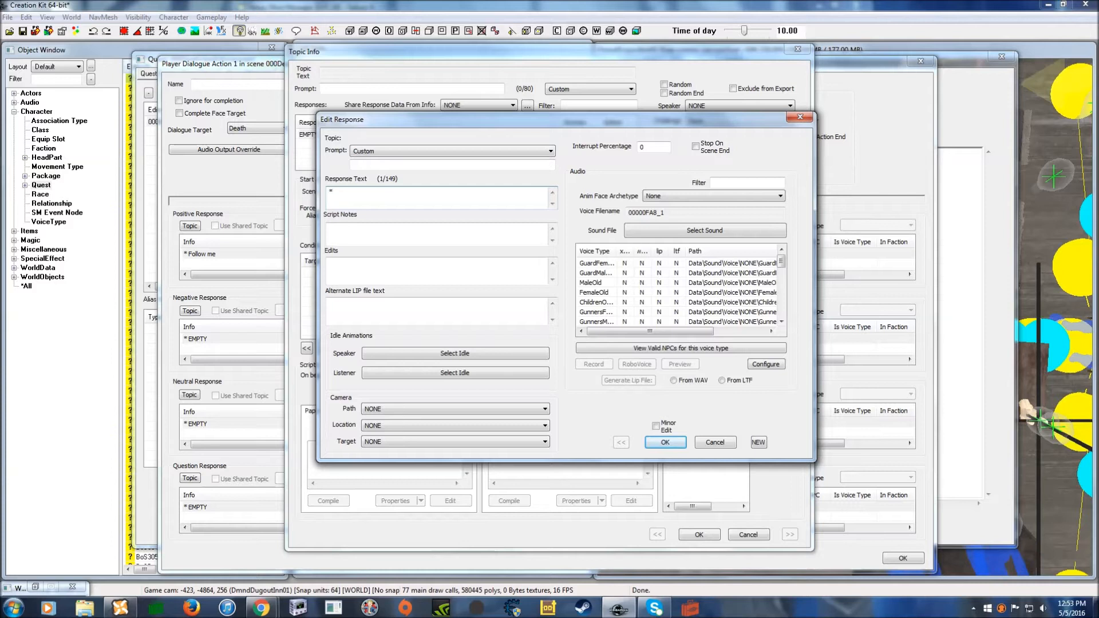
type("Starts Following**")
key("BackSpace")
left_click(666, 444)
- Paste the DeathFollowGV condition and change its value to 0
right_click(438, 294)
left_click(483, 368)
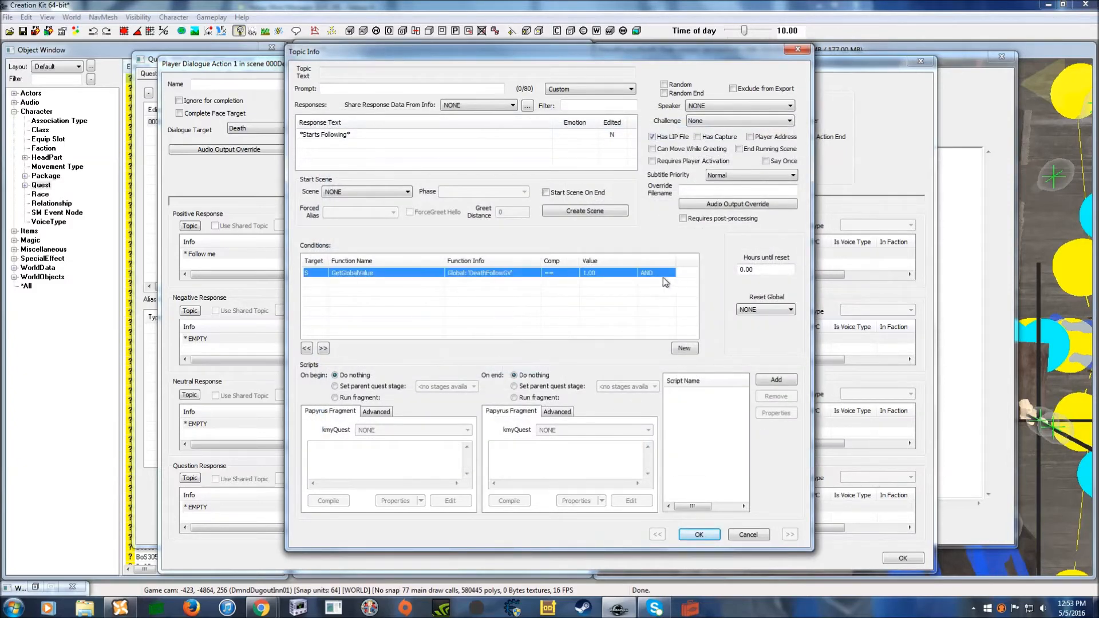
double_click(608, 275)
left_click(681, 319)
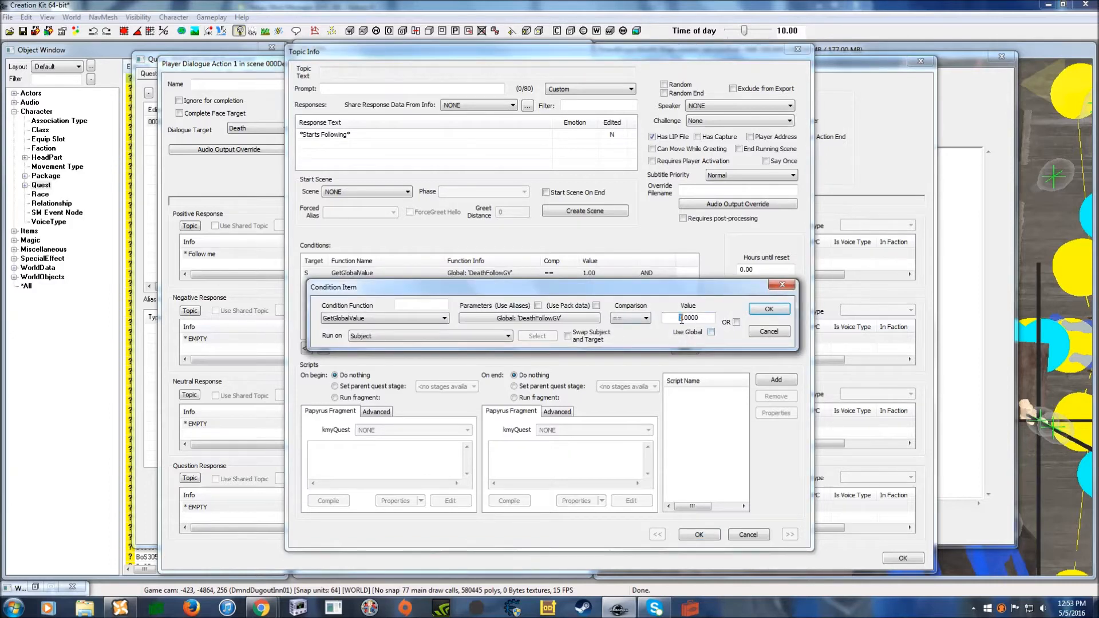
type("0")
left_click_drag(675, 287, 640, 259)
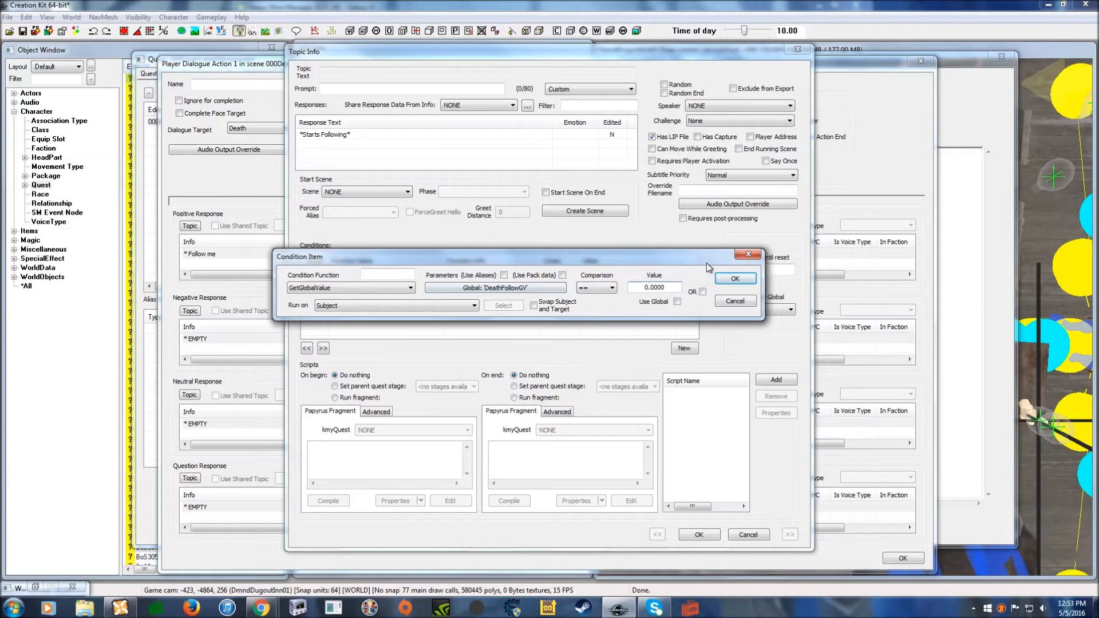
left_click(732, 279)
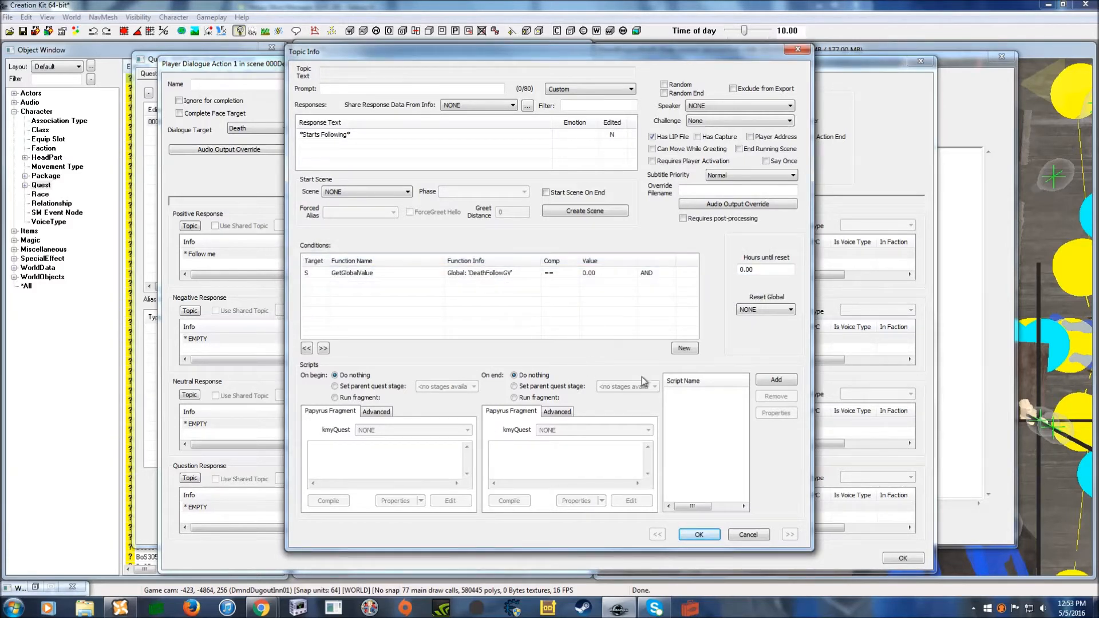
- Write the On End fragment deathfollowgv.SetValueInt(1) and begin creating a property from a form
left_click(514, 398)
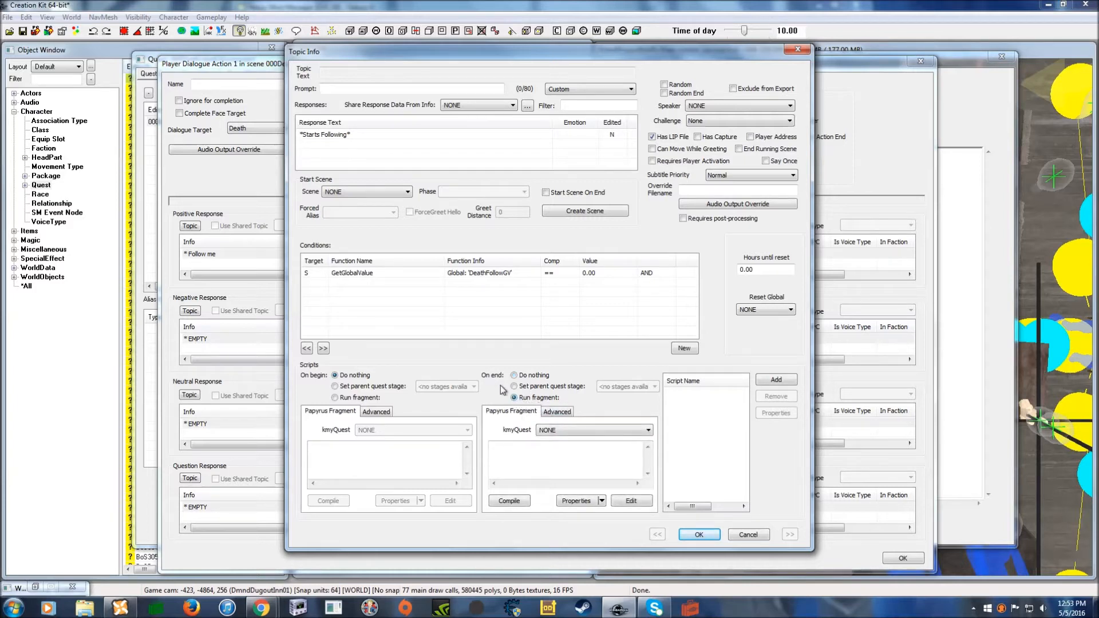
left_click(522, 449)
type("eathfollow")
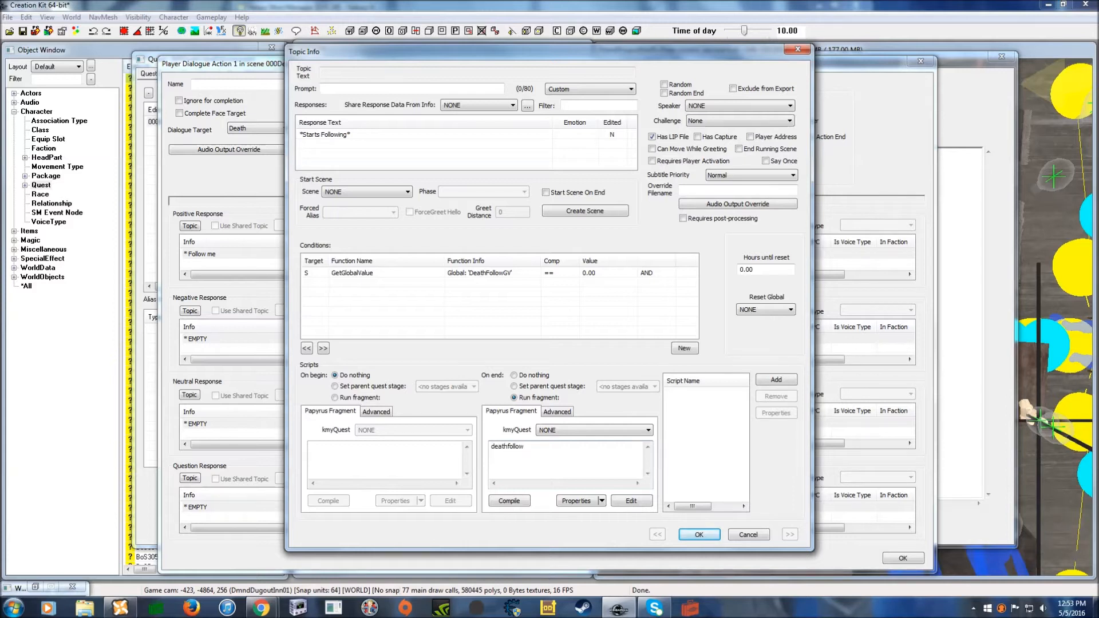
type("gv")
type(".SetValueInt(1")
left_click_drag(578, 451, 491, 452)
left_click(587, 457)
left_click_drag(618, 53, 618, 35)
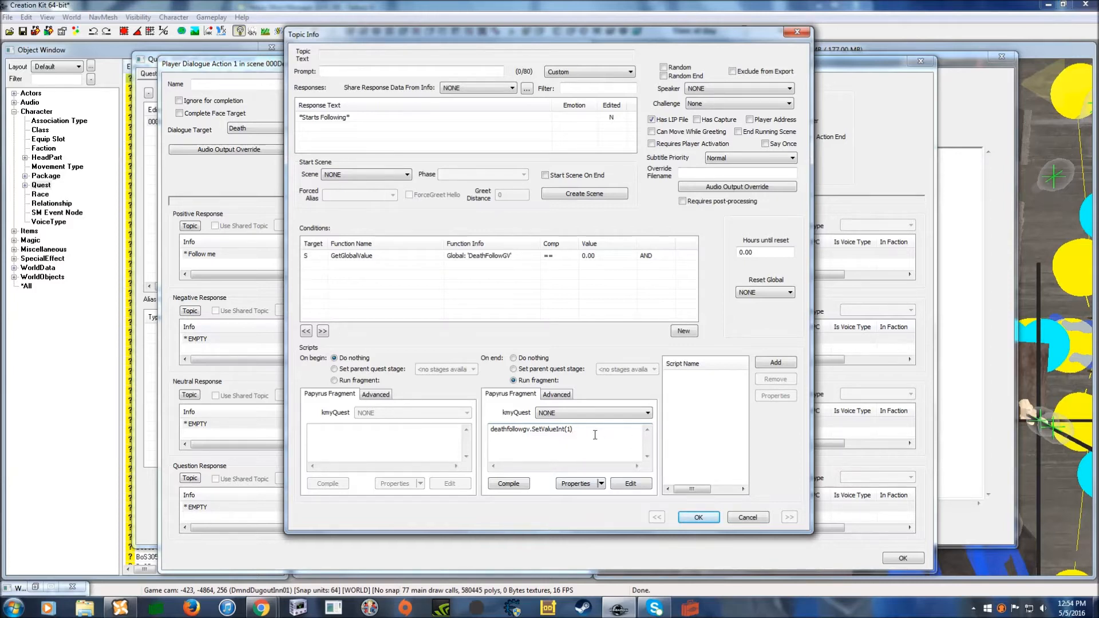
left_click_drag(475, 36, 478, 45)
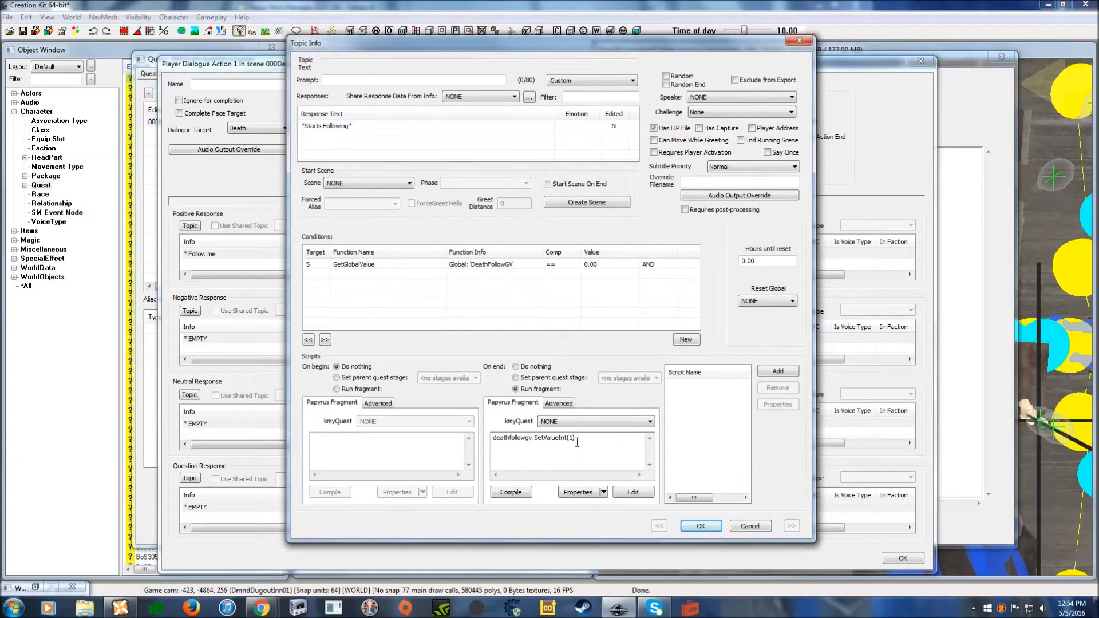
type(")")
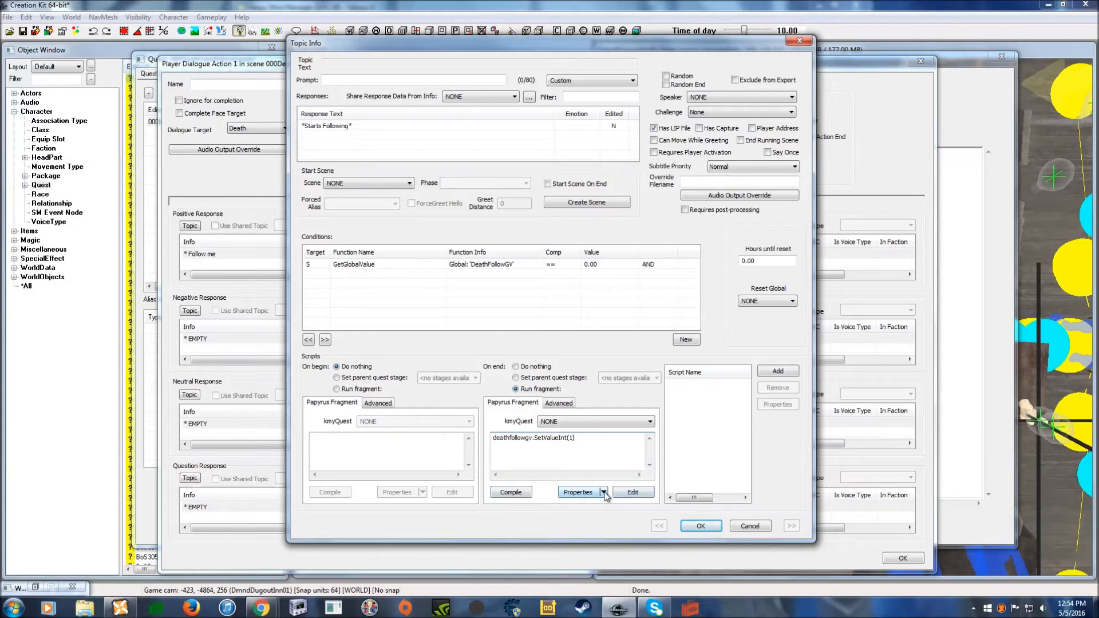
left_click(603, 492)
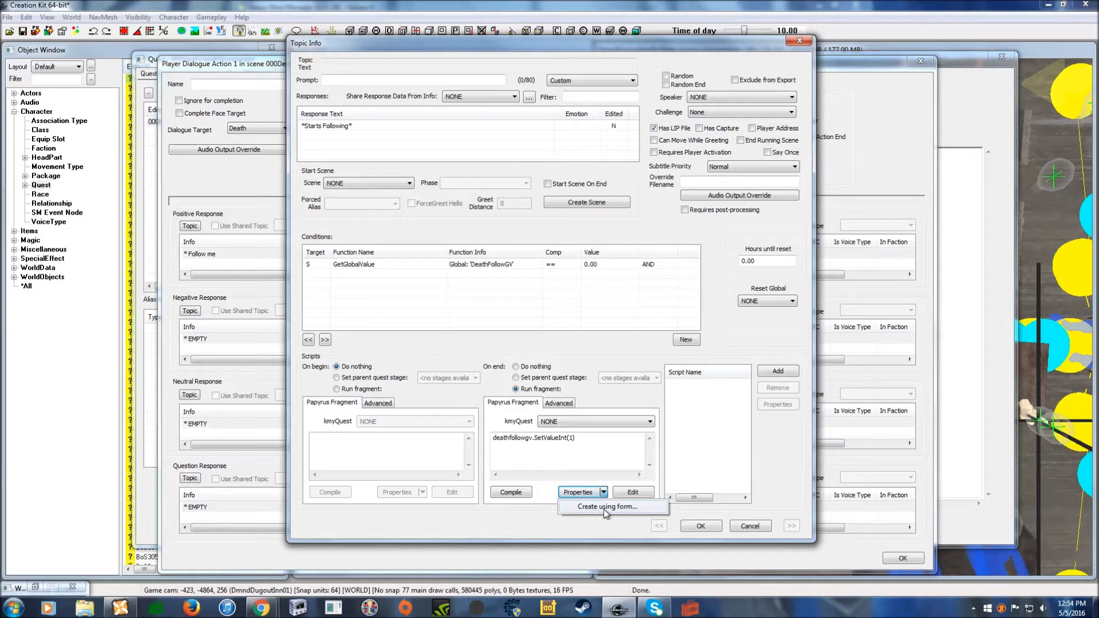
left_click(598, 509)
left_click_drag(367, 60, 514, 262)
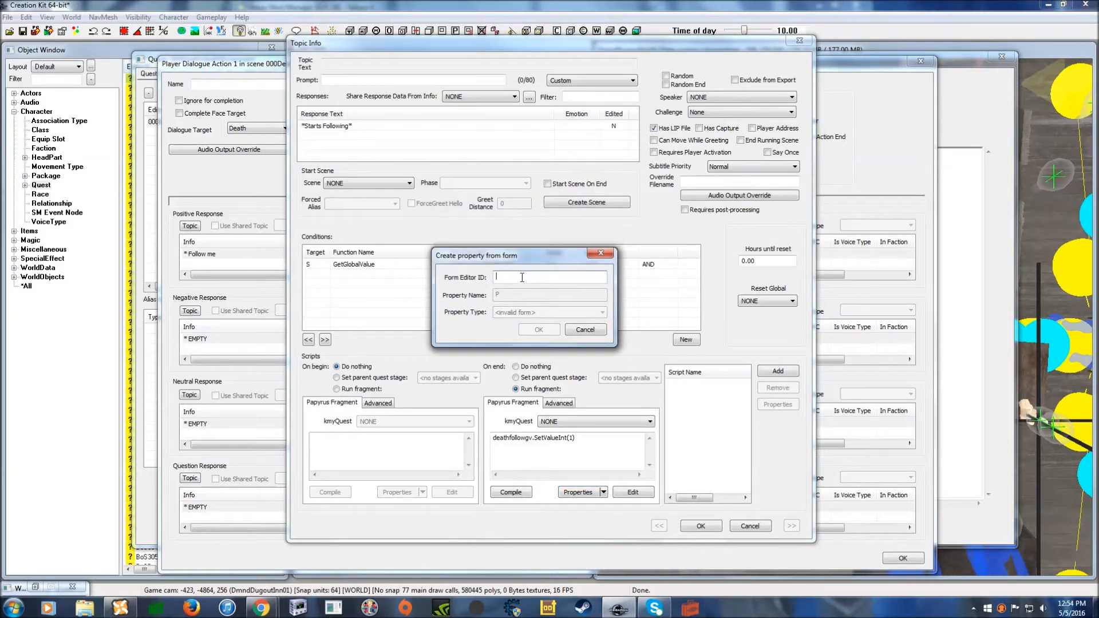
- Create the DeathFollowGV property from the deathfollowgv form, compile the fragment, and close Topic Info
type("deathfollowgv")
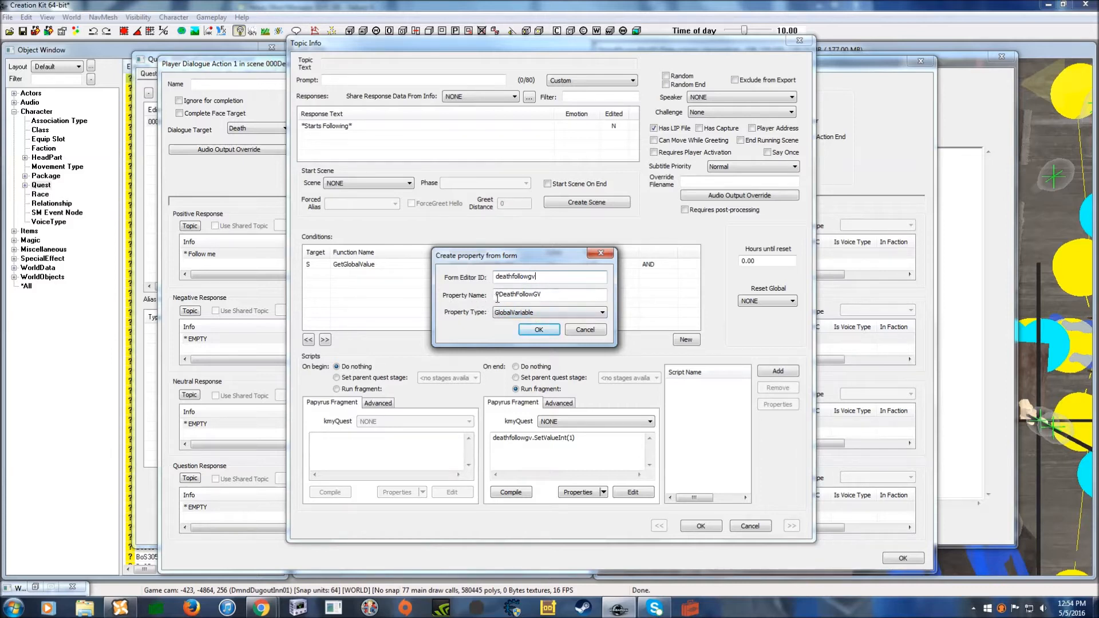
left_click_drag(499, 299, 495, 298)
key("Delete")
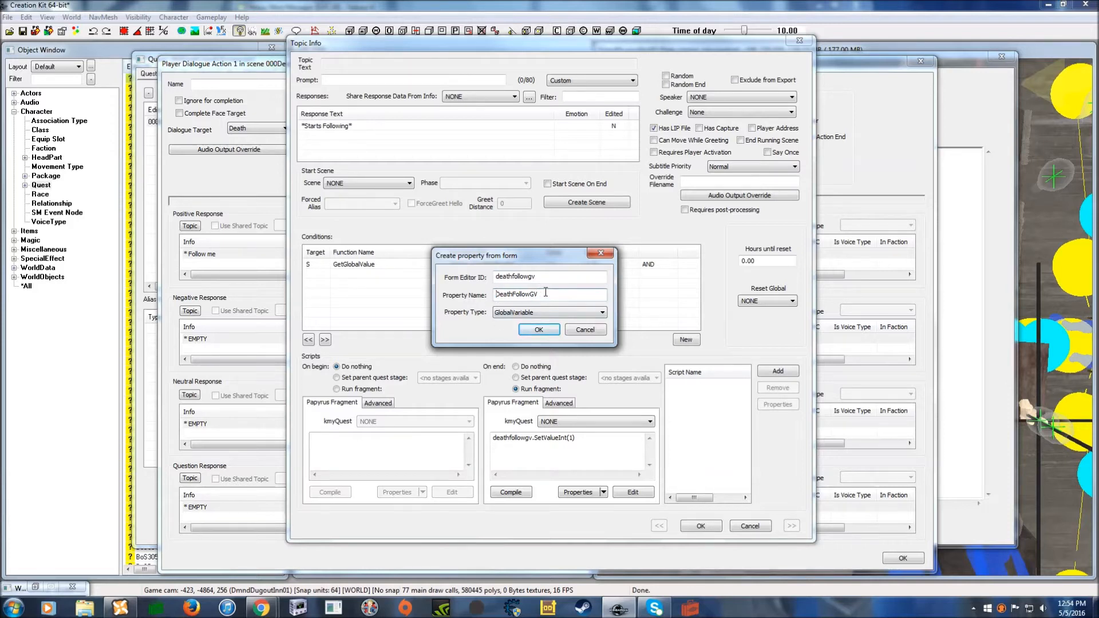
left_click(539, 330)
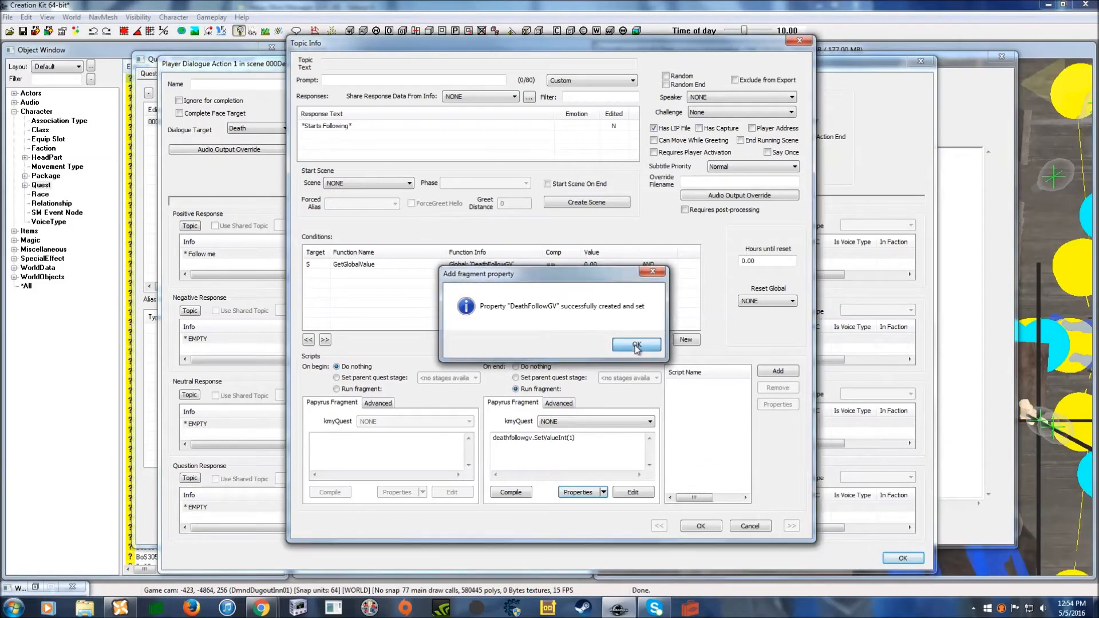
left_click(637, 342)
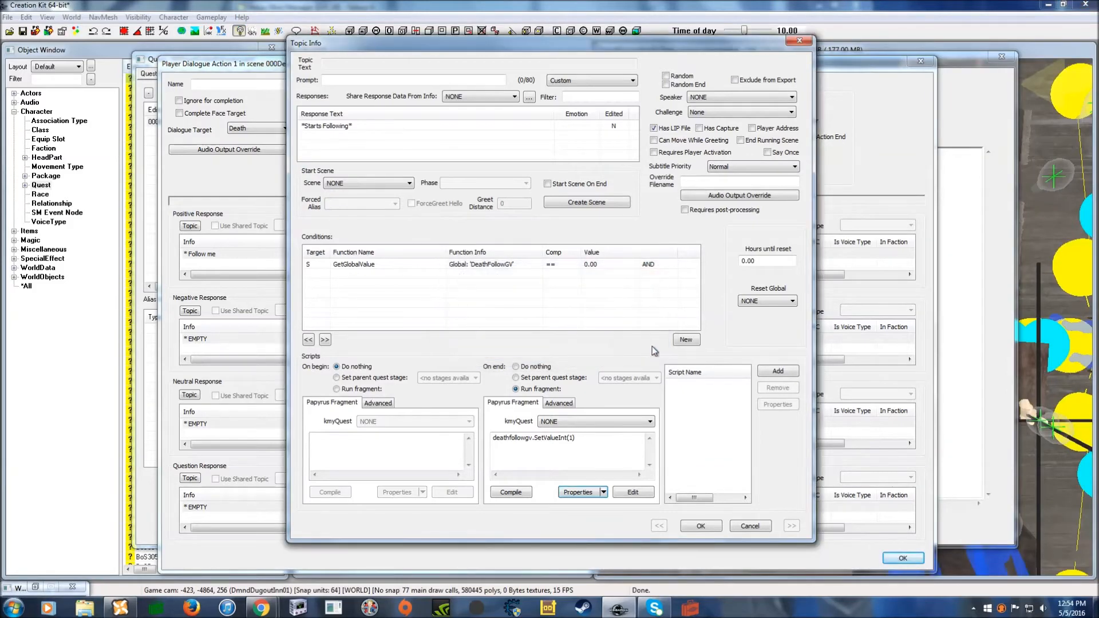
left_click(524, 492)
left_click(701, 527)
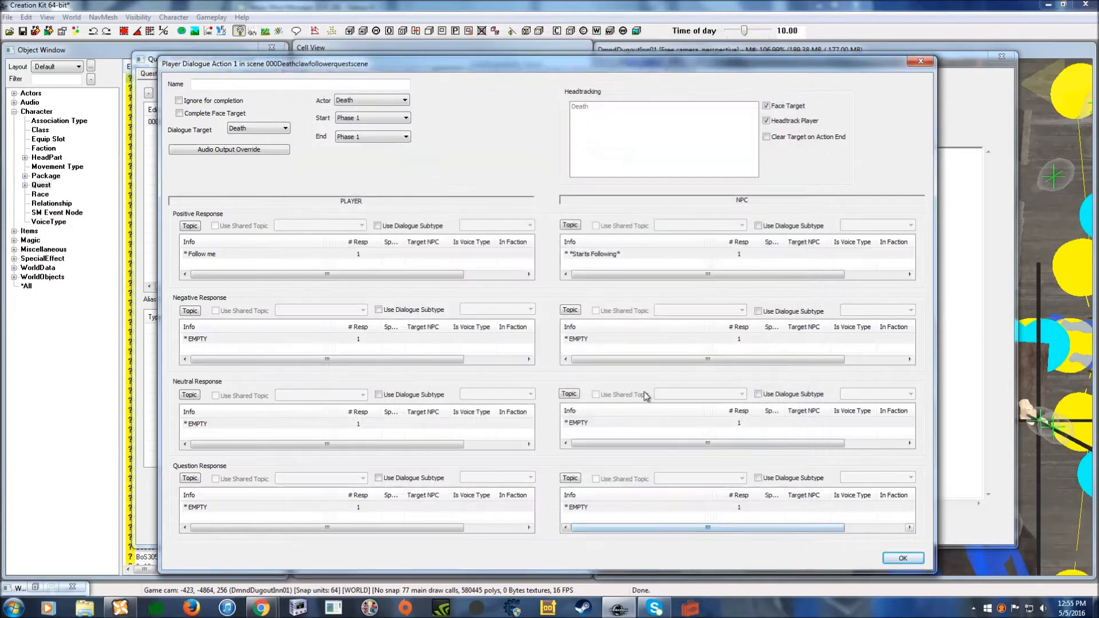
- Add a player positive response with prompt 'Part ways' and line 'Time for us to part ways'
right_click(207, 265)
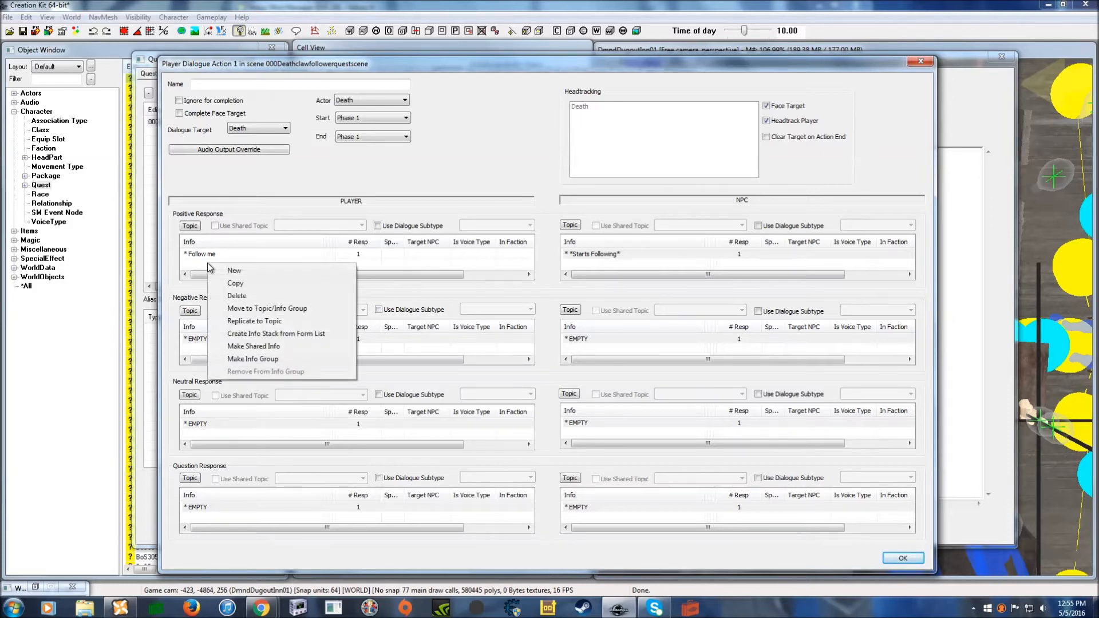
left_click(217, 270)
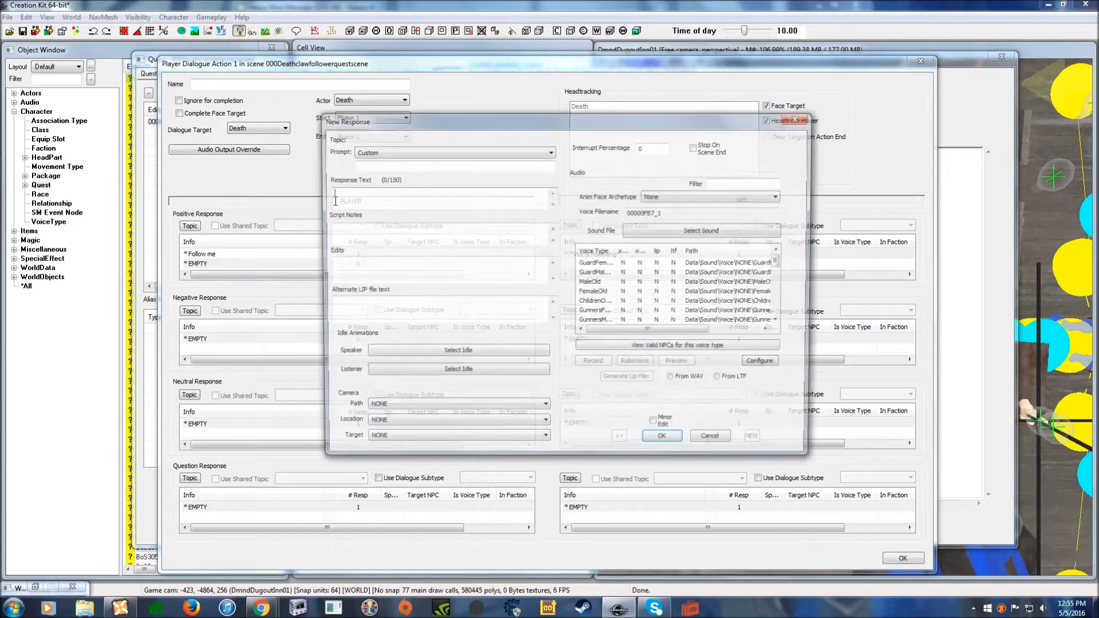
type("Part ways")
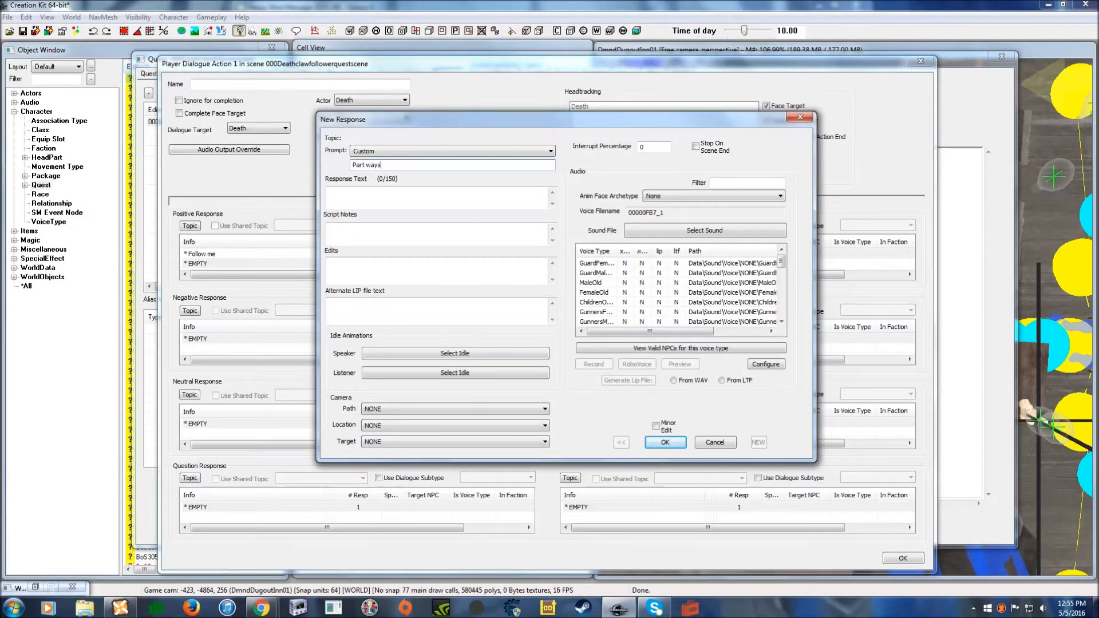
left_click(371, 199)
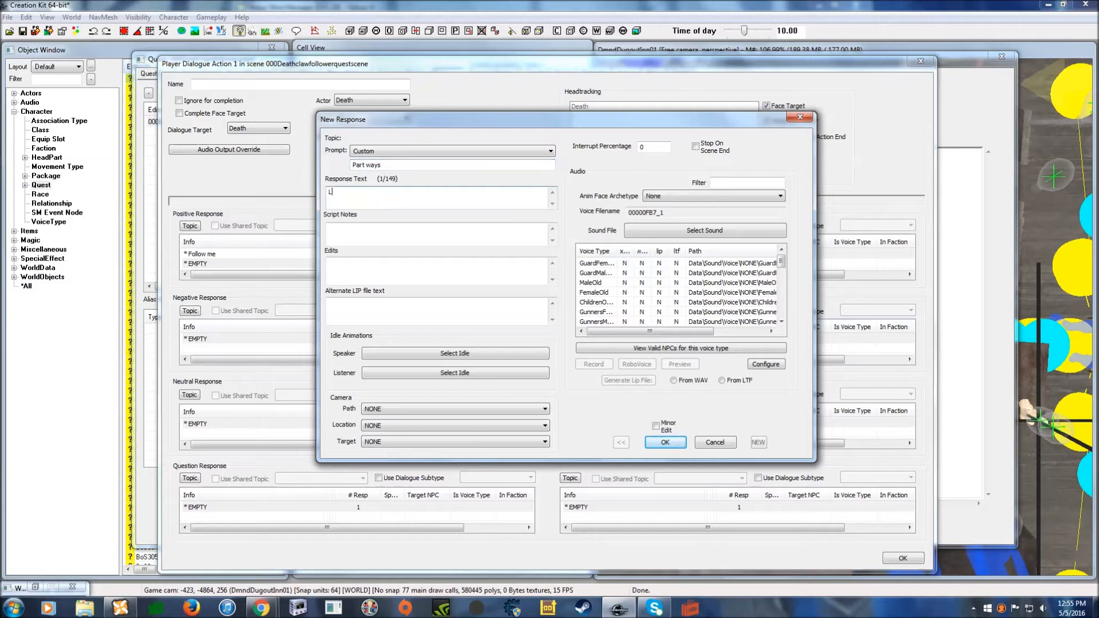
type("Time for us to part ways")
left_click(653, 444)
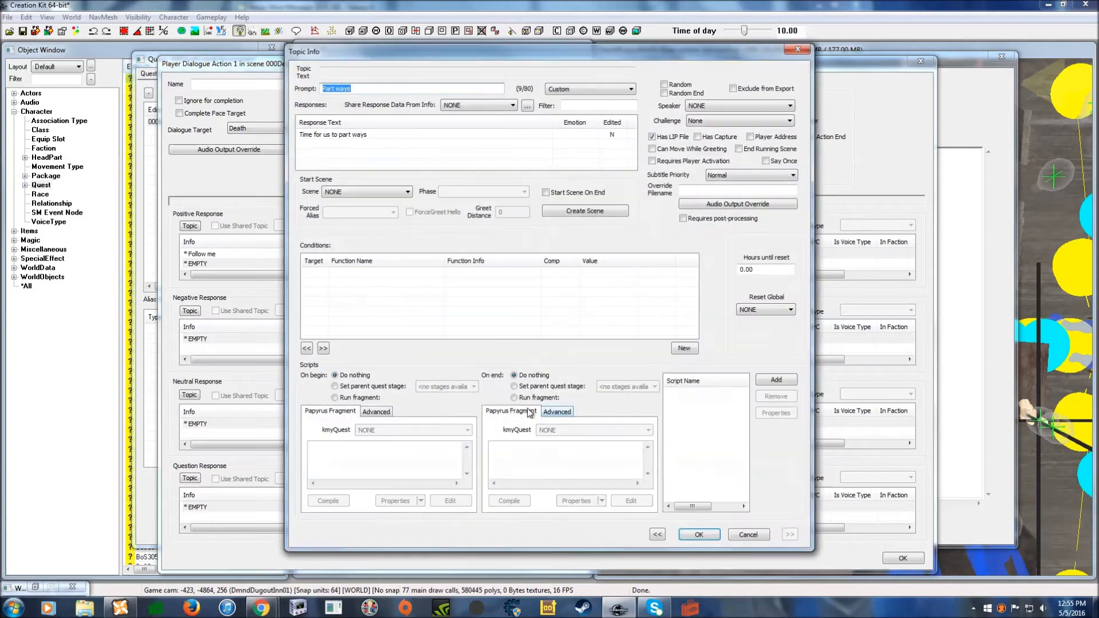
- Paste the DeathFollowGV condition, keep its value at 1, and save the topic
left_click_drag(481, 48, 493, 45)
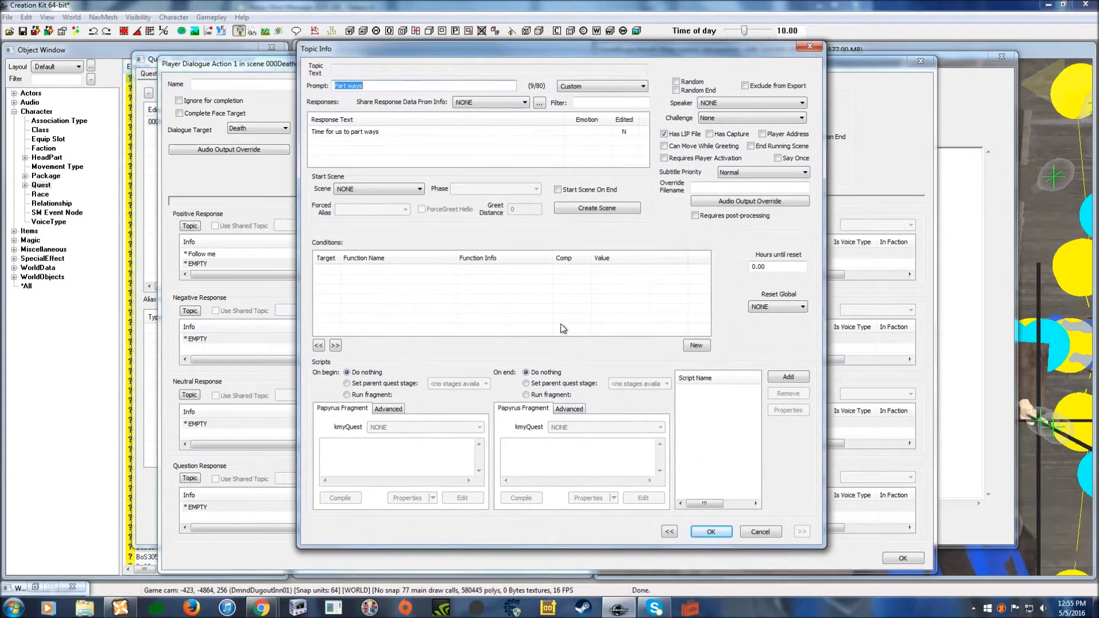
right_click(403, 279)
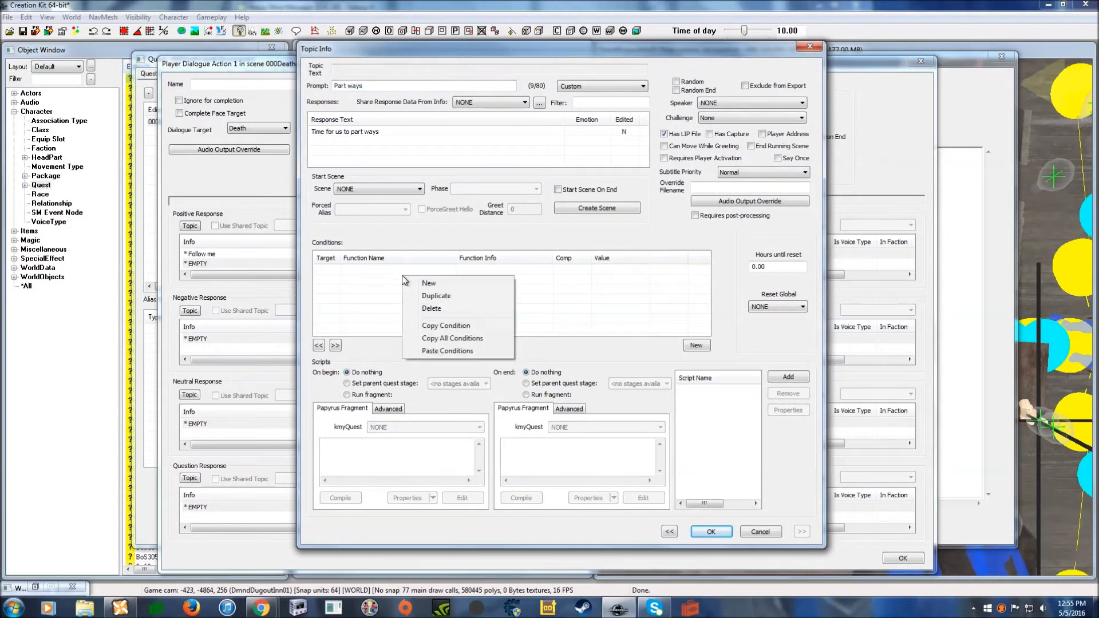
left_click(454, 353)
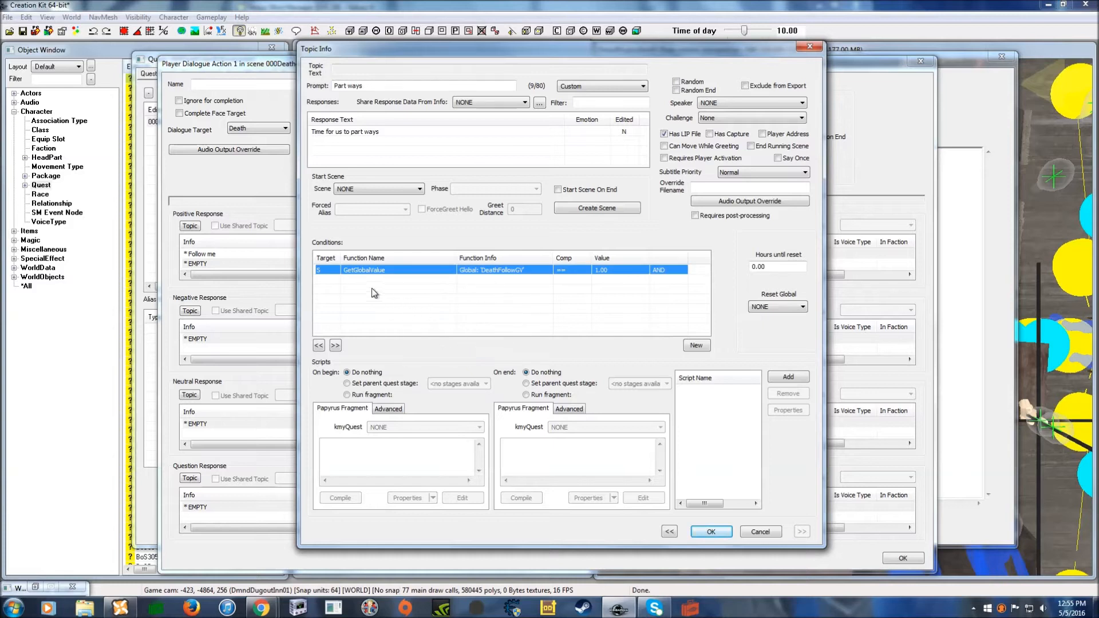
double_click(627, 276)
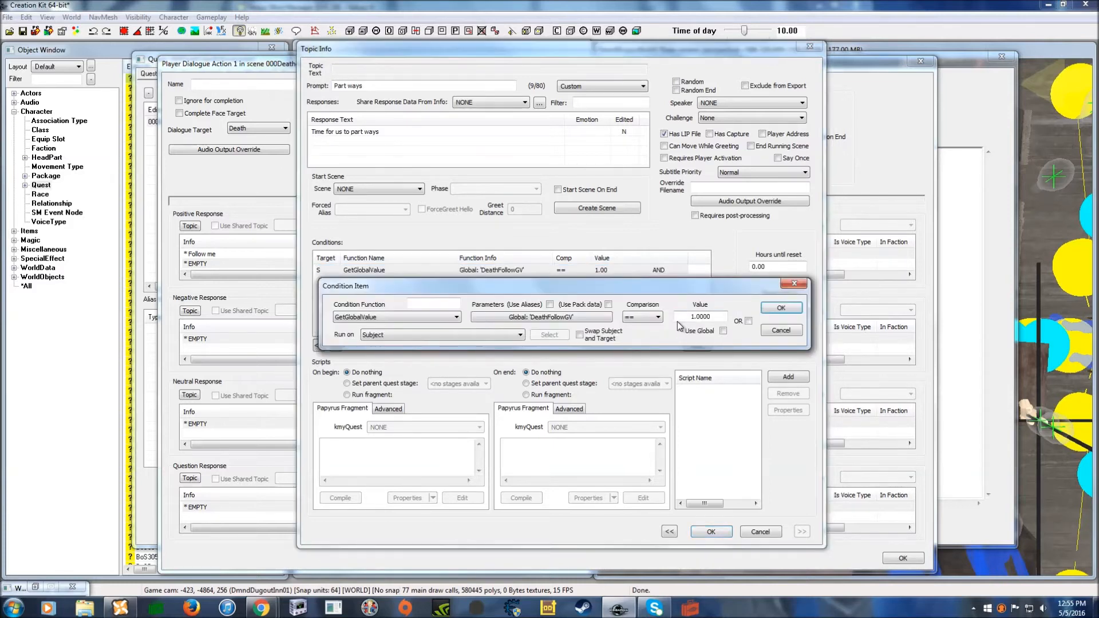
double_click(722, 317)
left_click(780, 308)
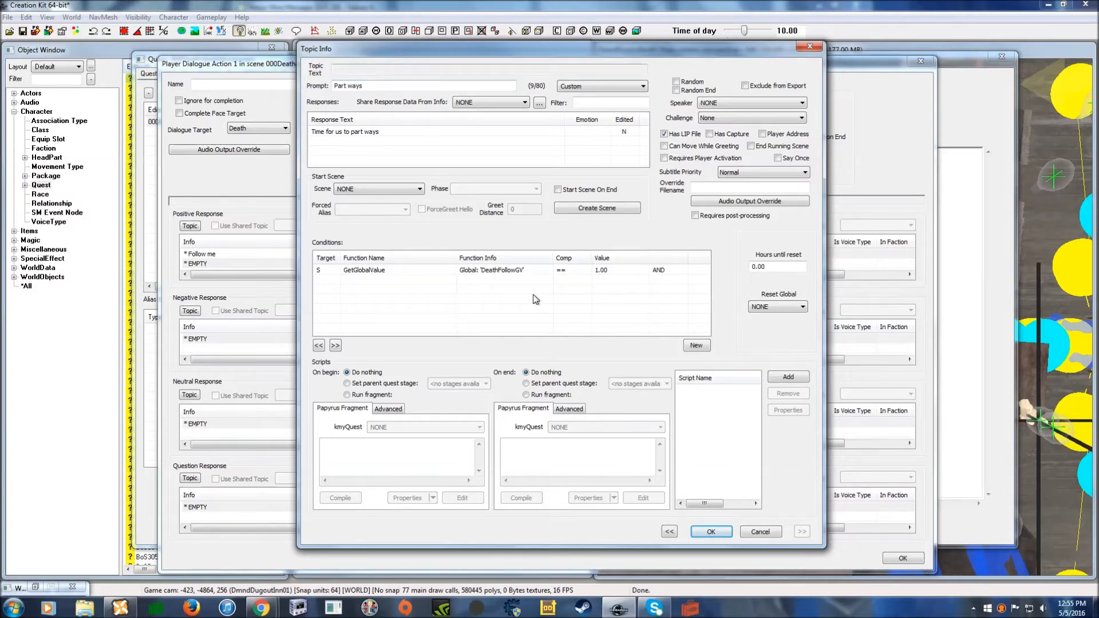
left_click(712, 532)
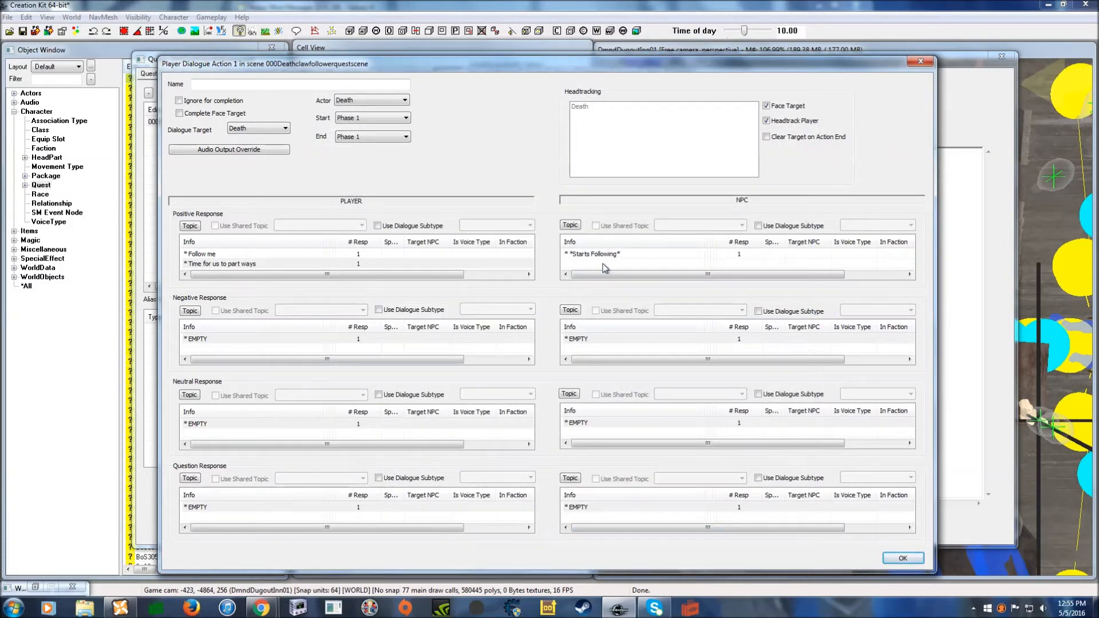
- Add the NPC response *Starts heading home* with a pasted DeathFollowGV == 1 condition
right_click(604, 268)
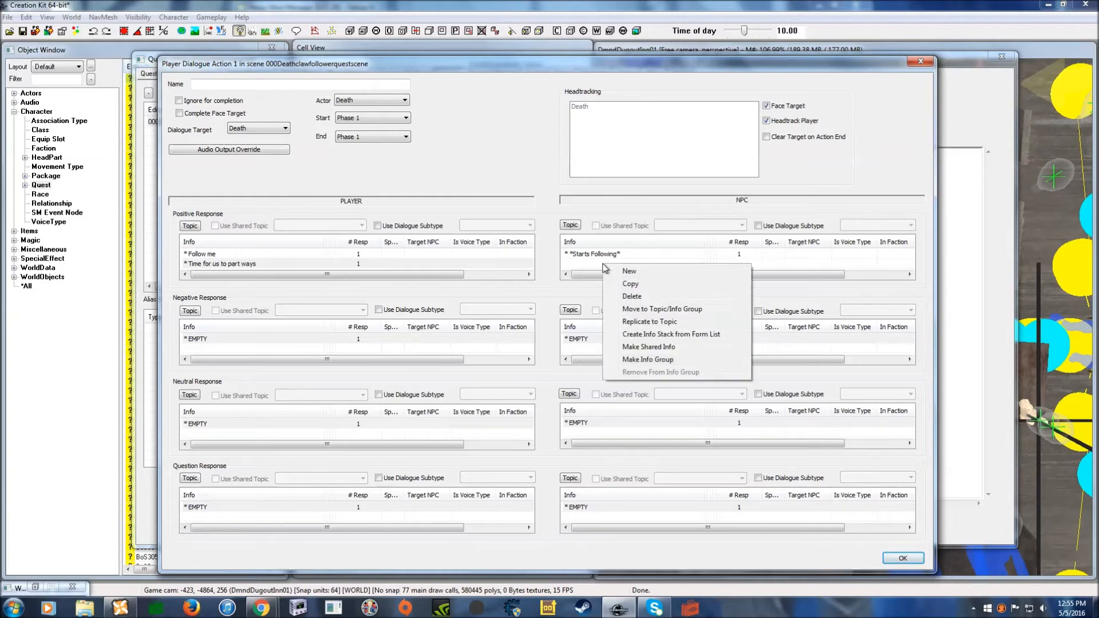
left_click(635, 273)
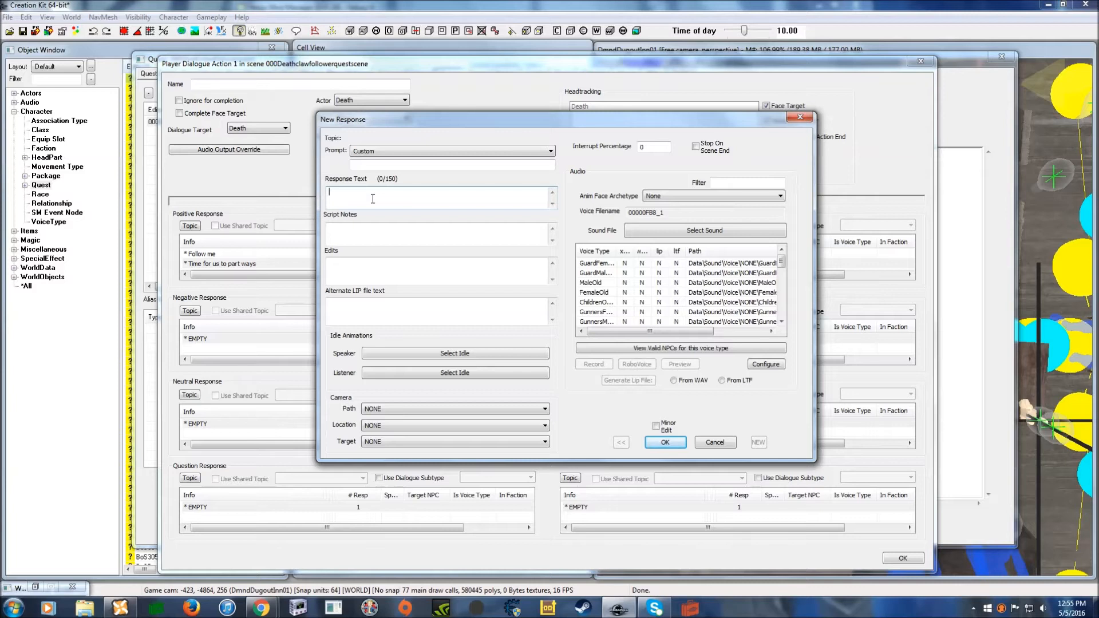
type("*Starts heading home*")
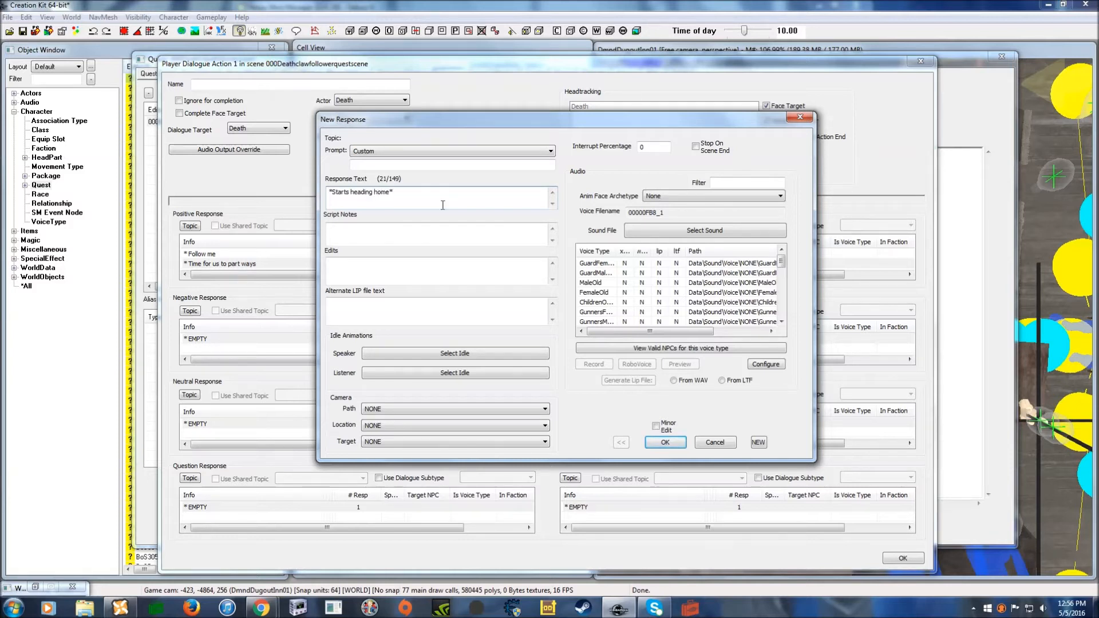
left_click(673, 442)
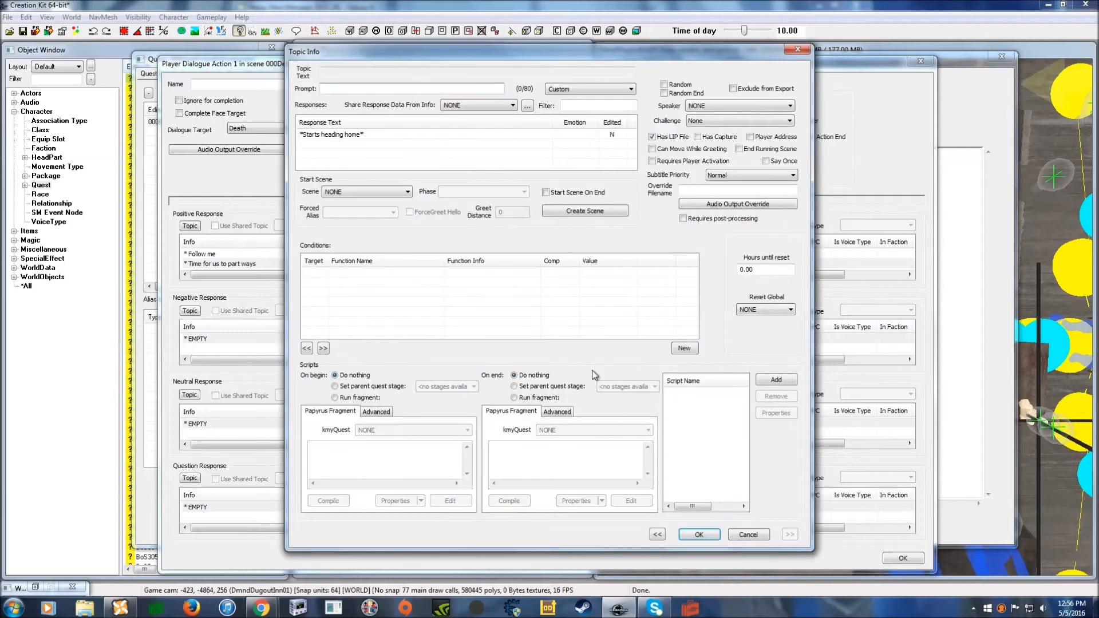
right_click(456, 288)
left_click(500, 361)
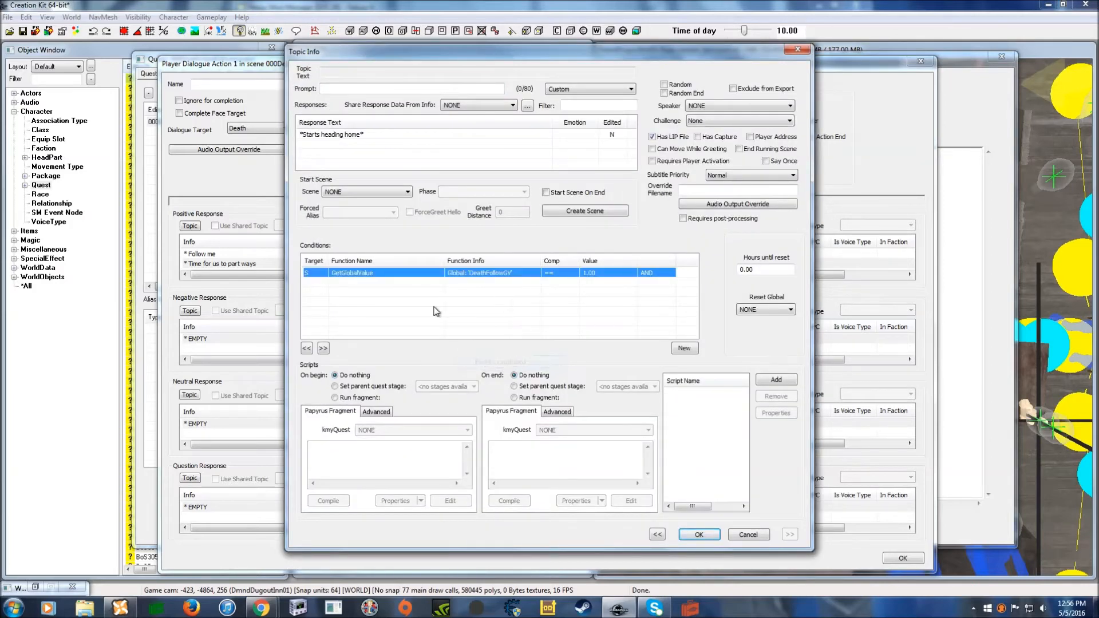
double_click(613, 274)
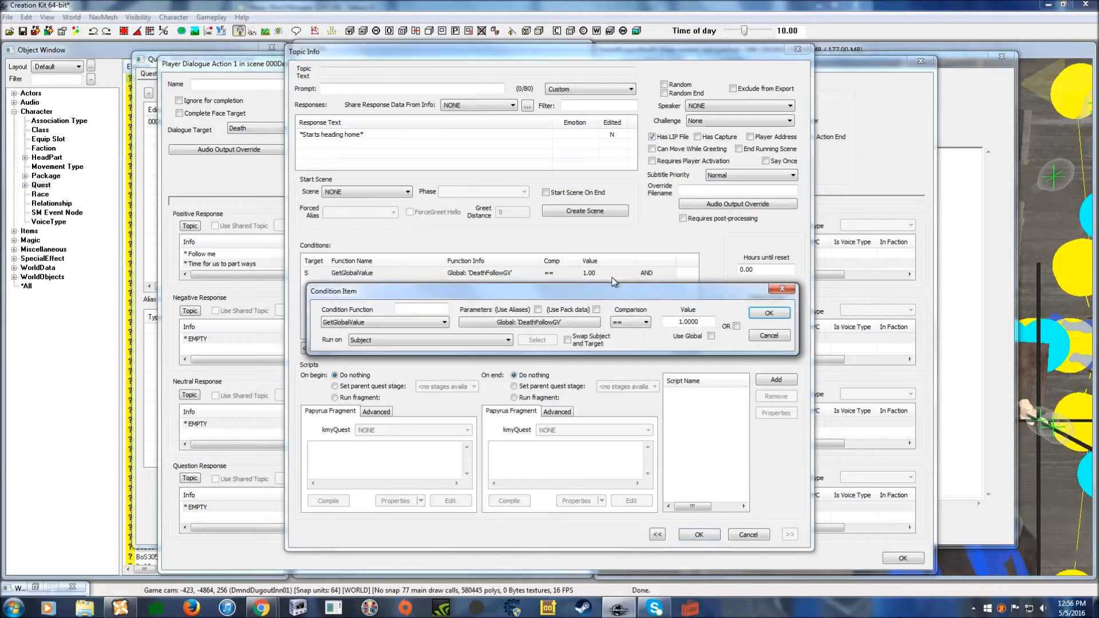
left_click_drag(716, 293, 702, 263)
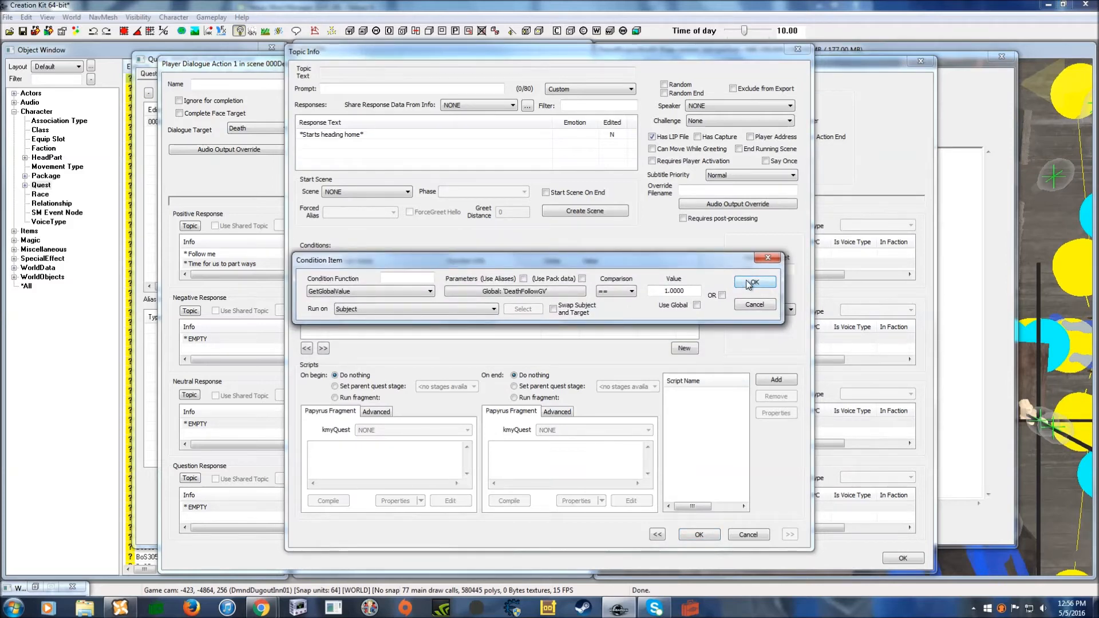
left_click(752, 283)
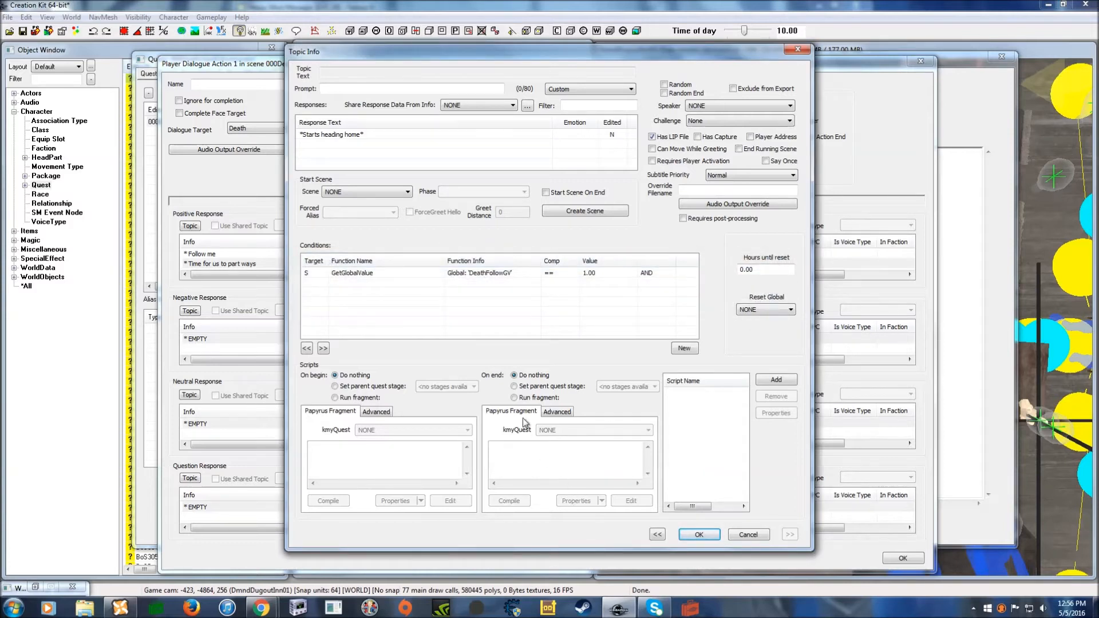
- Write the On End fragment deathfollowgv.SetValueInt(0) and begin creating a property from a form
left_click(515, 398)
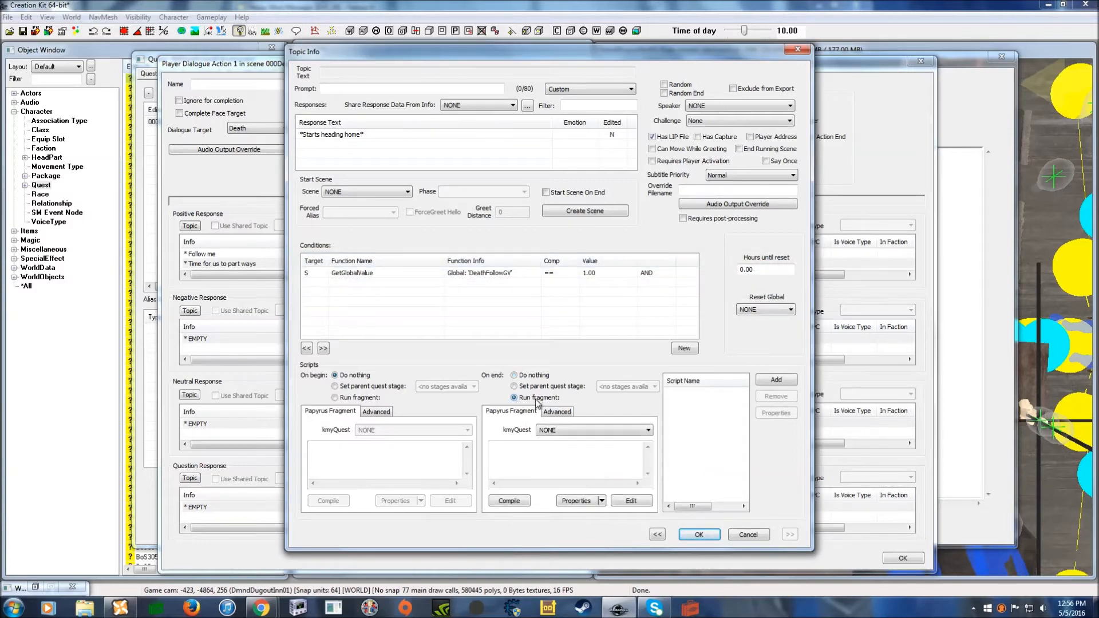
left_click(526, 451)
type("deathfollowgv.SetValueInt(0")
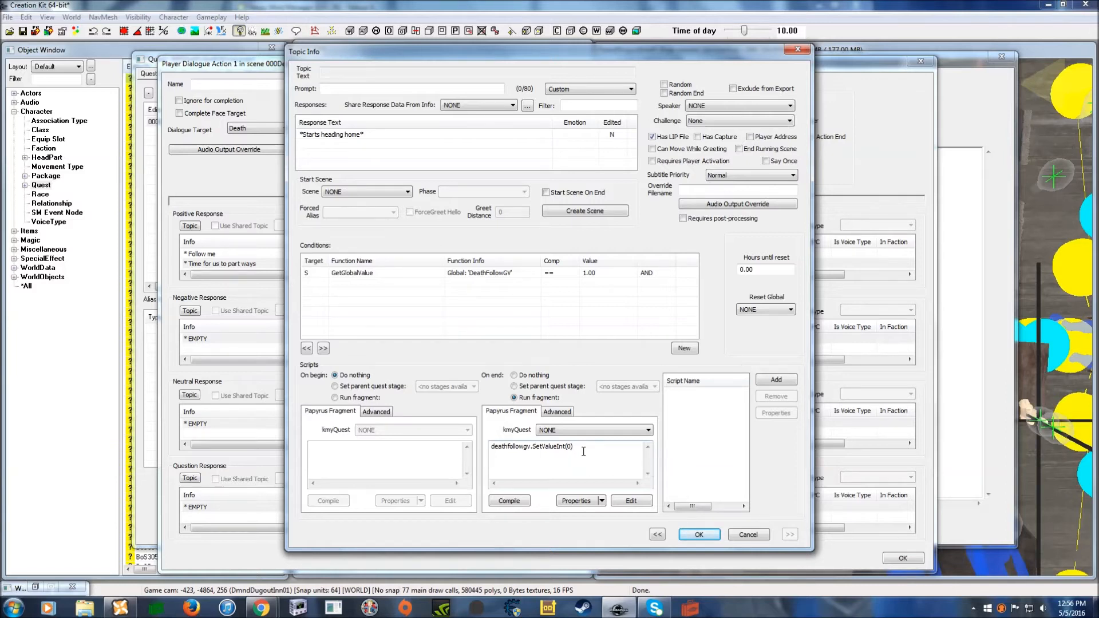
left_click(602, 501)
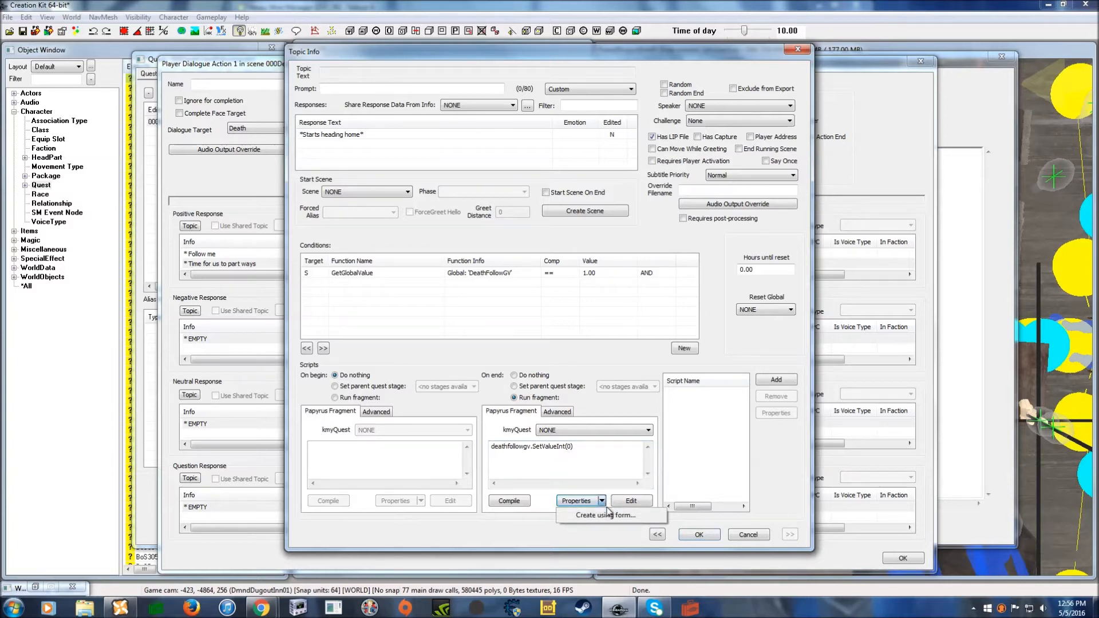
left_click(613, 524)
left_click_drag(377, 73, 547, 309)
- Create the DeathFollowGV property, compile the fragment, and save the topic
type("deathfollowgv")
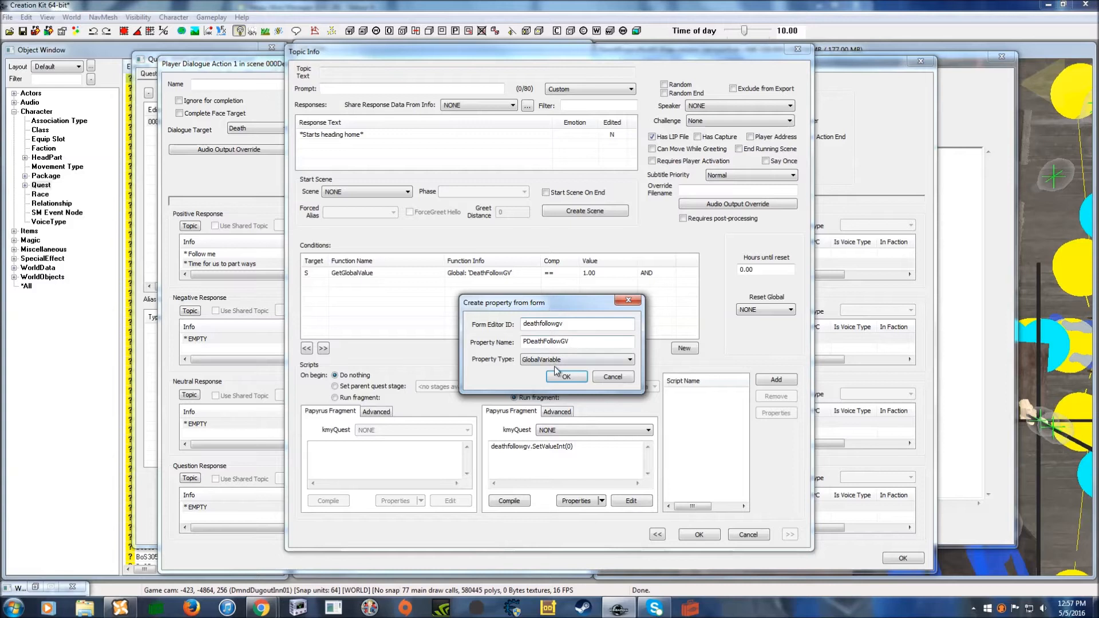
left_click_drag(528, 342, 517, 347)
key("BackSpace")
left_click(566, 377)
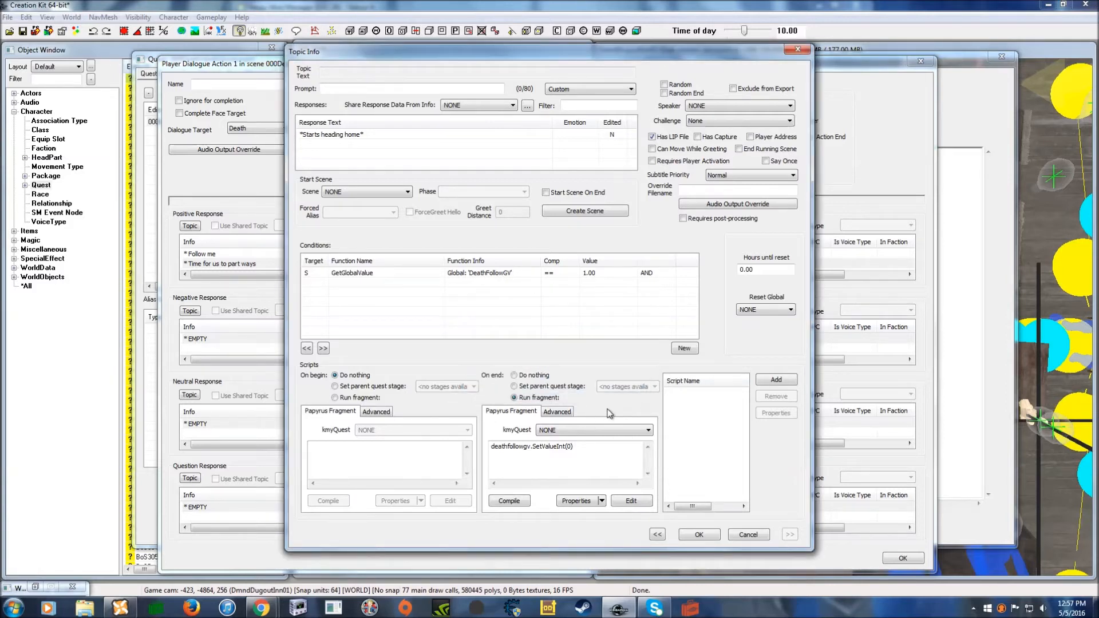
left_click_drag(553, 274, 562, 269)
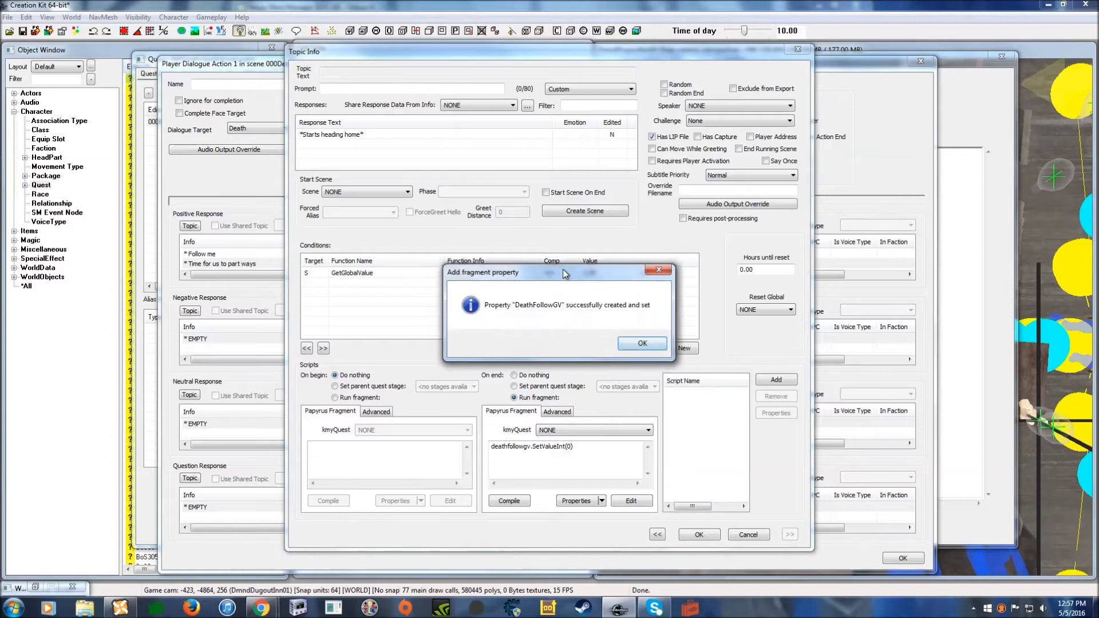
left_click(637, 344)
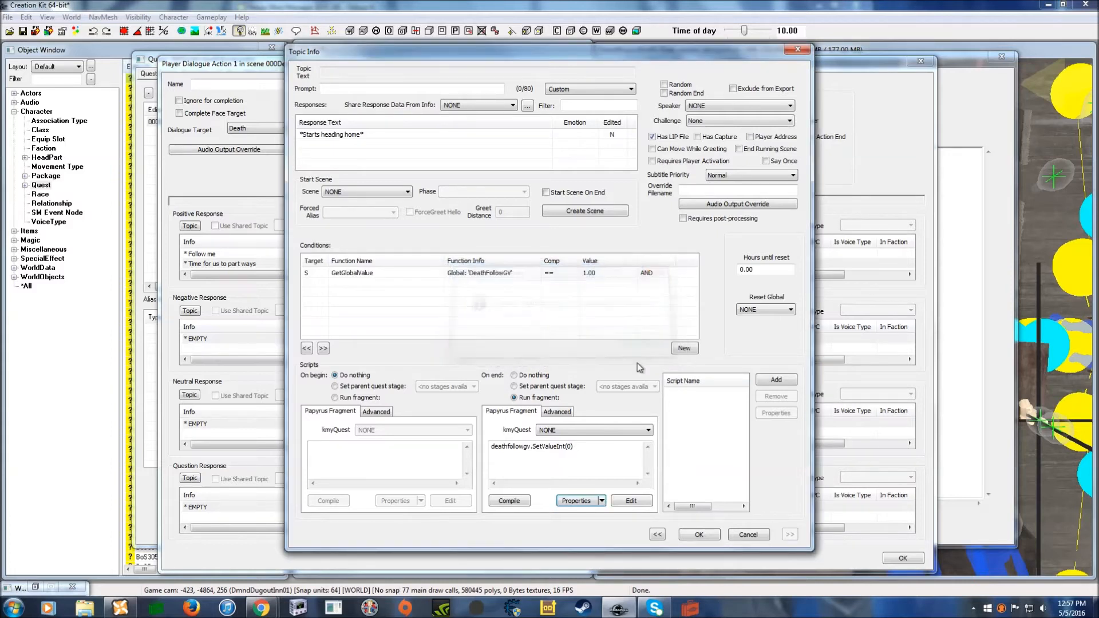
left_click(513, 502)
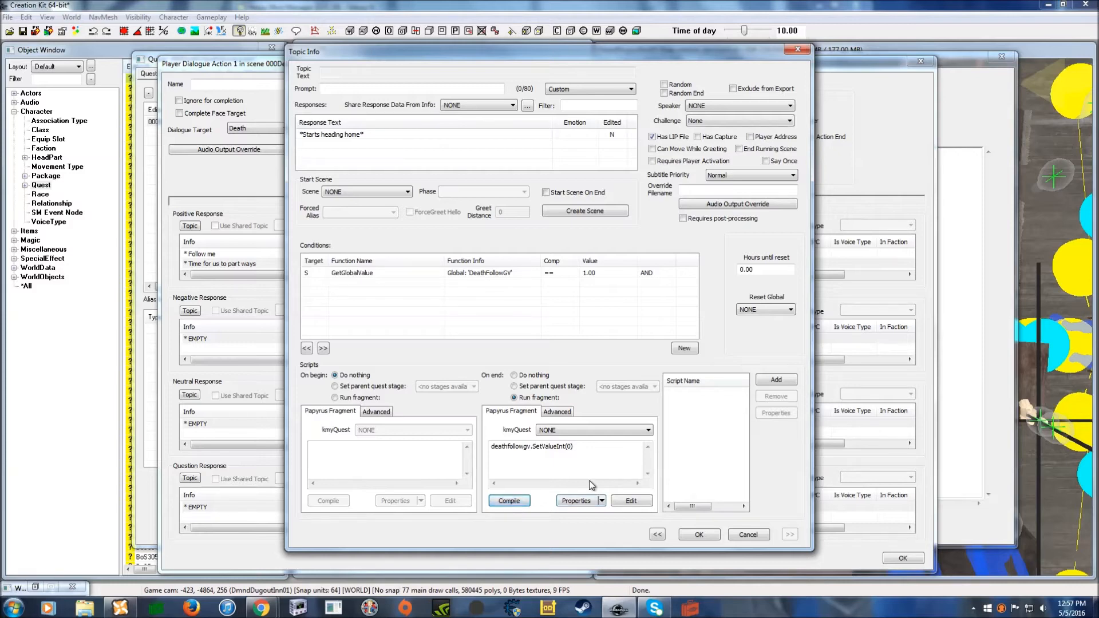
left_click(697, 536)
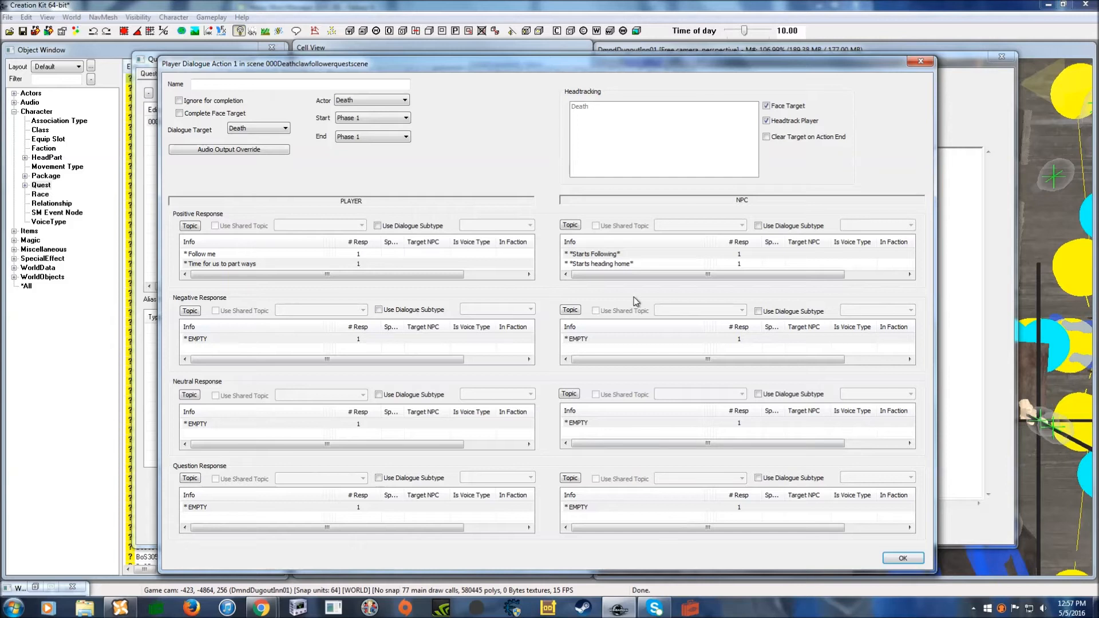
- Add a player response with prompt and line 'Let's get going'
left_click(249, 265)
right_click(241, 262)
left_click(256, 268)
left_click_drag(371, 117, 384, 113)
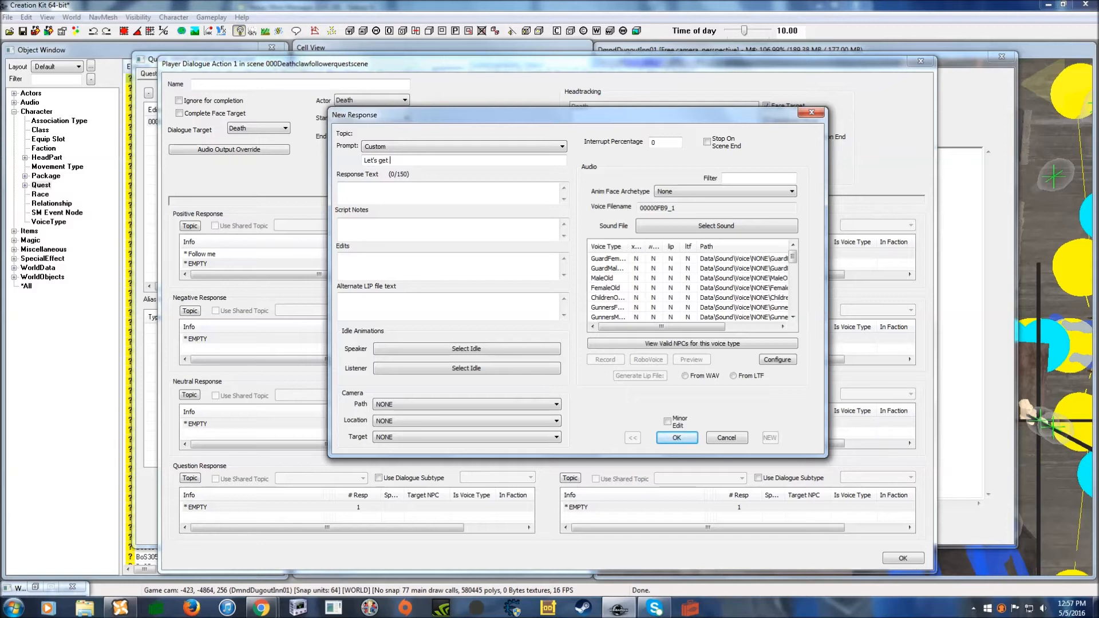
type("going")
left_click(380, 188)
type("Let'")
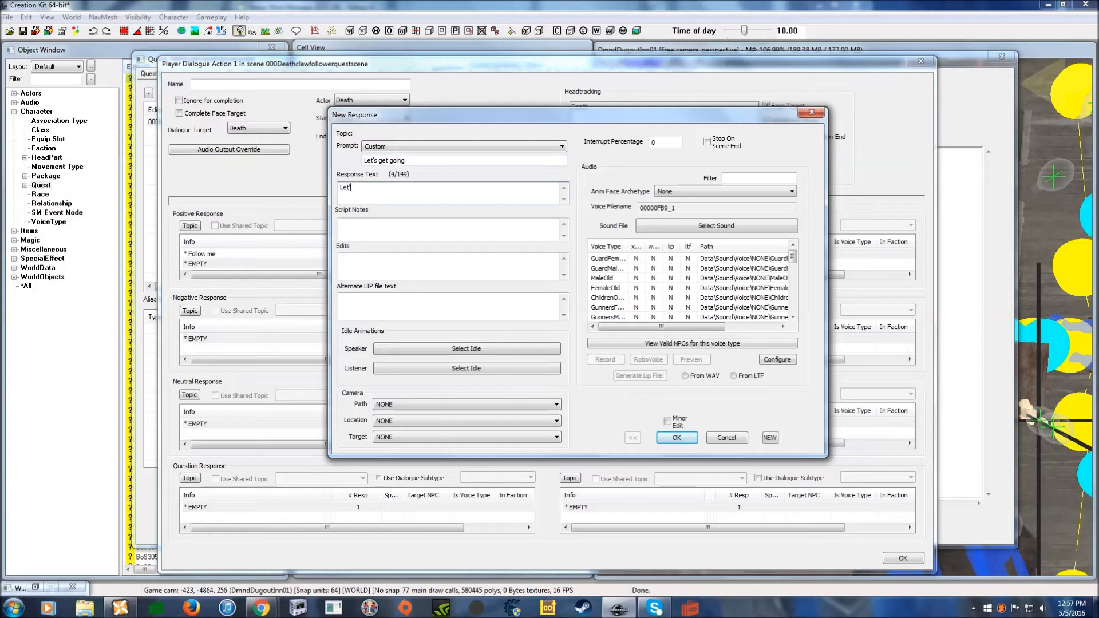
type("s get g")
left_click(677, 437)
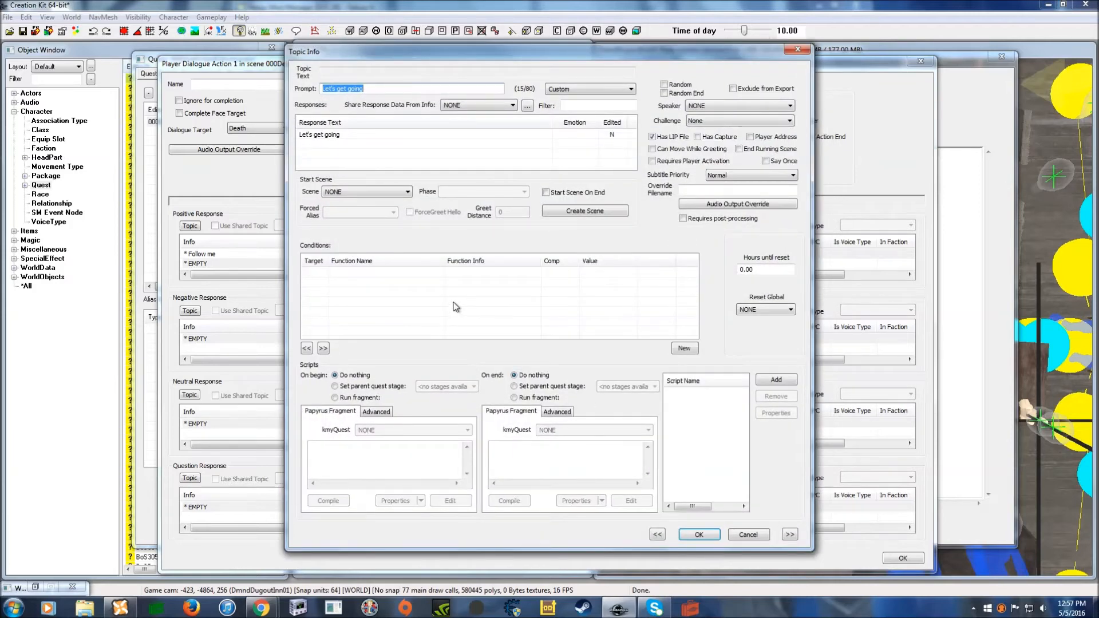
- Paste the DeathFollowGV condition, set its value to 2, and save the topic
right_click(485, 291)
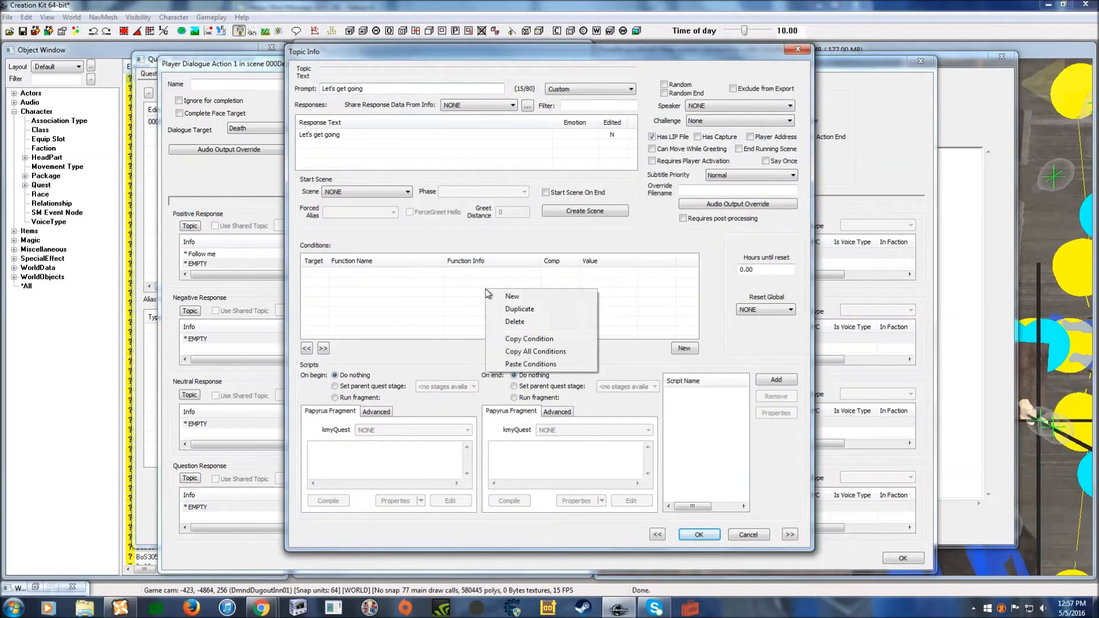
left_click(535, 364)
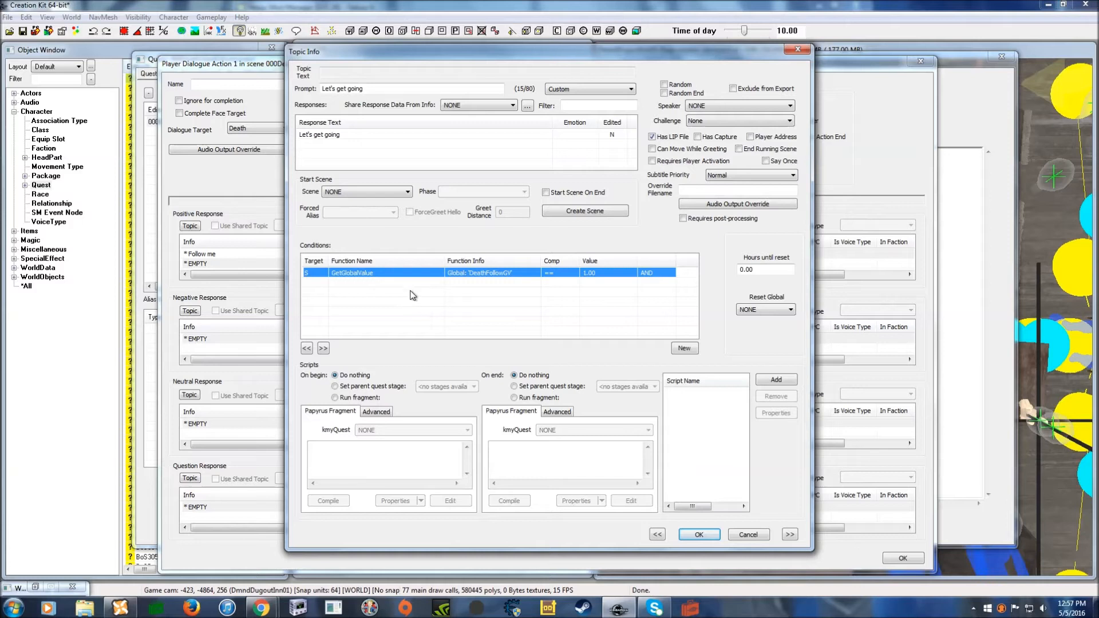
double_click(613, 275)
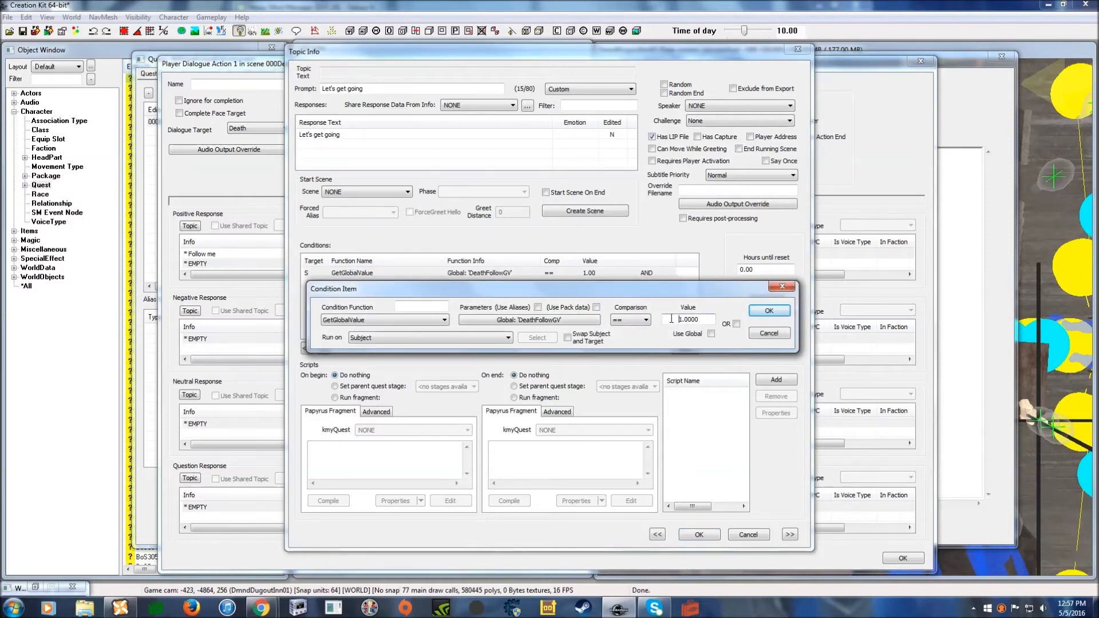
double_click(672, 319)
type("2")
mouse_move(704, 293)
left_mouse_down()
mouse_move(688, 277)
mouse_move(696, 285)
left_mouse_up()
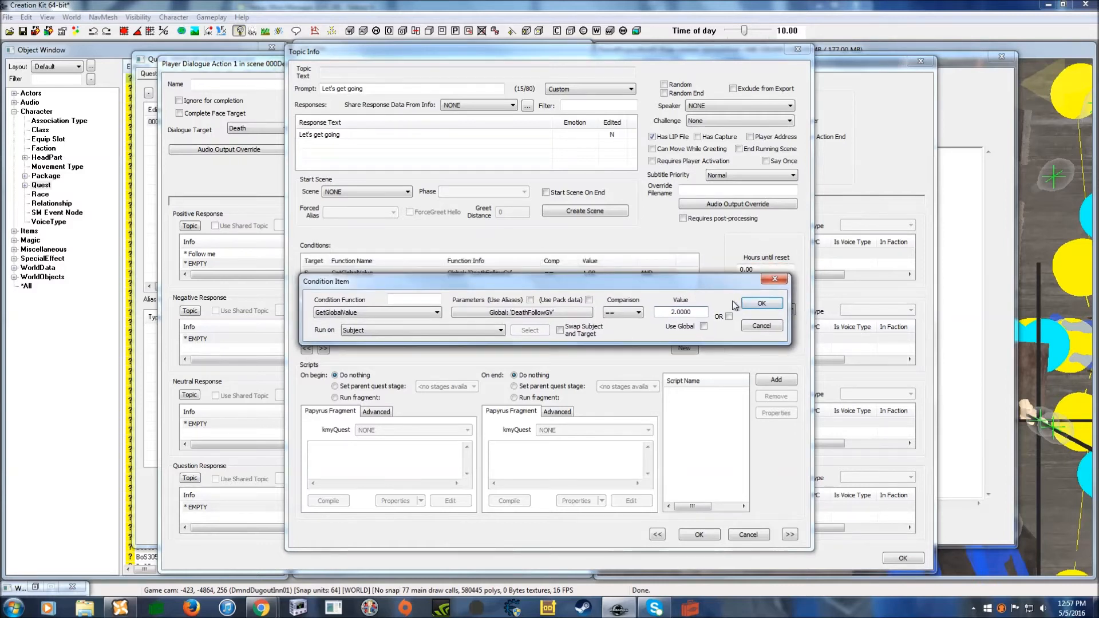
left_click(748, 305)
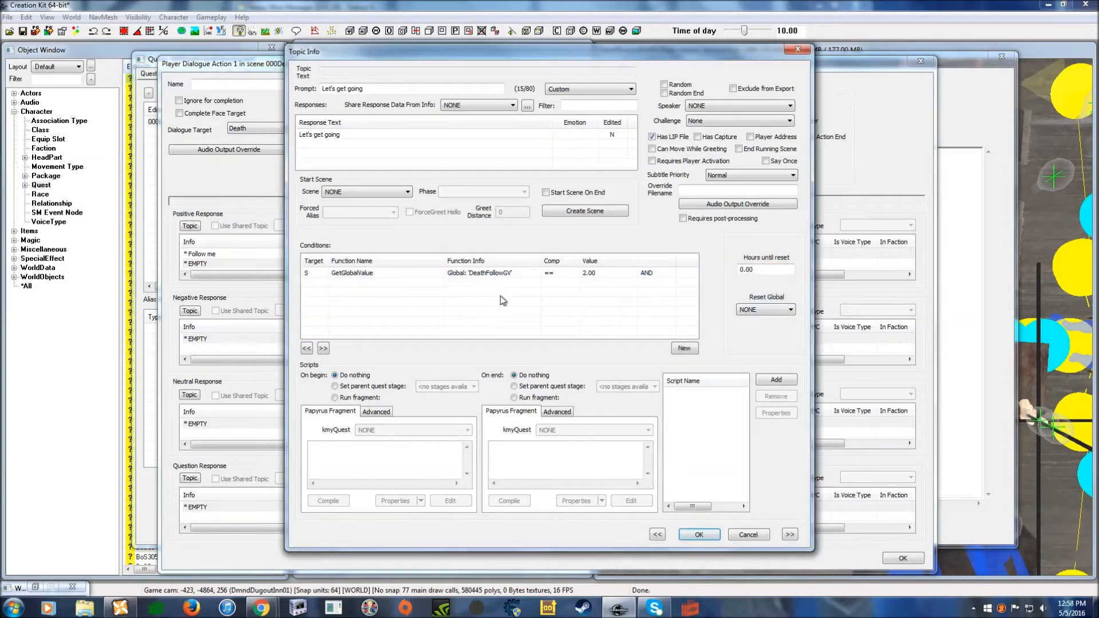
mouse_move(417, 53)
left_mouse_down()
mouse_move(435, 56)
mouse_move(424, 53)
left_mouse_up()
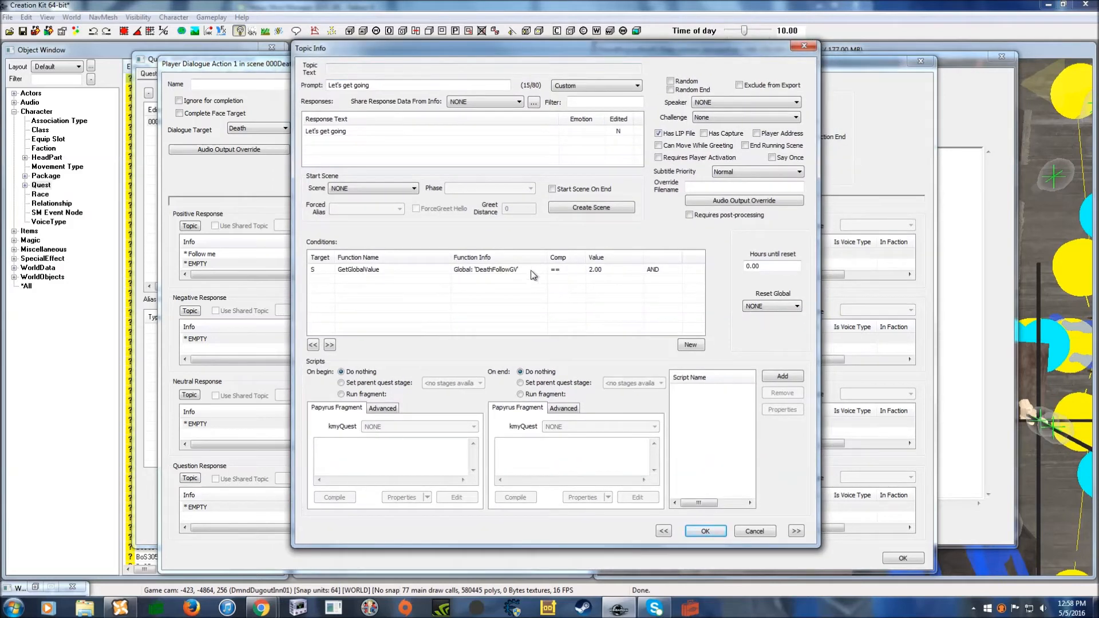
left_click(708, 527)
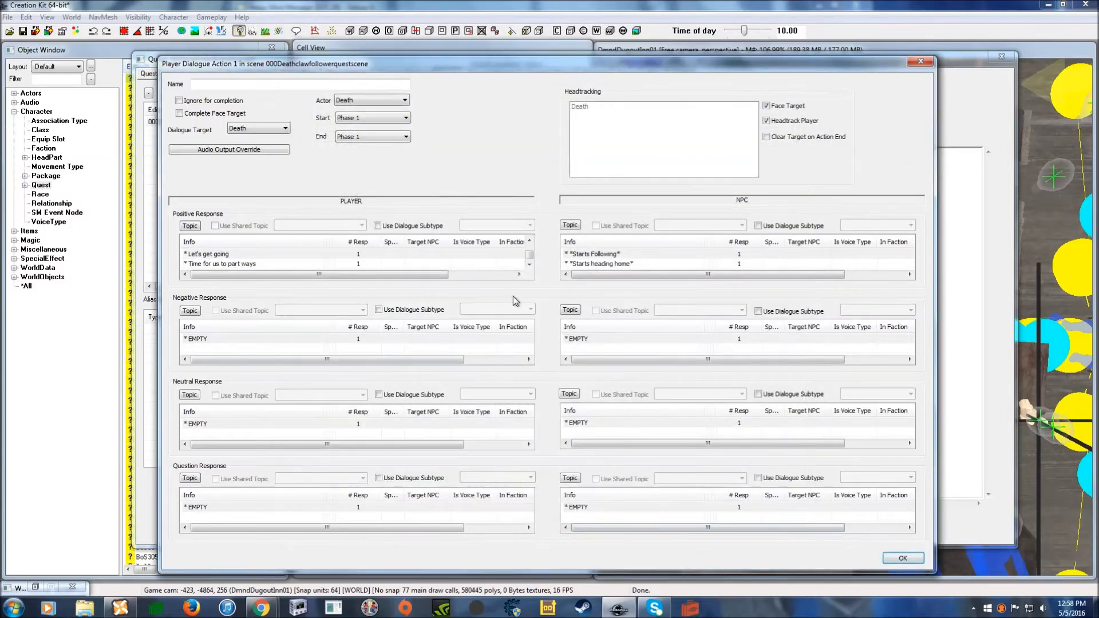
double_click(619, 264)
left_click_drag(575, 446, 490, 446)
right_click(530, 446)
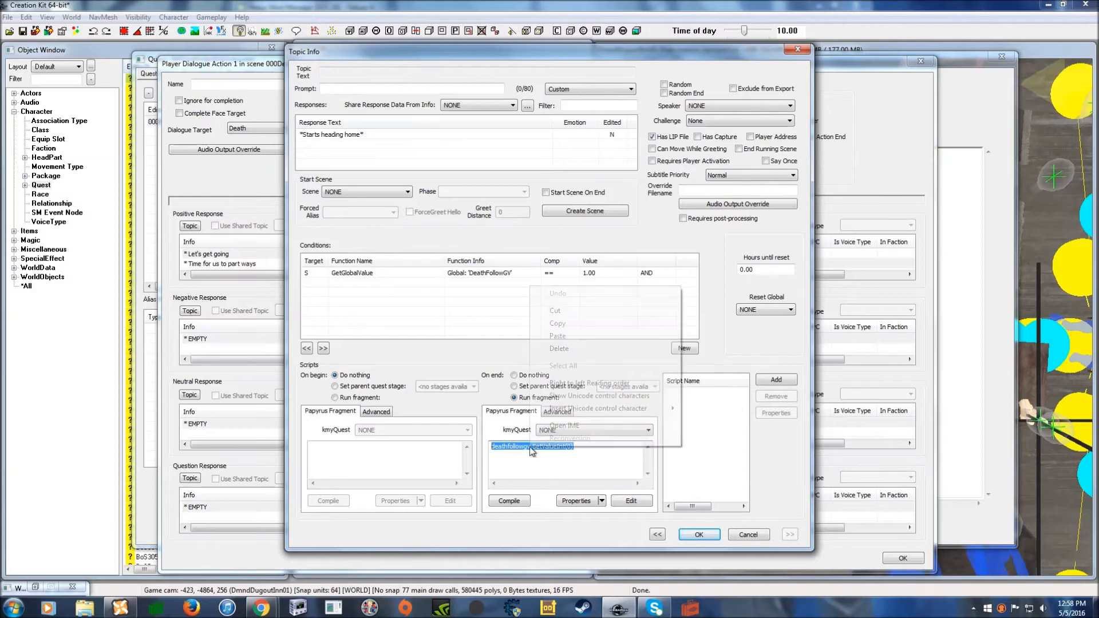
left_click(558, 324)
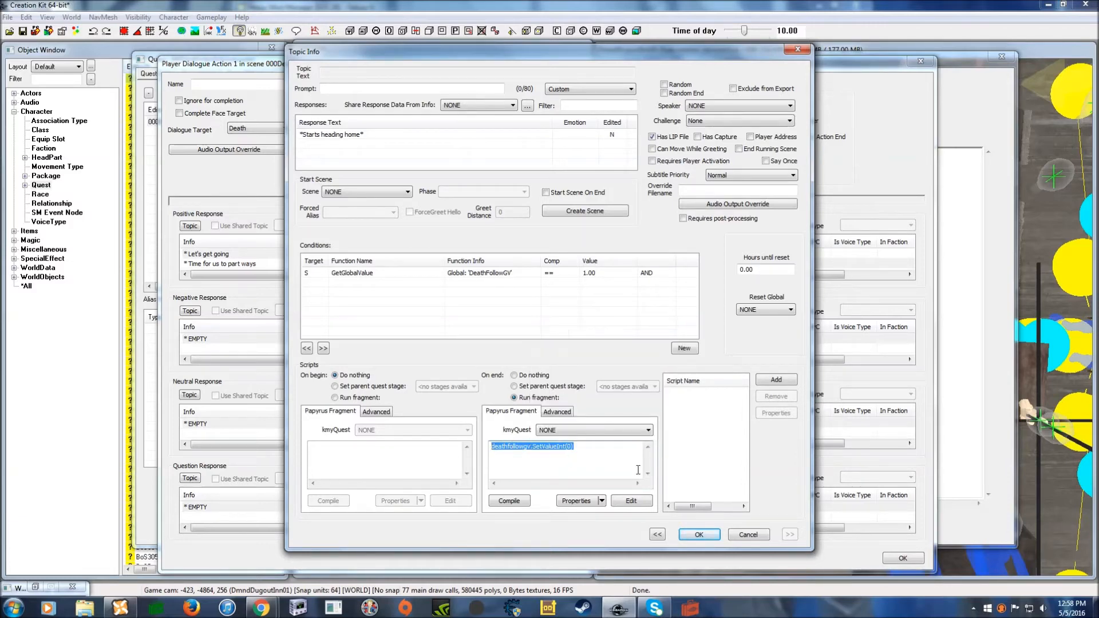
left_click(740, 537)
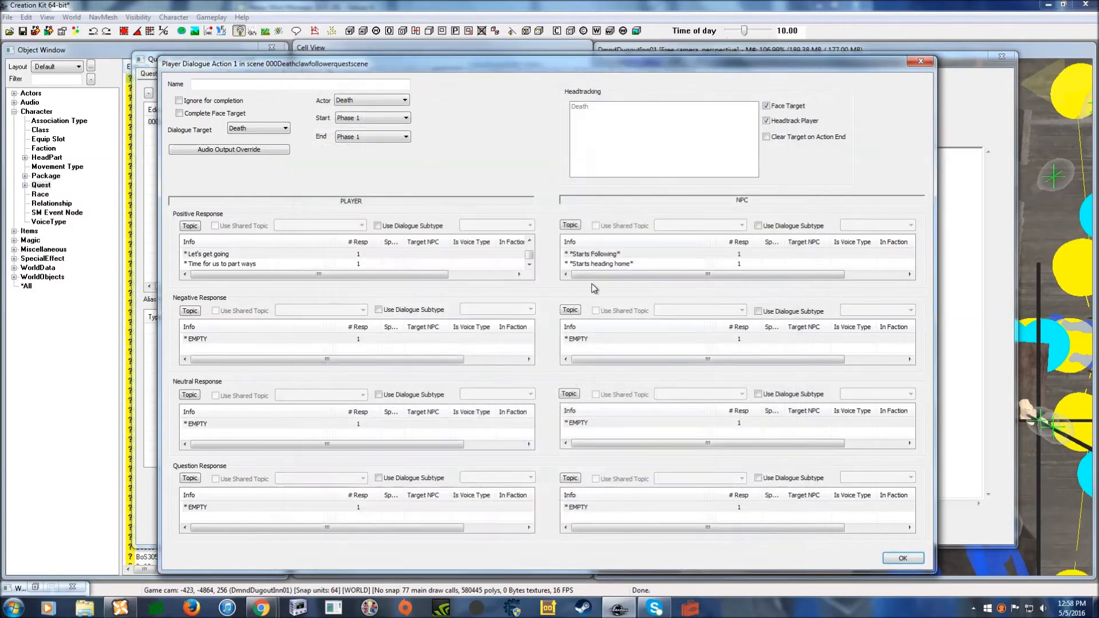
left_click(604, 264)
right_click(604, 266)
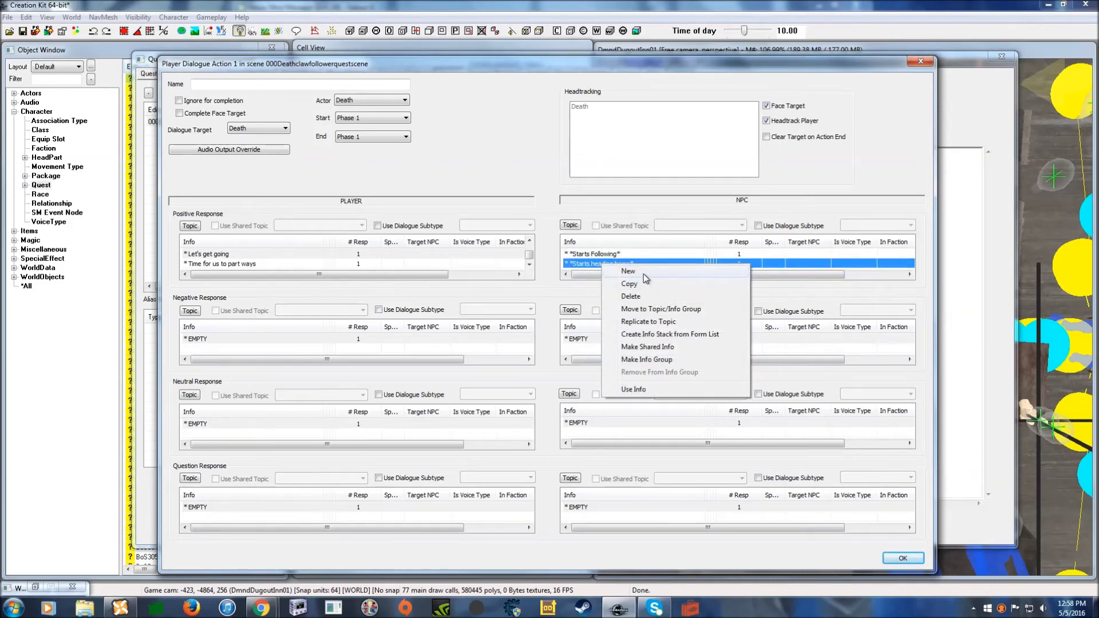
- Add a new NPC reply whose response text is *Starts following again*
left_click(629, 272)
left_click_drag(332, 106, 330, 105)
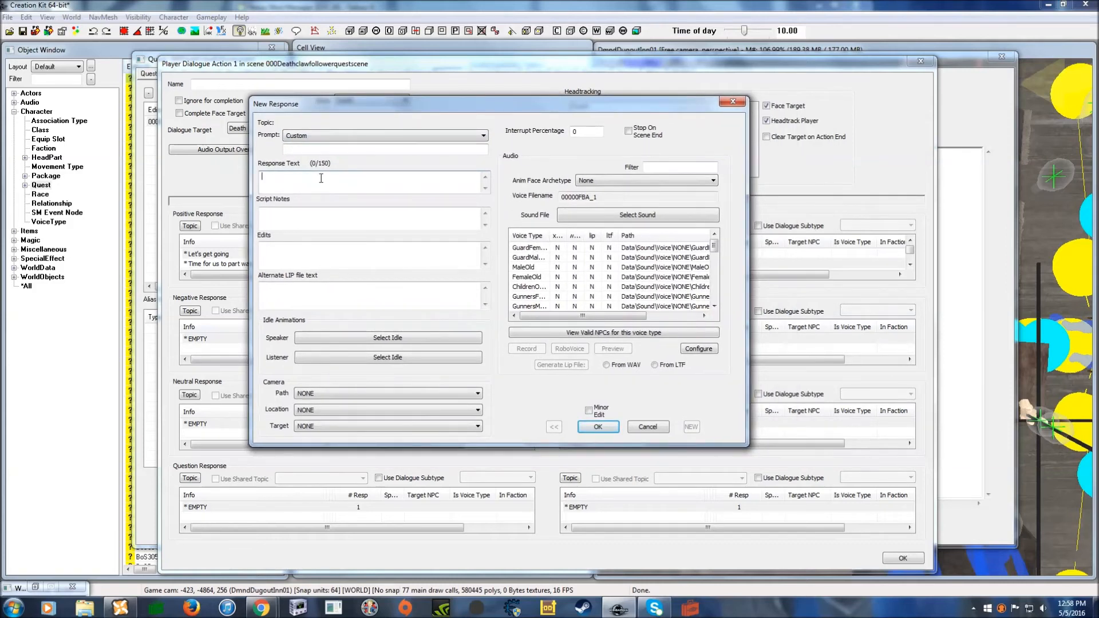
type("*Starts following again*")
left_click(596, 427)
- Paste the DeathFollowGV condition and change its comparison value to 2
right_click(427, 283)
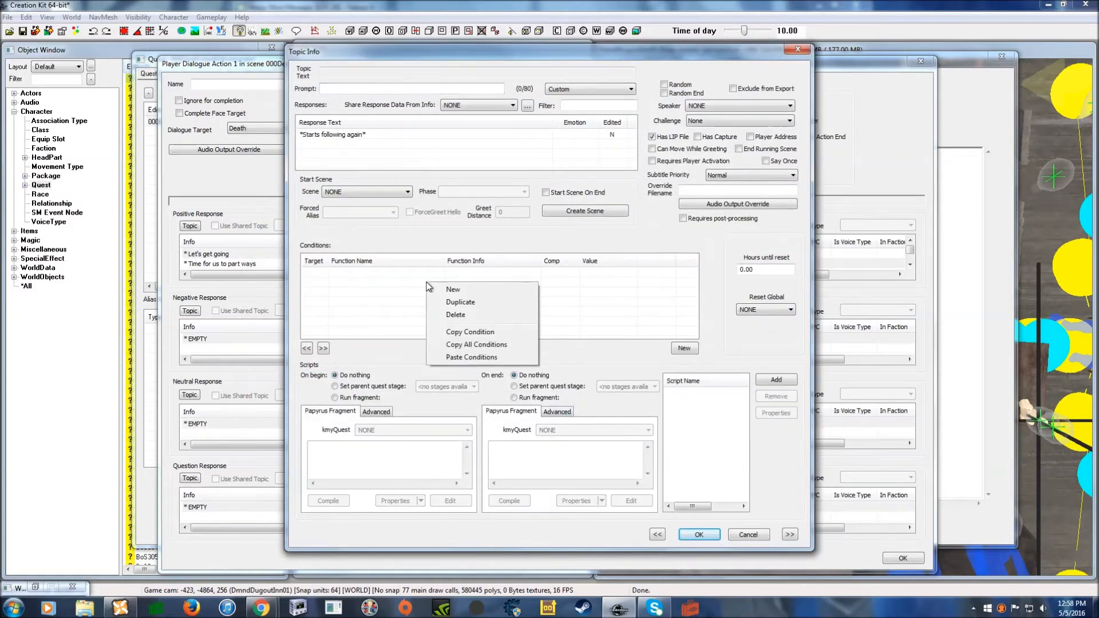
left_click(472, 358)
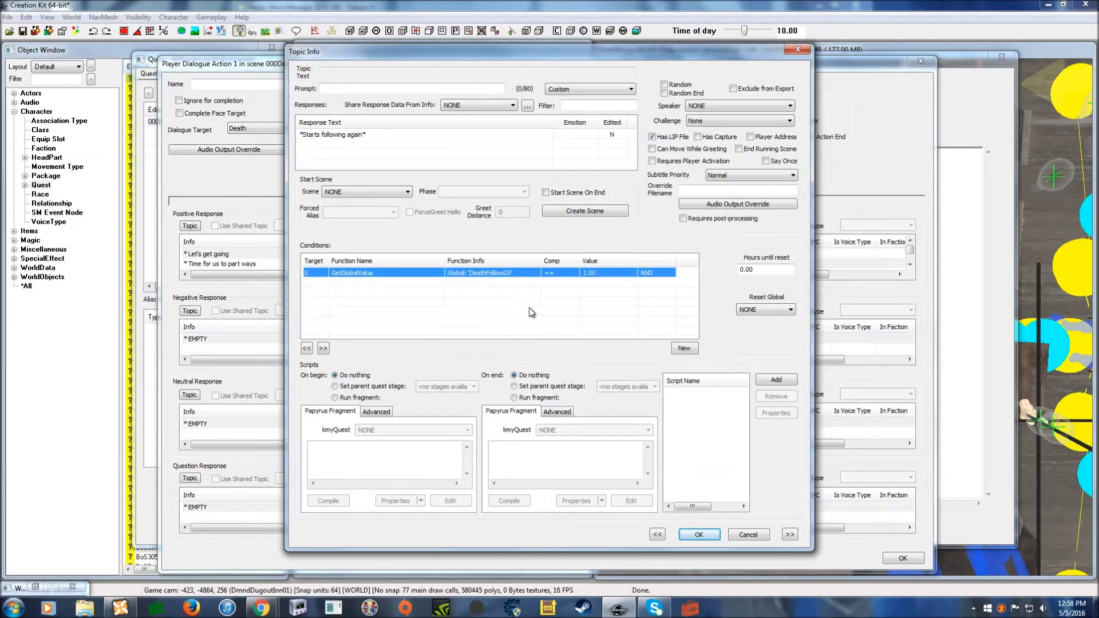
double_click(601, 275)
left_click_drag(678, 322, 643, 274)
type("2")
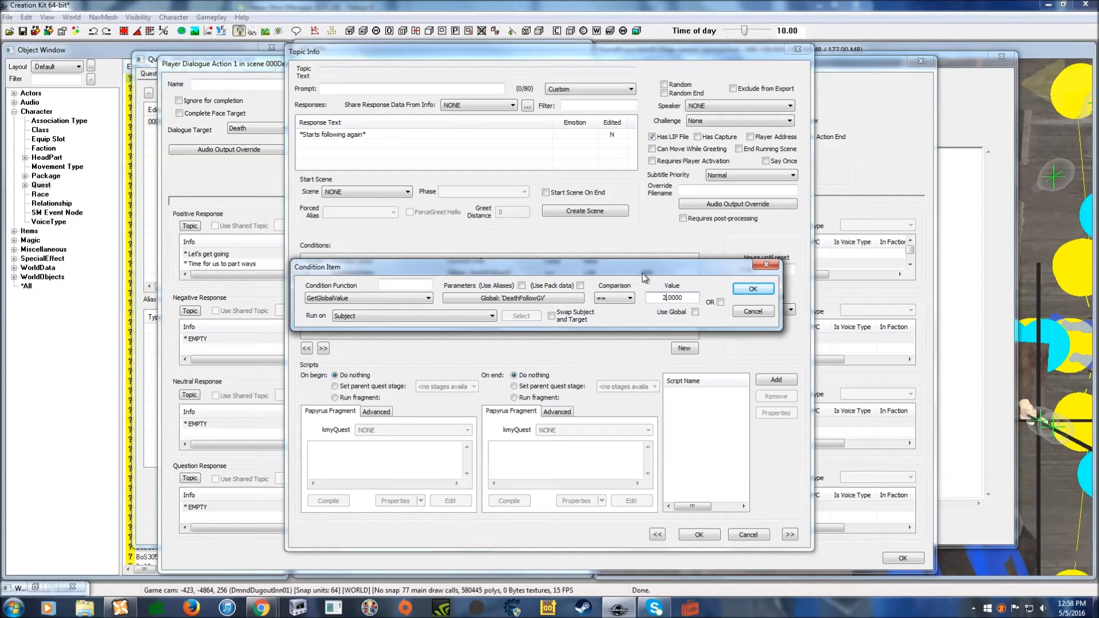
left_click(753, 289)
- Enable the On End fragment and paste in deathfollowgv.SetValueInt(1)
left_click(514, 398)
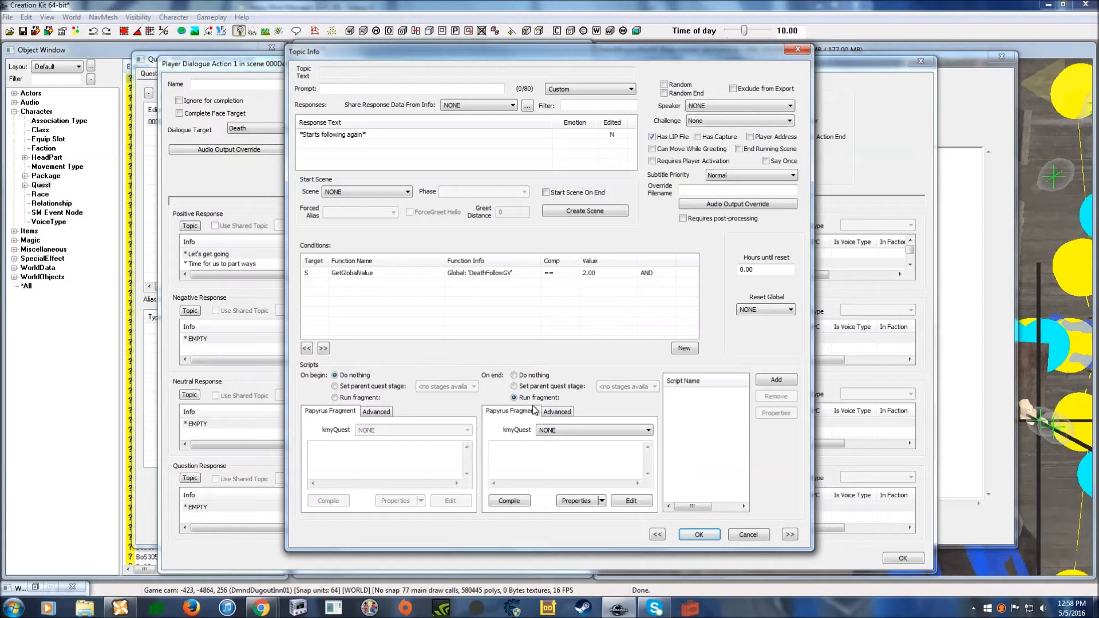
right_click(526, 453)
left_click(564, 342)
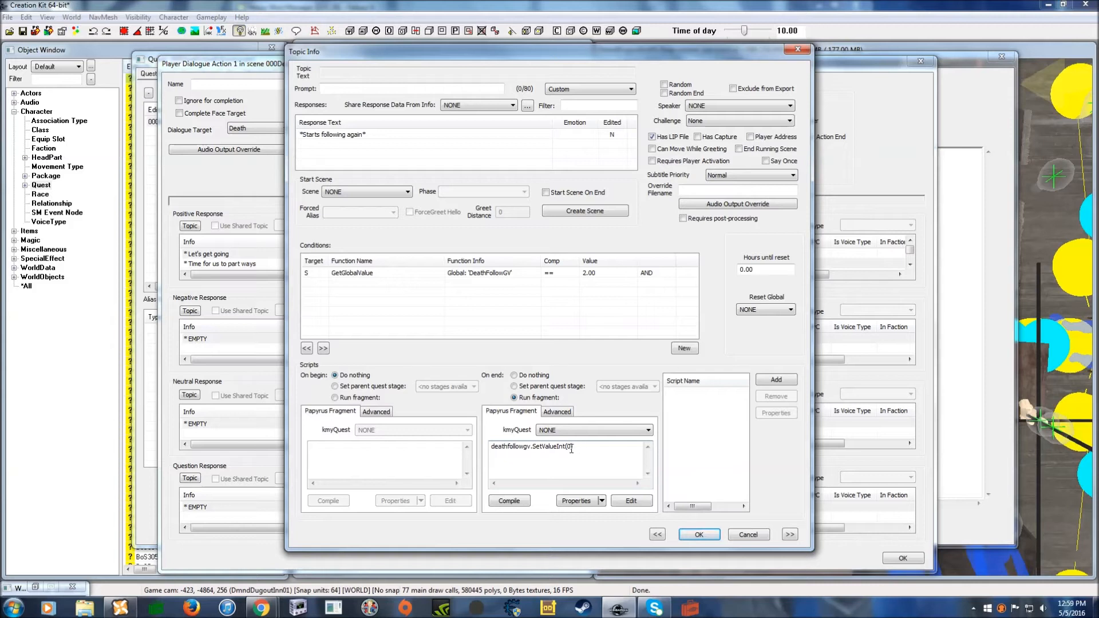
left_click_drag(572, 449, 568, 448)
- Create the DeathFollowGV property from its form, compile the fragment, and save the topic
left_click(603, 502)
left_click(610, 516)
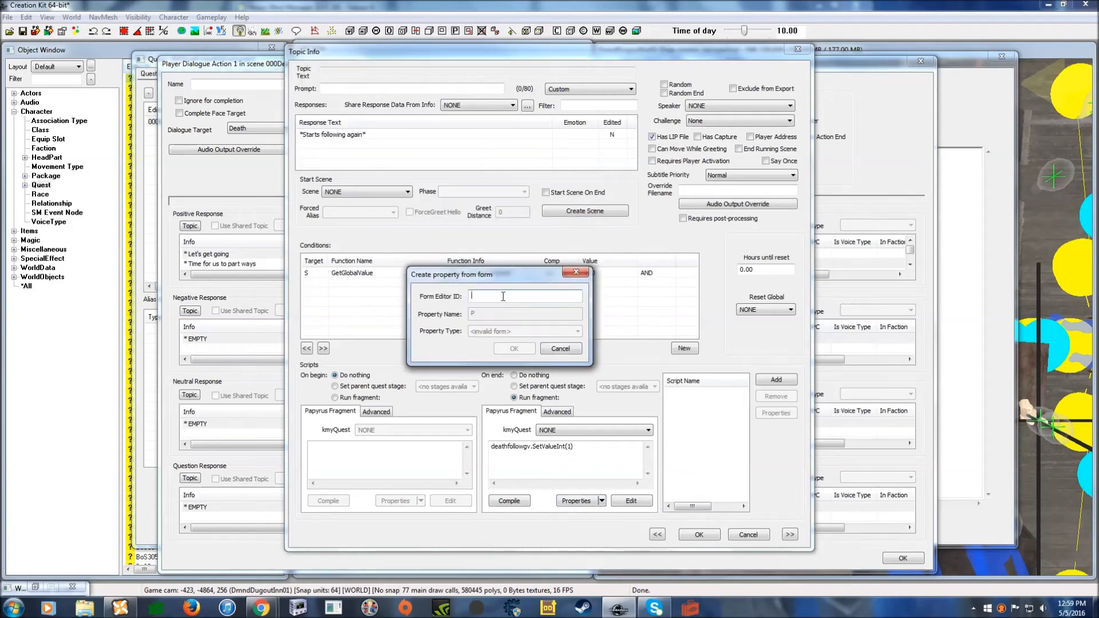
type("death")
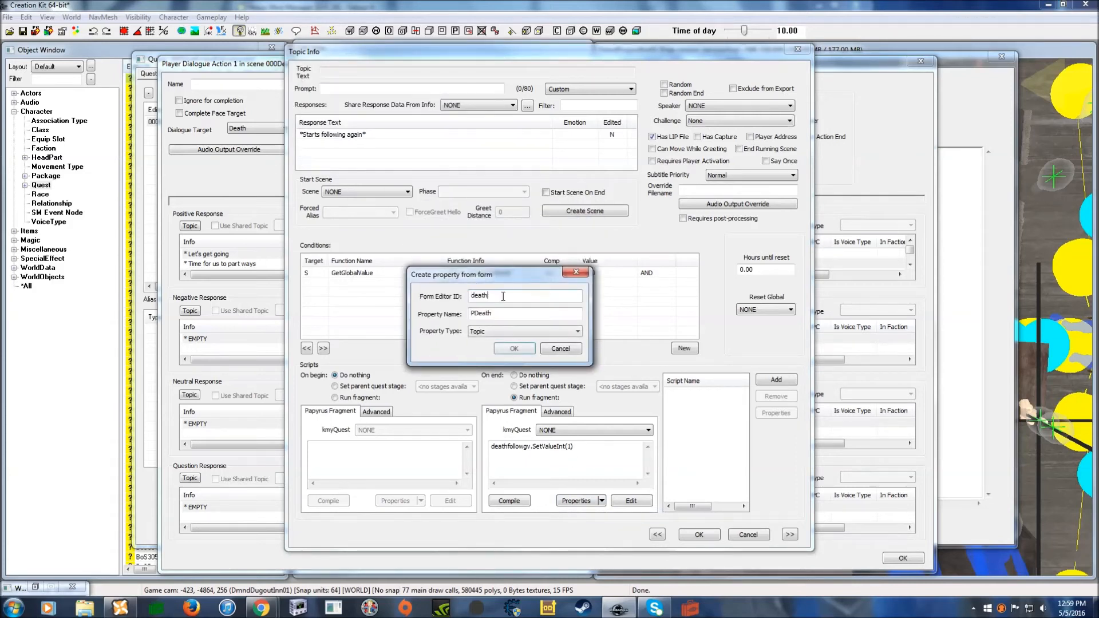
type("followgv")
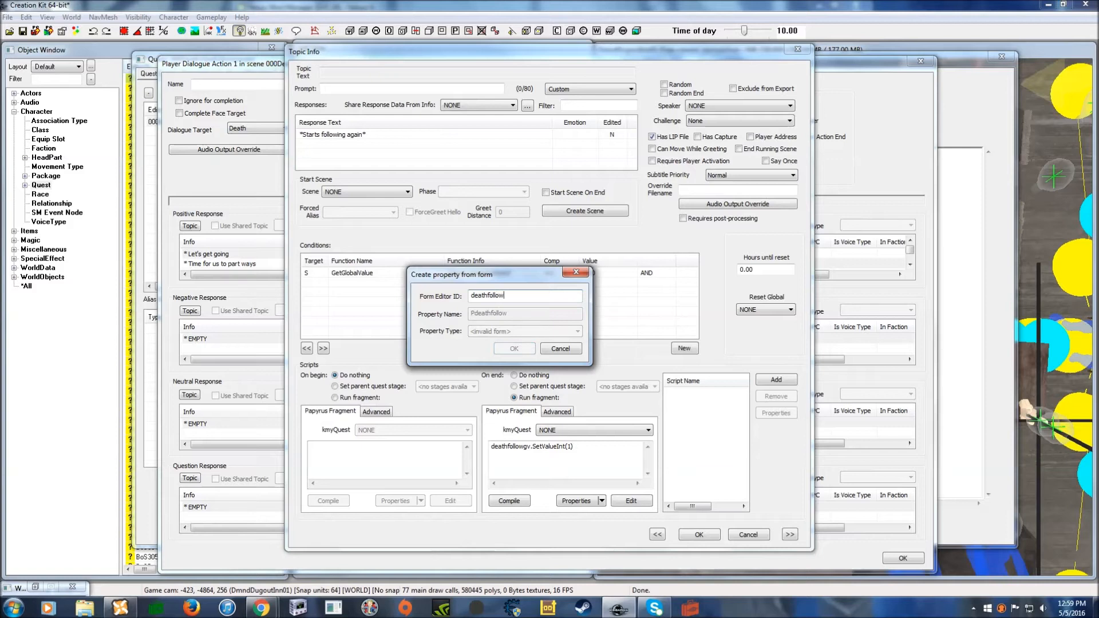
left_click(472, 314)
key("Delete")
left_click(514, 349)
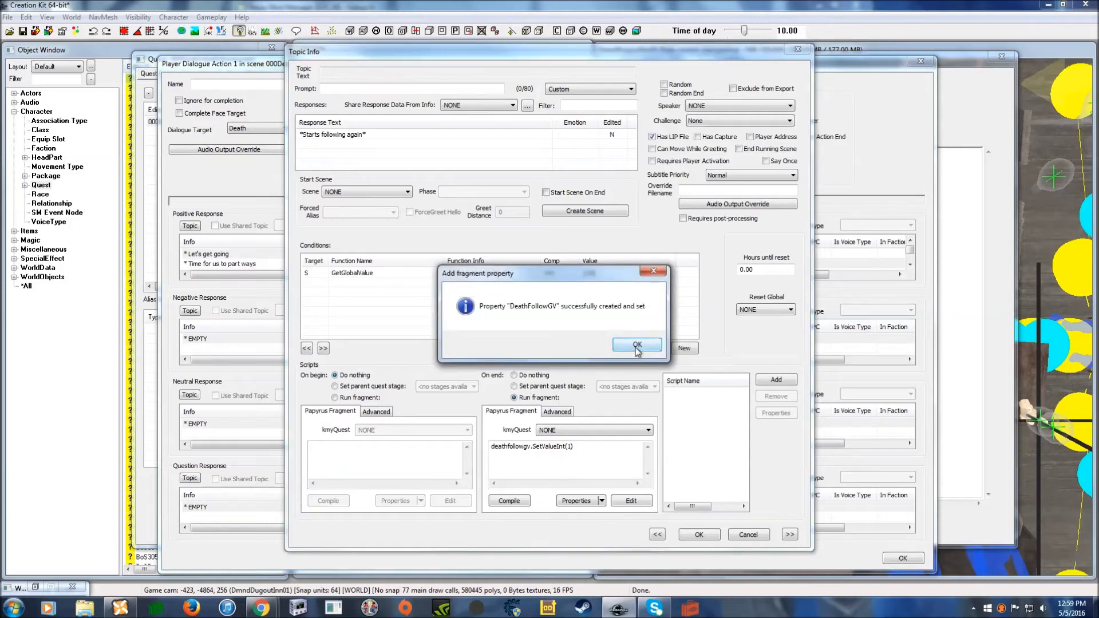
left_click(638, 345)
left_click(510, 502)
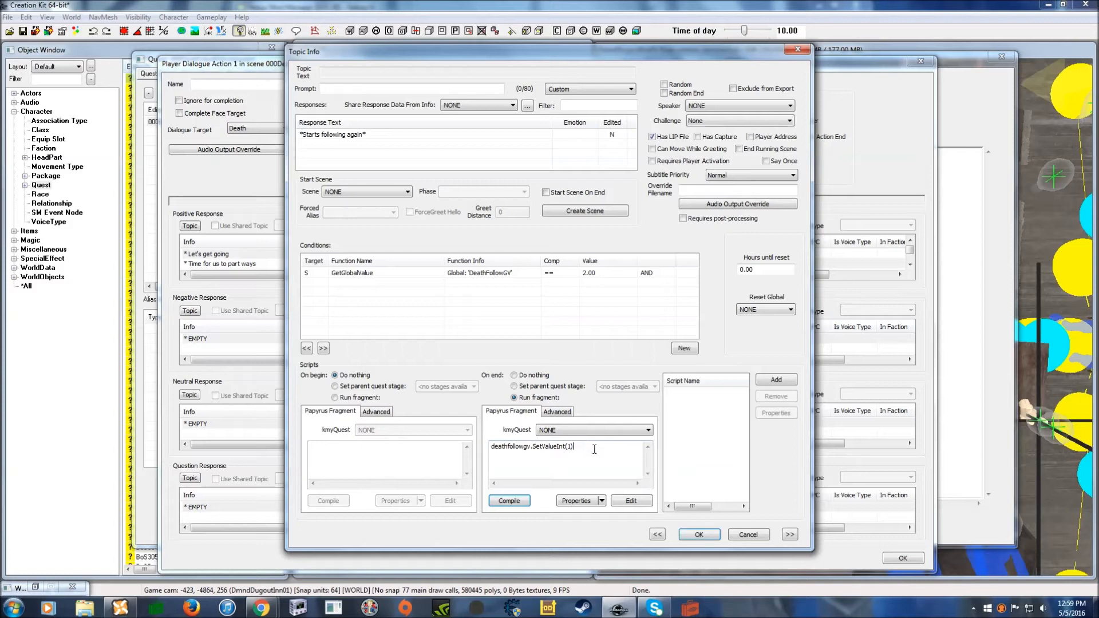
left_click(699, 535)
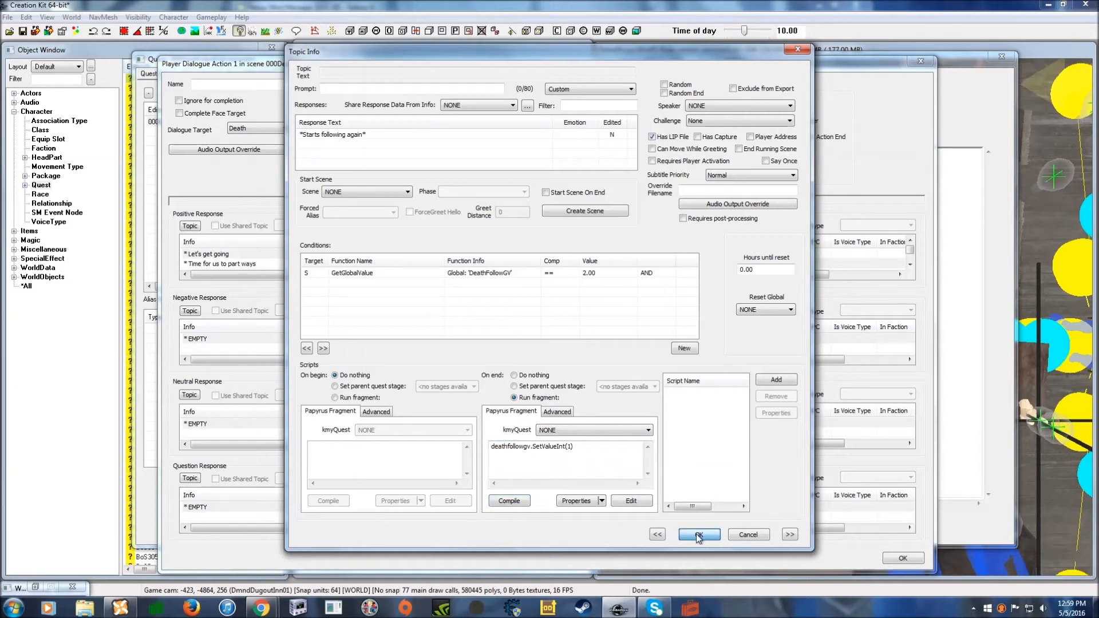
left_click(698, 534)
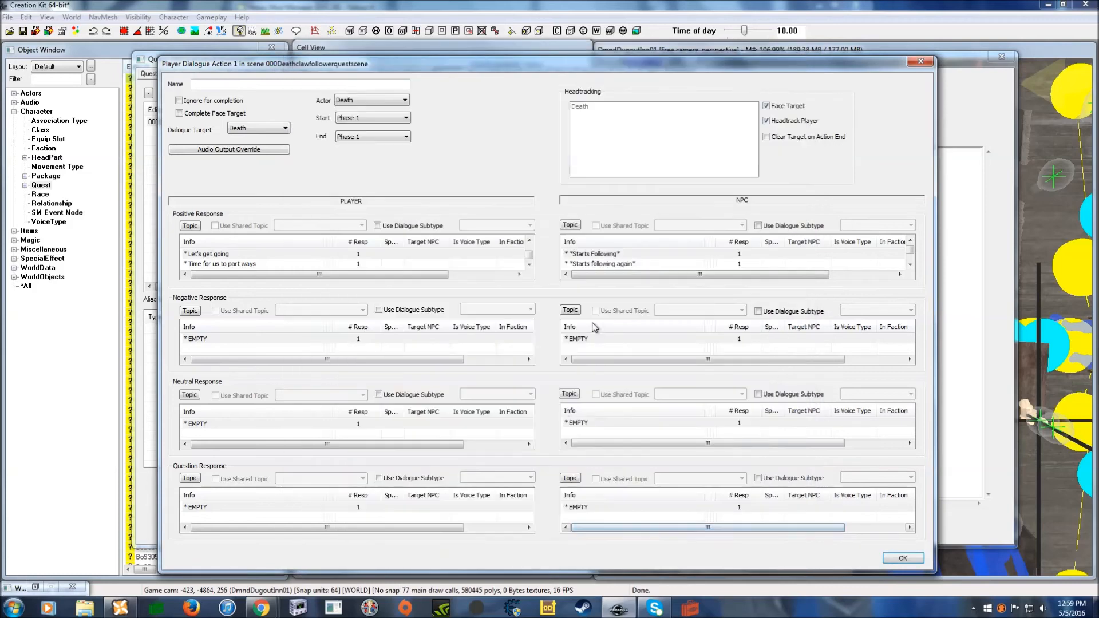
- Give the player Negative Response the prompt 'Wait' and the line 'Wait here'
left_click(215, 339)
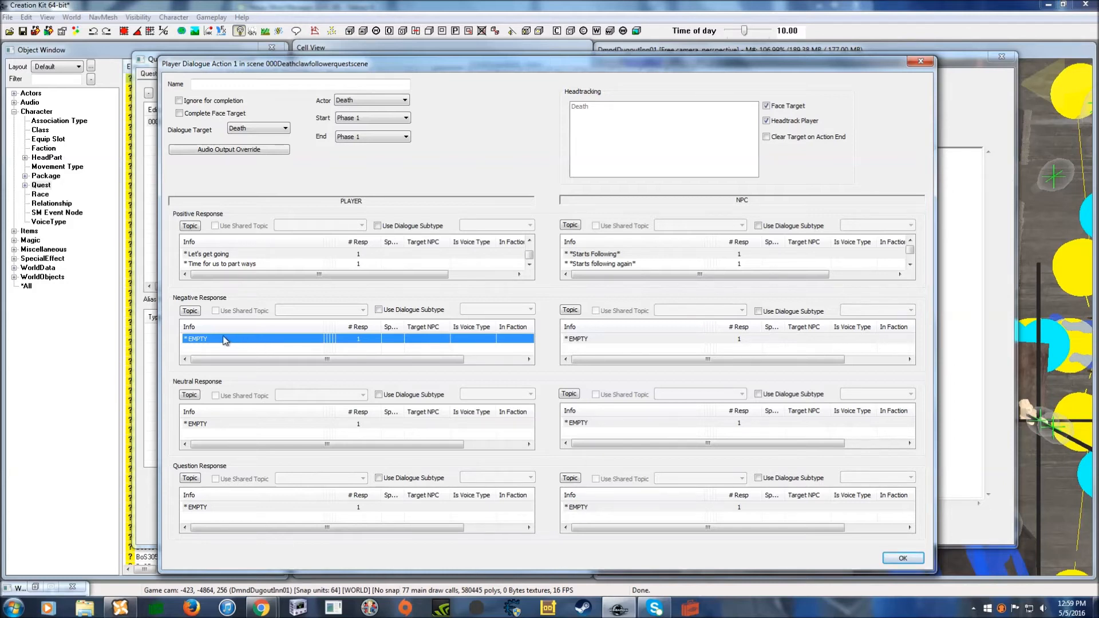
double_click(220, 339)
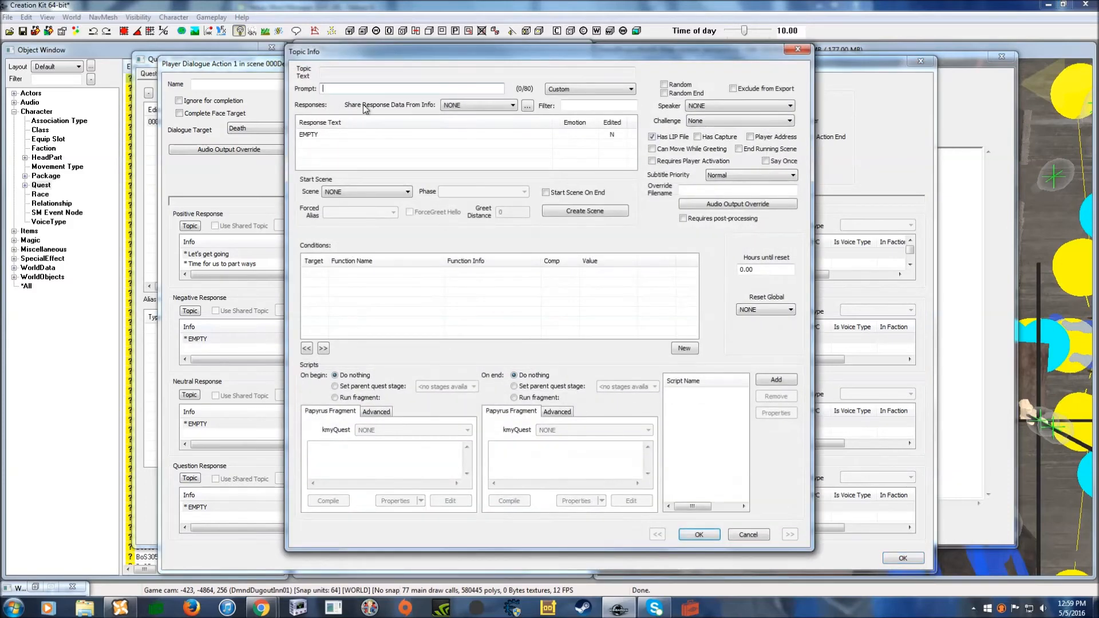
type("Wait")
double_click(371, 135)
type("W")
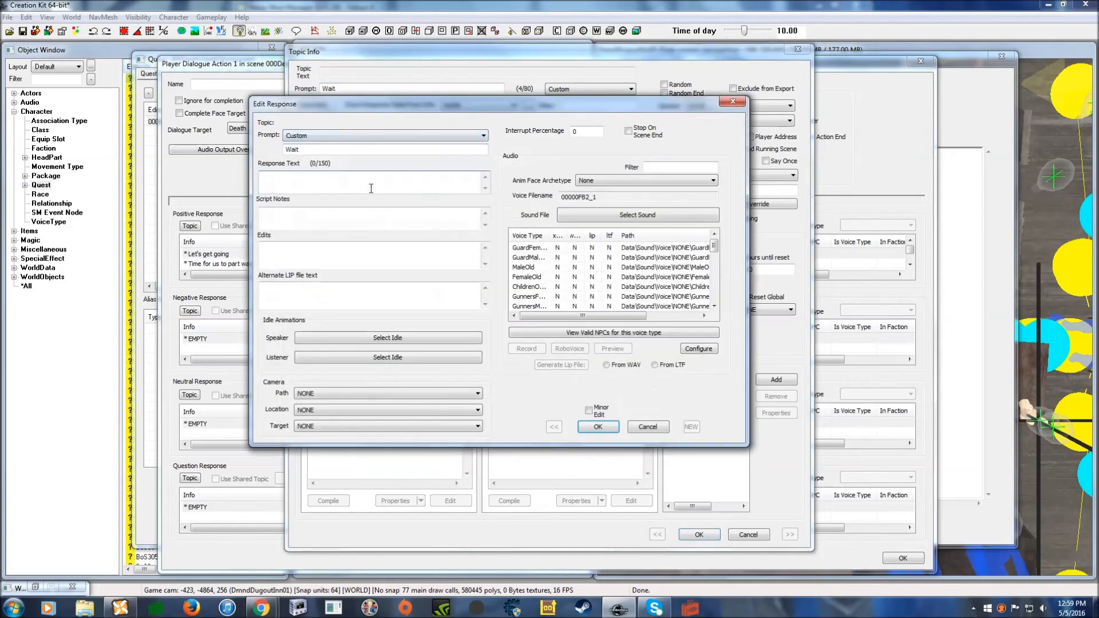
type("ait here")
left_click(595, 427)
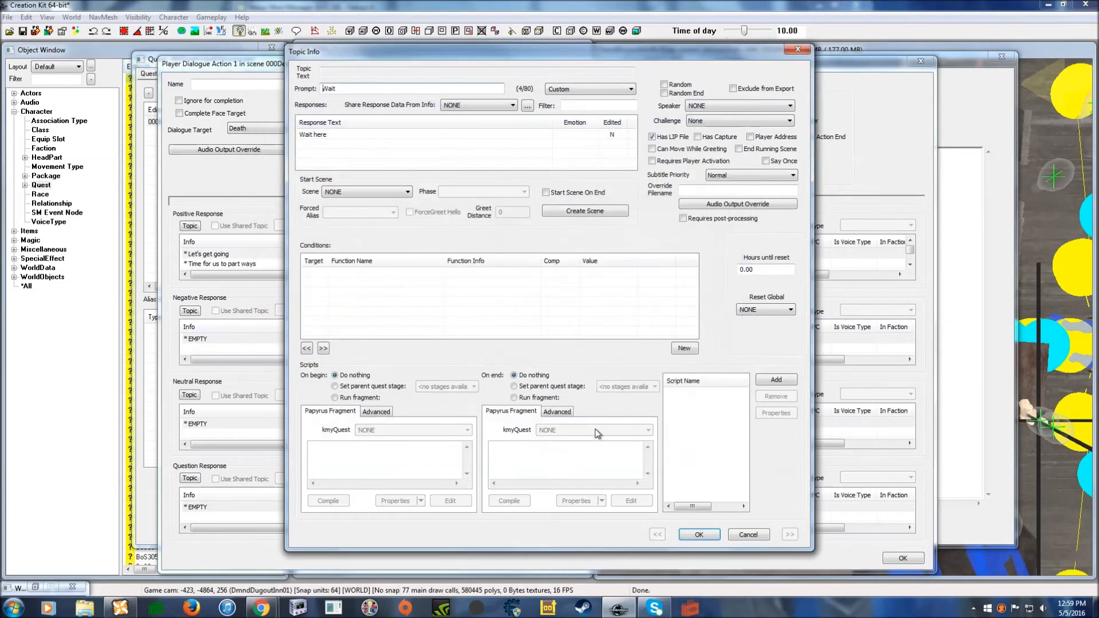
- Paste the DeathFollowGV condition, keep its value at 1, and save the Wait topic
right_click(439, 303)
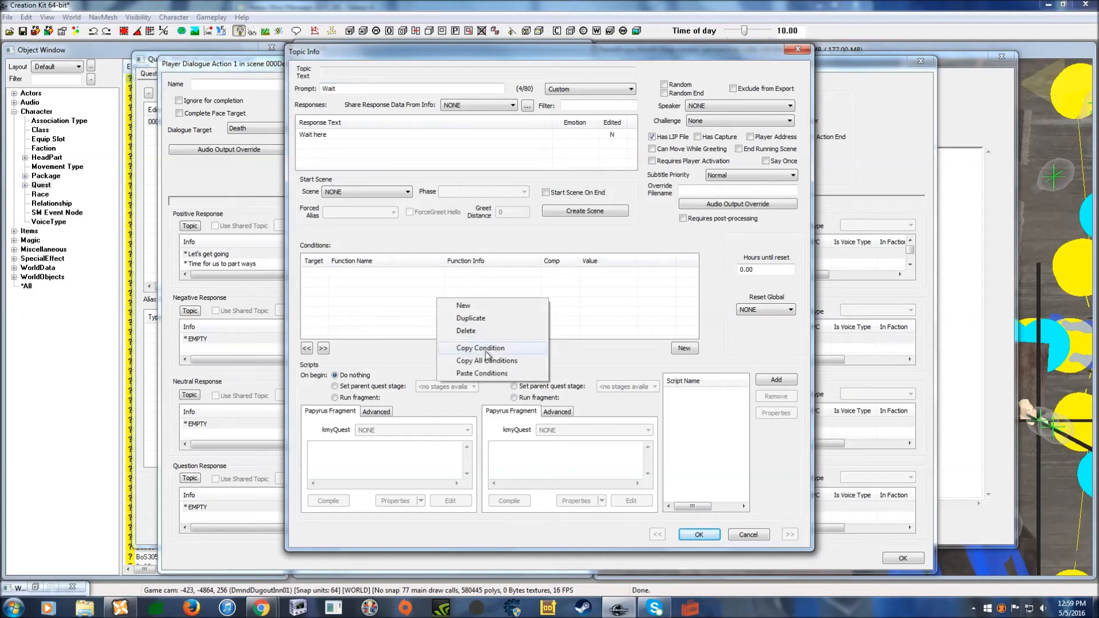
left_click(493, 372)
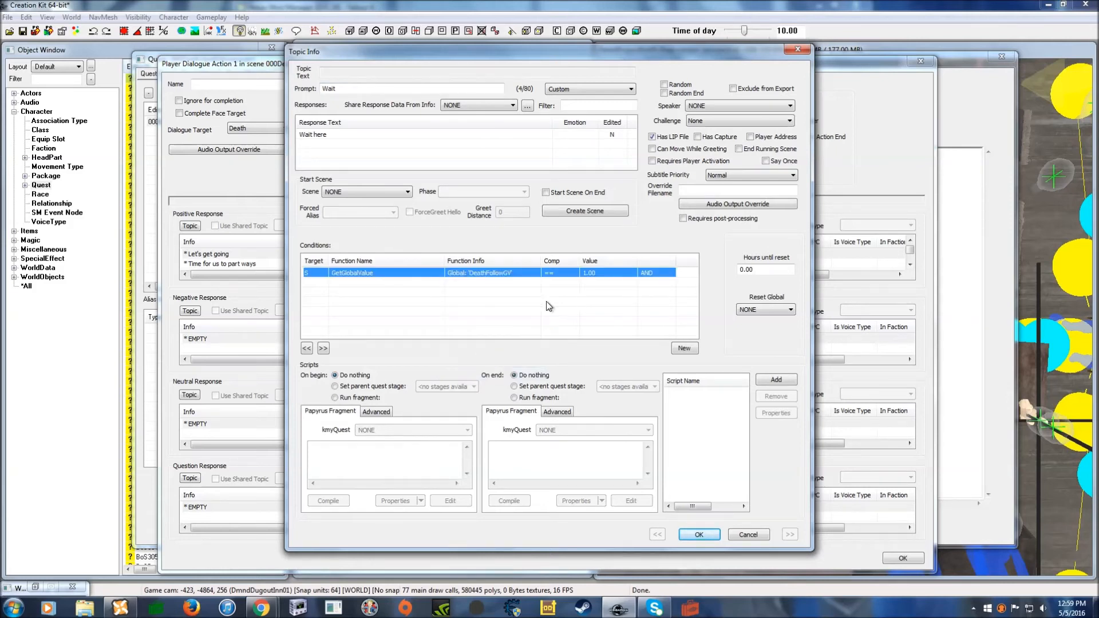
double_click(612, 274)
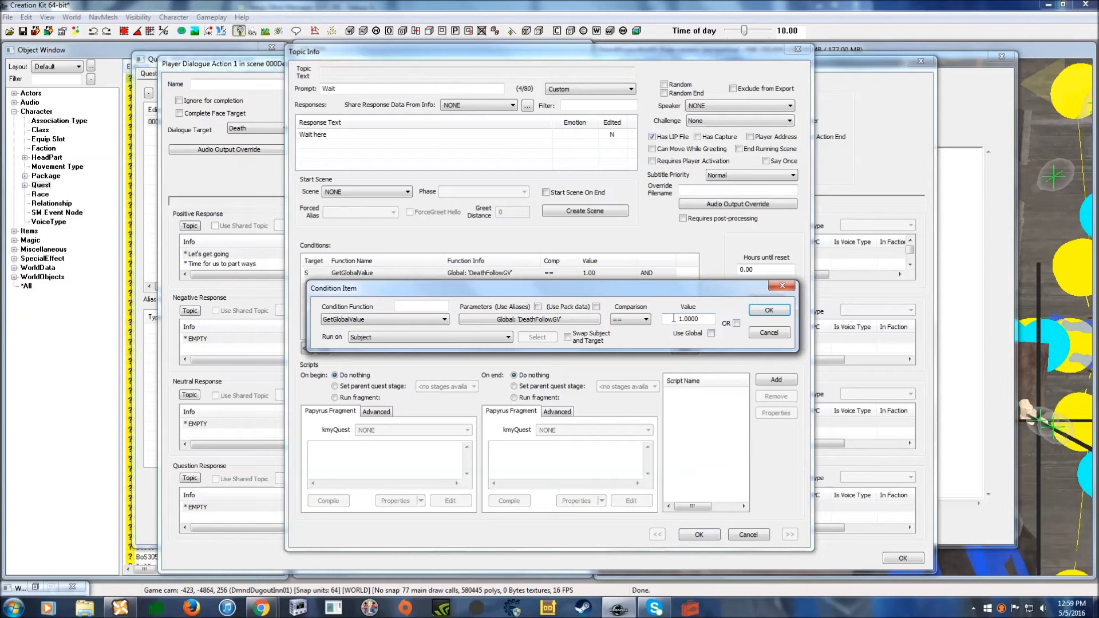
left_click(768, 311)
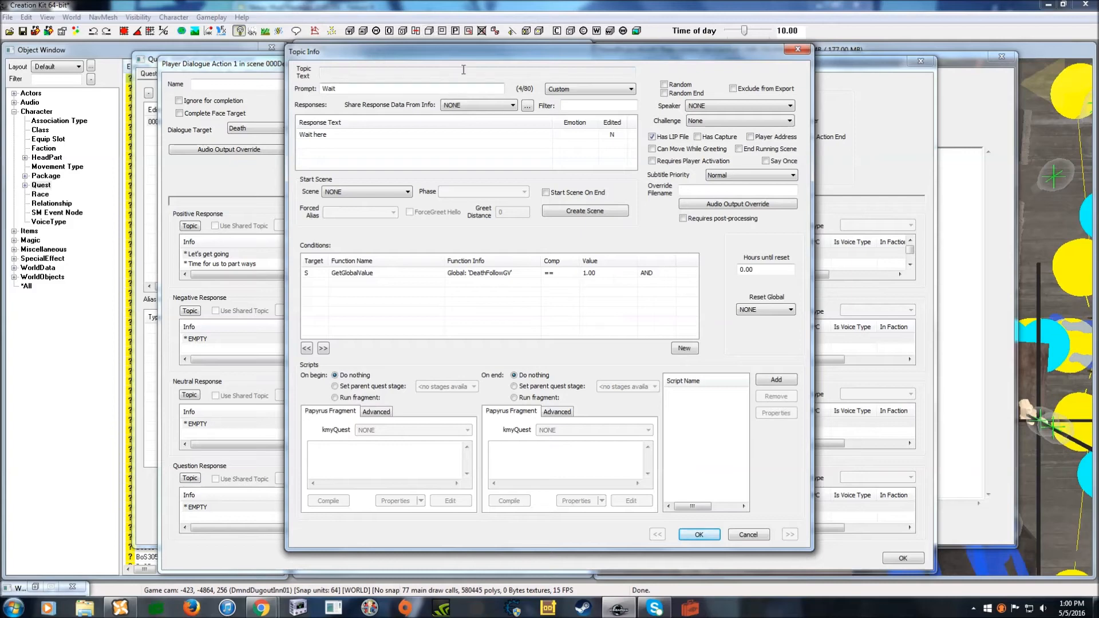
left_click(694, 534)
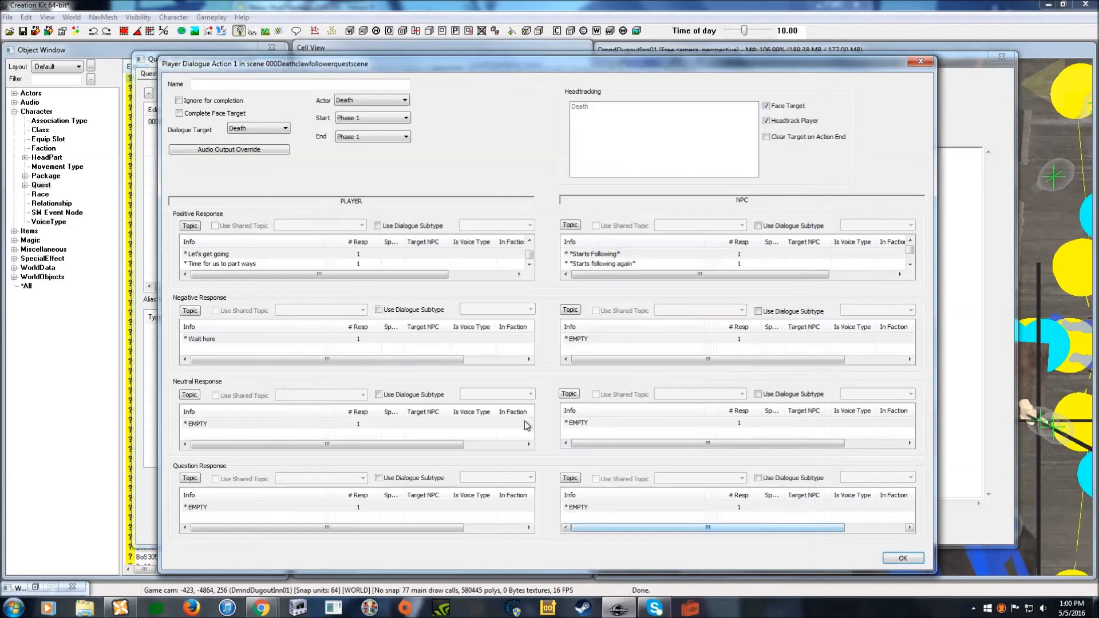
- Add the NPC Negative Response line '*Starts waiting*'
left_click(597, 341)
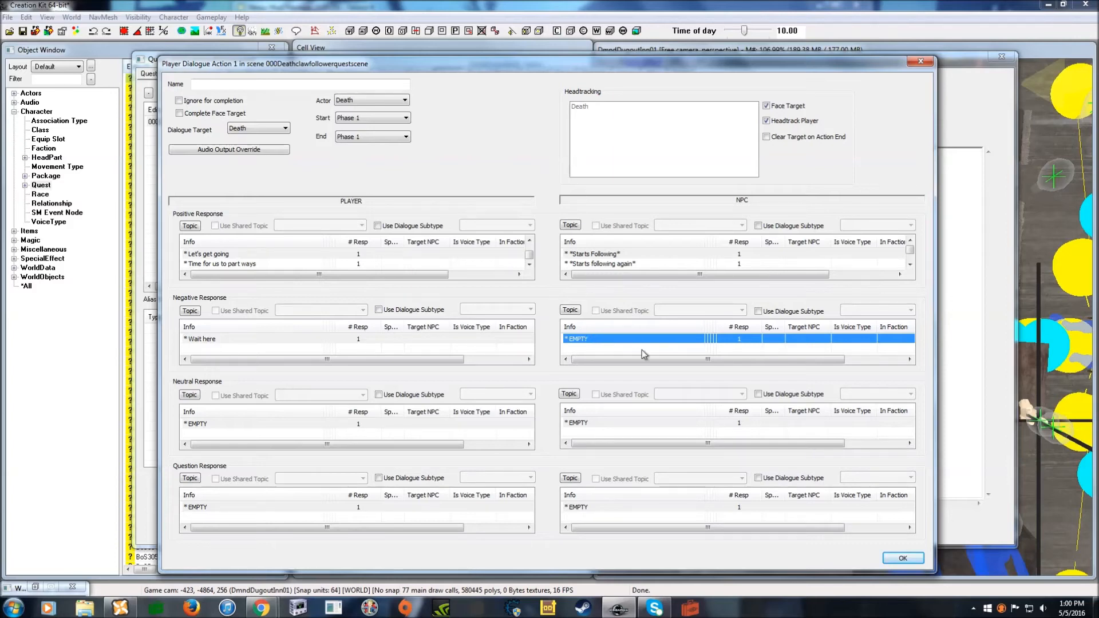
double_click(613, 341)
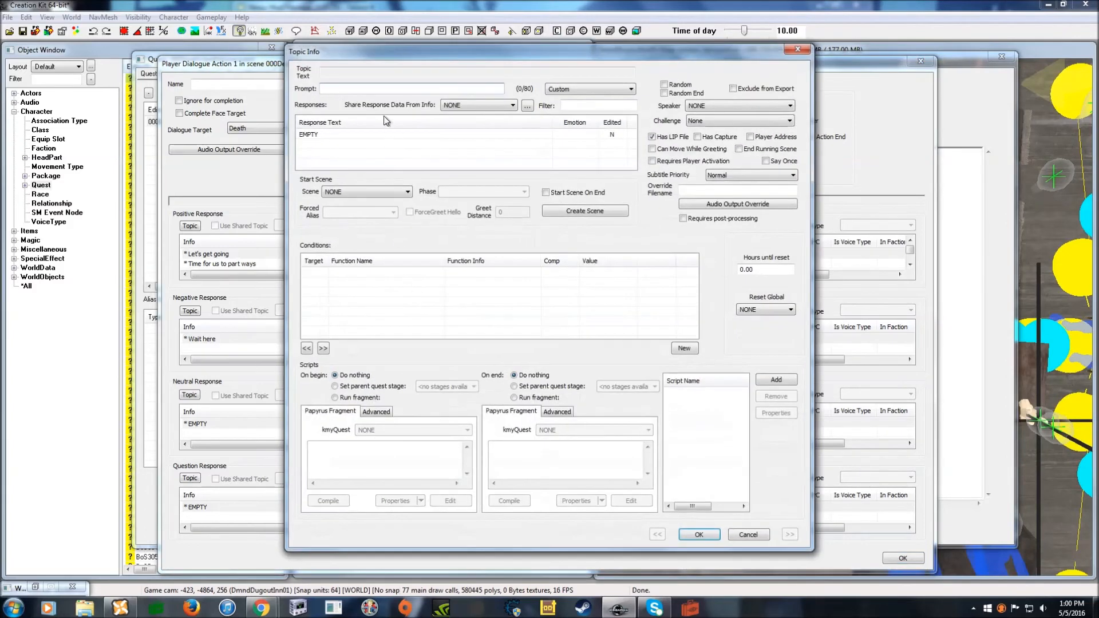
double_click(346, 135)
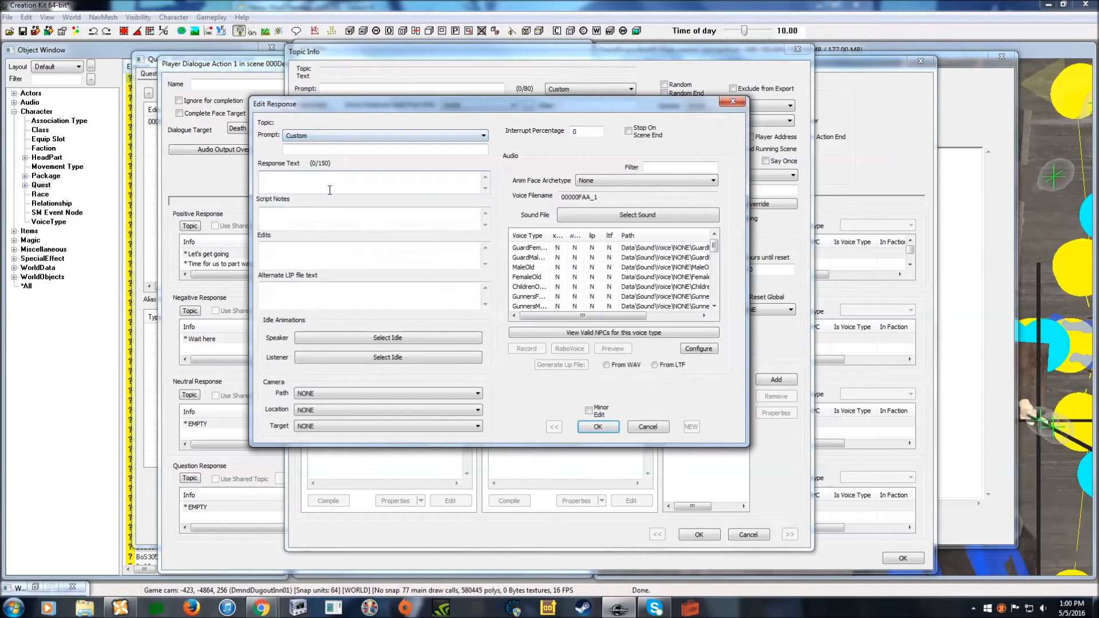
type("*Starts waiting")
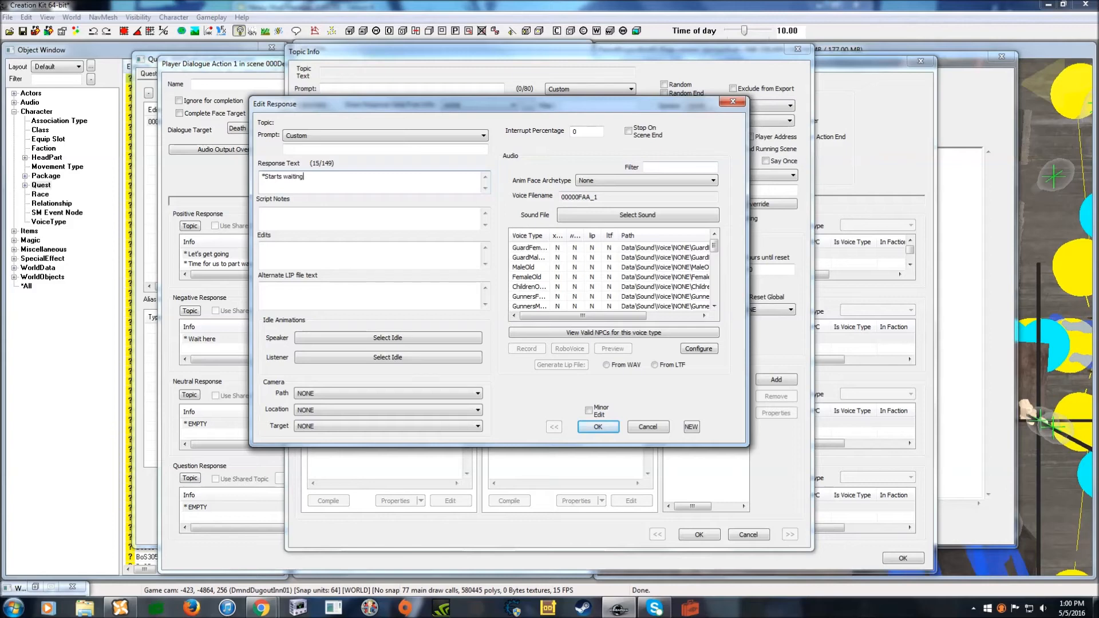
type("*")
left_click(598, 426)
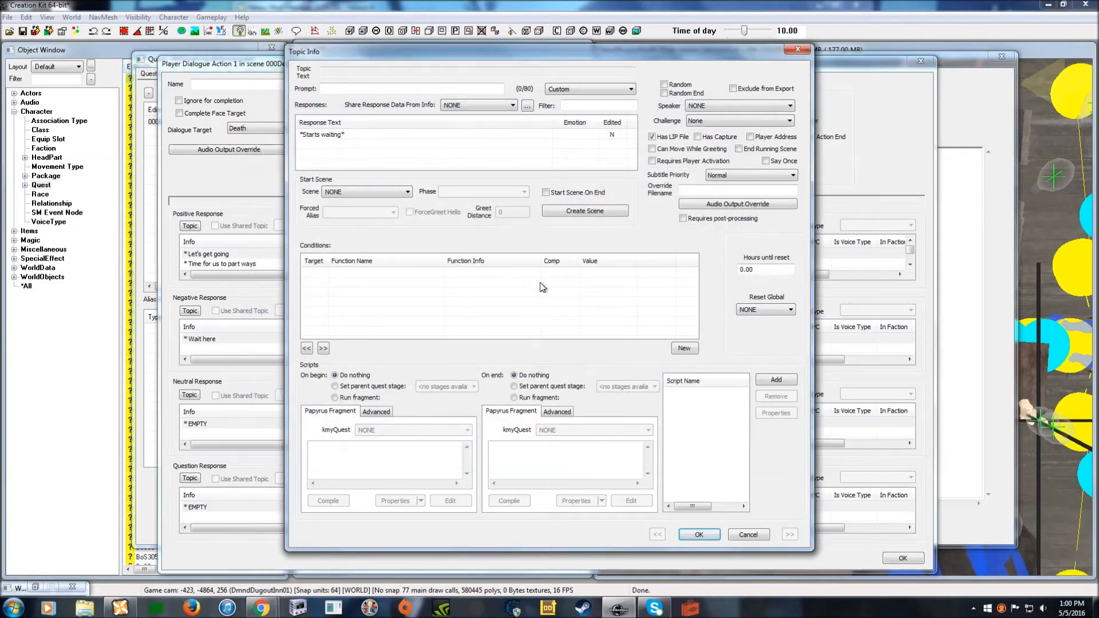
- Paste the DeathFollowGV condition and keep its value at 1
right_click(565, 292)
left_click(610, 363)
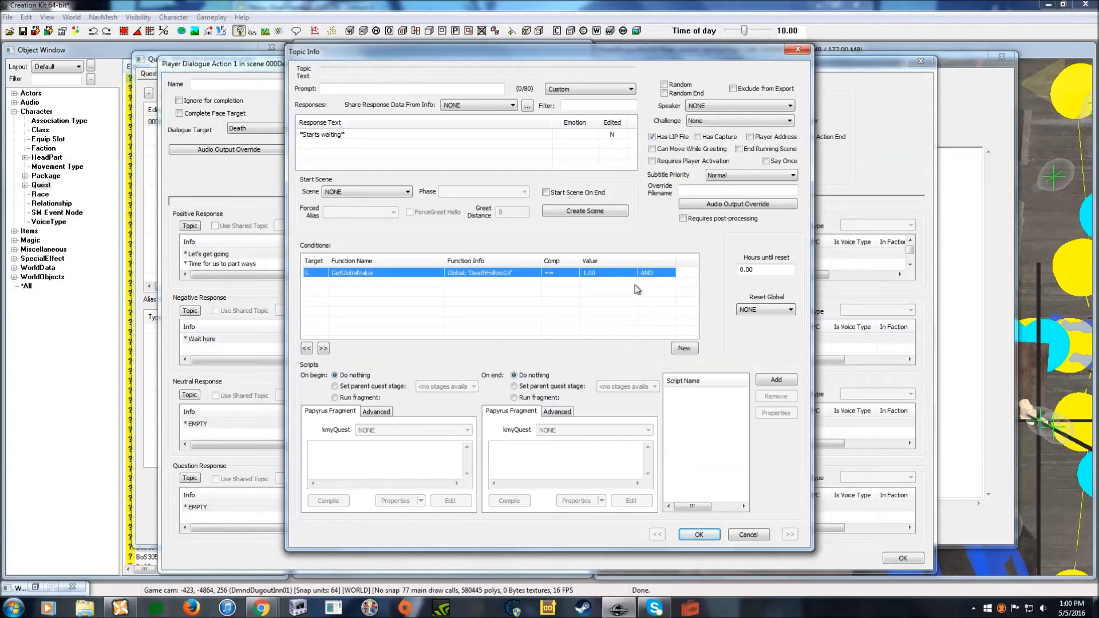
double_click(608, 276)
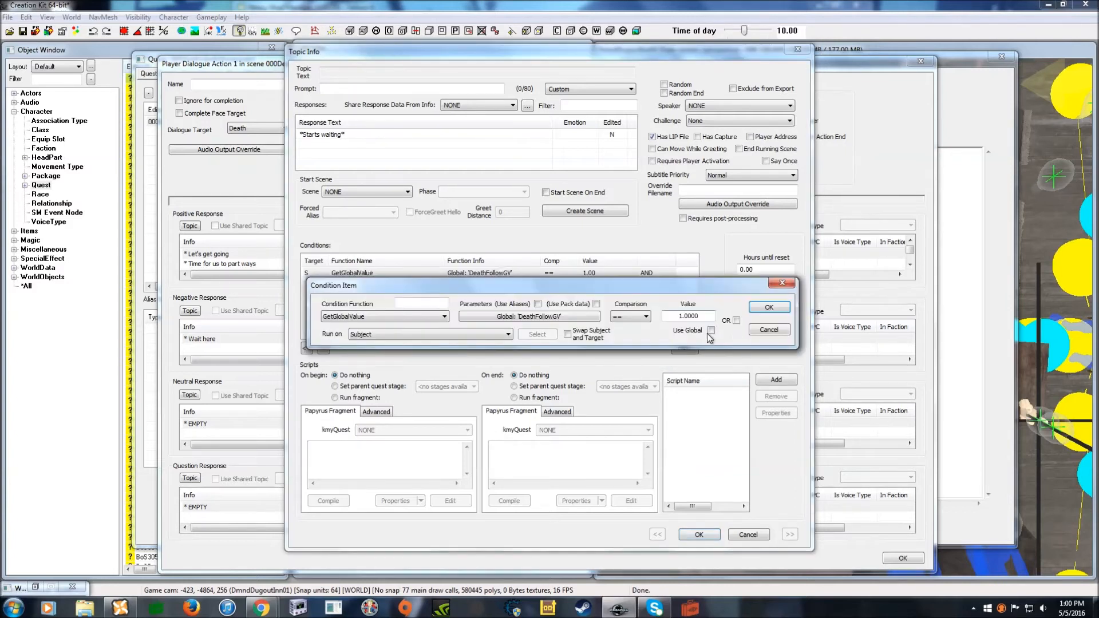
left_click(769, 310)
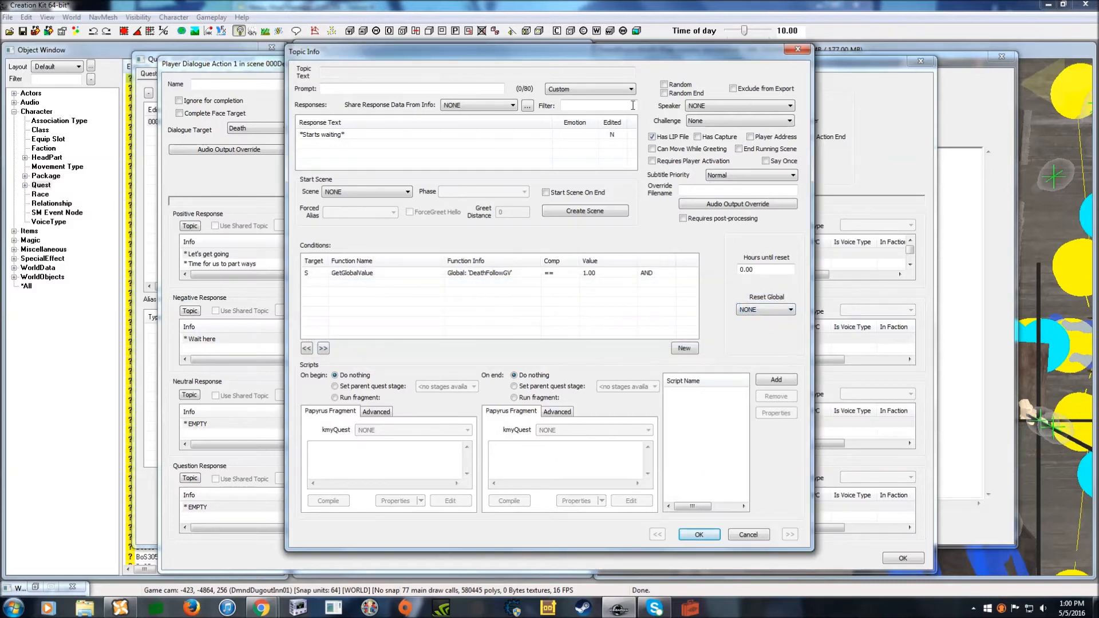
- Enable the On End fragment and paste deathfollowgv.SetValueInt(2) into it
left_click_drag(593, 56, 591, 71)
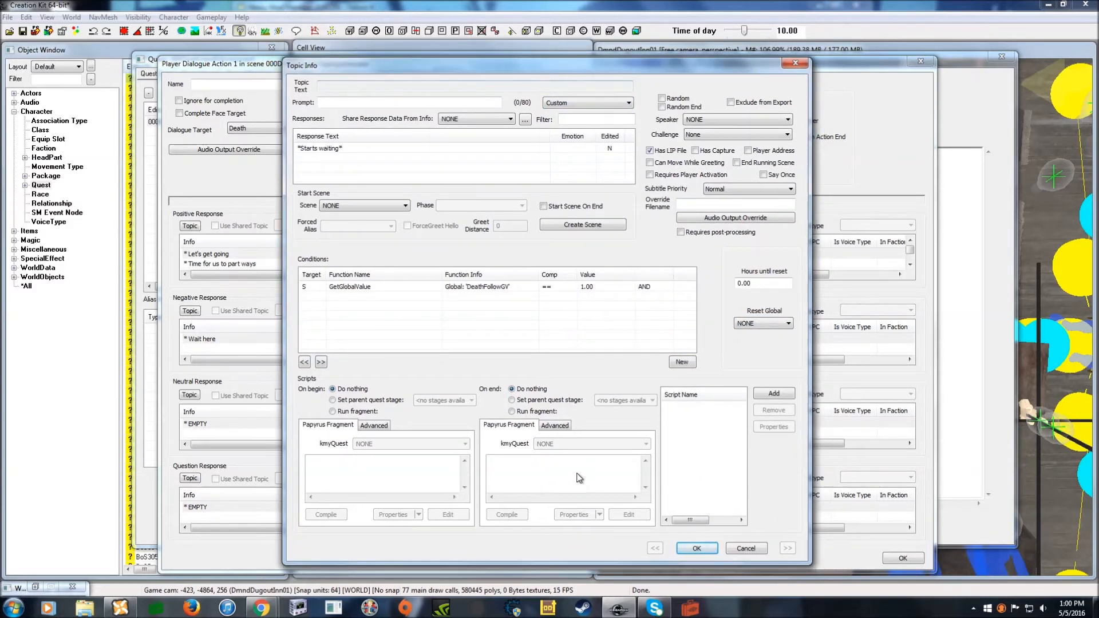
left_click(512, 412)
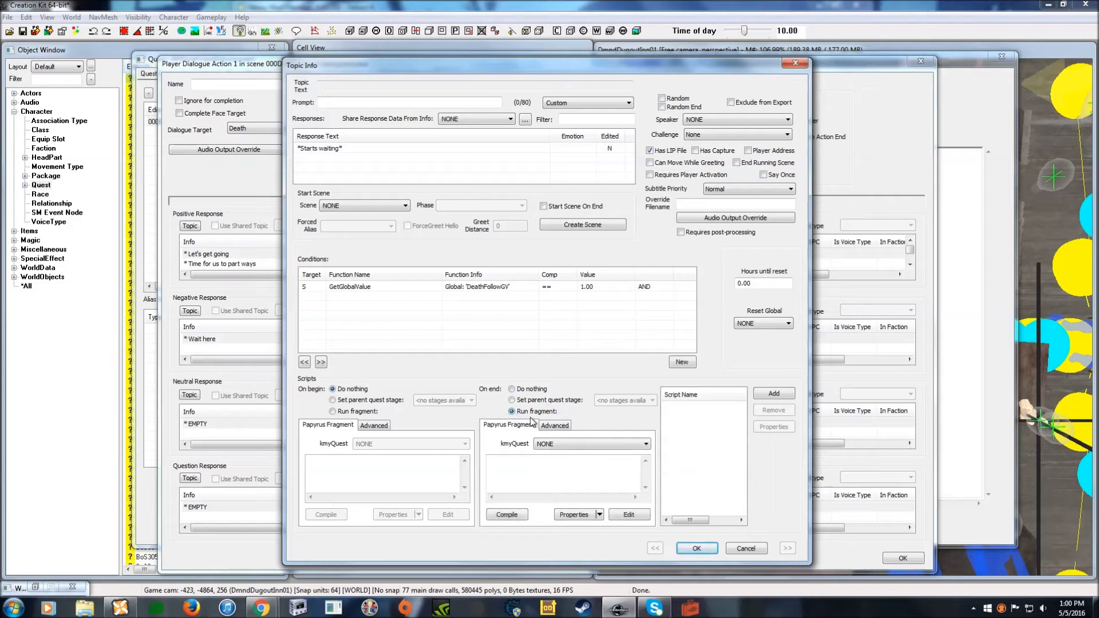
right_click(550, 463)
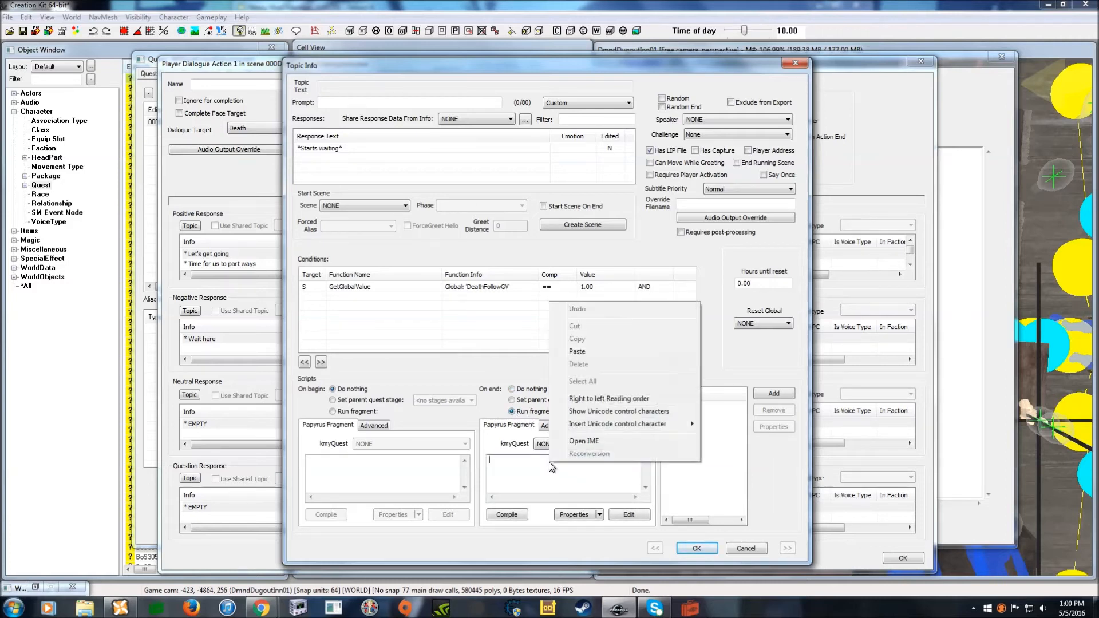
left_click(573, 364)
double_click(589, 463)
left_click(593, 463)
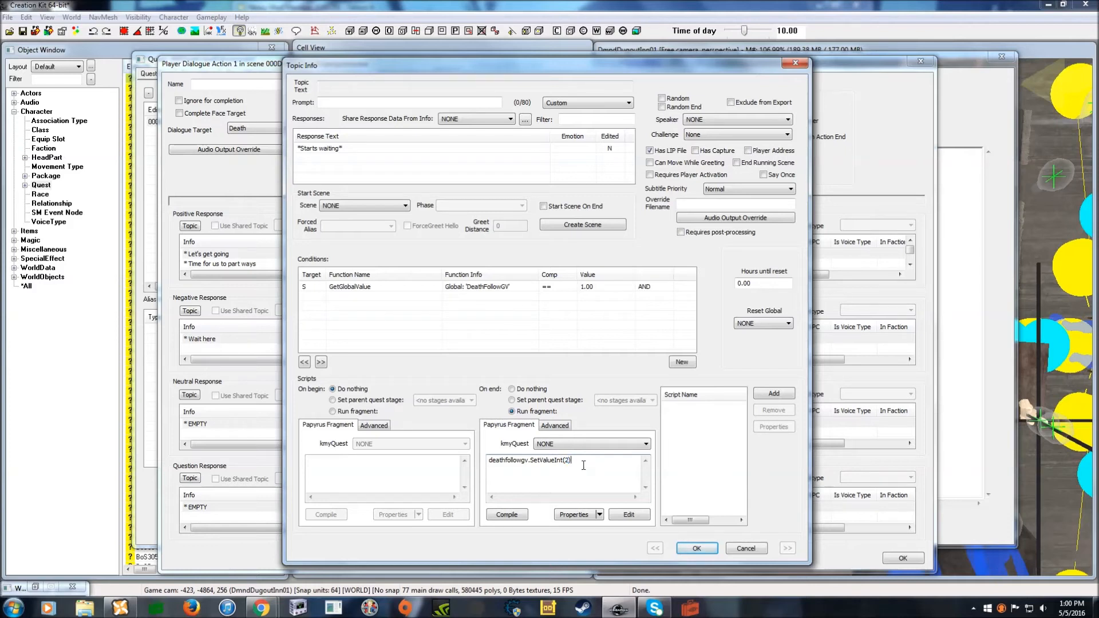
- Create the DeathFollowGV property from its form and compile the end fragment
left_click(599, 515)
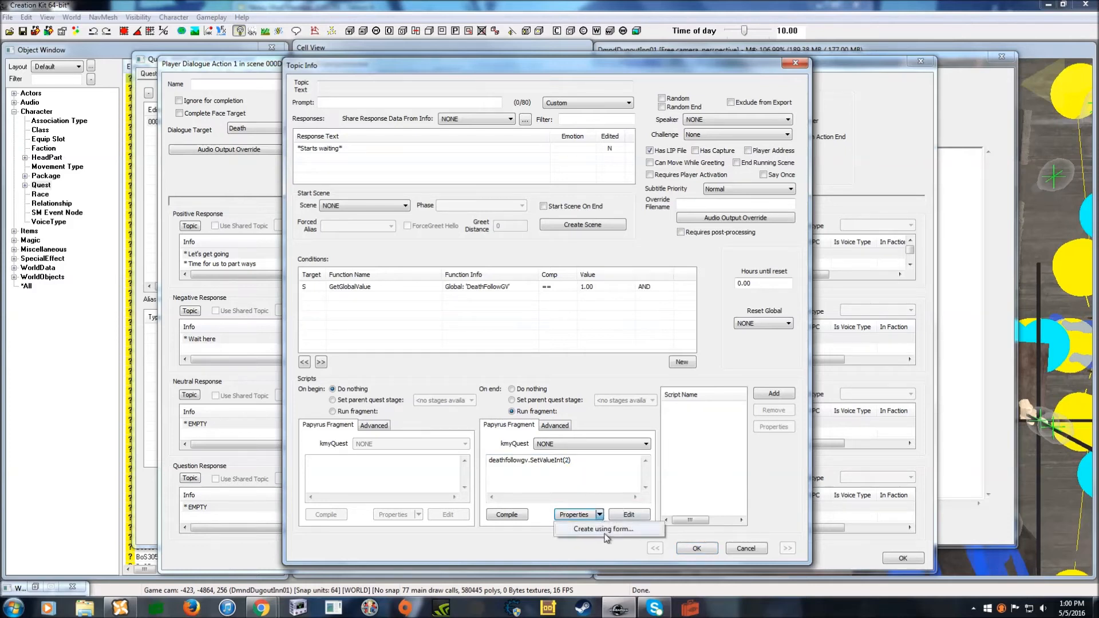
left_click(607, 530)
left_click_drag(362, 84, 518, 218)
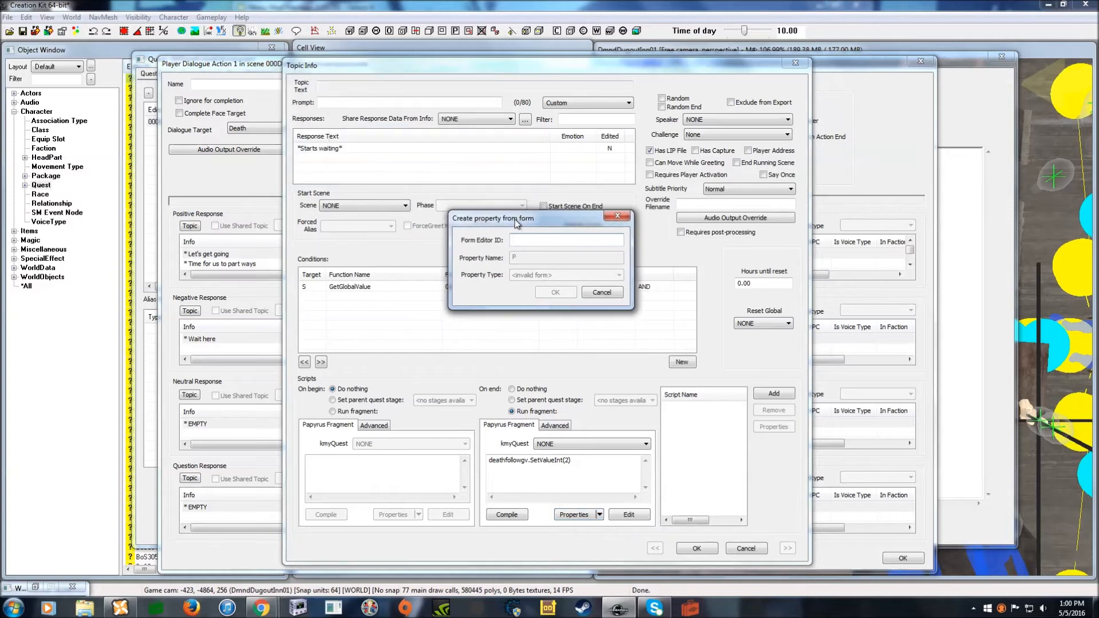
type("deathfollowgv")
left_click(509, 258)
left_click_drag(509, 258, 519, 261)
key("BackSpace")
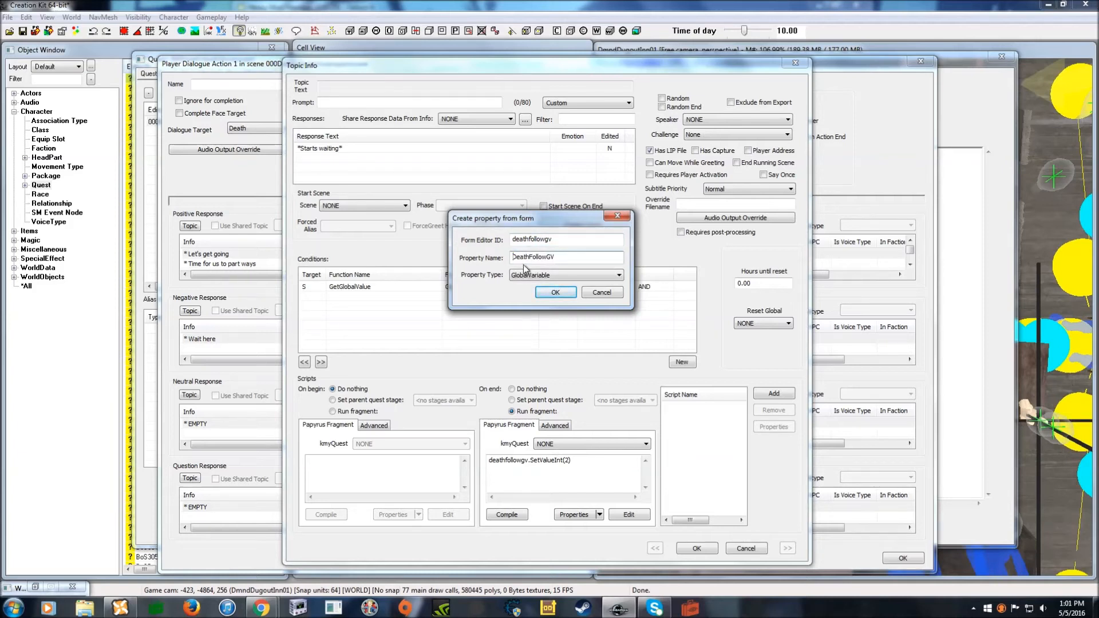
left_click(555, 293)
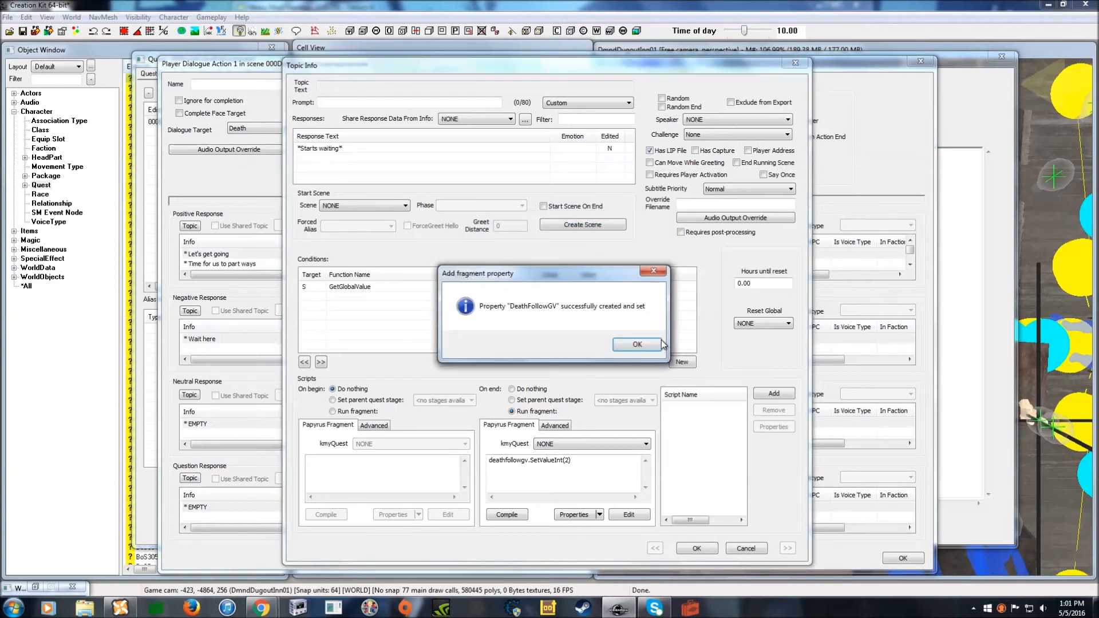
left_click(632, 345)
left_click(506, 515)
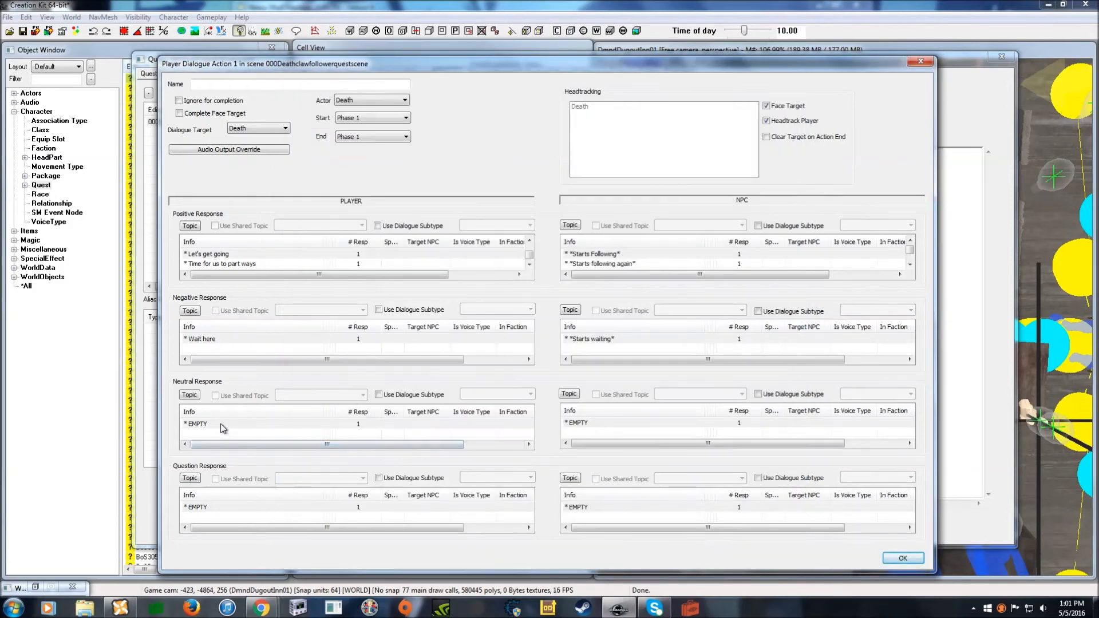
- Give the player neutral response the prompt 'Trade' and the line 'Let's trade'
left_click(223, 424)
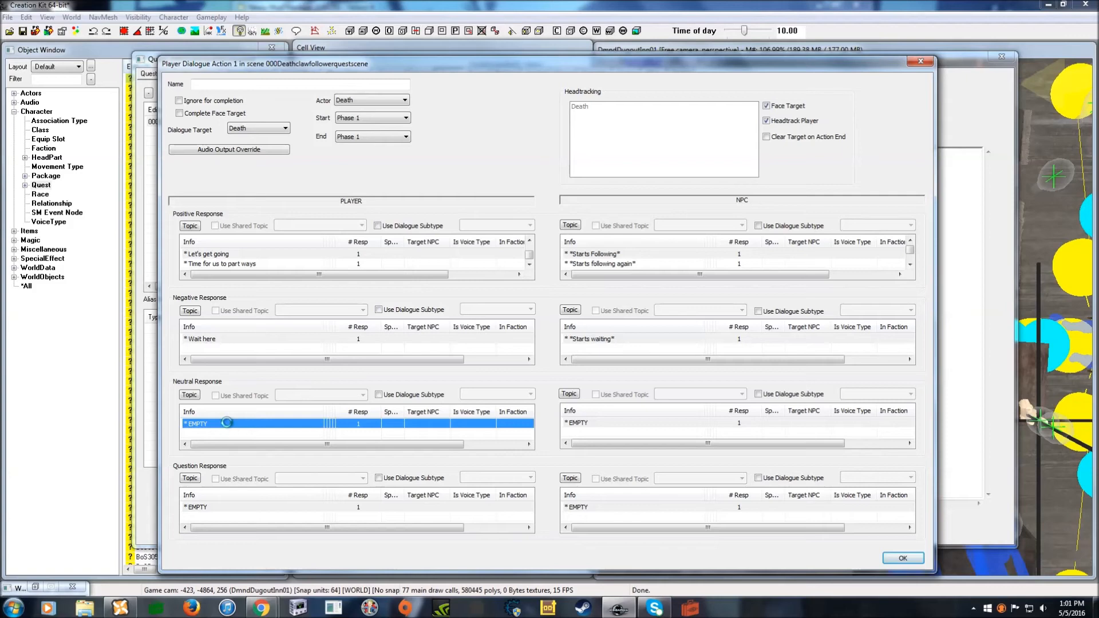
double_click(223, 424)
left_click(347, 90)
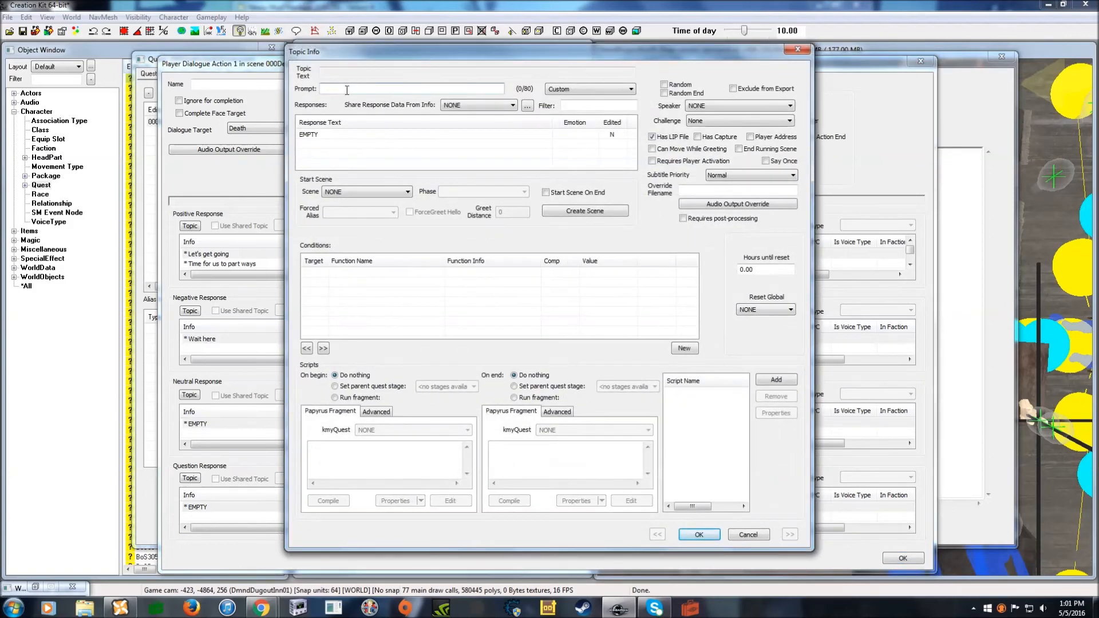
double_click(350, 134)
type("Let's trade")
left_click(597, 426)
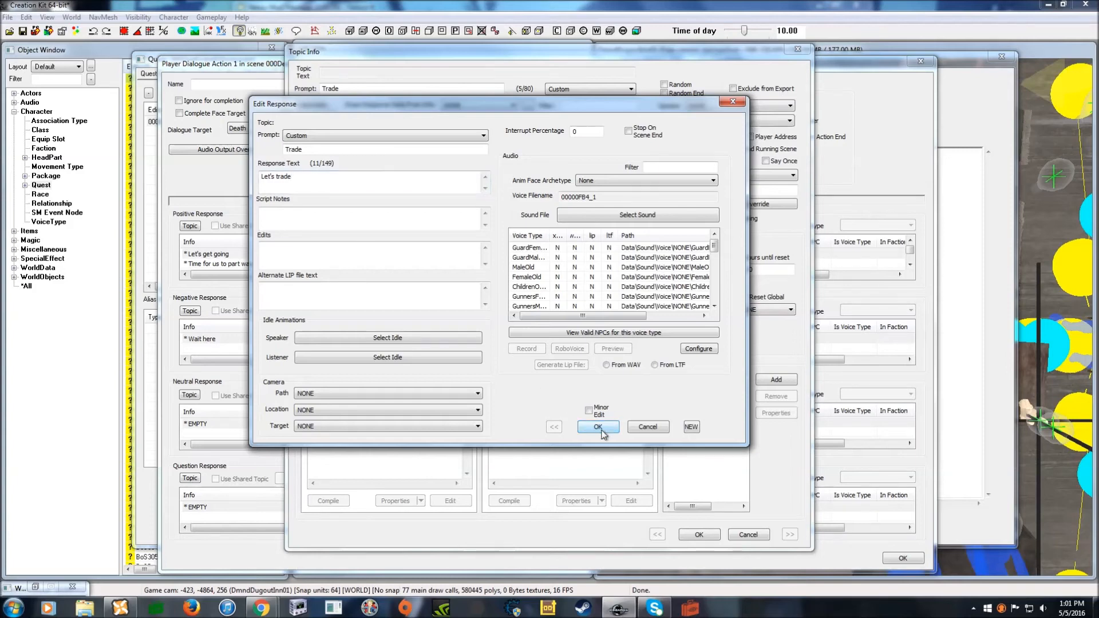
- Paste two DeathFollowGV conditions and make the first one (== 1) an OR condition
right_click(449, 279)
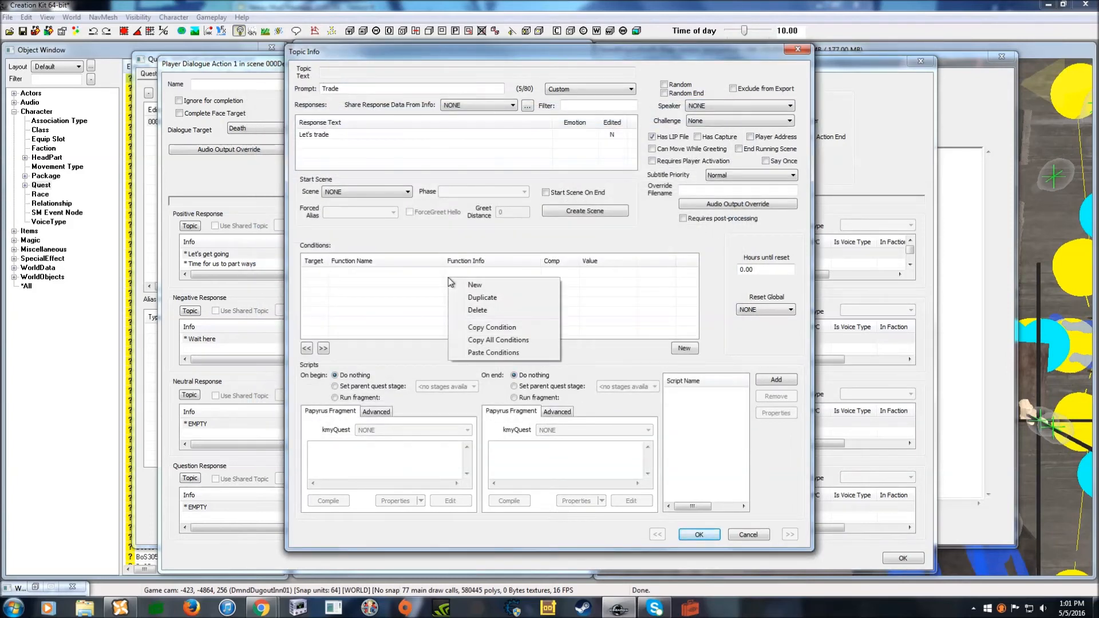
left_click(509, 353)
right_click(538, 294)
left_click(579, 369)
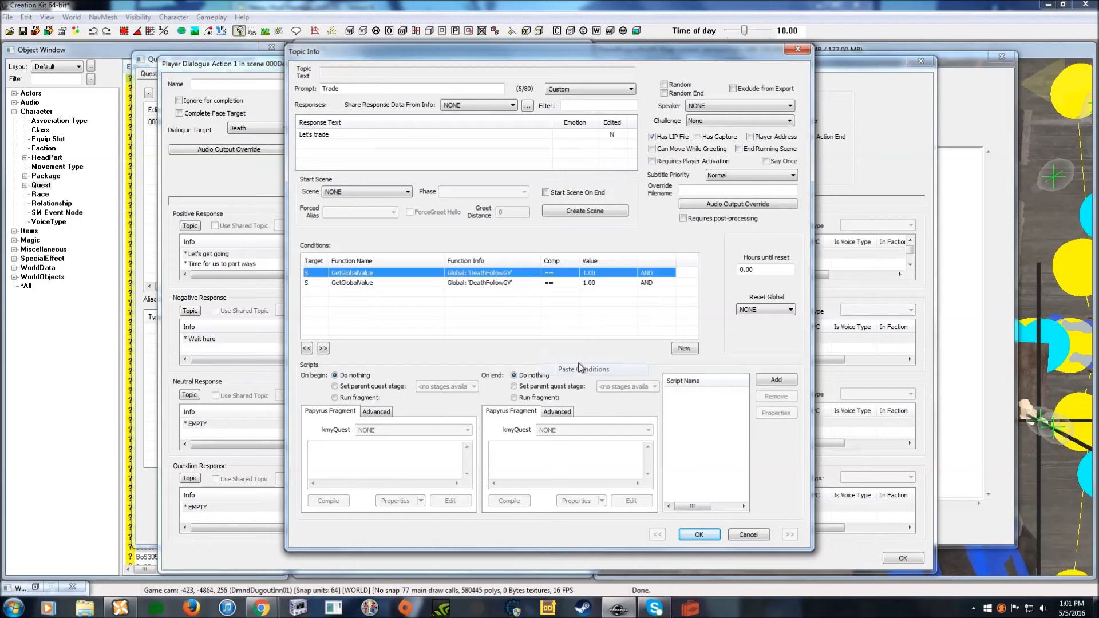
double_click(601, 274)
left_click_drag(654, 288, 644, 253)
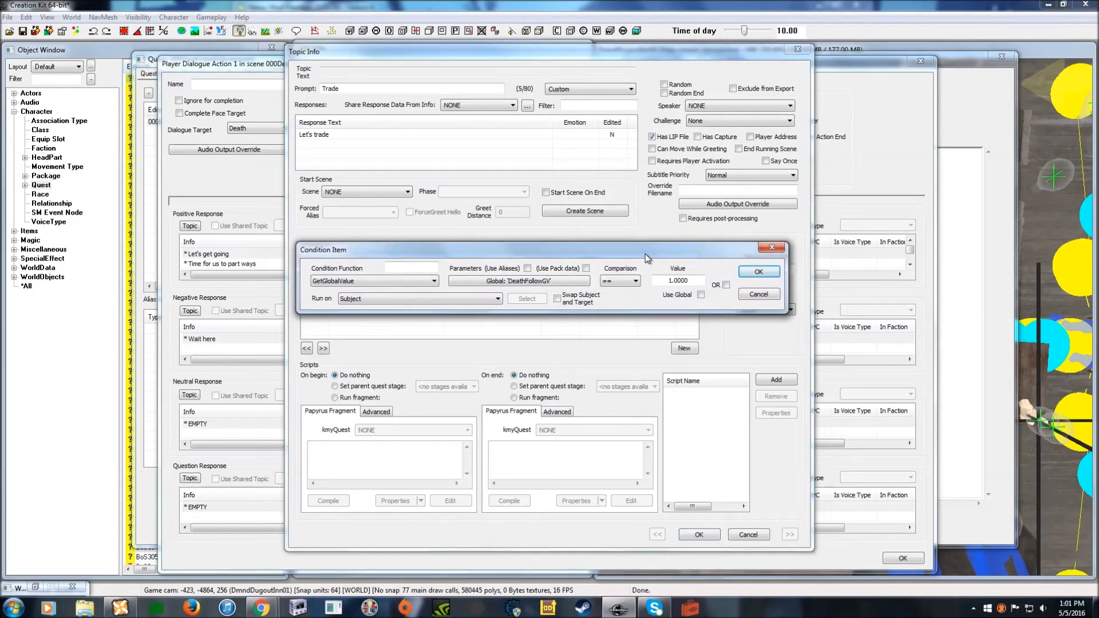
left_click(726, 285)
left_click(759, 272)
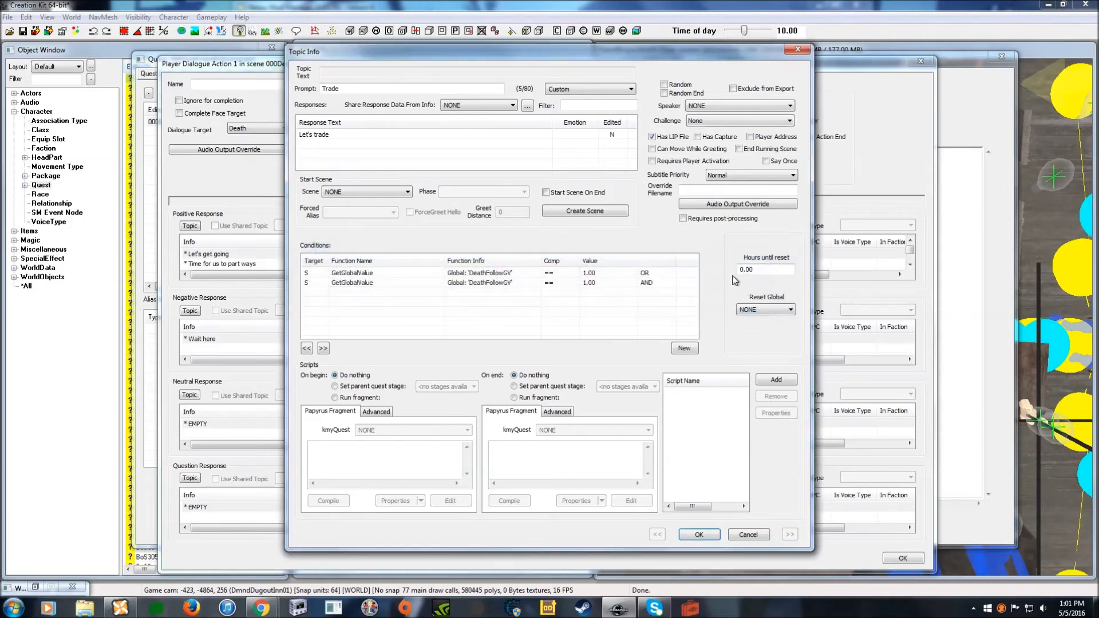
- Set the second condition to DeathFollowGV == 2 with OR, then save the Trade topic
double_click(591, 282)
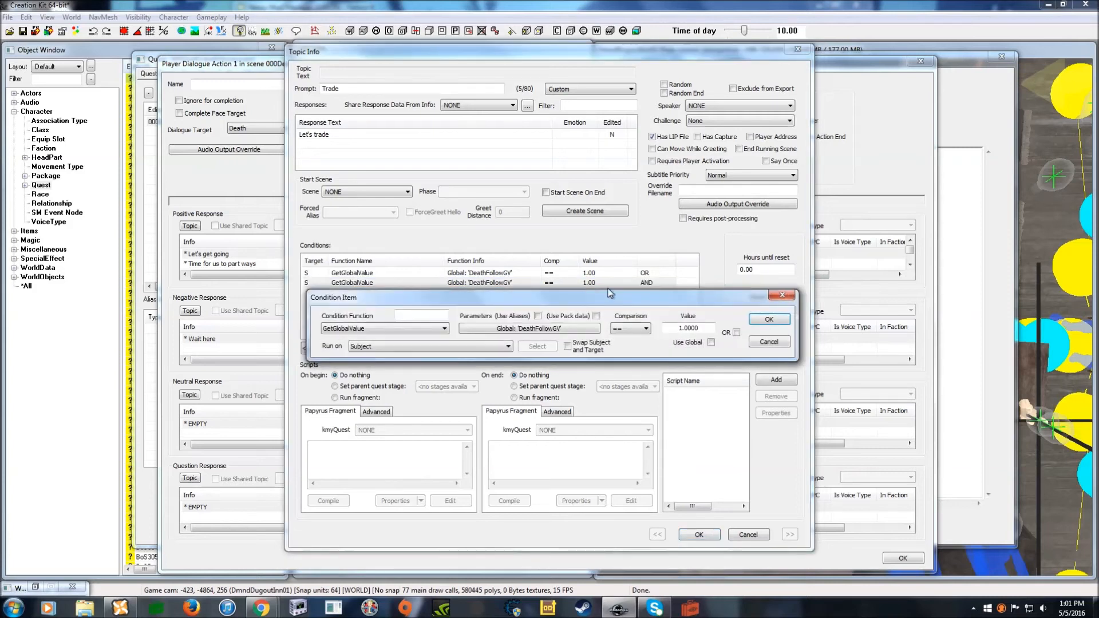
left_click_drag(637, 286, 623, 286)
left_click(674, 308)
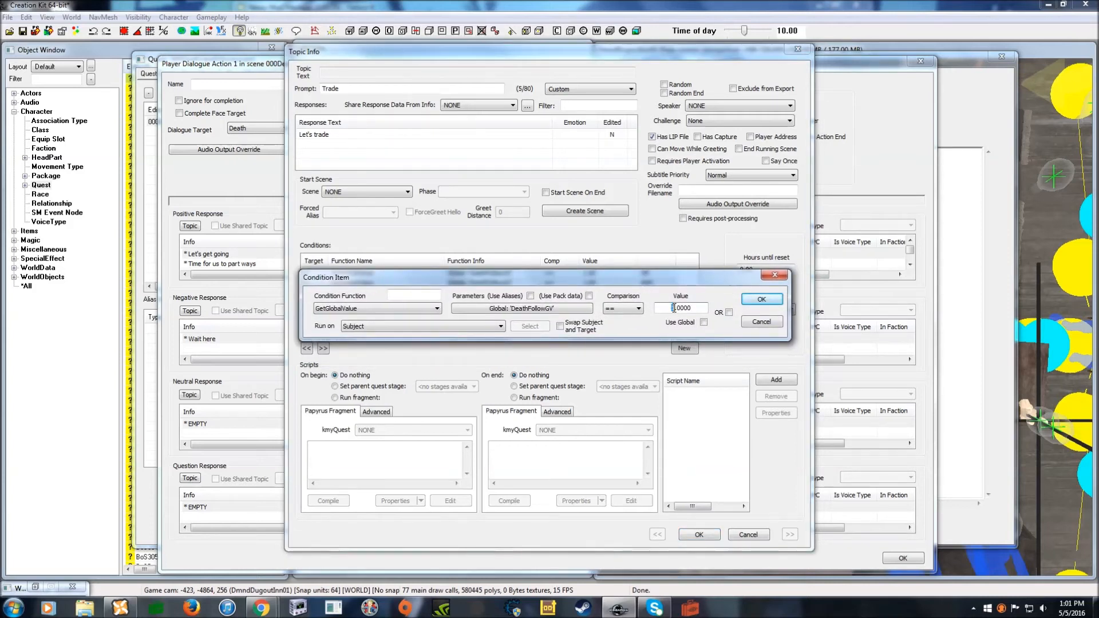
type("2")
left_click(728, 313)
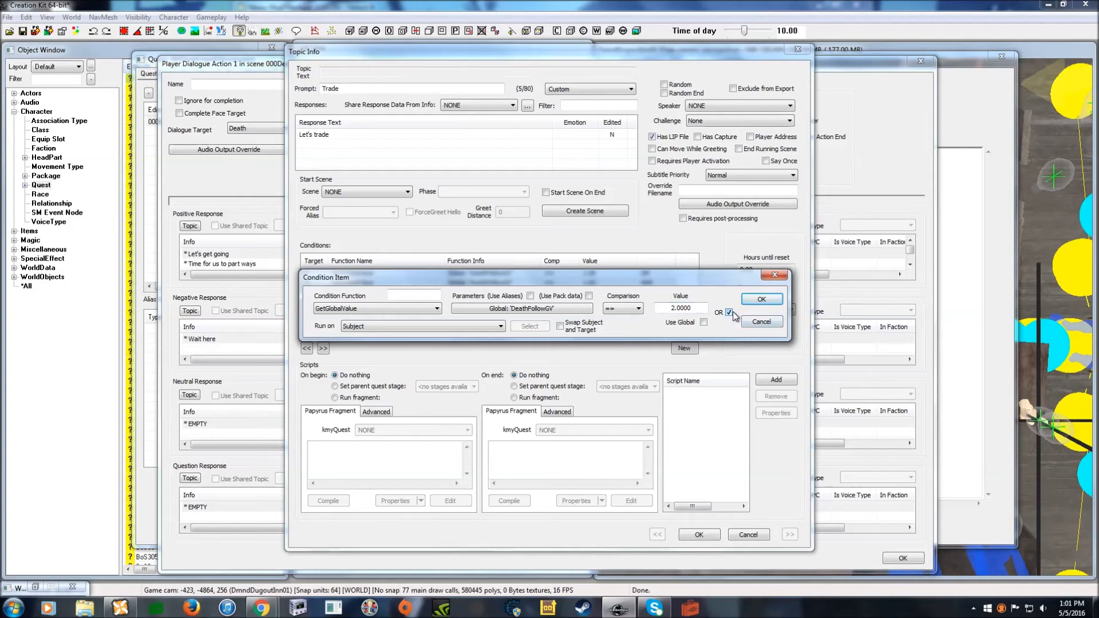
left_click(761, 298)
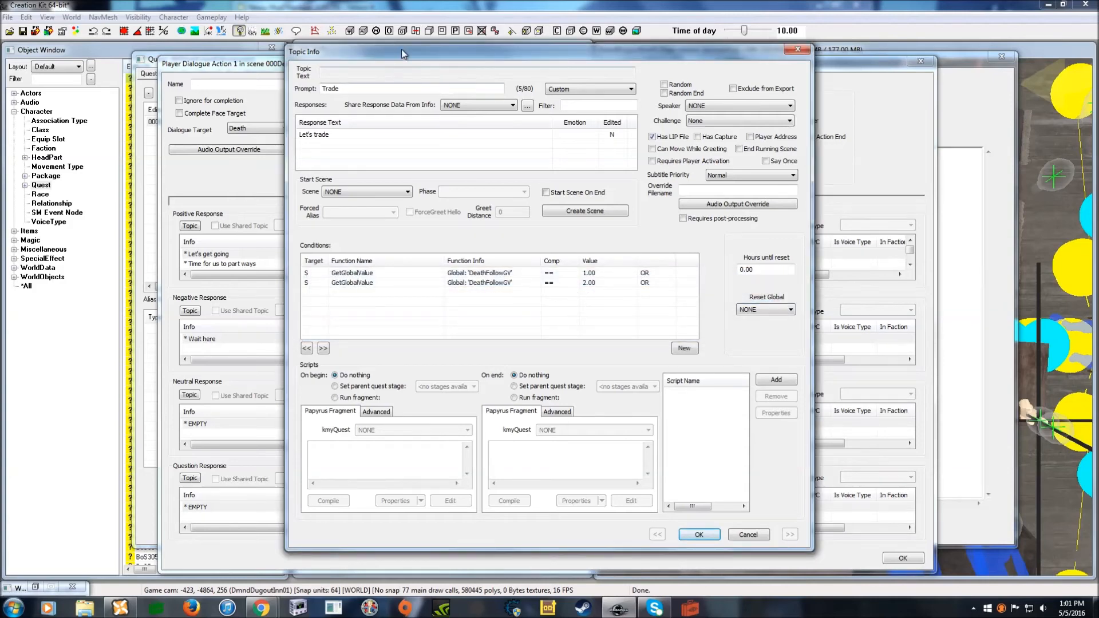
left_click_drag(407, 52, 416, 58)
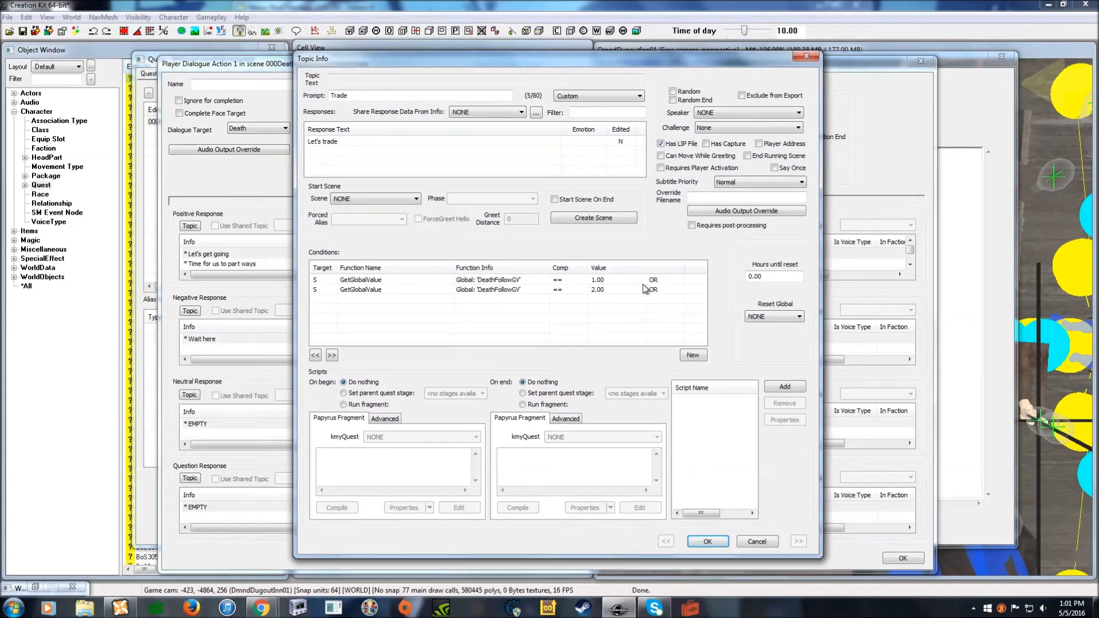
left_click_drag(569, 62, 562, 51)
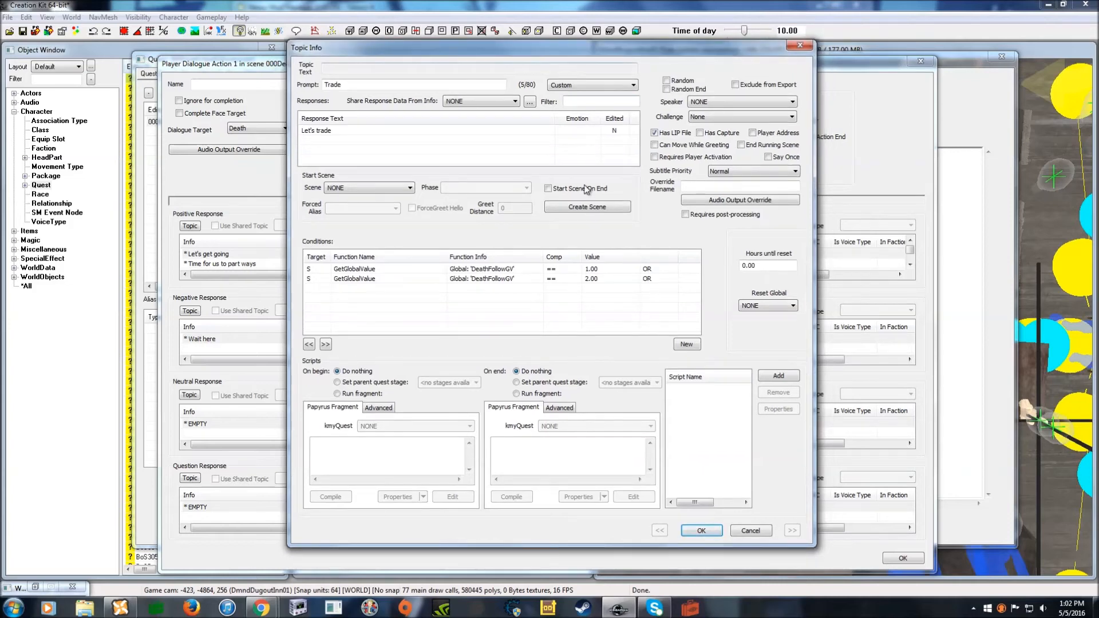
left_click(702, 532)
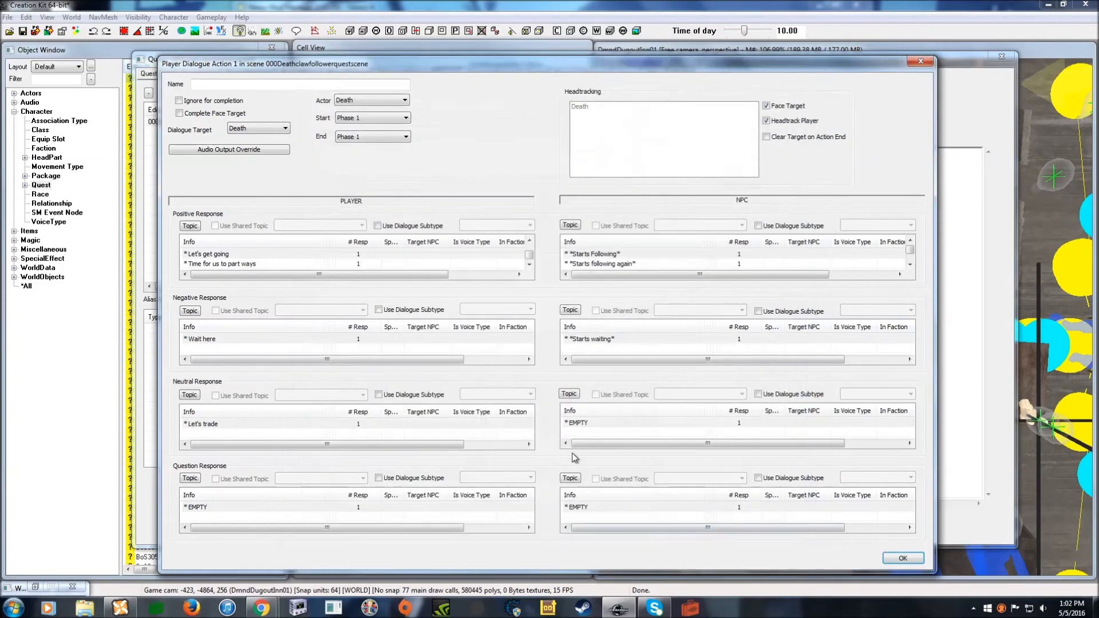
- Add the NPC neutral response line '*Stares*'
double_click(593, 424)
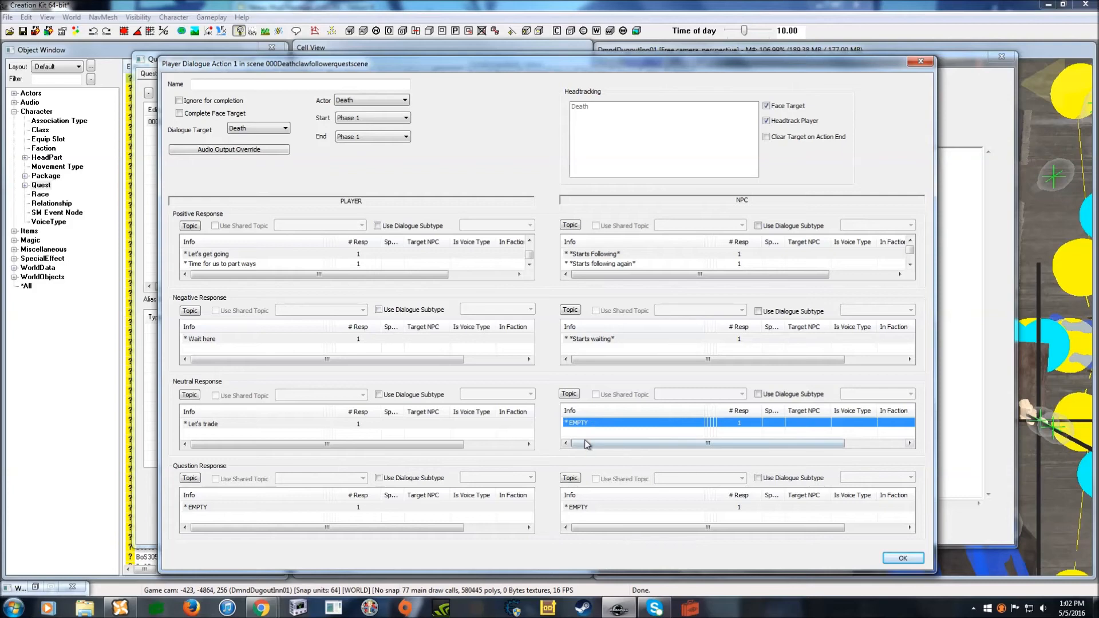
double_click(357, 131)
type("*Sta")
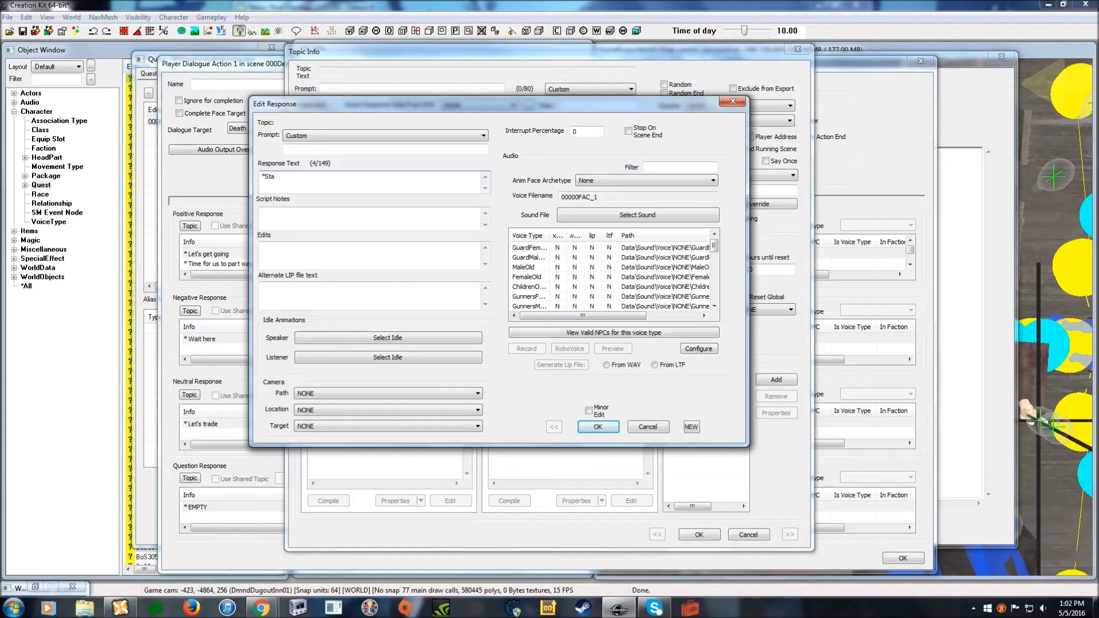
type("res*")
left_click(601, 427)
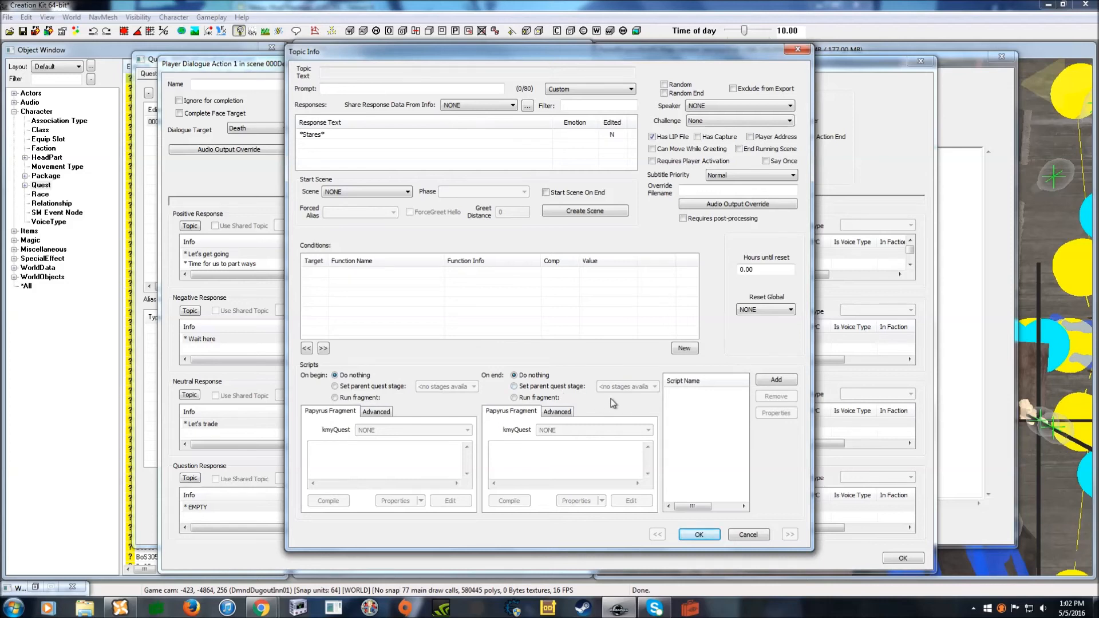
- Attach OpenInventoryInfoScript to the *Stares* response
left_click(774, 381)
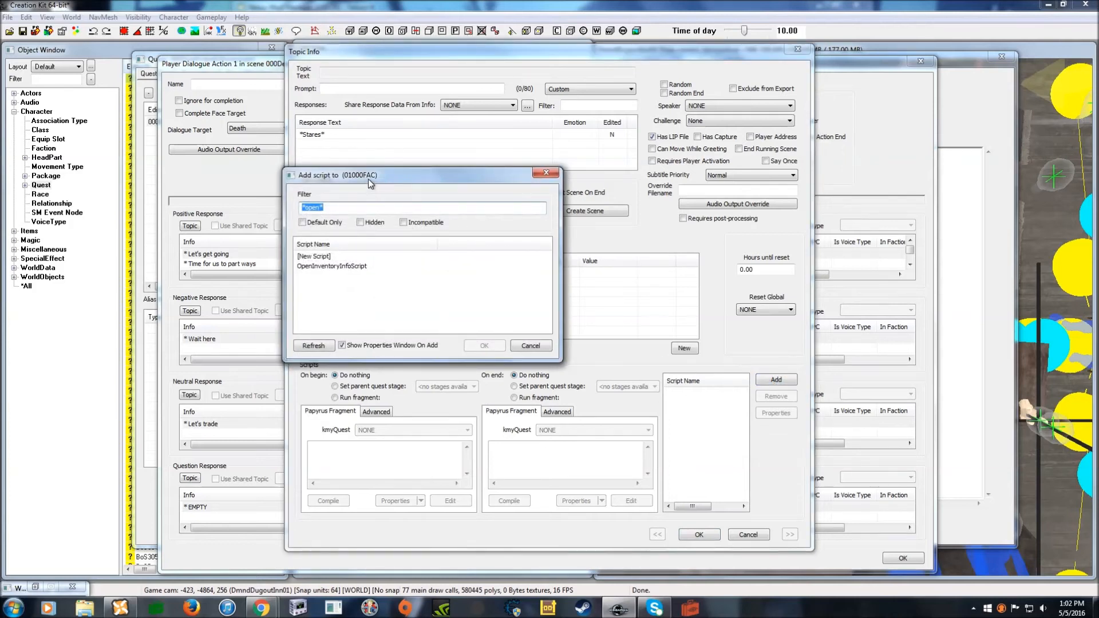
left_click_drag(370, 182, 431, 192)
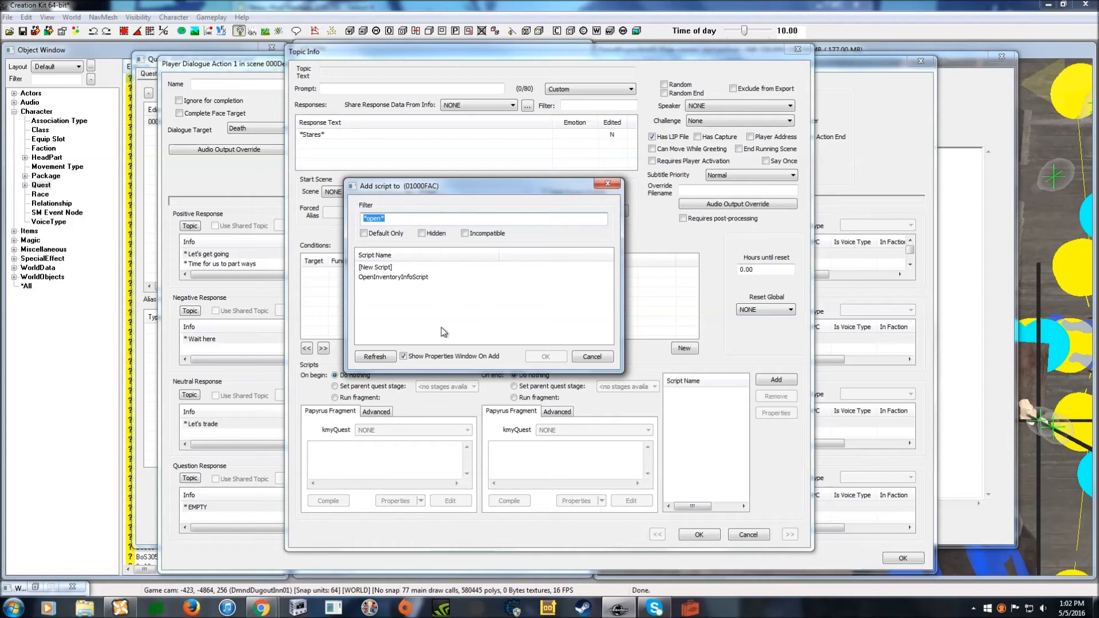
left_click(404, 278)
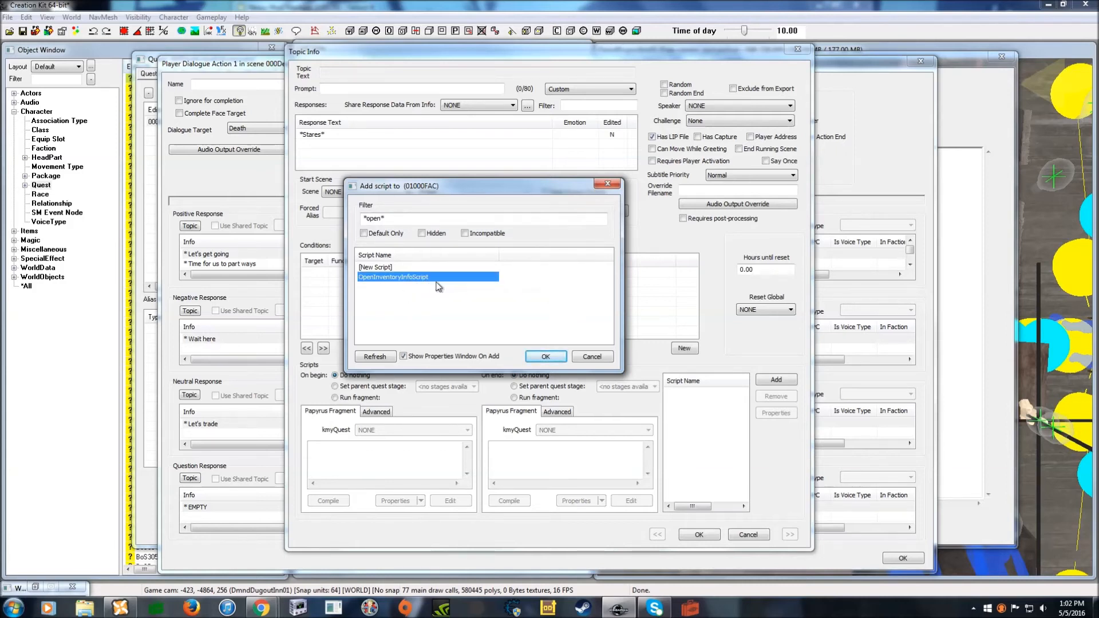
left_click(538, 358)
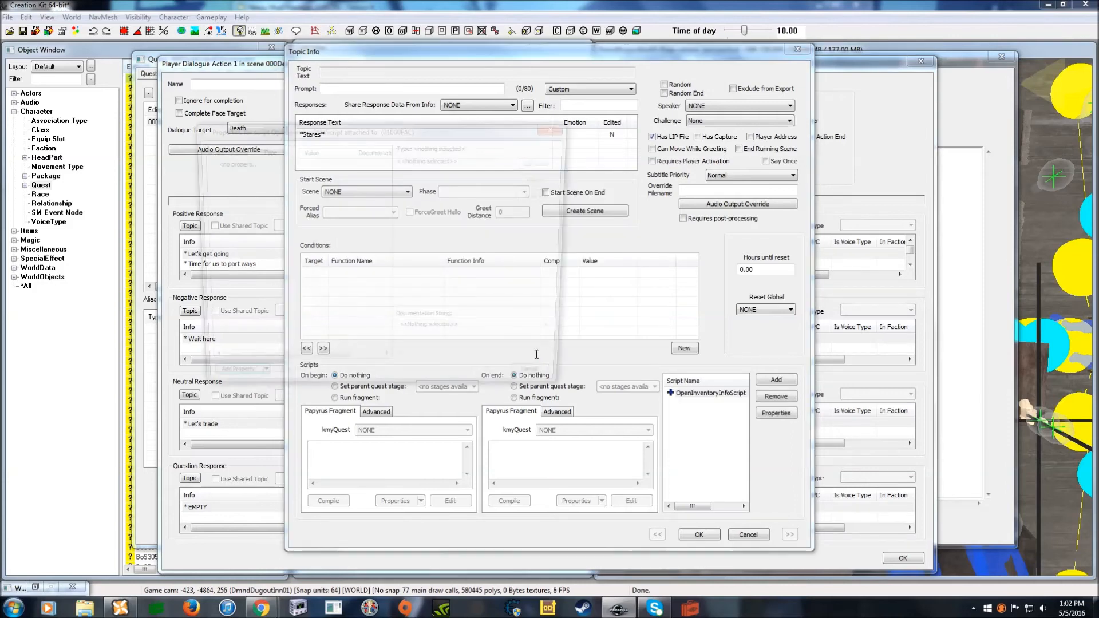
left_click(545, 385)
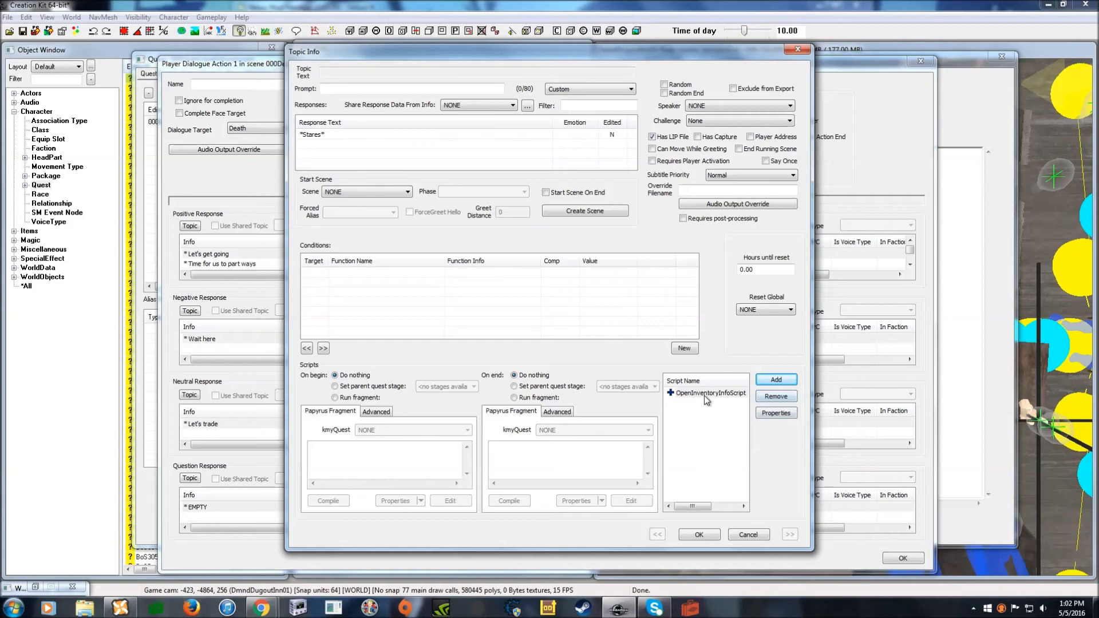
left_click_drag(557, 56, 557, 57)
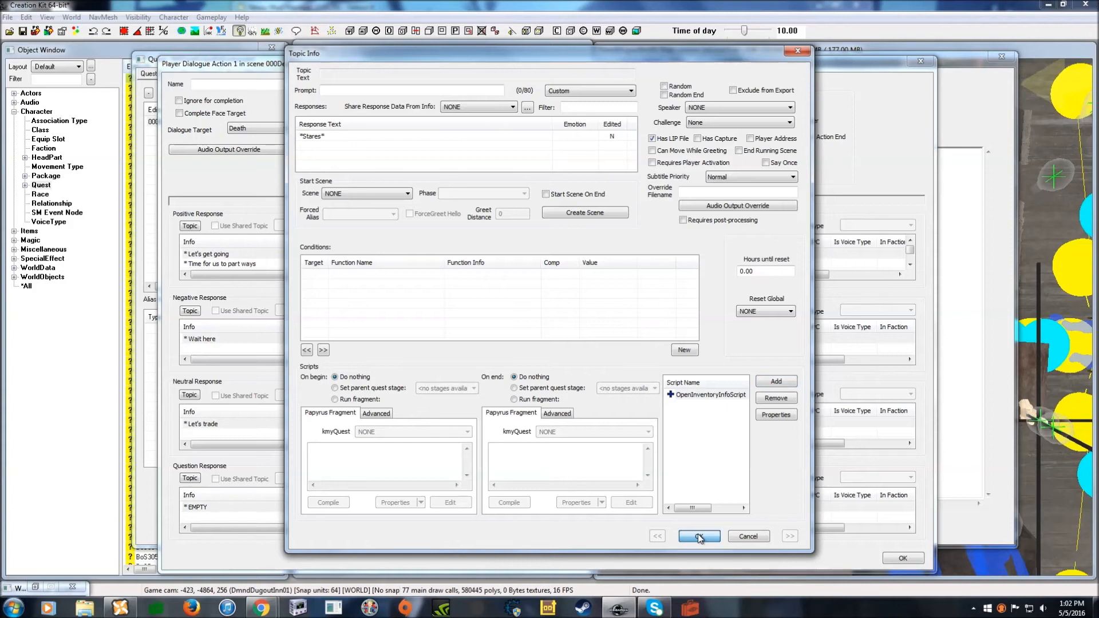
- Paste two DeathFollowGV conditions and set the first one (== 1) to OR
right_click(521, 296)
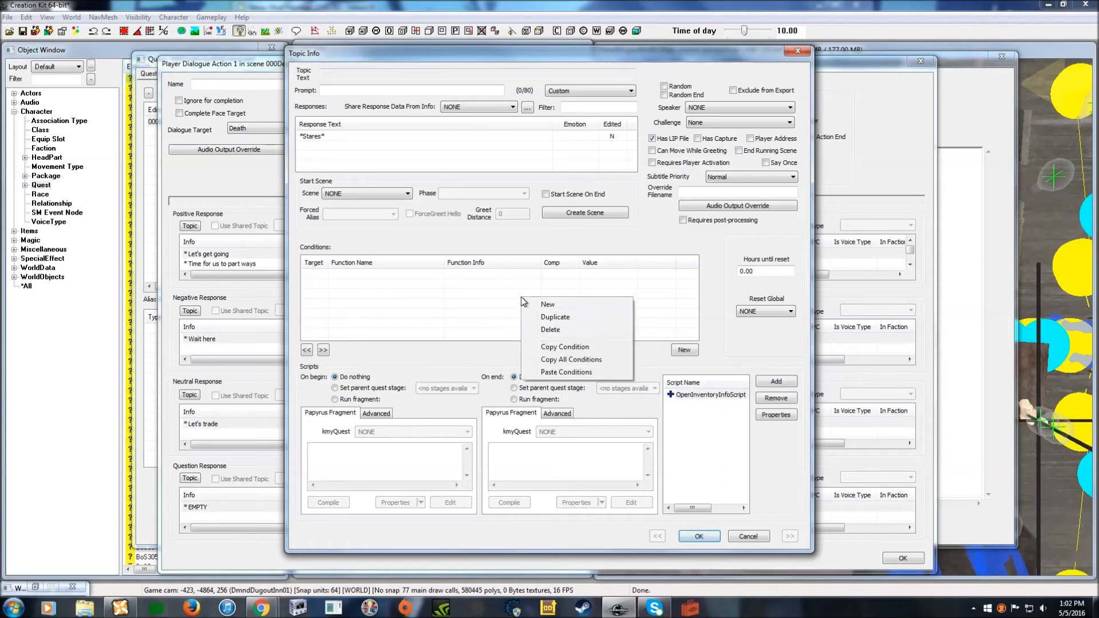
left_click(558, 377)
right_click(560, 302)
left_click(599, 378)
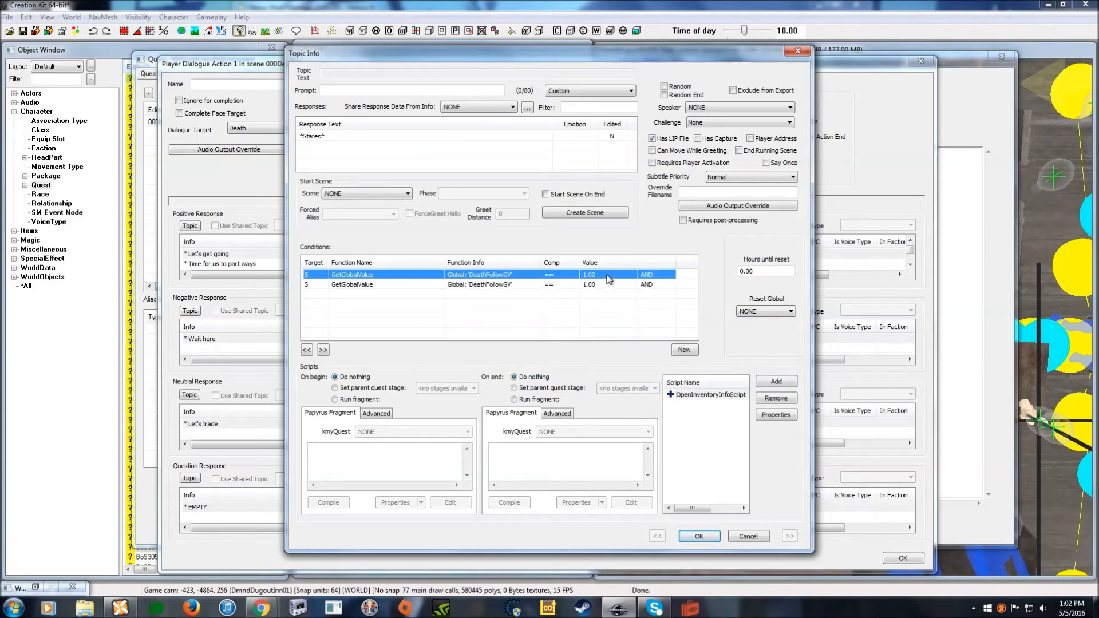
double_click(607, 284)
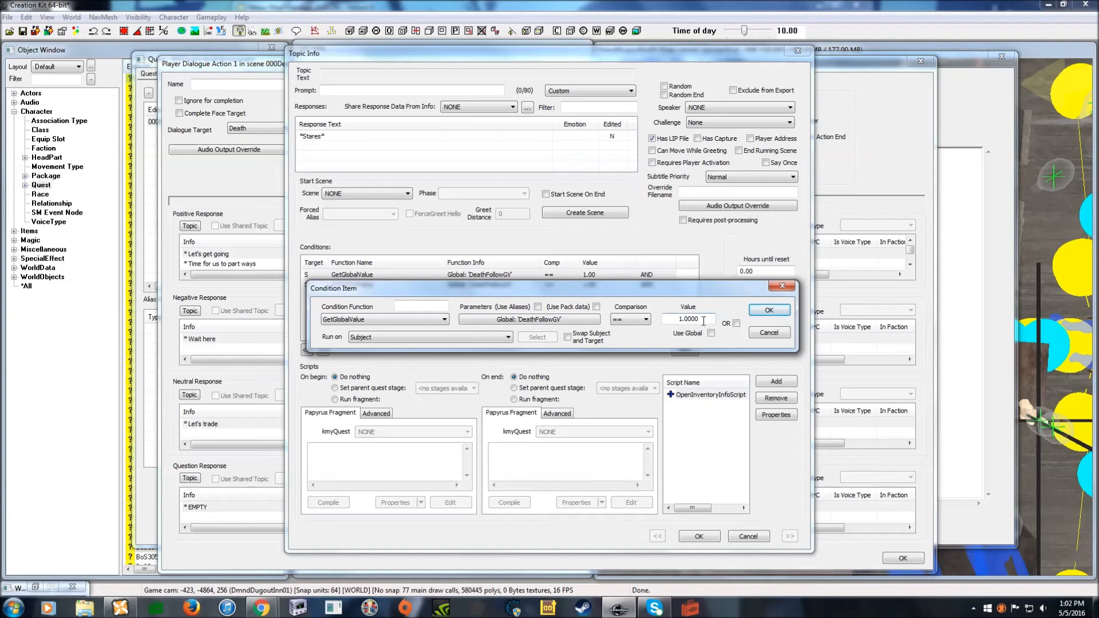
left_click(736, 324)
left_click(769, 310)
- Change the second condition to == 2 with OR and save the response
double_click(605, 285)
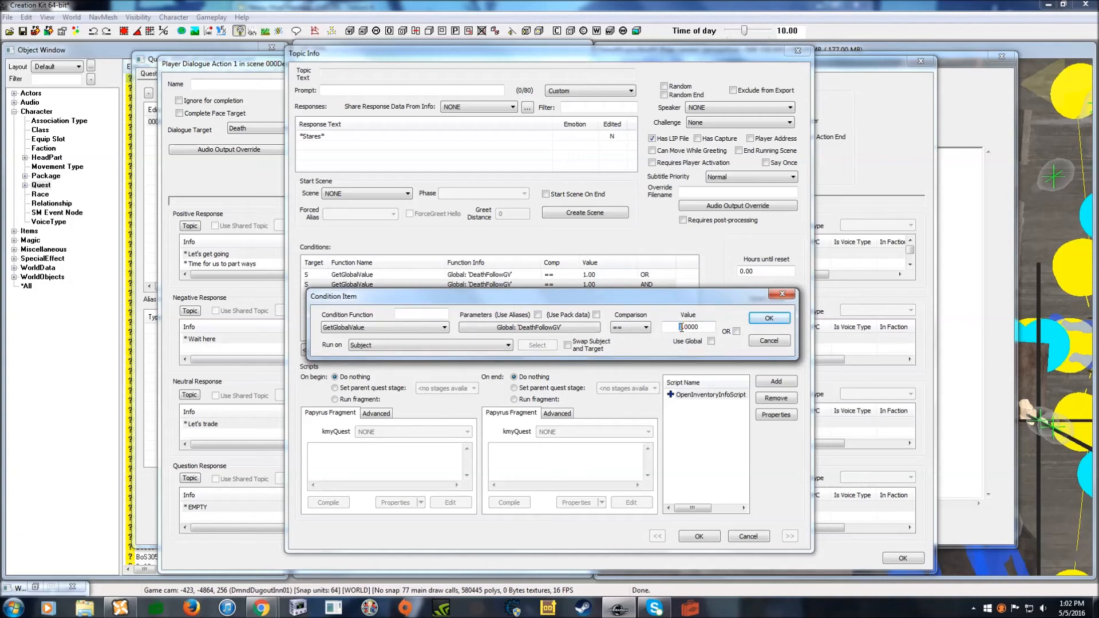
type("2")
left_click(737, 331)
left_click(767, 319)
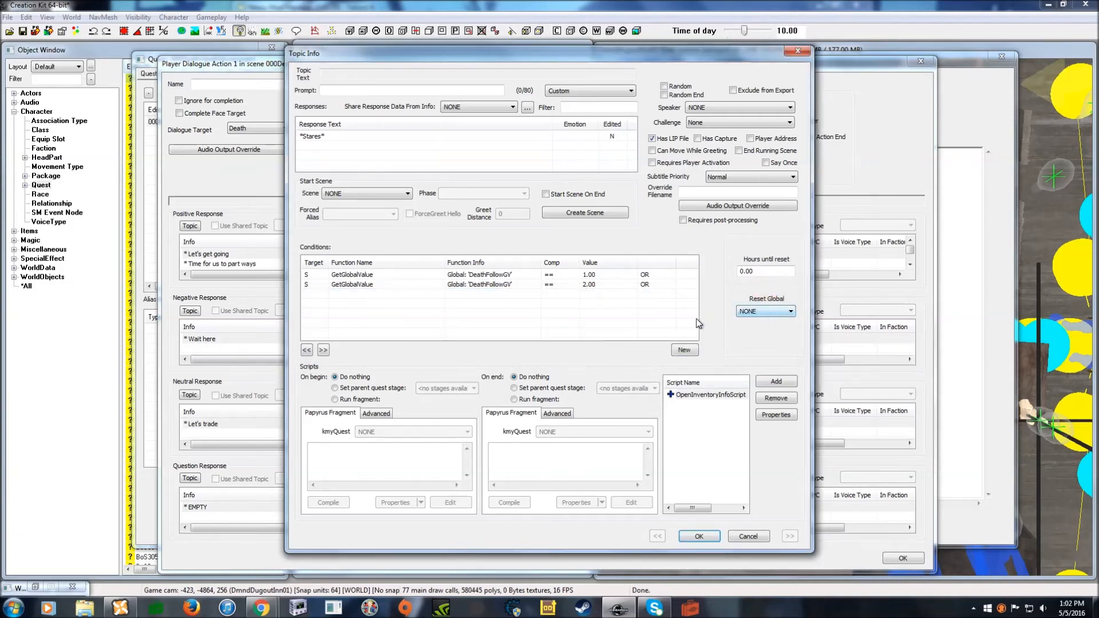
left_click(699, 536)
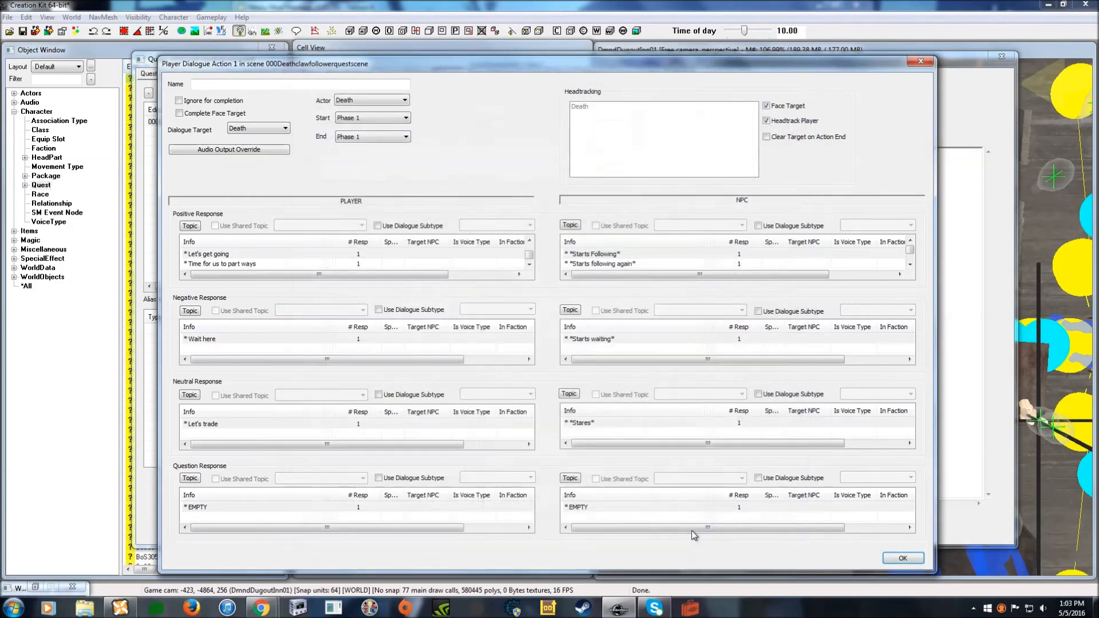
- Give the Question Response the prompt 'Talk' and the line 'Let's talk'
left_click_drag(446, 70, 447, 50)
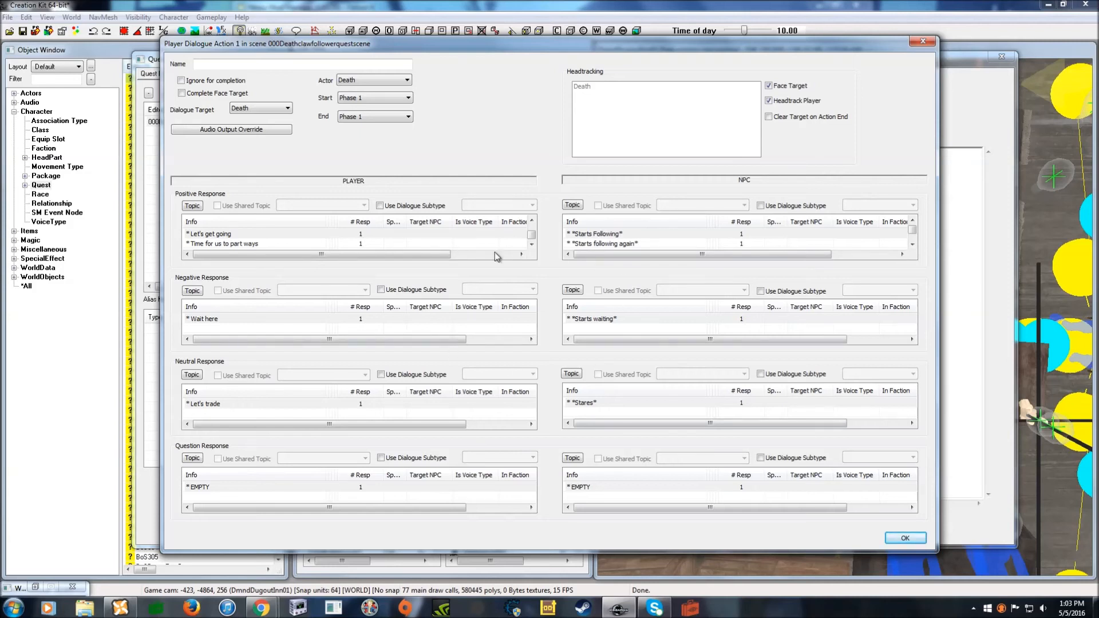
double_click(215, 486)
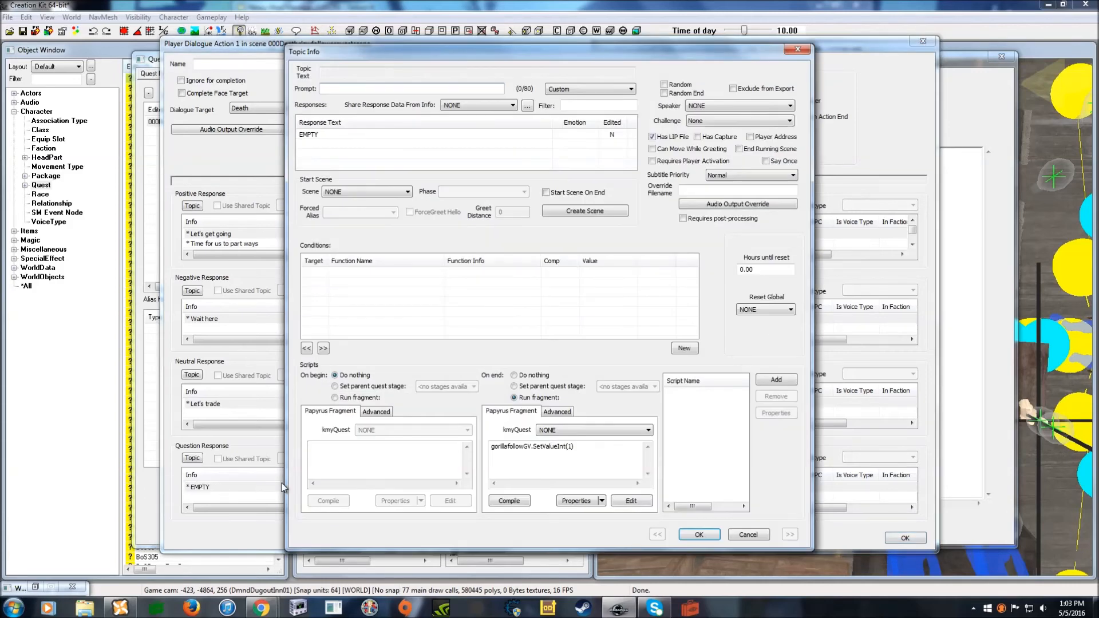
type("Talk")
double_click(351, 134)
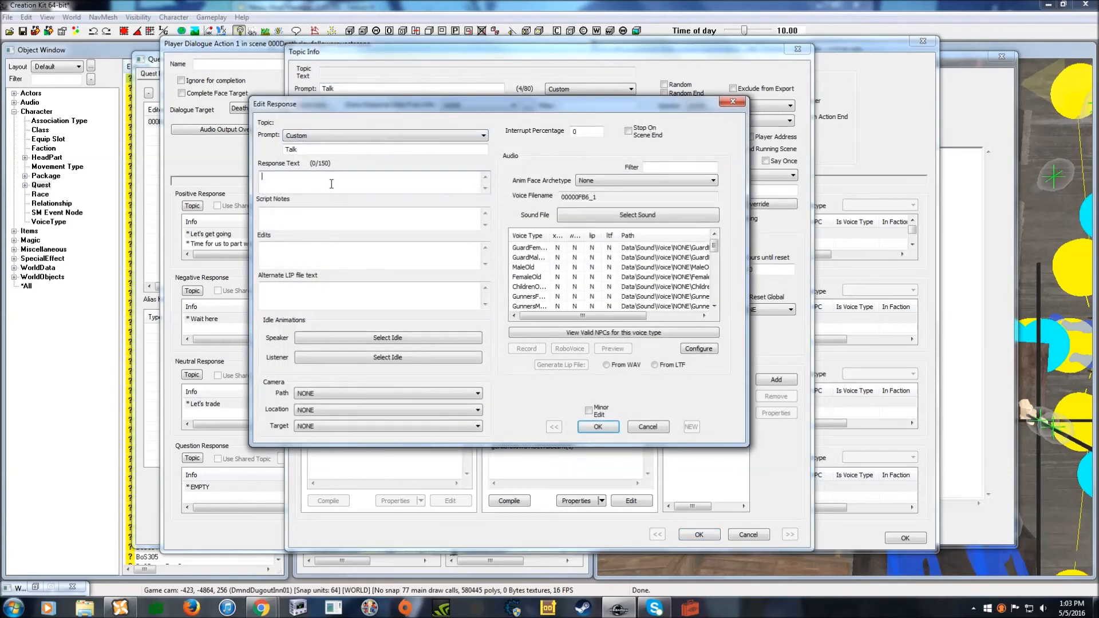
type("Lets")
key("BackSpace")
key("BackSpace")
type("'s talk")
left_click(608, 428)
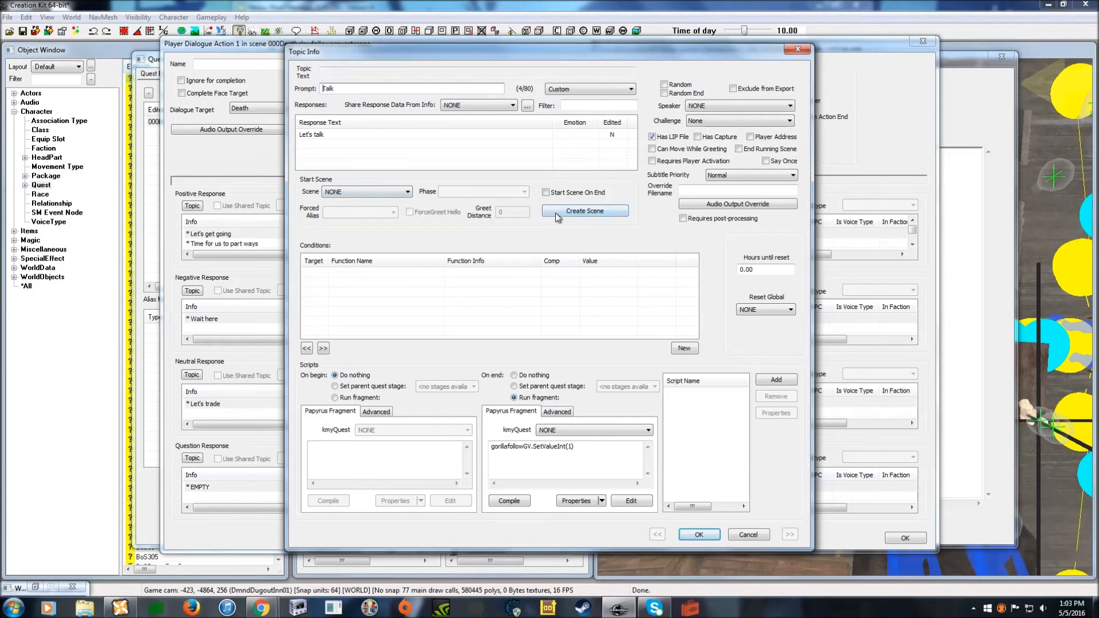
- Create the 000Deathclawfollowerquesttalk scene and have it start when the topic ends
left_click(599, 215)
left_click(399, 90)
type("talk")
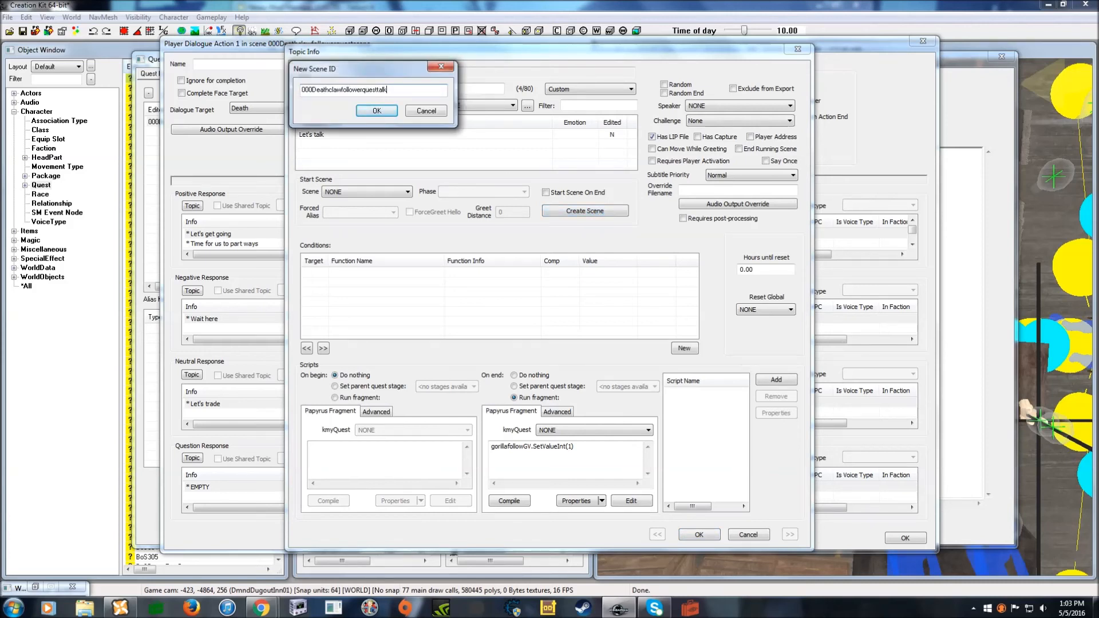
left_click(369, 111)
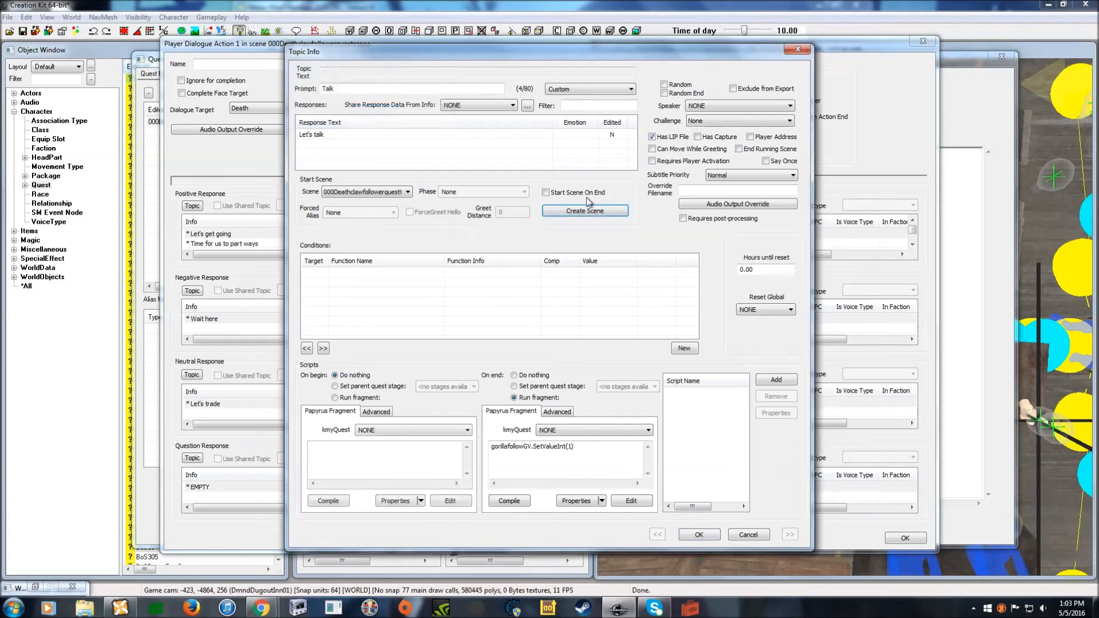
left_click(546, 193)
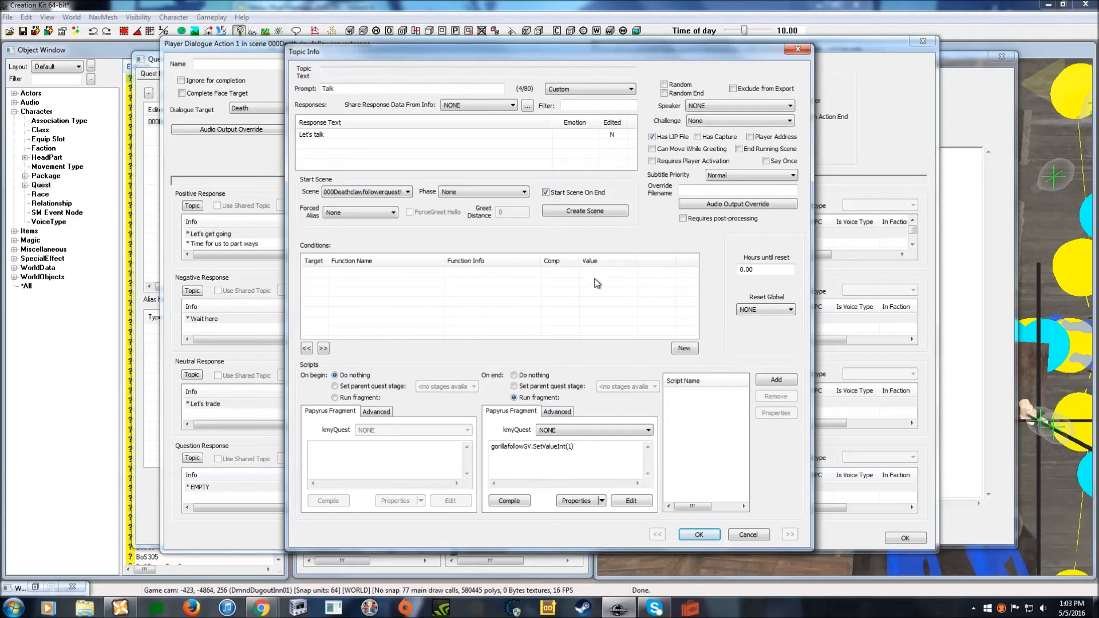
- Delete the old gorillafollowGV fragment code, set the end action to Do nothing, and save
left_click_drag(576, 447, 454, 448)
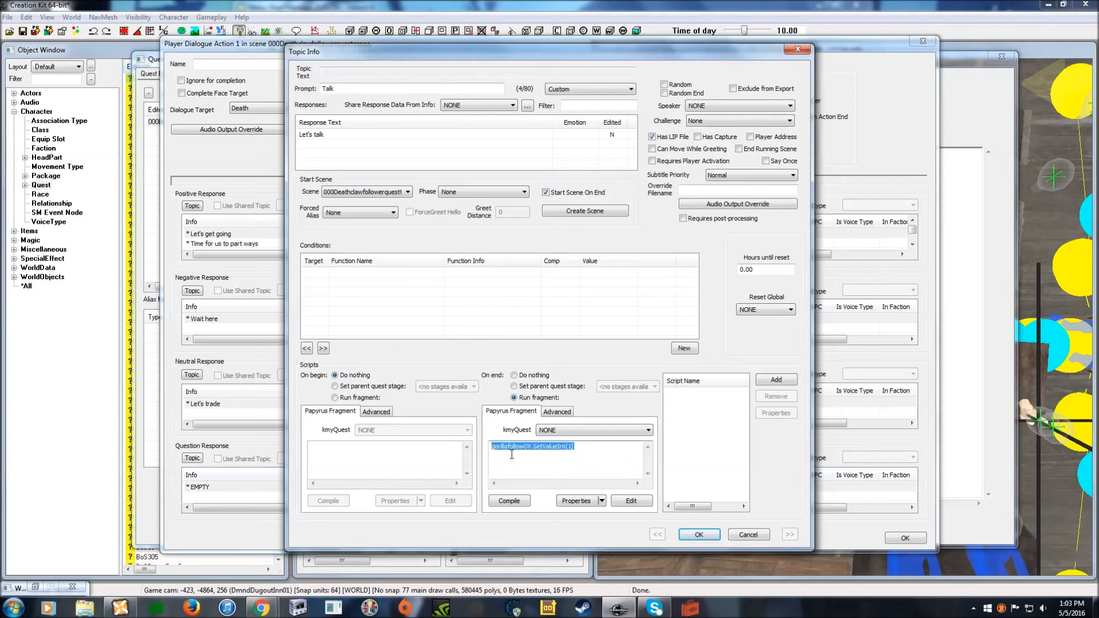
key("Delete")
left_click(519, 376)
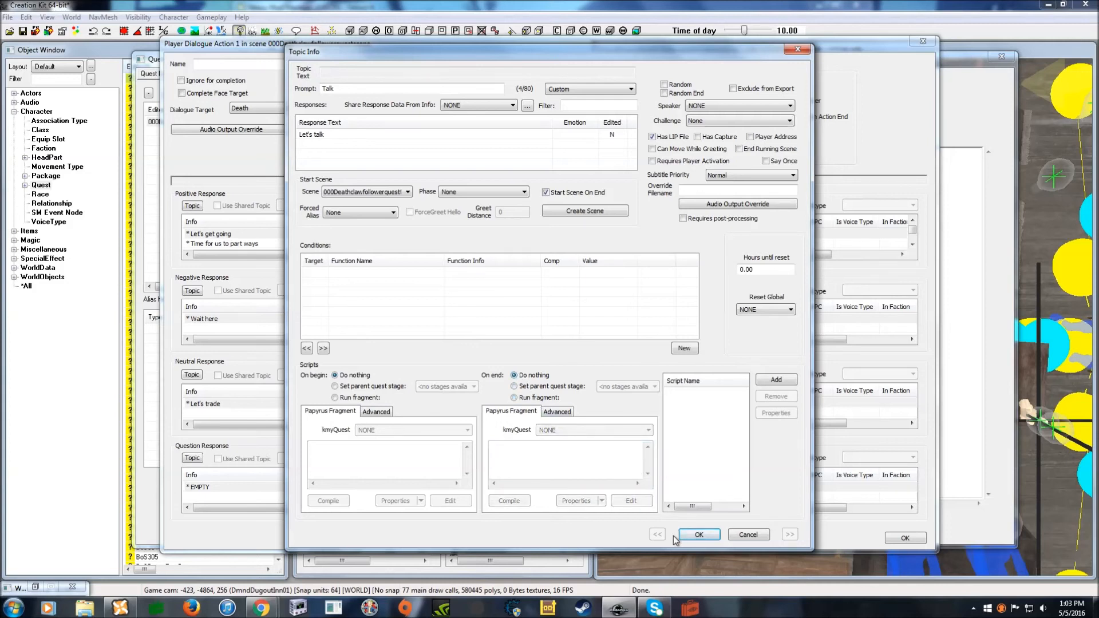
left_click(708, 534)
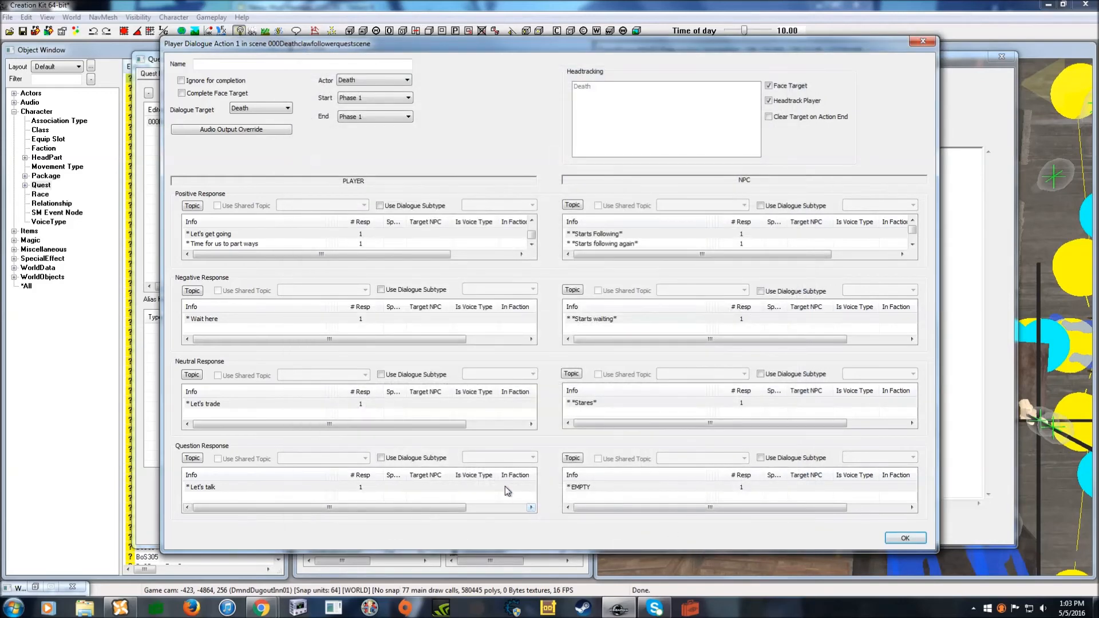
- Close the dialogue action and Warnings windows to get back to the quest's scenes
left_click(896, 539)
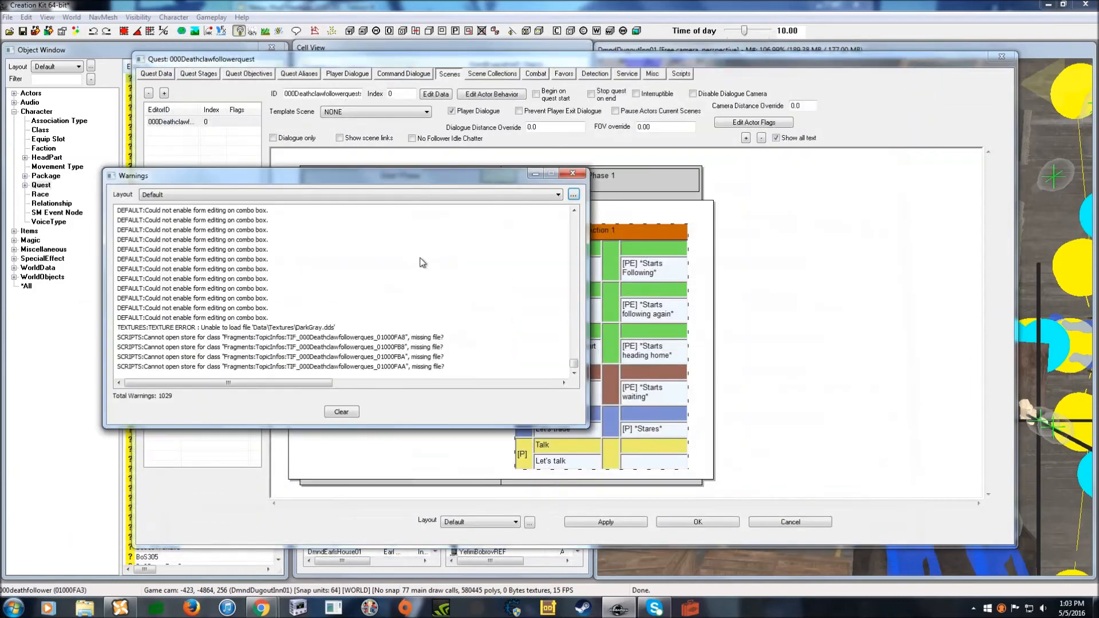
left_click(573, 173)
left_click(424, 78)
left_click(449, 74)
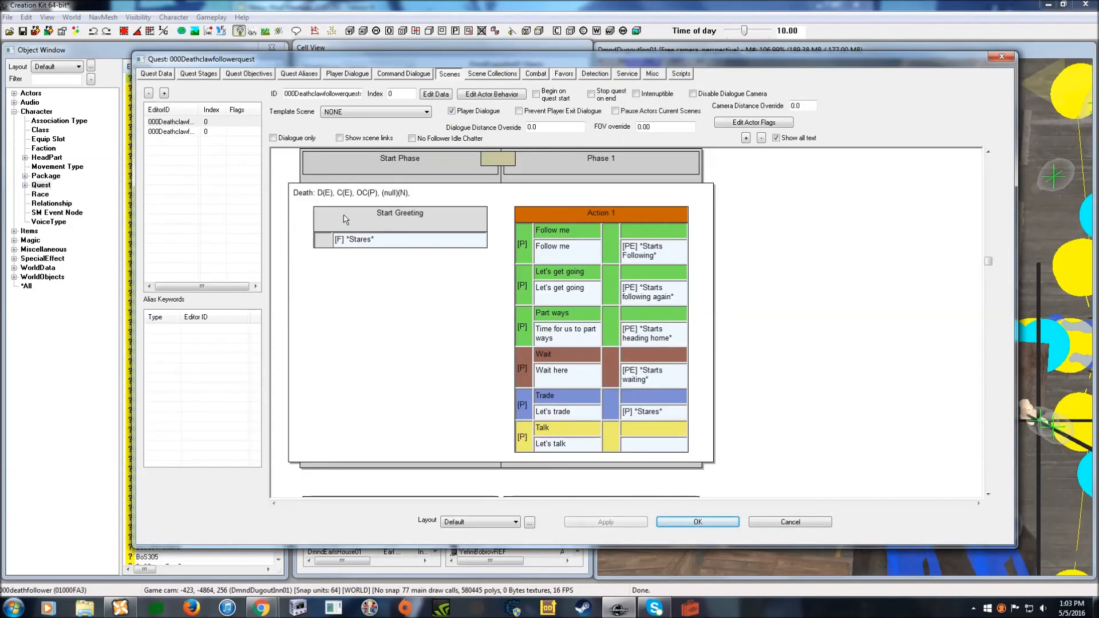
- Enable Player Dialogue on the new talk scene and add Death as its actor
left_click(171, 132)
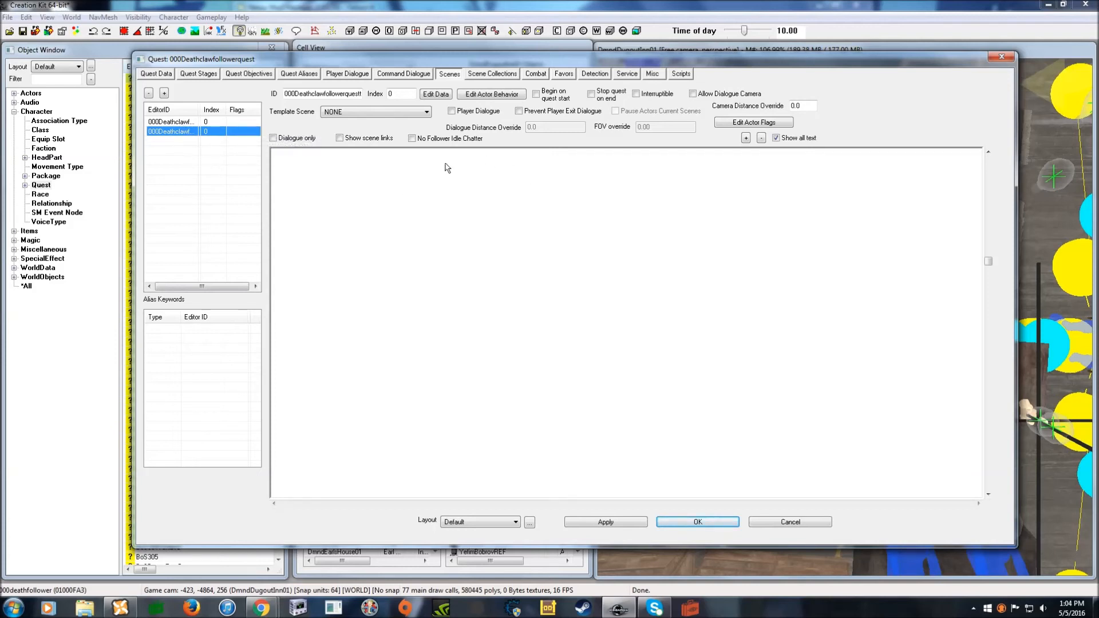
left_click(452, 110)
right_click(651, 335)
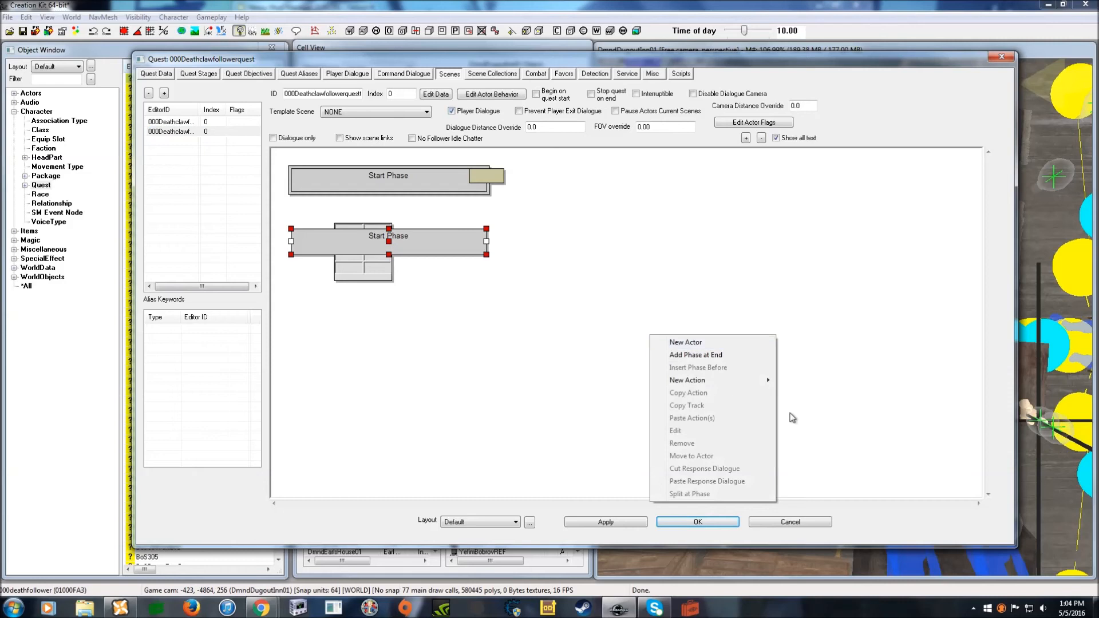
left_click(716, 342)
left_click(235, 316)
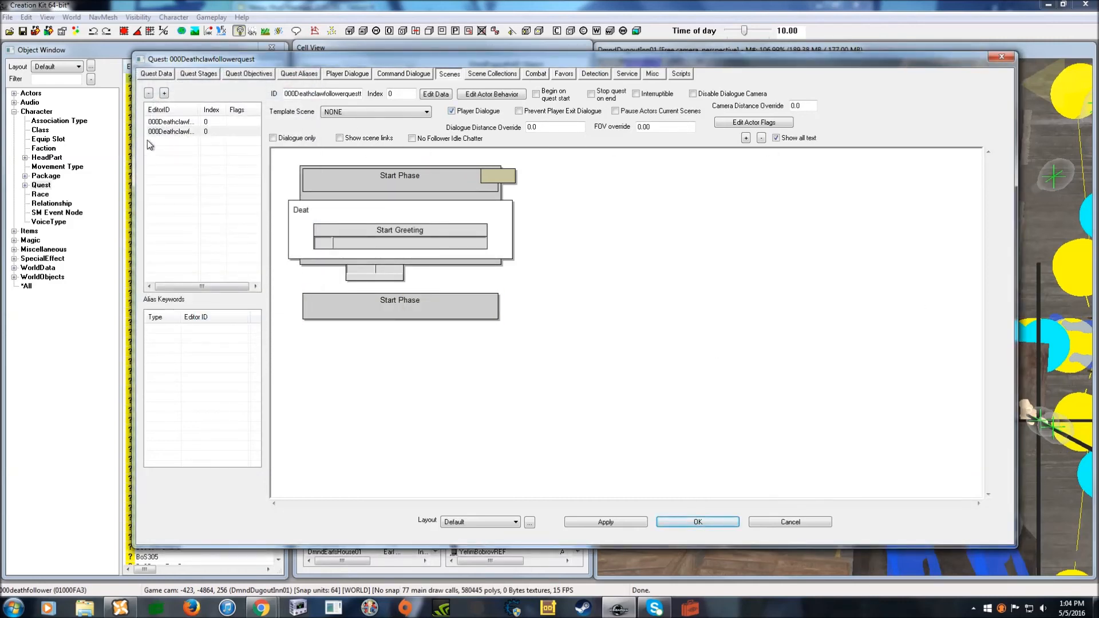
- Compare against the original follower scene, then save and close the quest
left_click(172, 121)
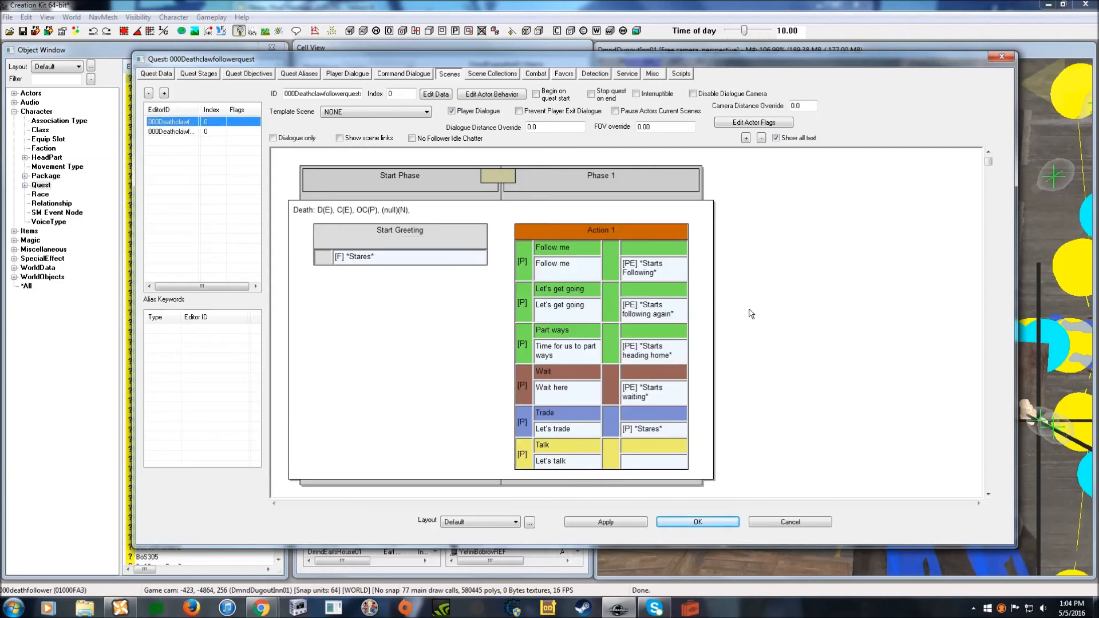
left_click(172, 131)
left_click(622, 337)
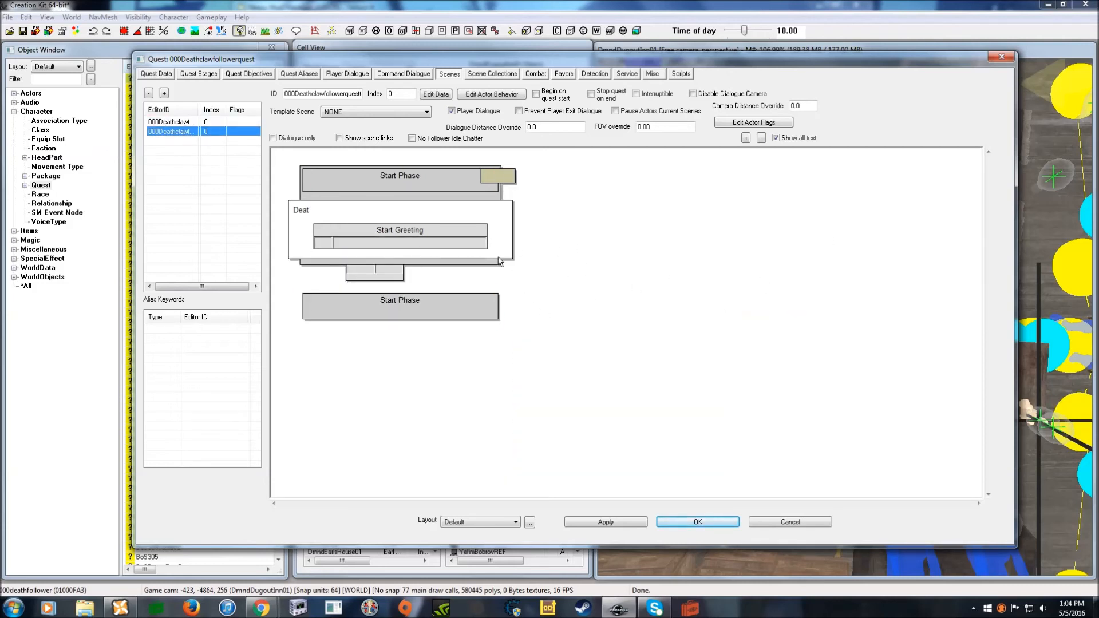
left_click(170, 122)
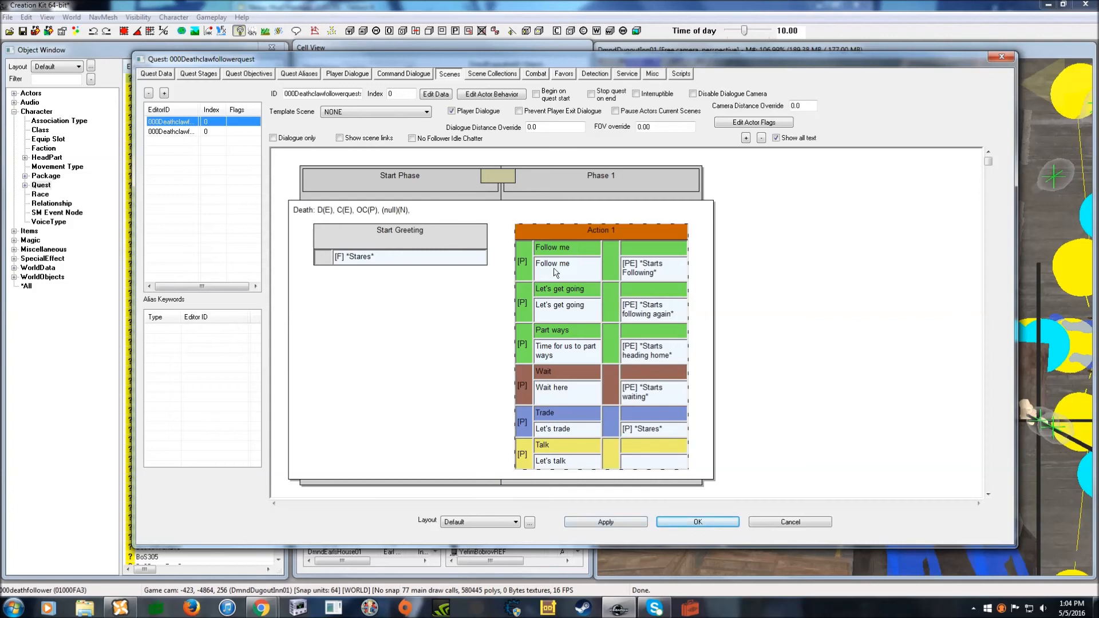
left_click(704, 523)
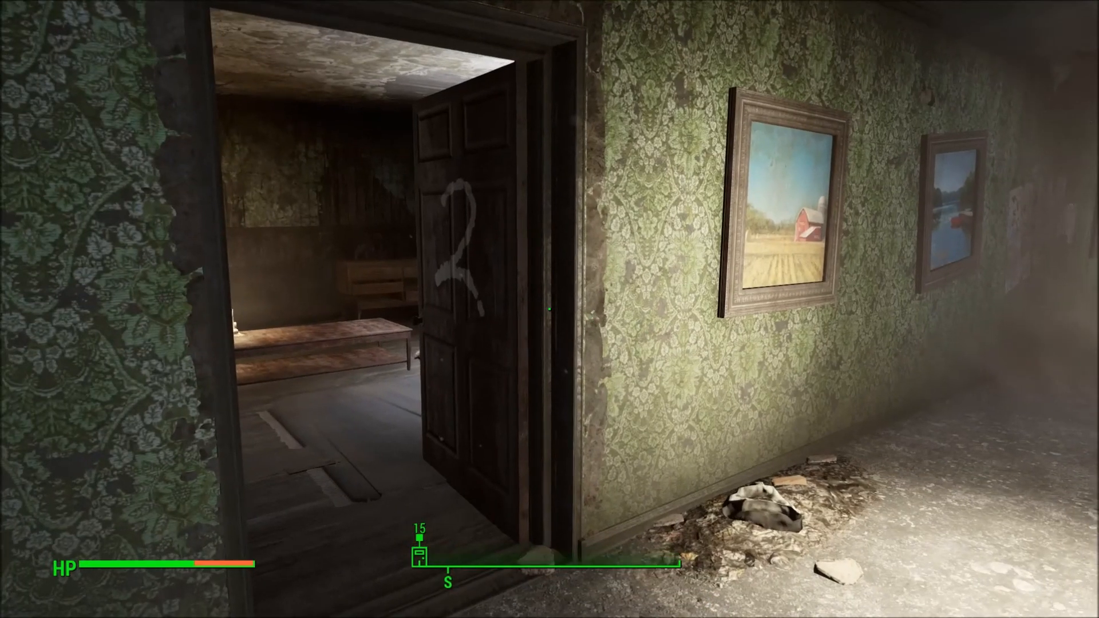
- Walk up to the Deathclaw, talk to it, and choose Follow Me
key("w")
key("w")
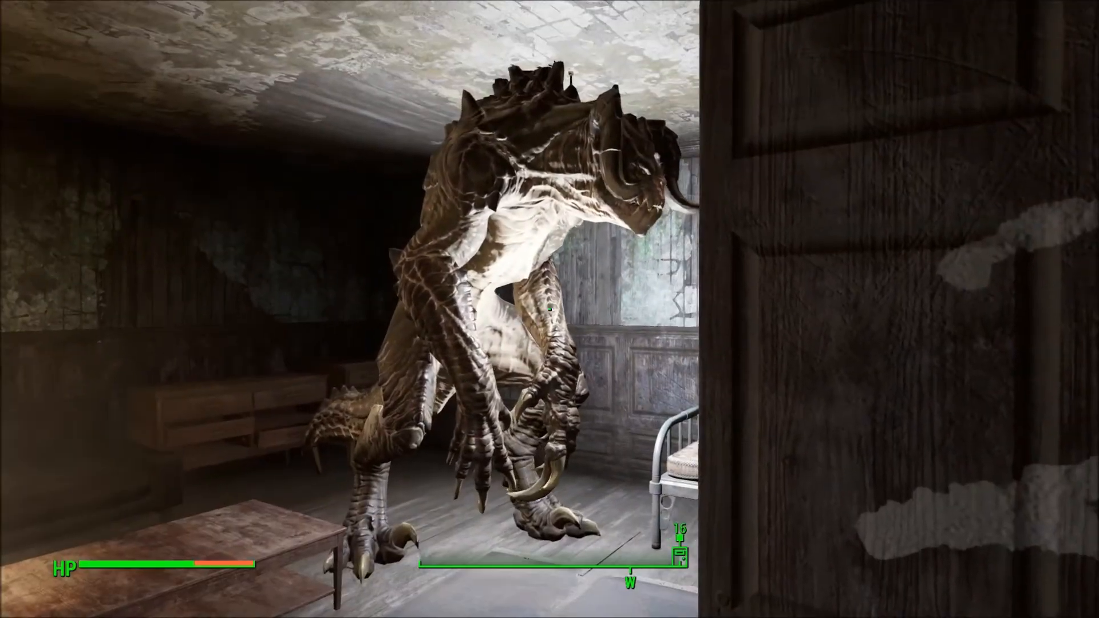
key("w")
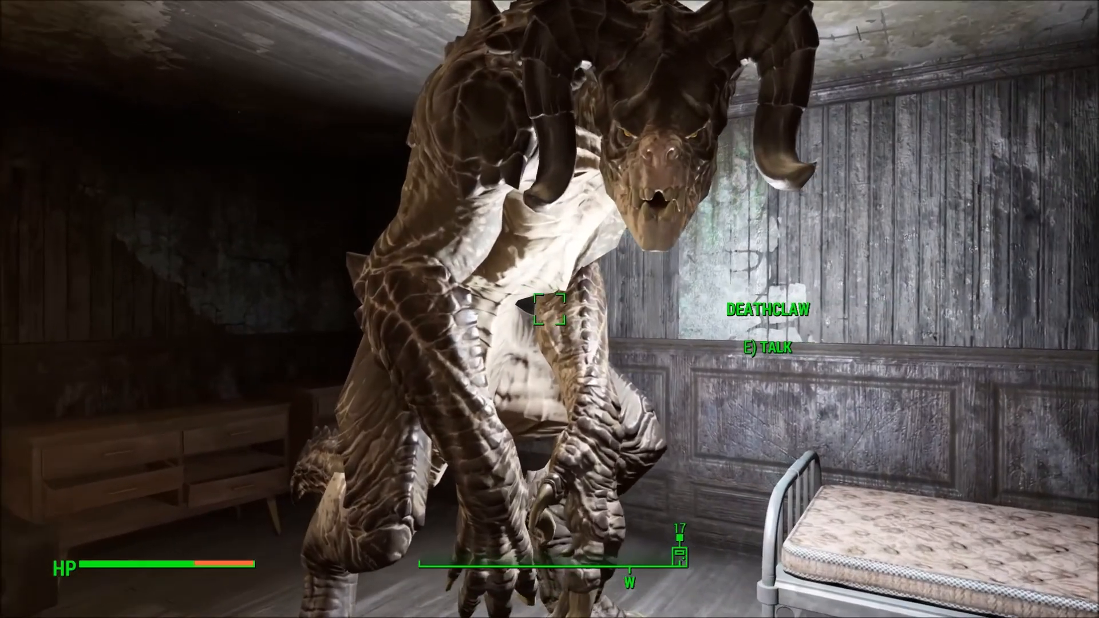
key("e")
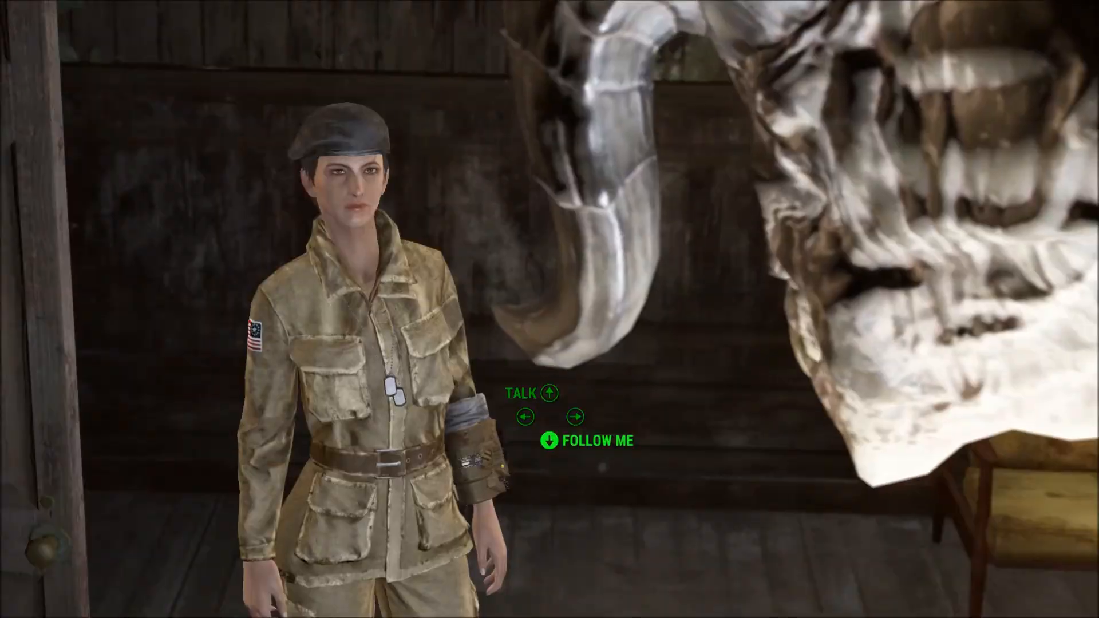
left_click(559, 444)
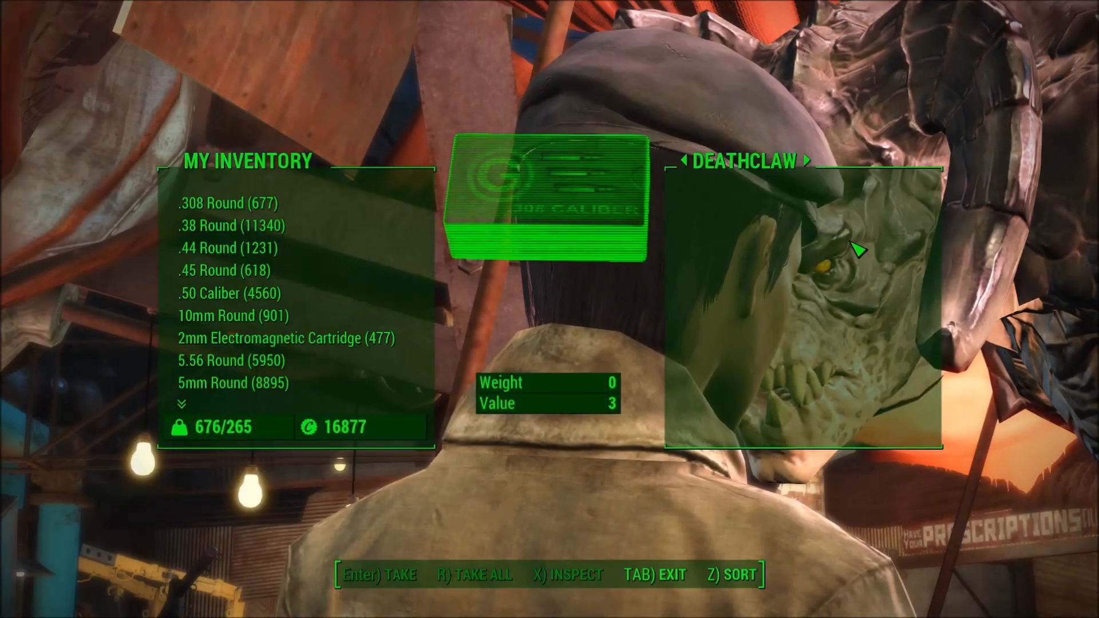
- Close the Deathclaw's trade inventory and tell it to part ways
key("Tab")
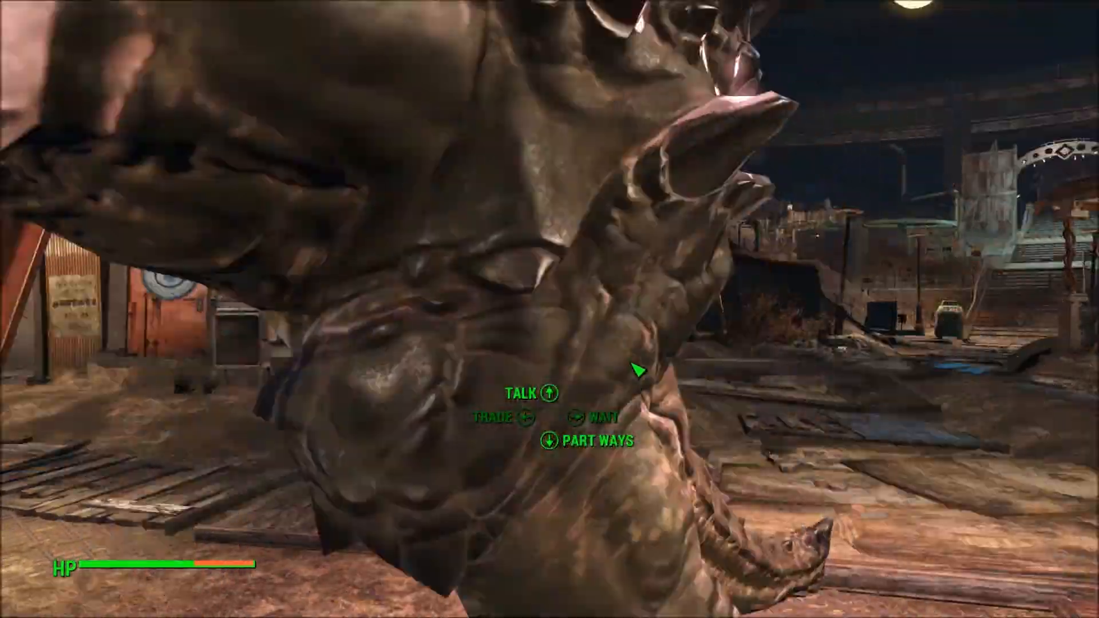
left_click(595, 443)
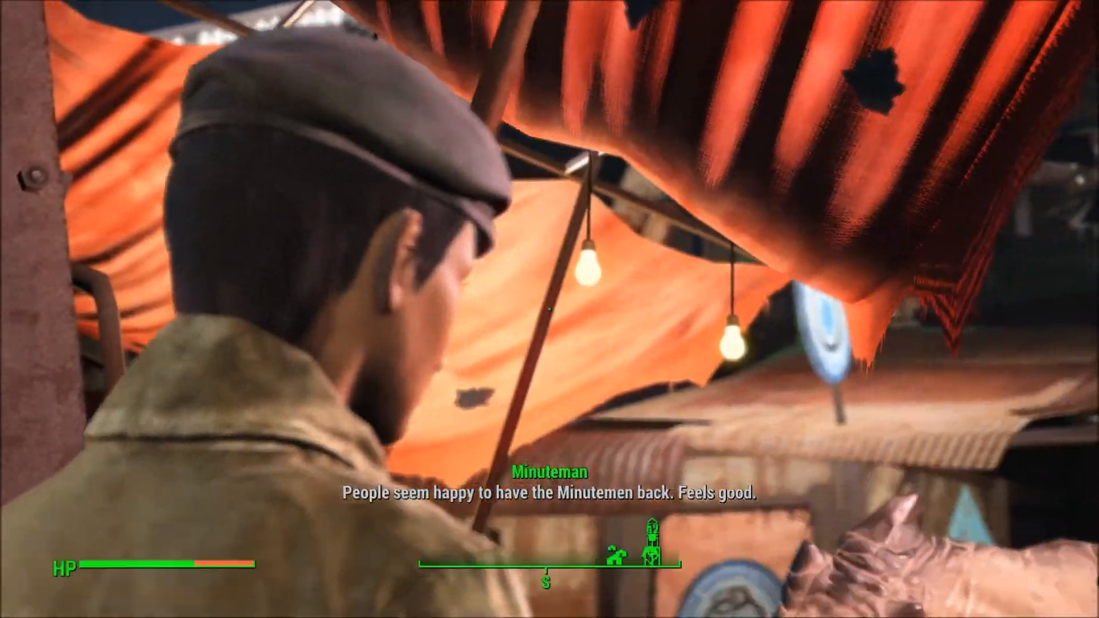
- Walk through the Diamond City market with the Deathclaw, past the shop toward Choice Chops
key("d")
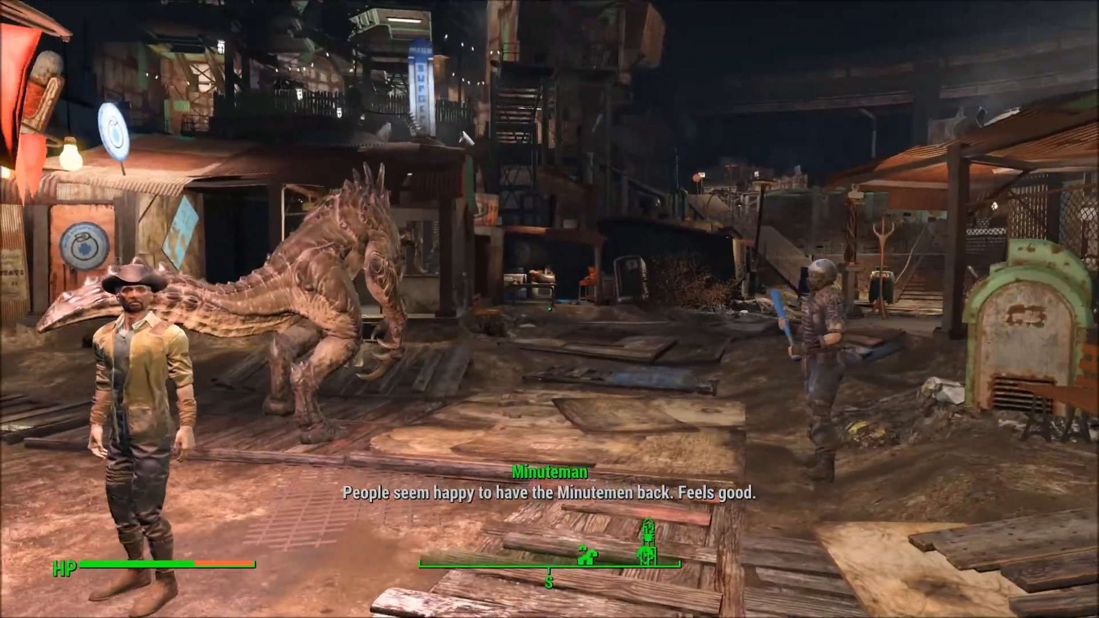
key("w")
key("w")
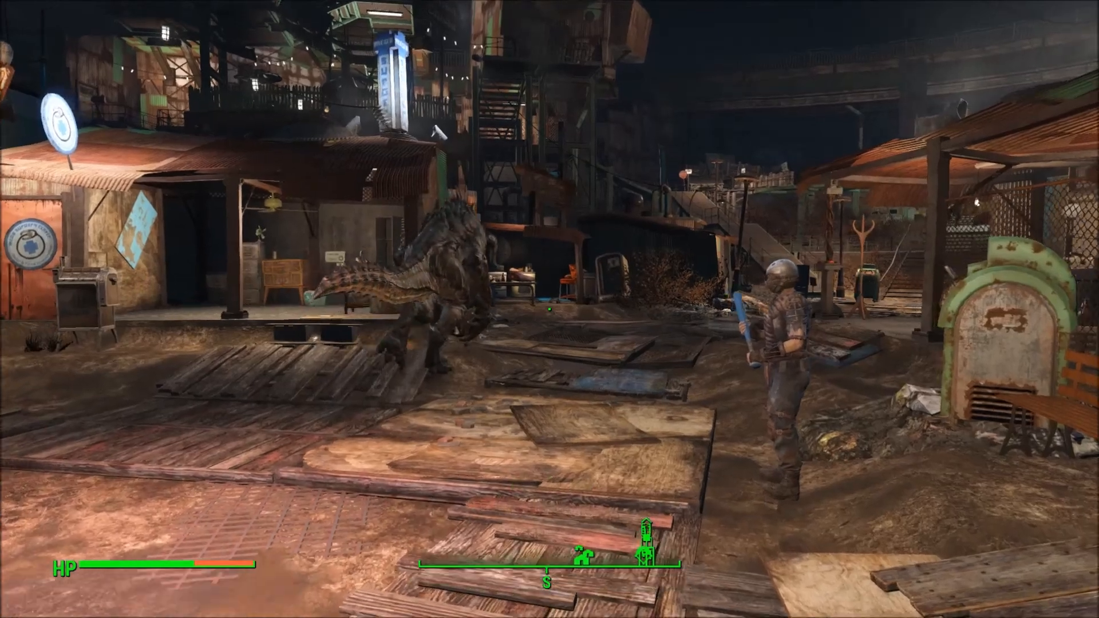
key("w")
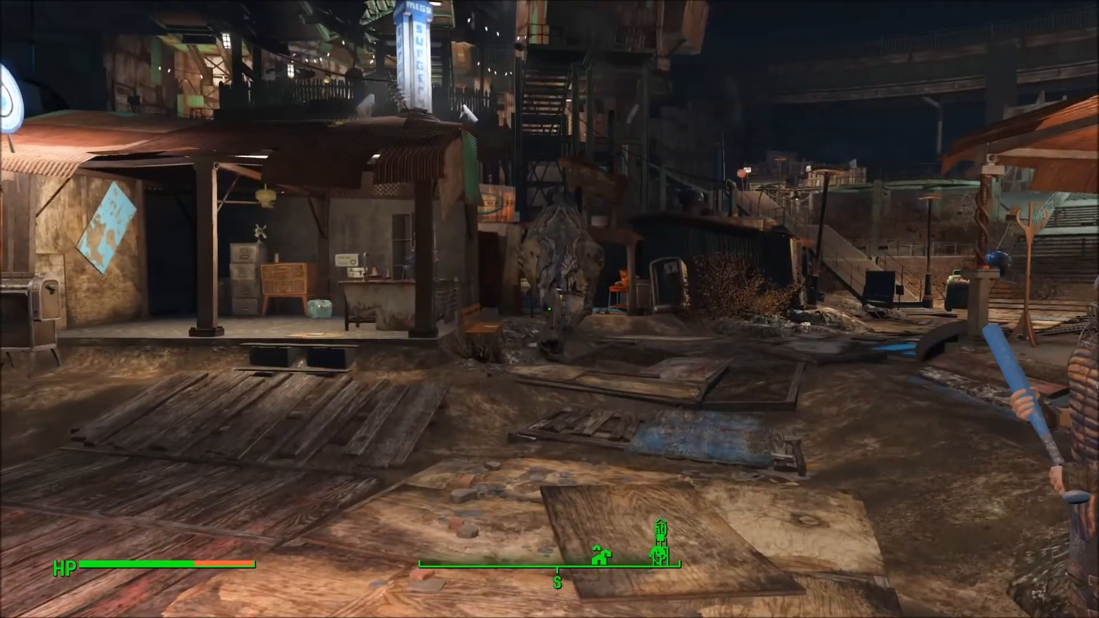
key("w")
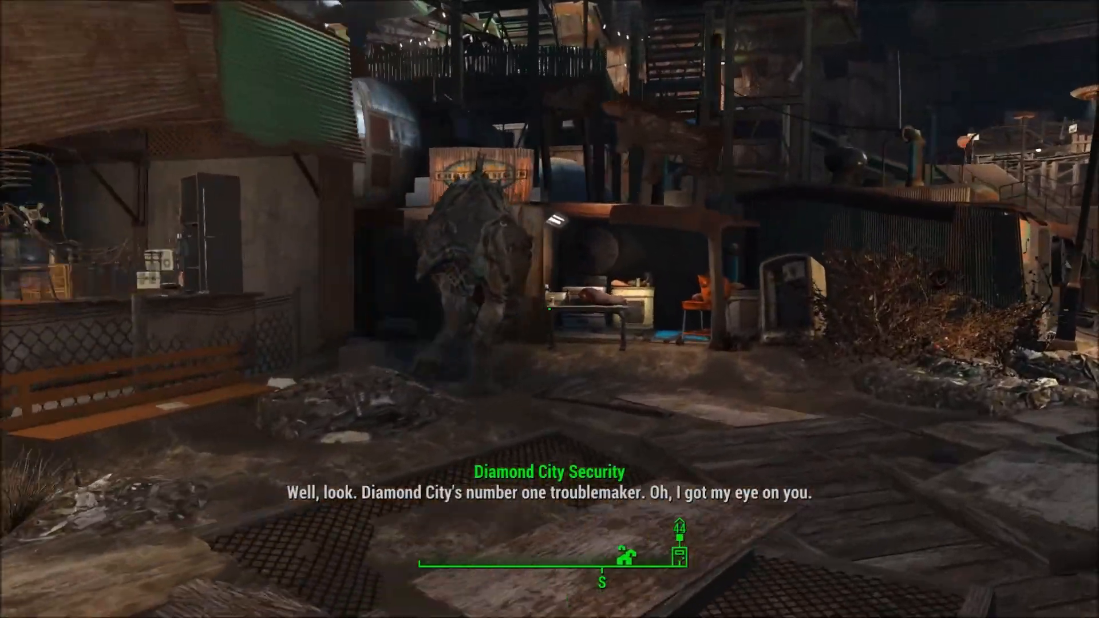
key("w")
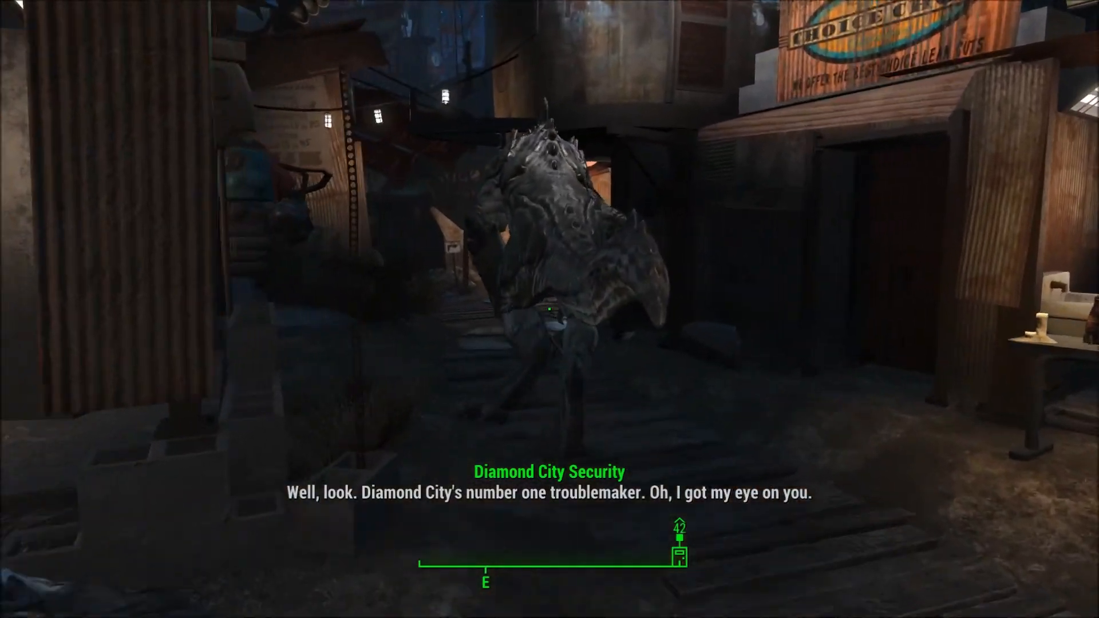
- Talk to the Deathclaw companion, then end the conversation and back away
key("e")
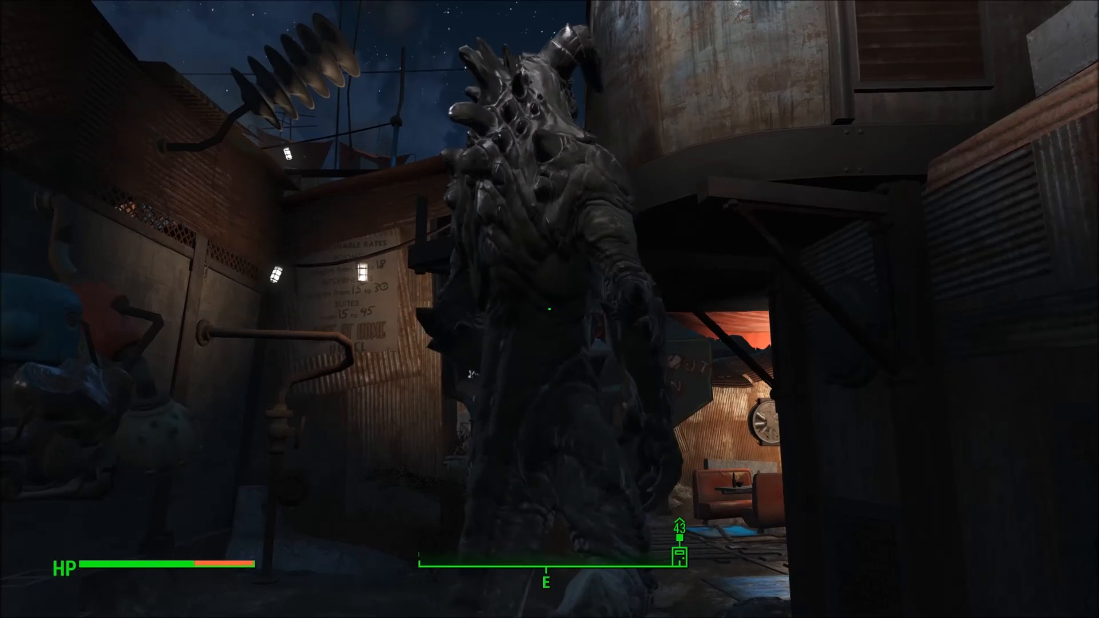
key("w")
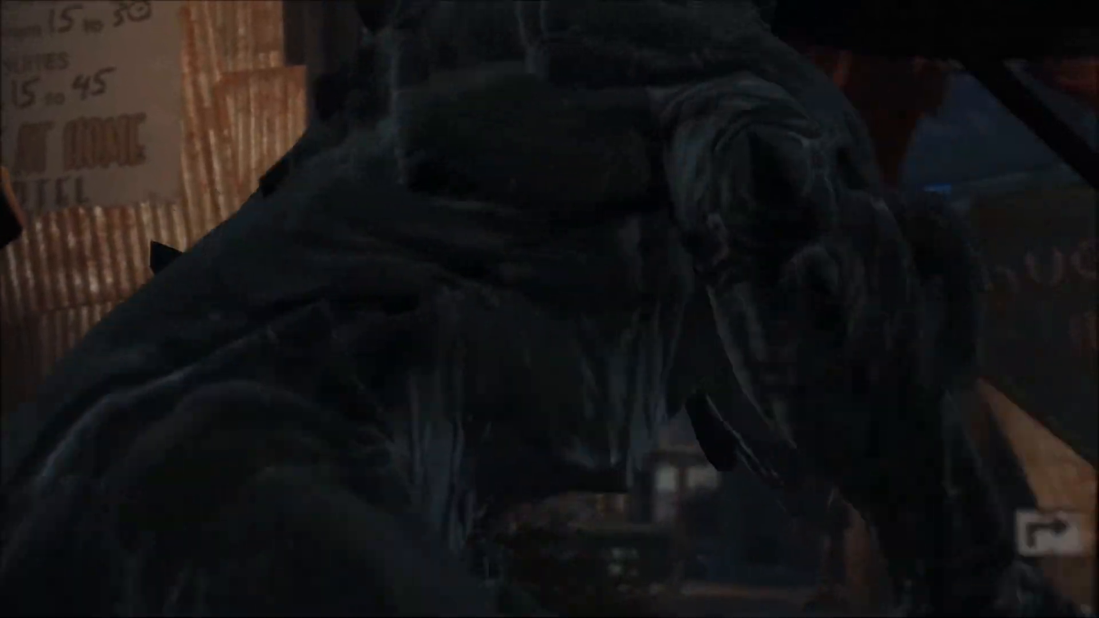
key("s")
- Back up to let the Deathclaw approach, then bring up the command console
key("w")
key("s")
key("w")
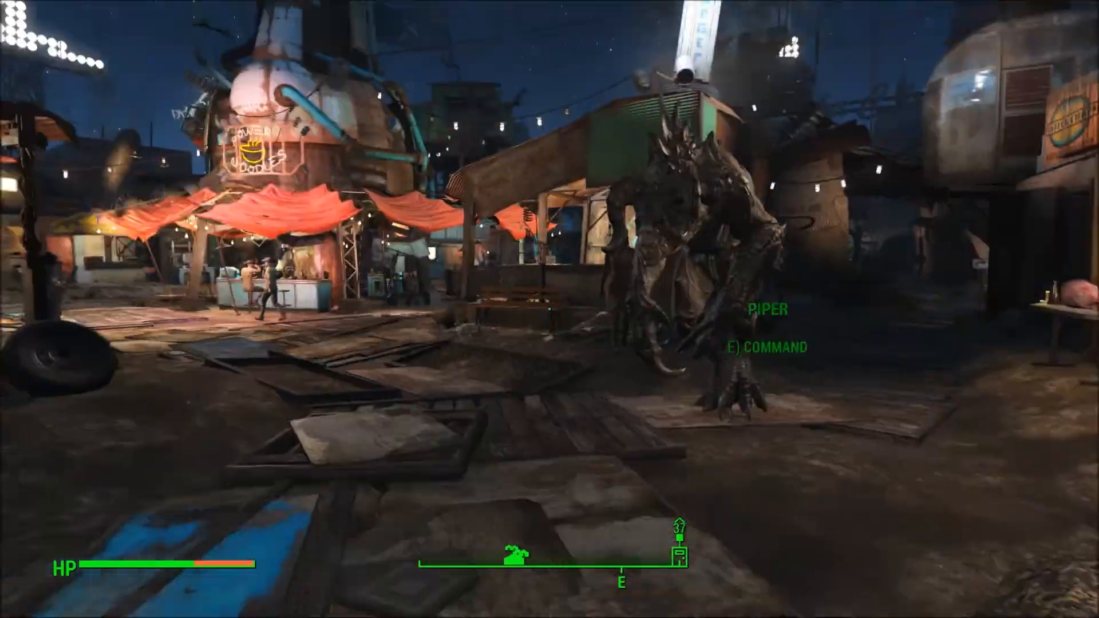
key("s")
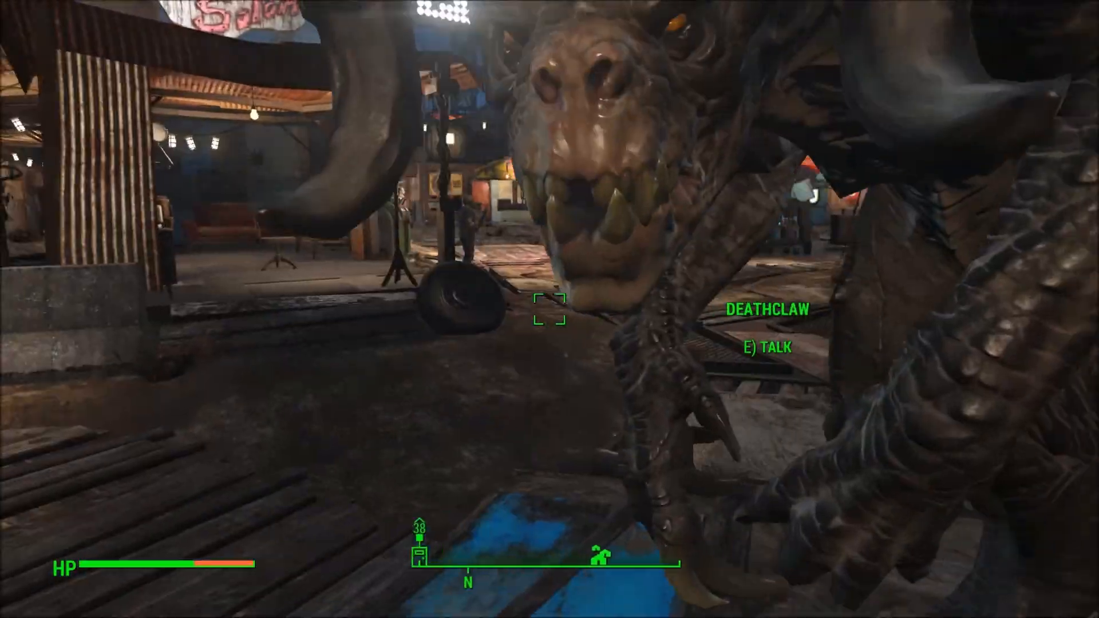
key("grave")
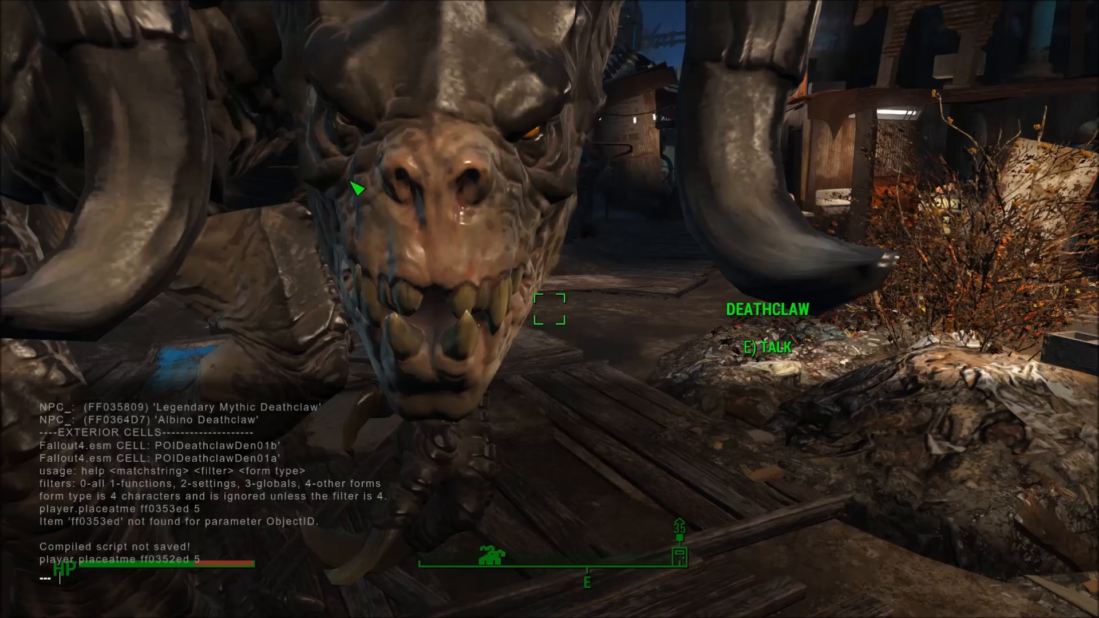
- Let the spawned deathclaws appear, turn collision off with tcl, and fly above the roof
key("grave")
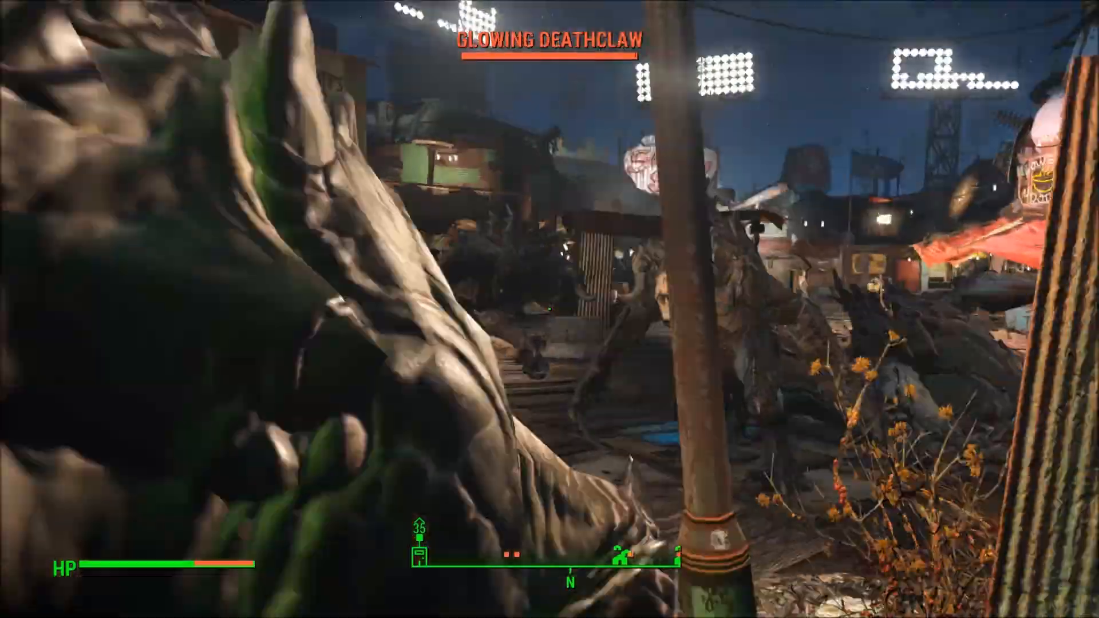
key("grave")
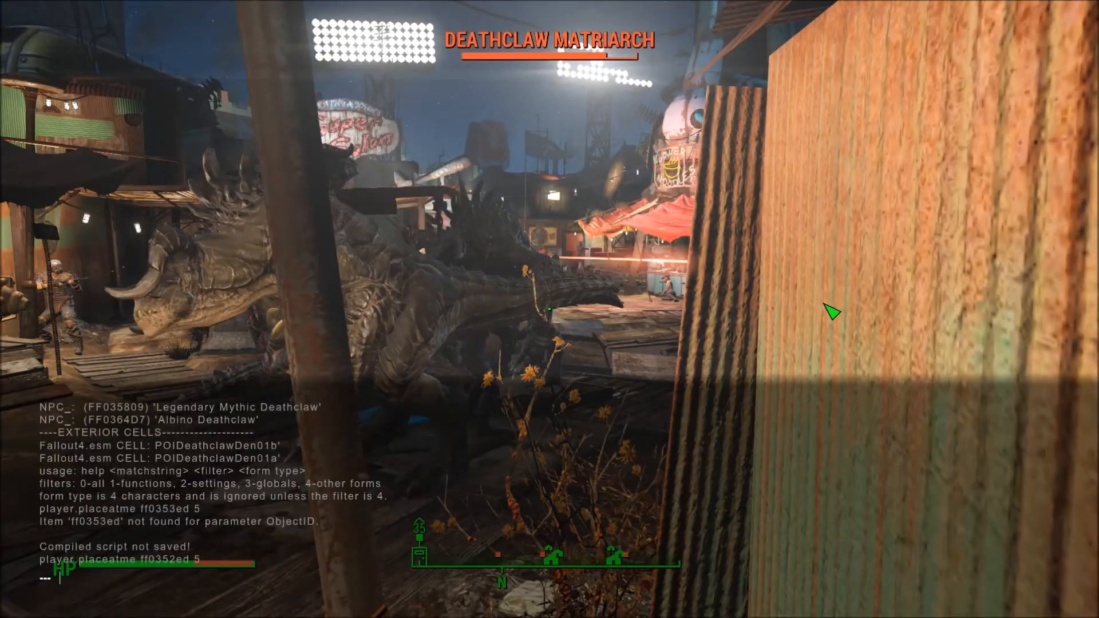
type("tcl")
key("Return")
key("grave")
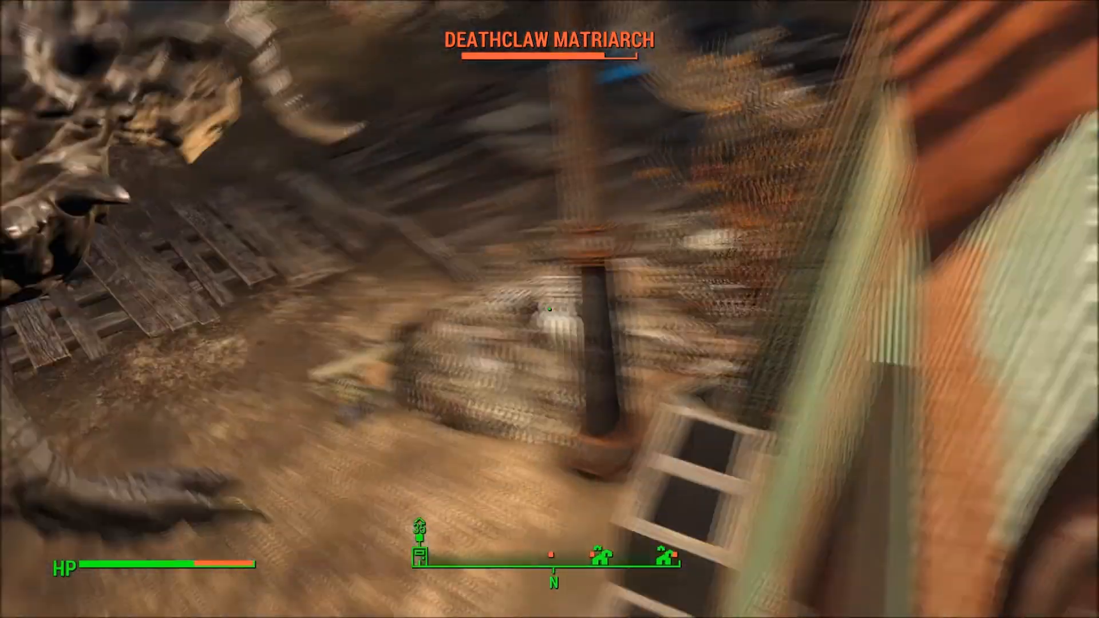
key("w")
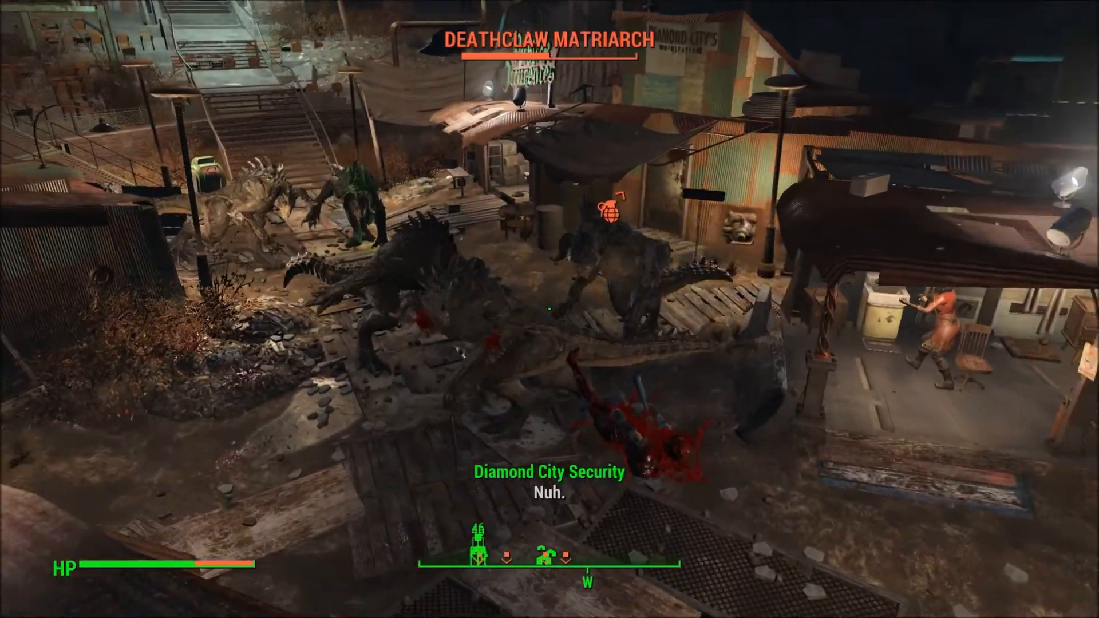
- Descend from the roof and move among the fighting deathclaws to watch the battle
key("a")
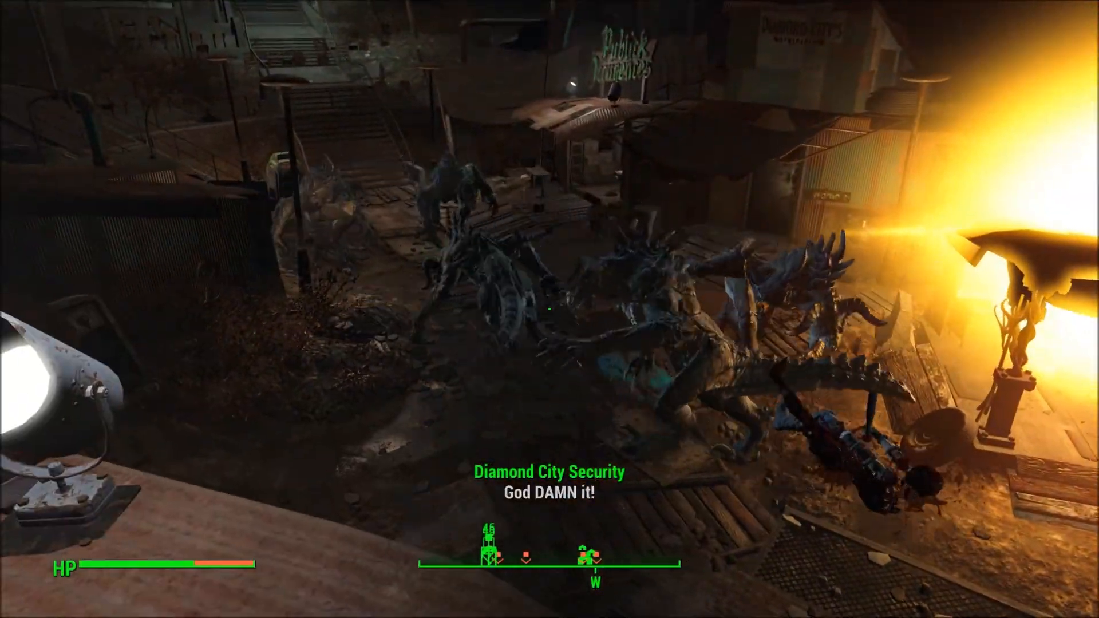
key("grave")
key("grave")
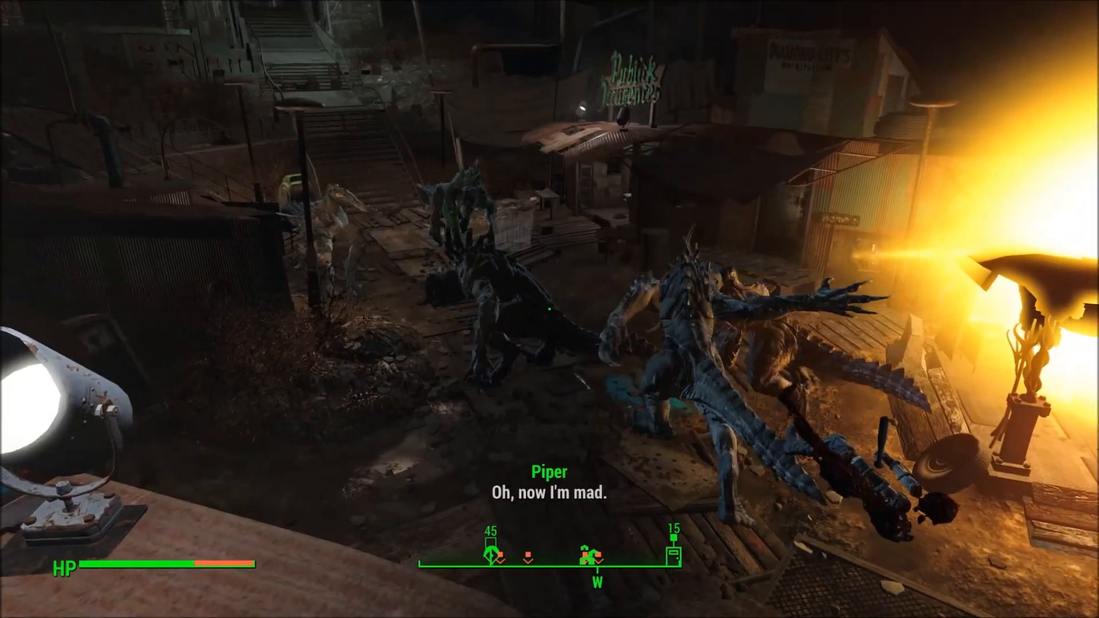
key("w")
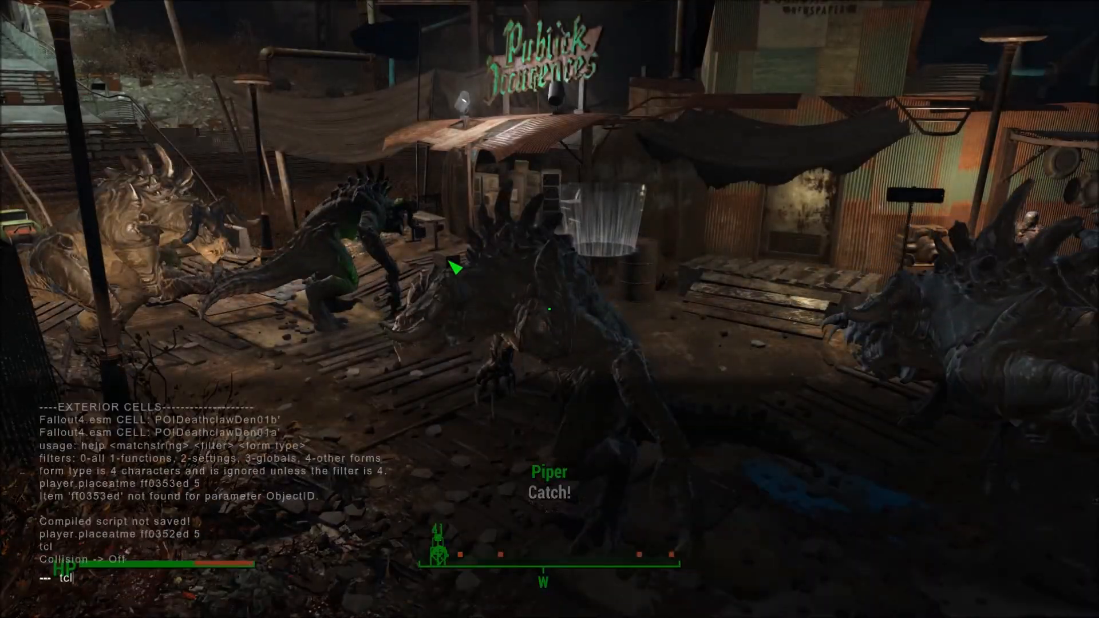
key("grave")
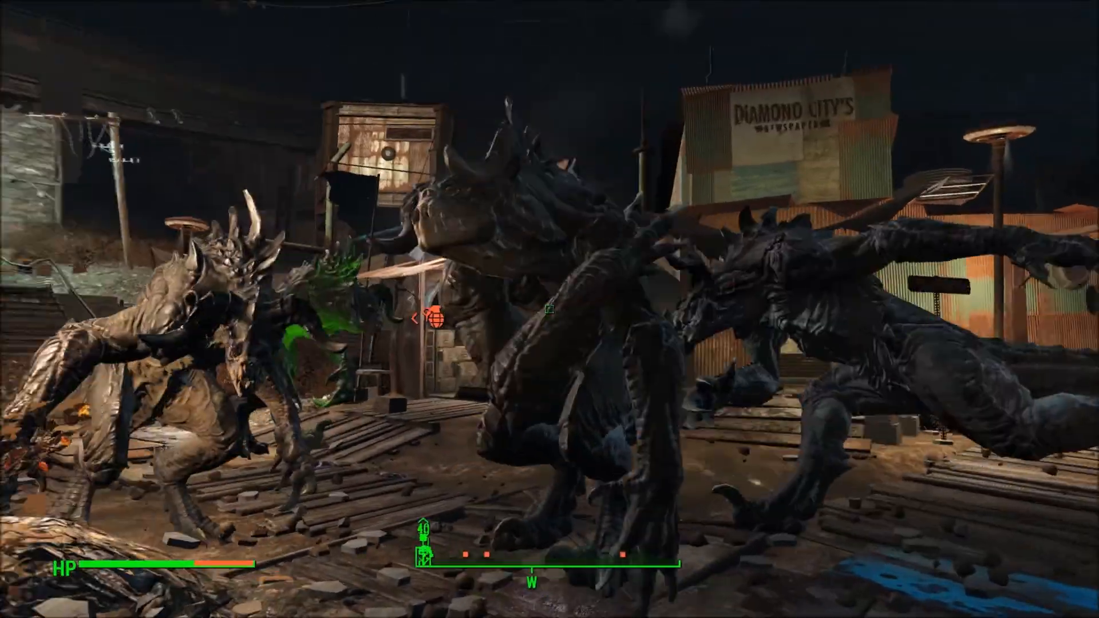
key("s")
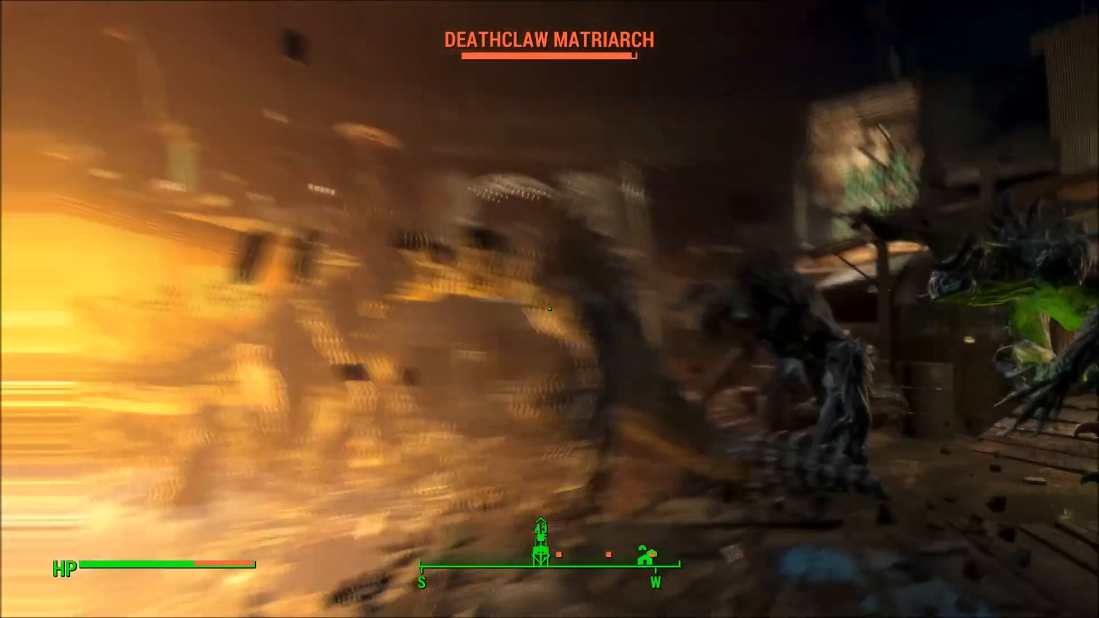
key("w")
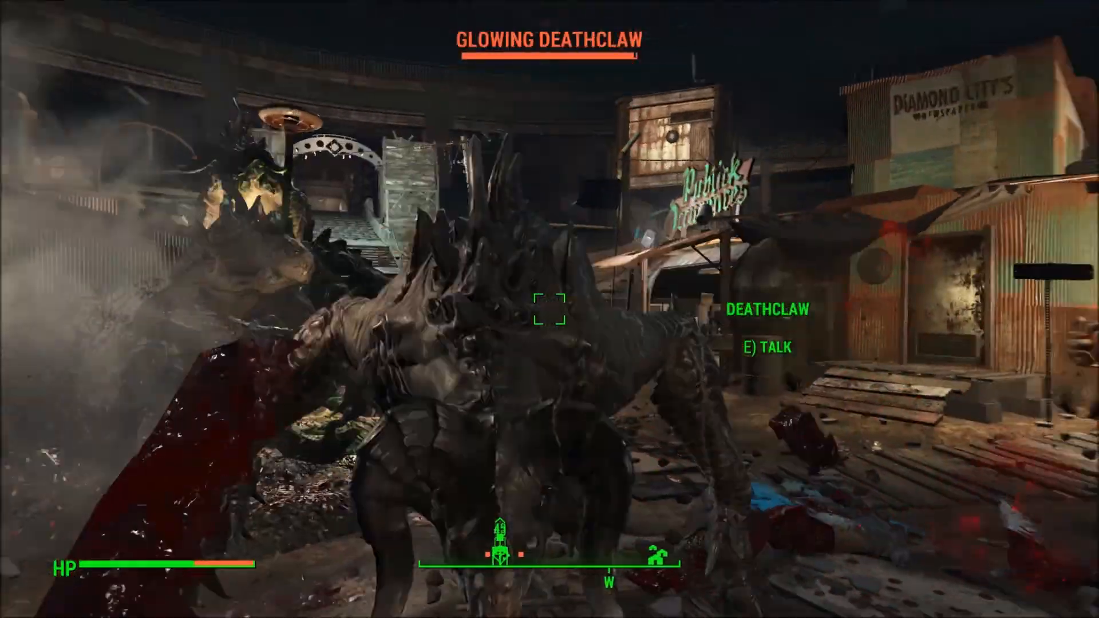
key("s")
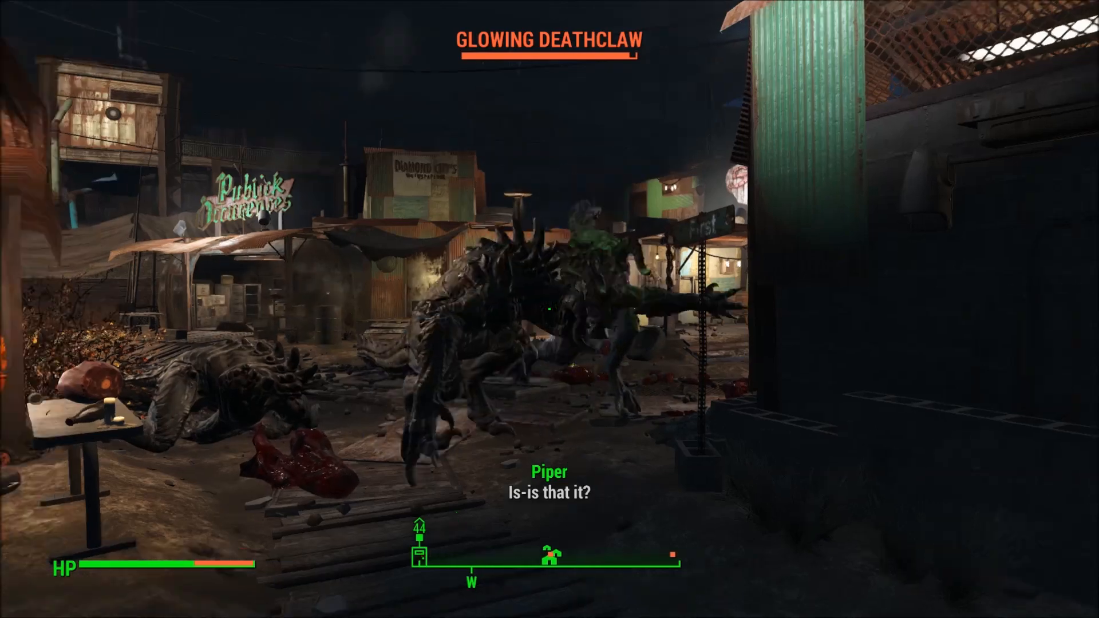
key("d")
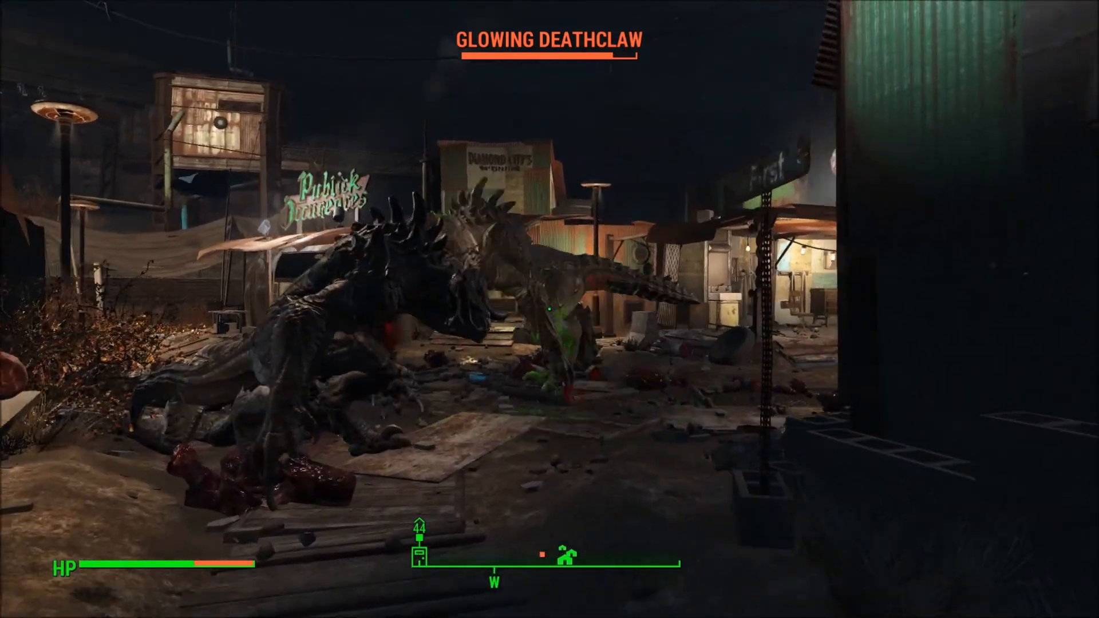
key("w")
key("w")
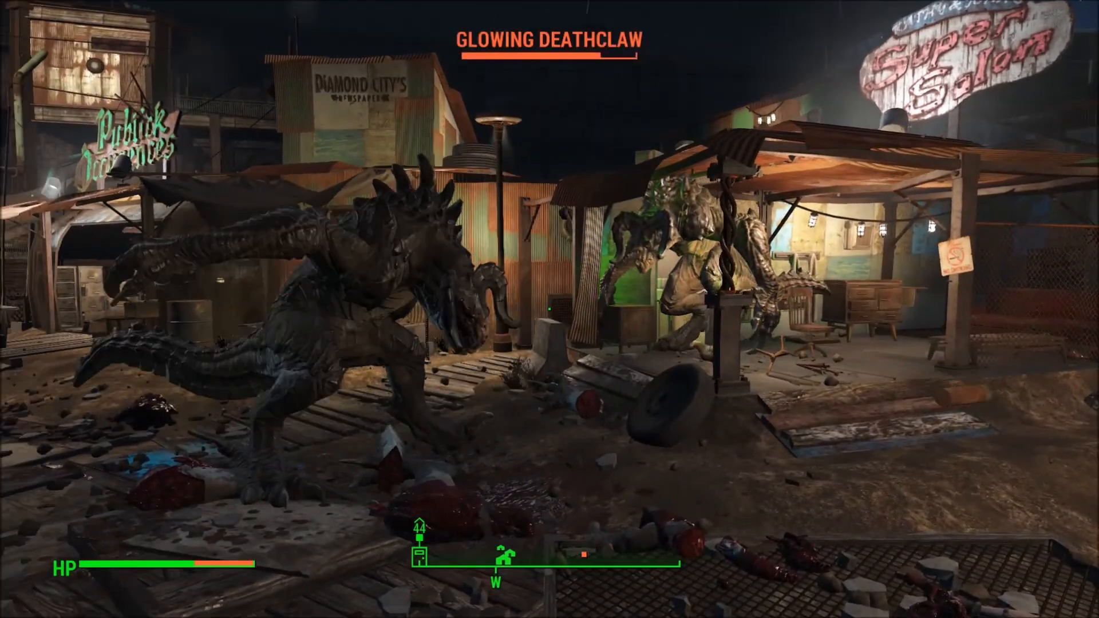
key("s")
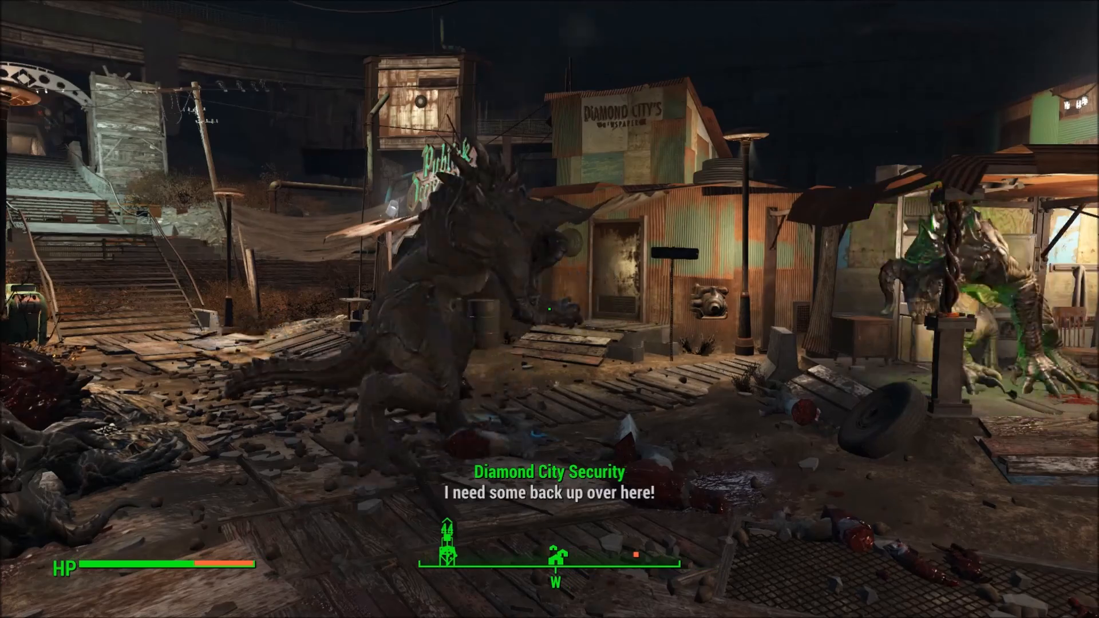
- Draw the reflex-sight rifle, shoot the Glowing Deathclaw dead, and holster the weapon
key("r")
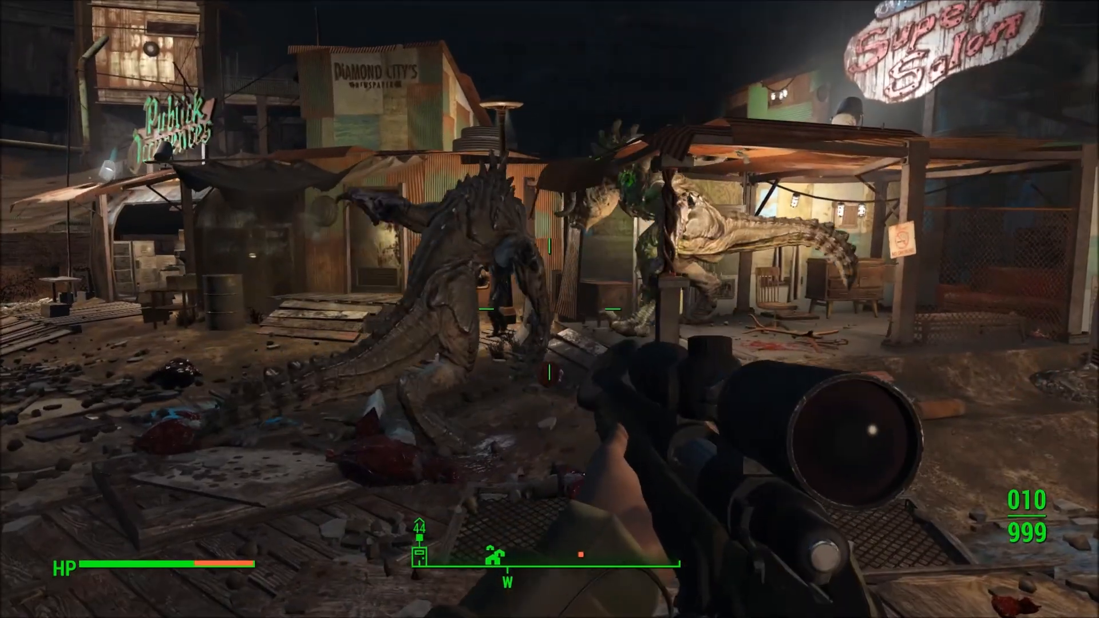
key("2")
key("w")
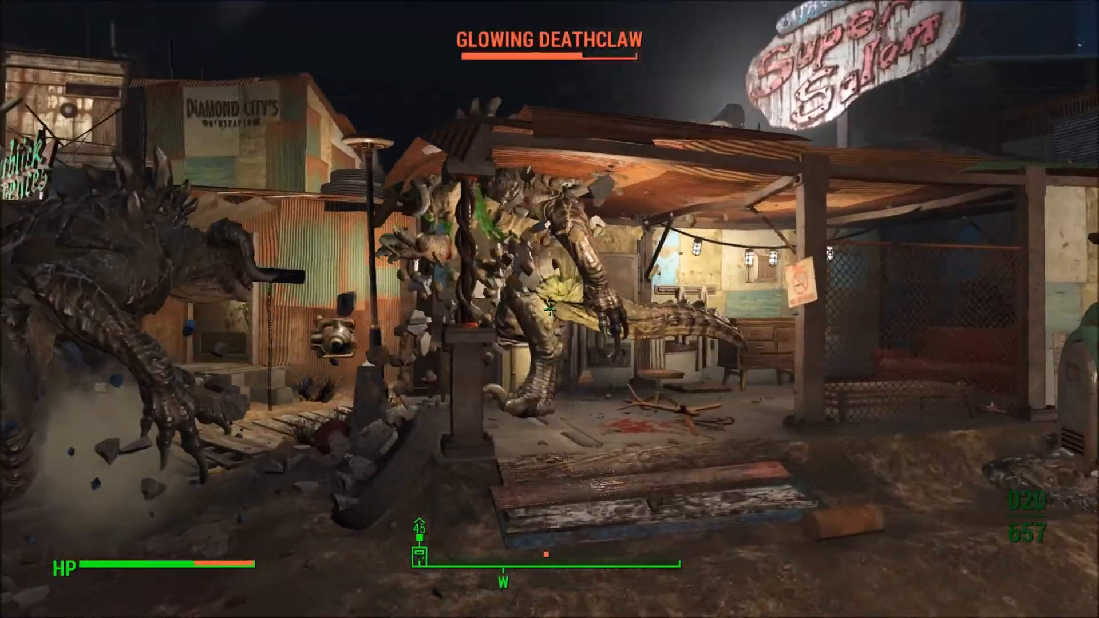
left_click(549, 309)
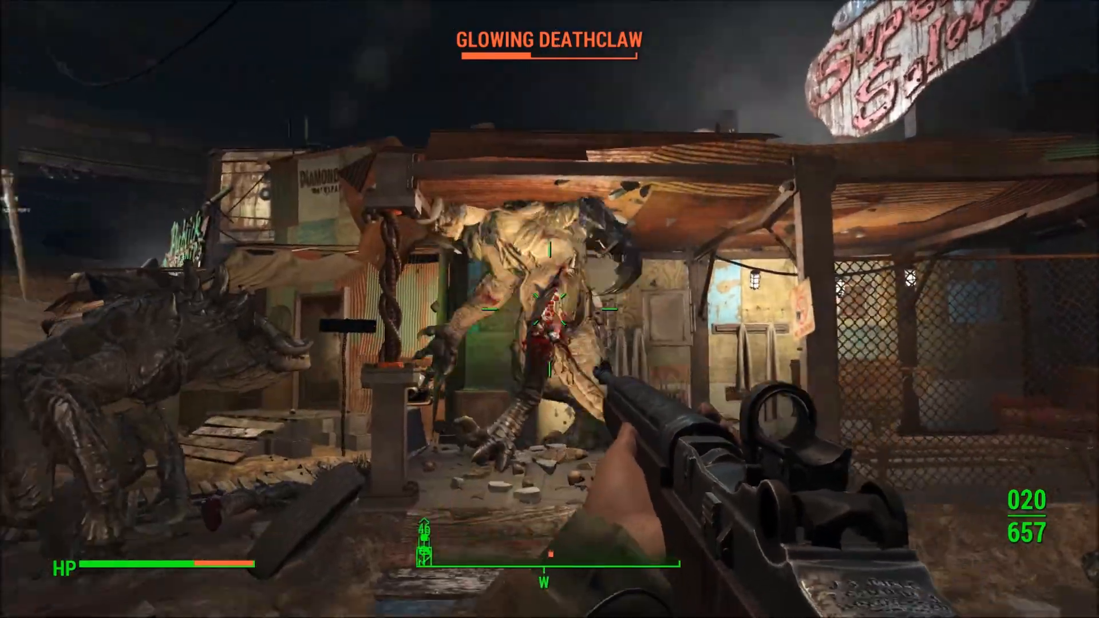
left_click(549, 309)
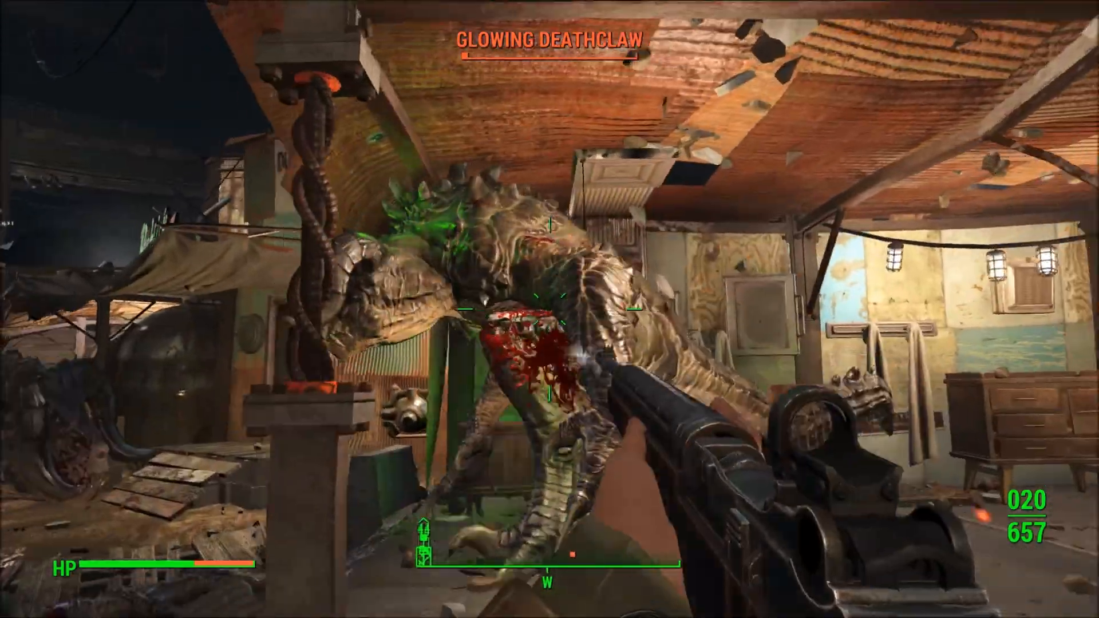
left_click(550, 309)
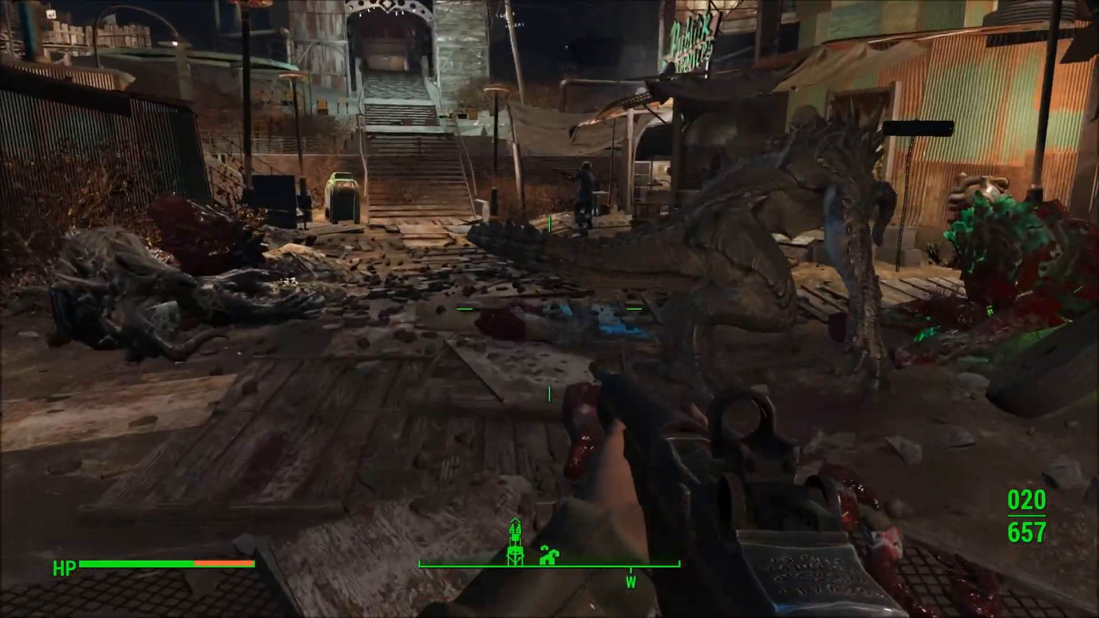
key("r")
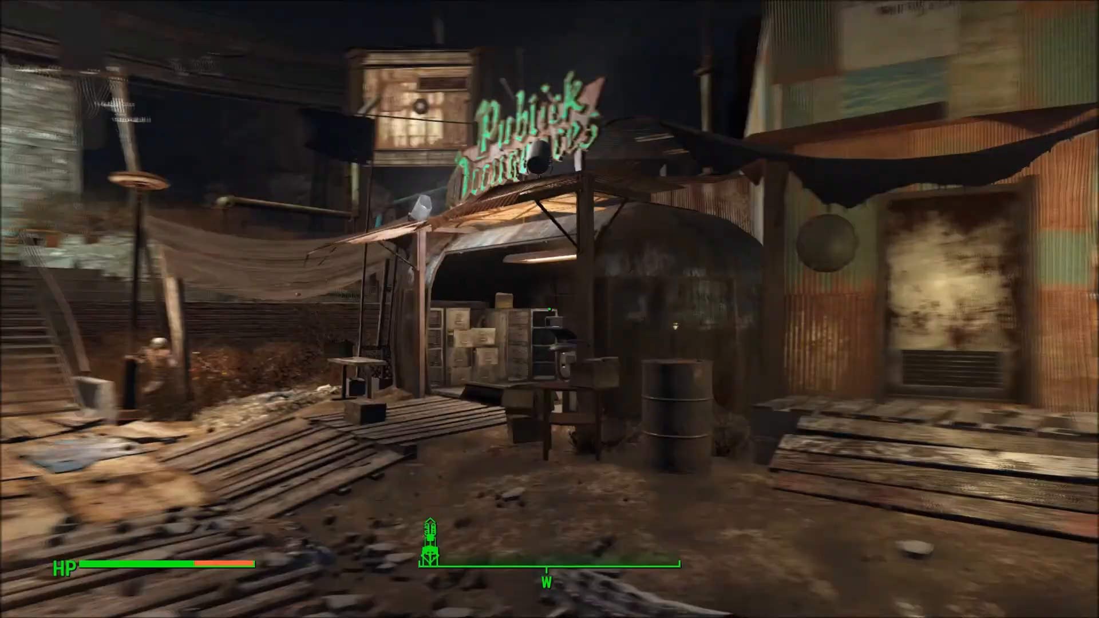